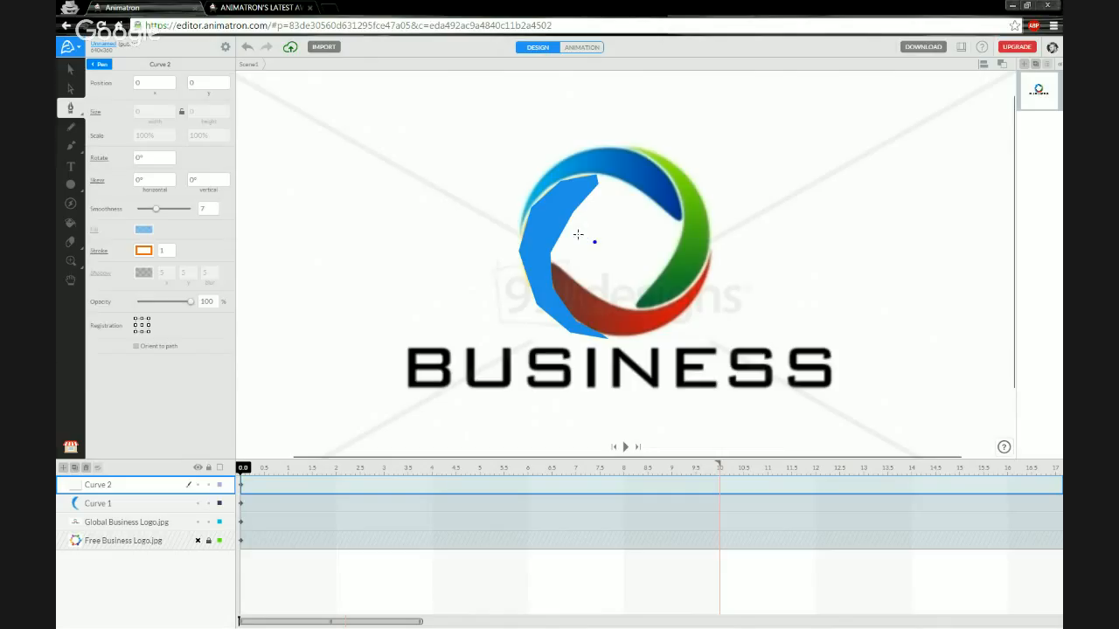
# Discard the unfinished Curve 2, keeping only Curve 1 above the logo images, and zoom in.
pyautogui.press('Escape')
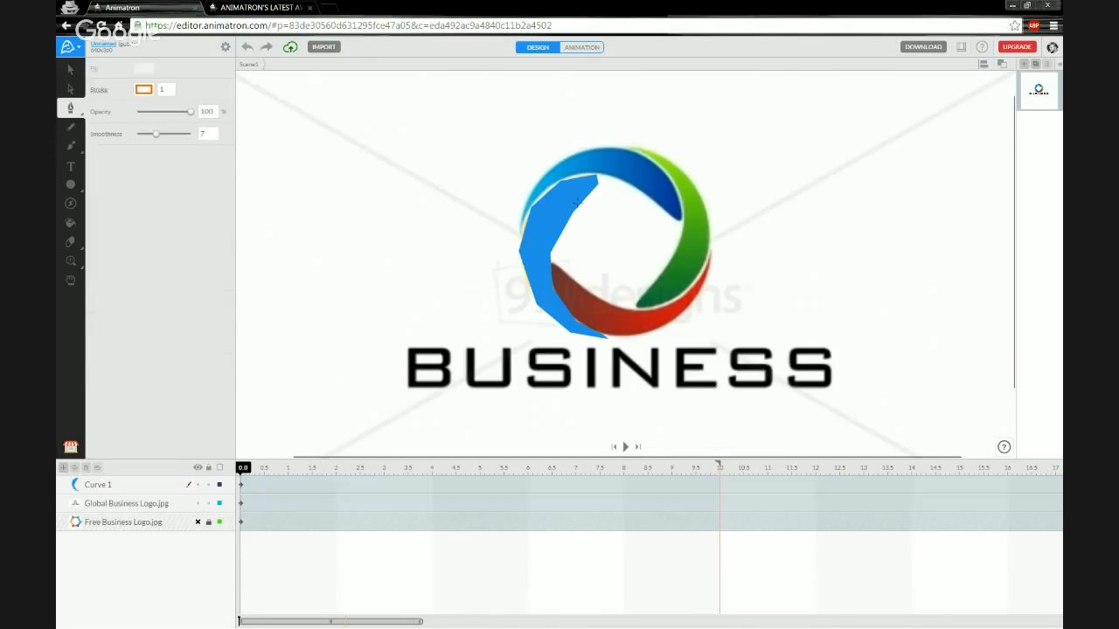
pyautogui.rightClick(574, 249)
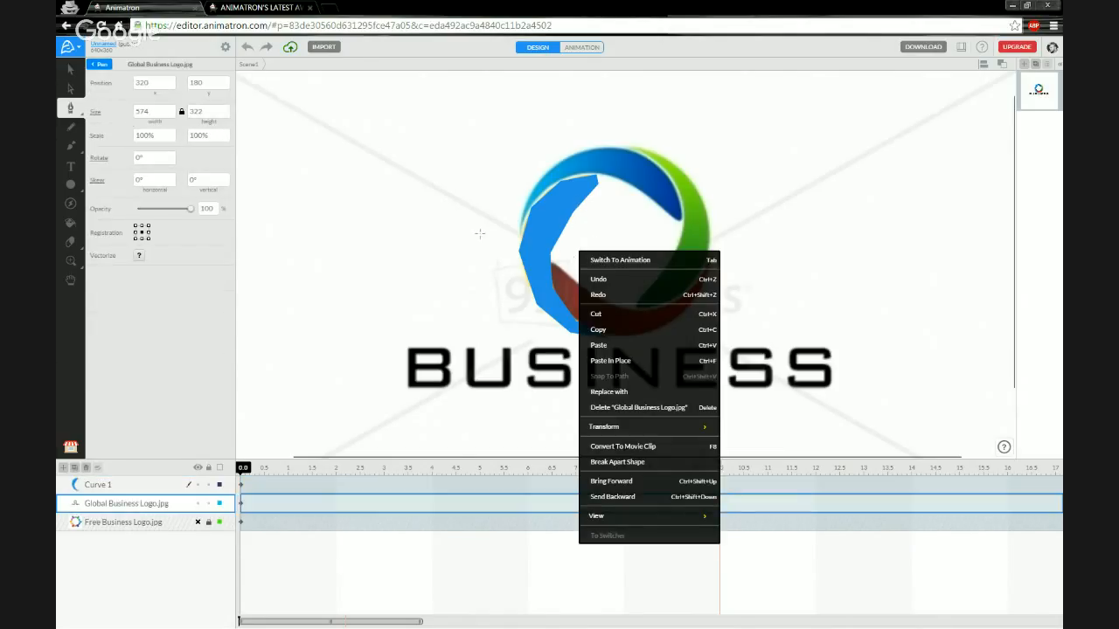
pyautogui.click(70, 73)
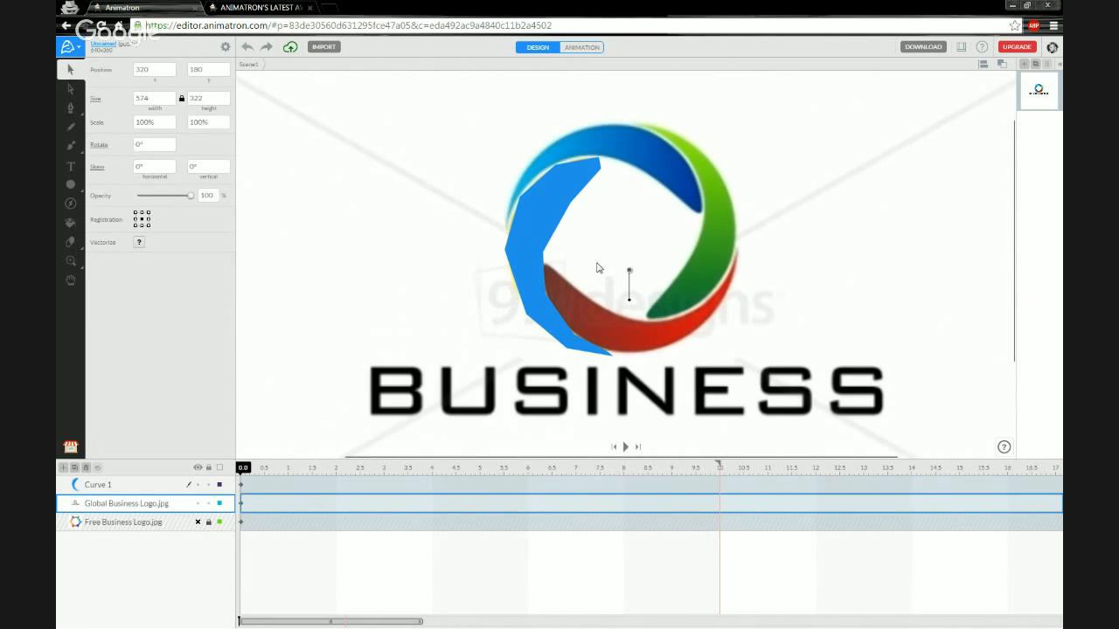
pyautogui.scroll(2, 598, 270)
pyautogui.scroll(2, 586, 284)
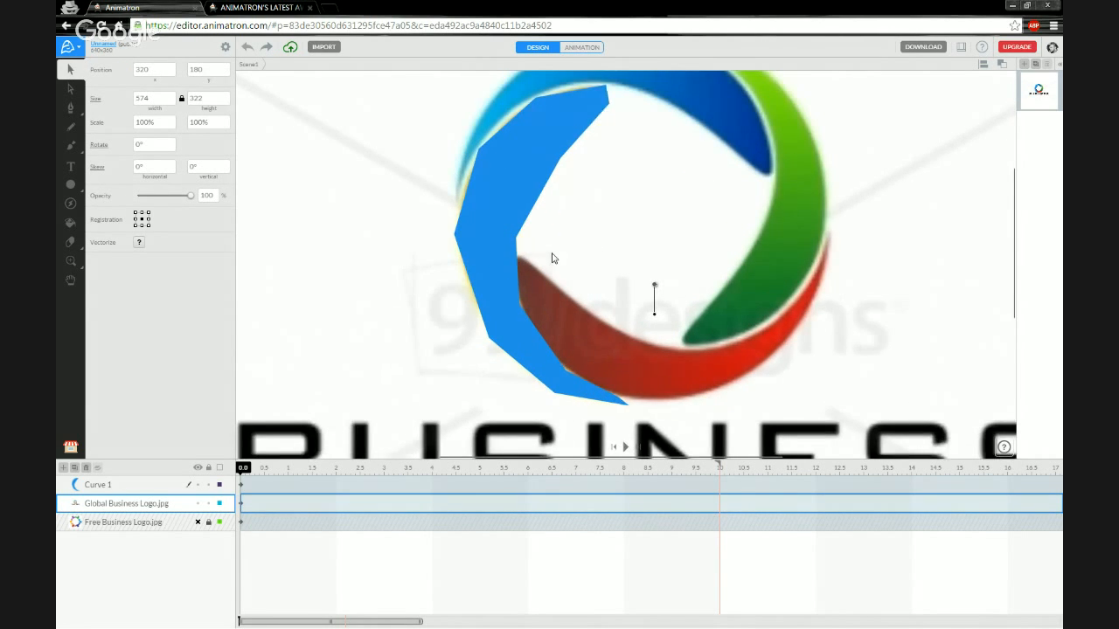
pyautogui.scroll(-1, 552, 257)
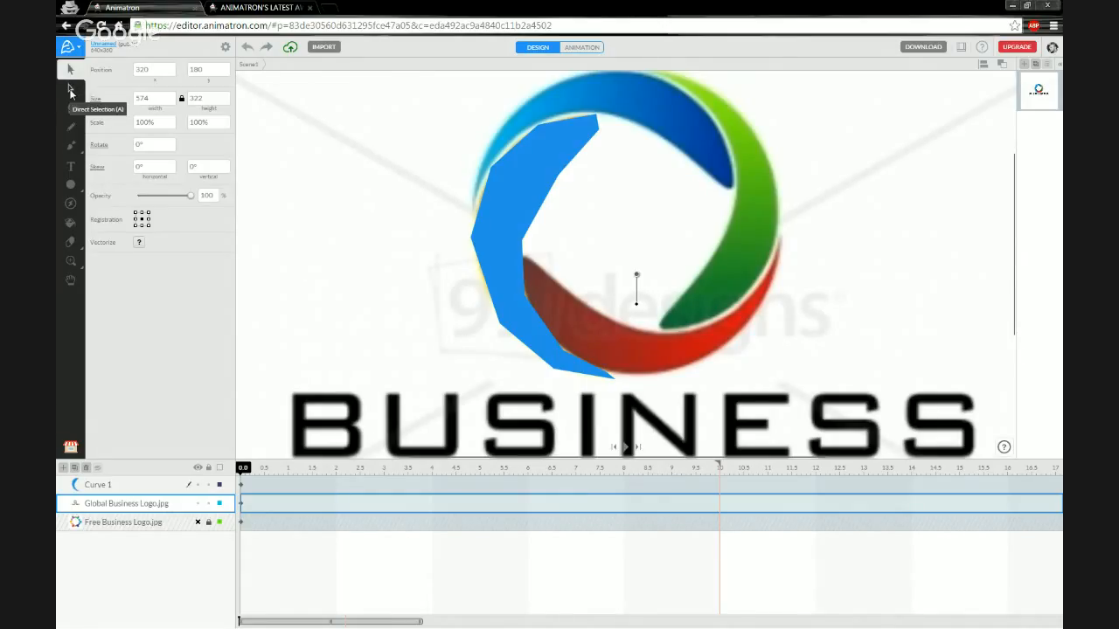
# Select Curve 1's anchors with the Direct Selection tool and bend its top edge to follow the ring.
pyautogui.click(70, 91)
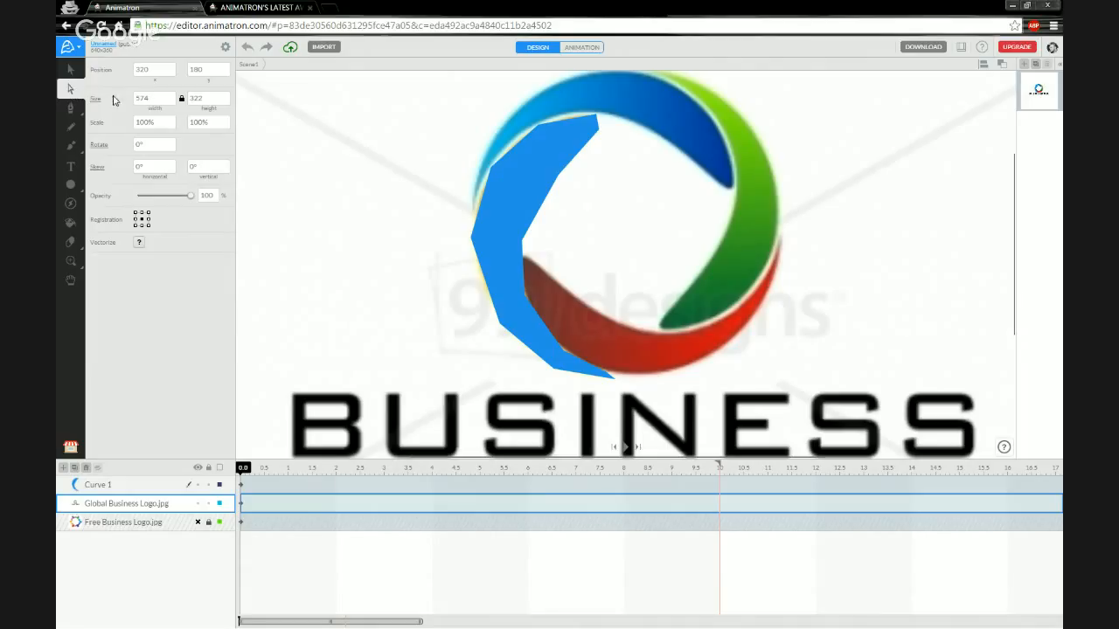
pyautogui.click(576, 118)
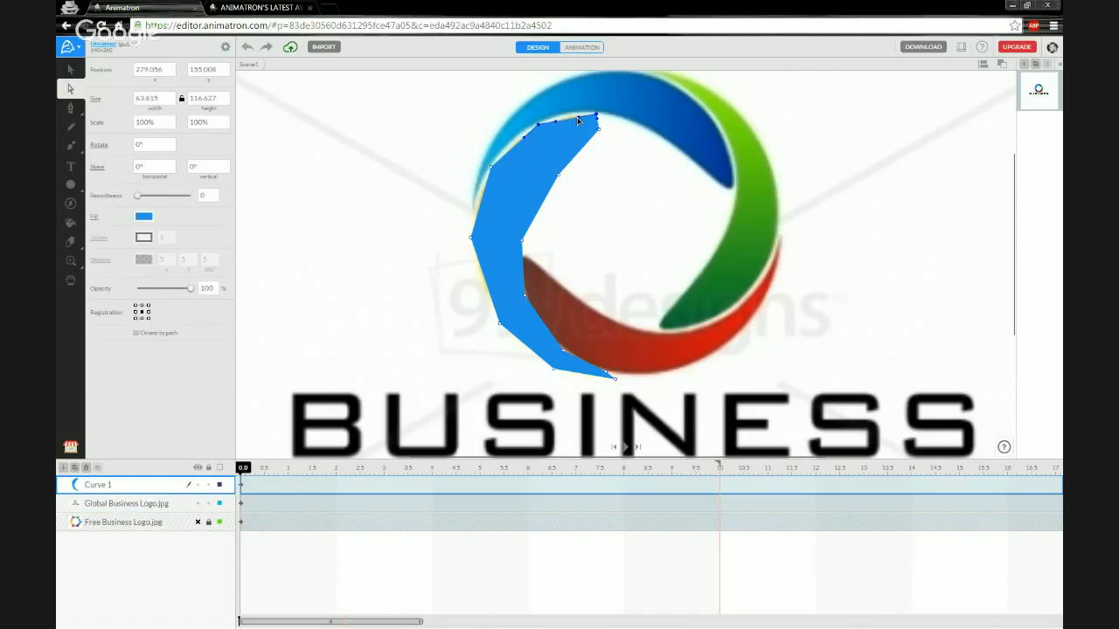
pyautogui.scroll(5, 573, 124)
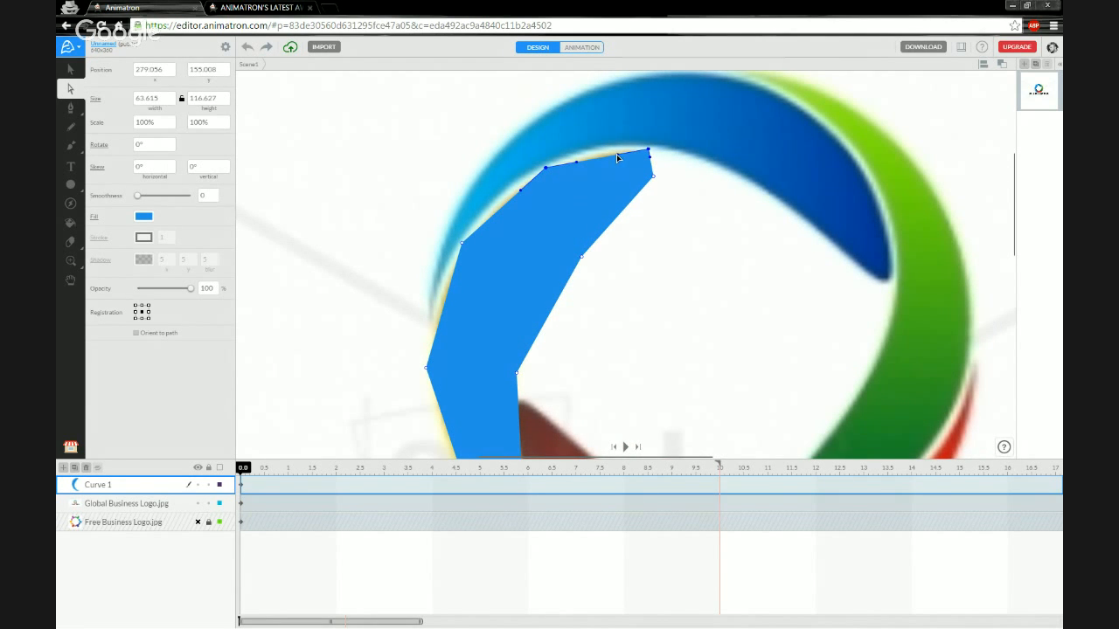
pyautogui.moveTo(617, 156); pyautogui.dragTo(590, 152)
pyautogui.click(609, 153)
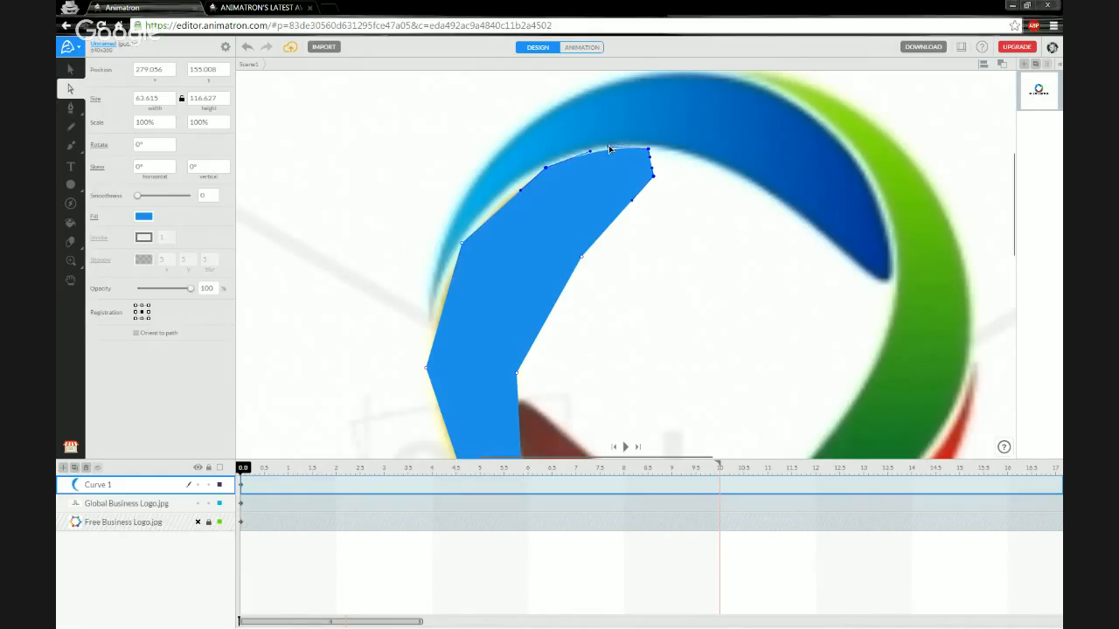
pyautogui.click(593, 153)
pyautogui.moveTo(594, 153); pyautogui.dragTo(595, 150)
# Round the shape's top-right tip and smooth its upper-left and outer left edges.
pyautogui.click(650, 168)
pyautogui.click(653, 176)
pyautogui.moveTo(652, 168); pyautogui.dragTo(661, 168)
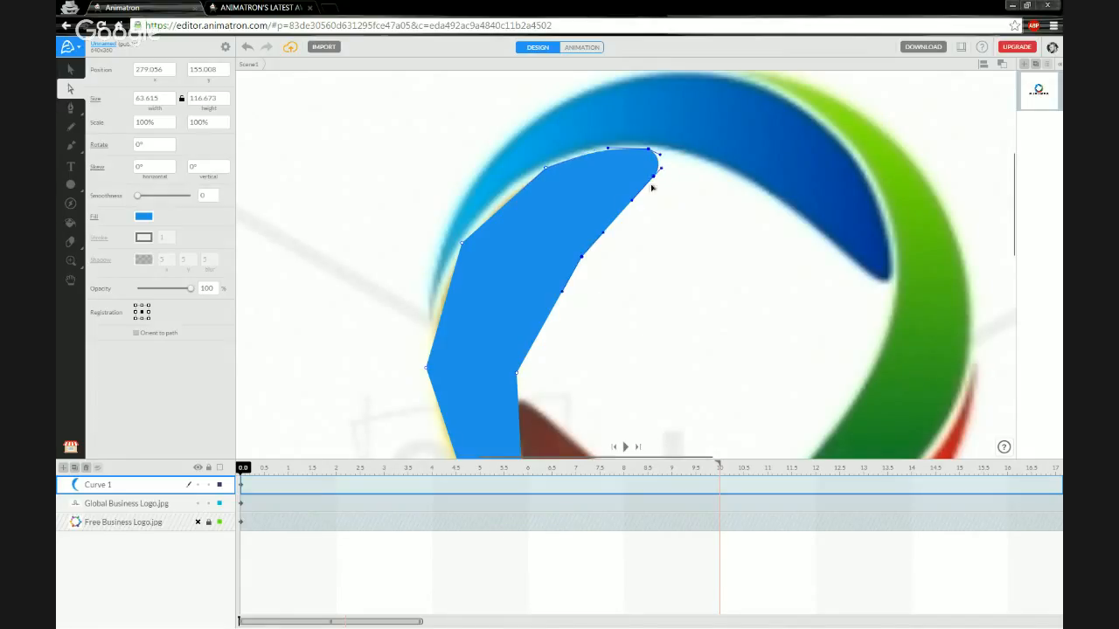
pyautogui.click(545, 166)
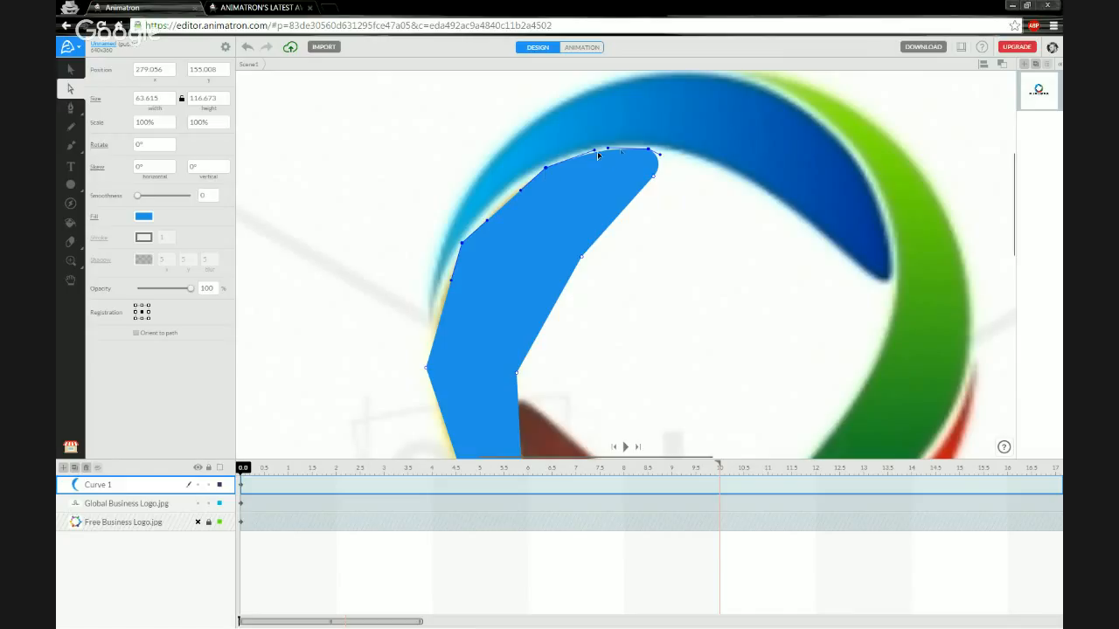
pyautogui.moveTo(521, 189); pyautogui.dragTo(511, 187)
pyautogui.click(462, 243)
pyautogui.moveTo(465, 245); pyautogui.dragTo(481, 220)
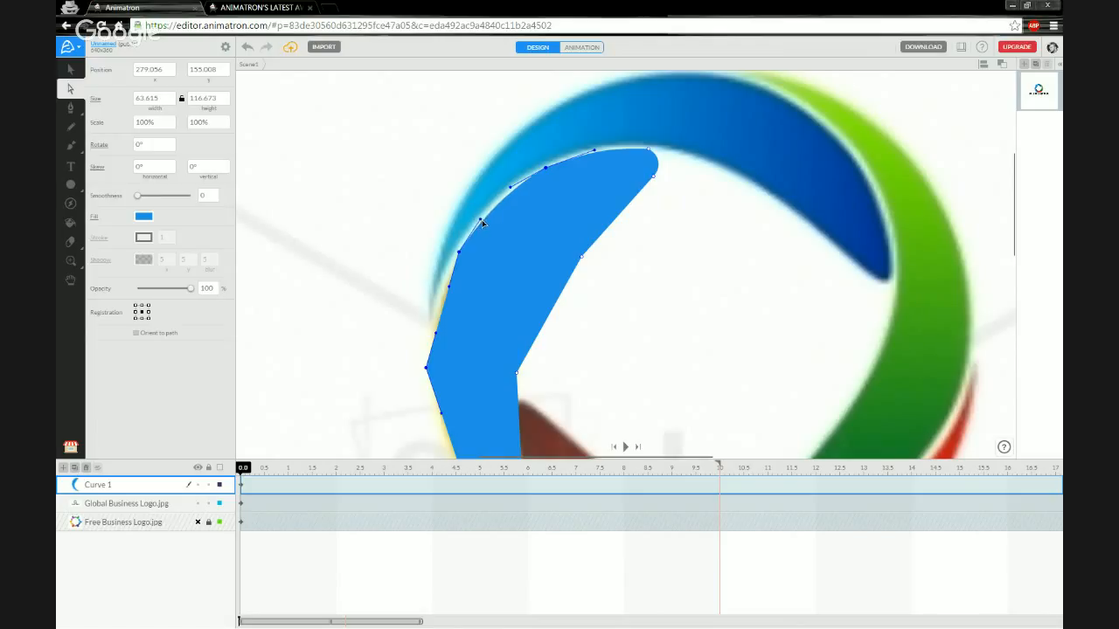
pyautogui.moveTo(450, 287); pyautogui.dragTo(437, 286)
pyautogui.click(431, 333)
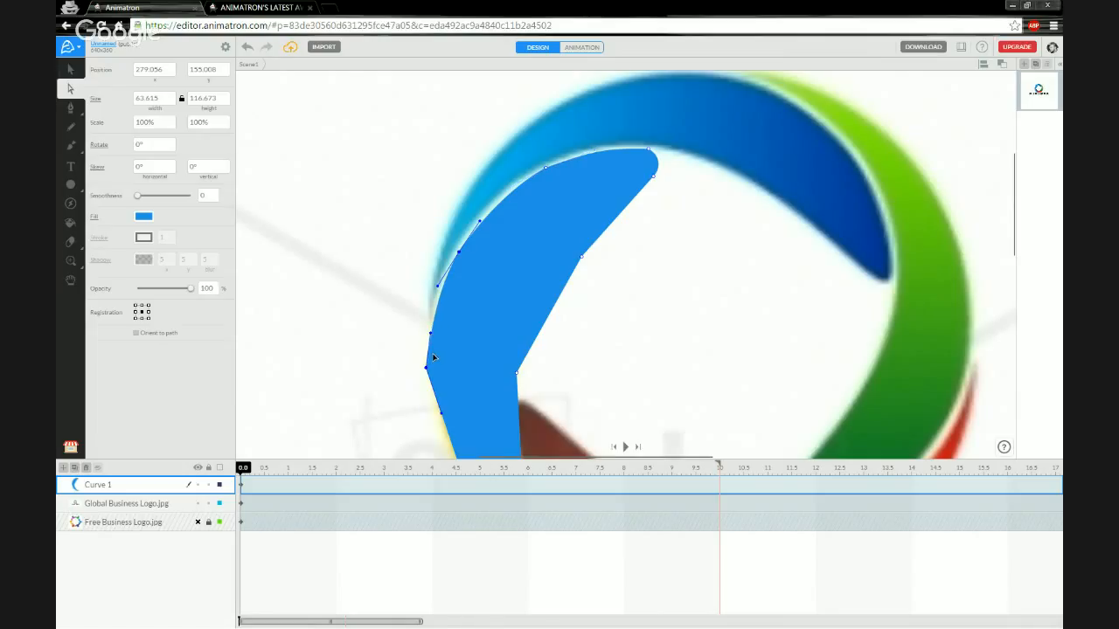
# Curve the shape's outer left and lower edges outward along the ring down to its lower tip.
pyautogui.moveTo(495, 362); pyautogui.dragTo(513, 192)
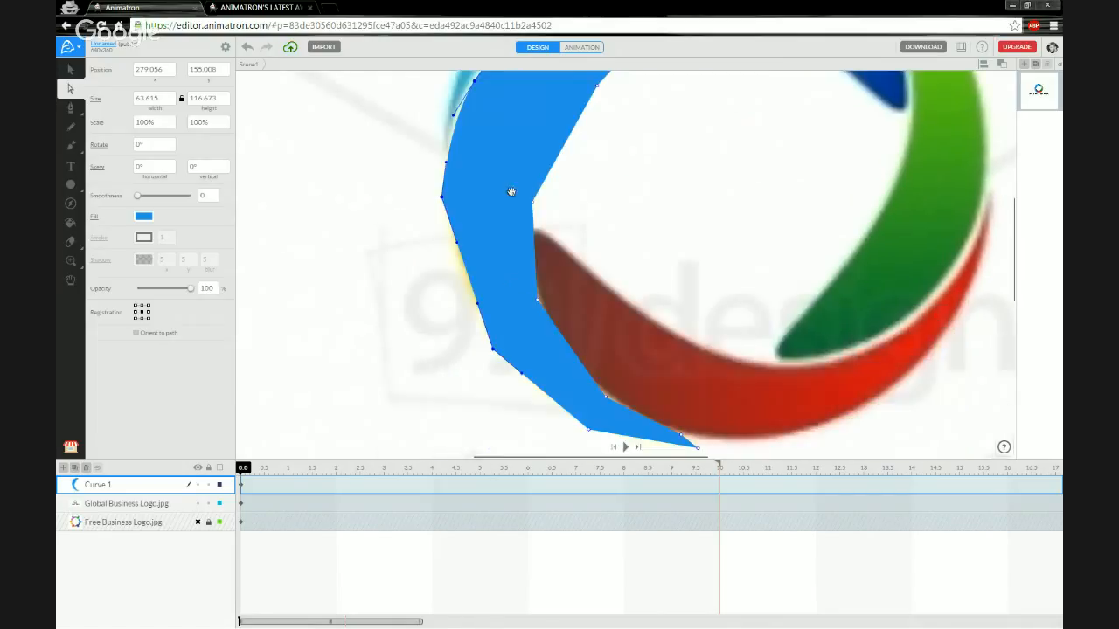
pyautogui.moveTo(456, 246); pyautogui.dragTo(440, 250)
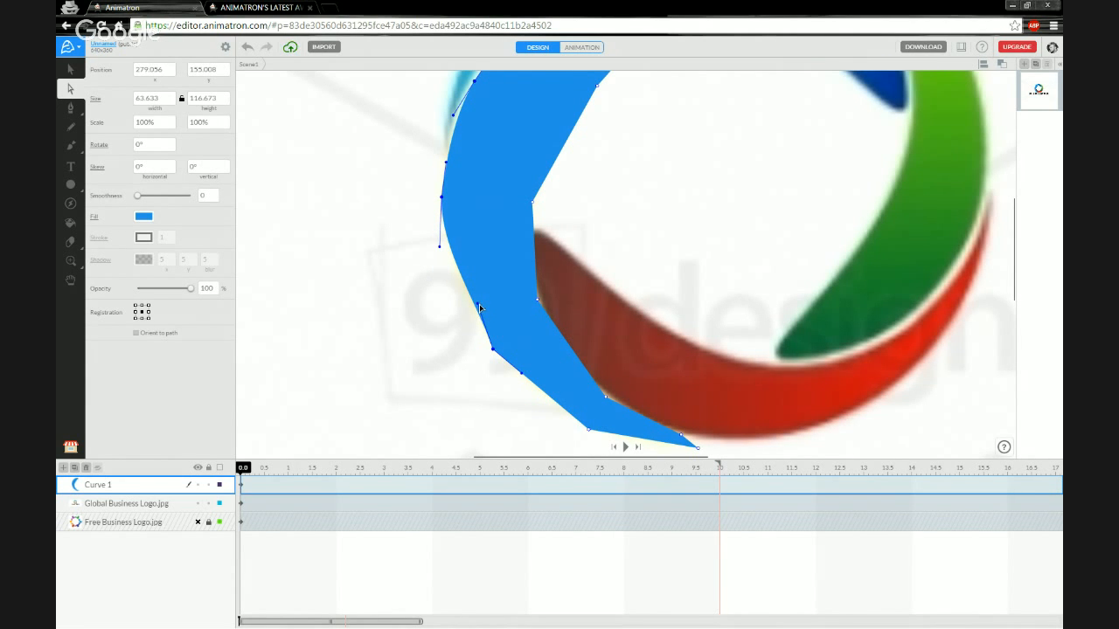
pyautogui.moveTo(479, 306); pyautogui.dragTo(463, 311)
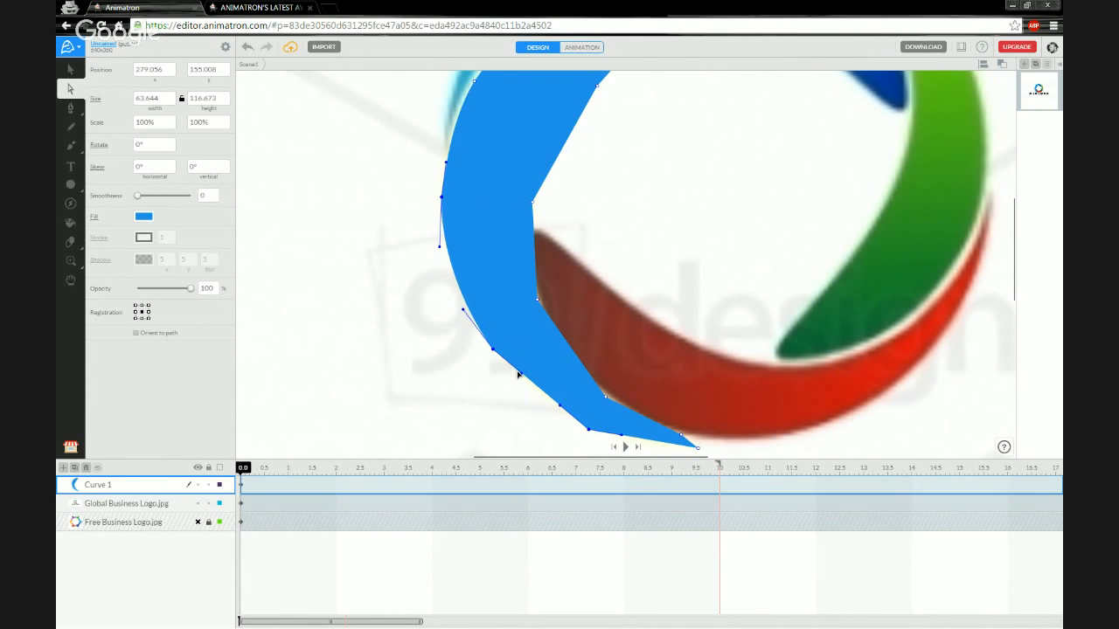
pyautogui.moveTo(522, 374); pyautogui.dragTo(544, 408)
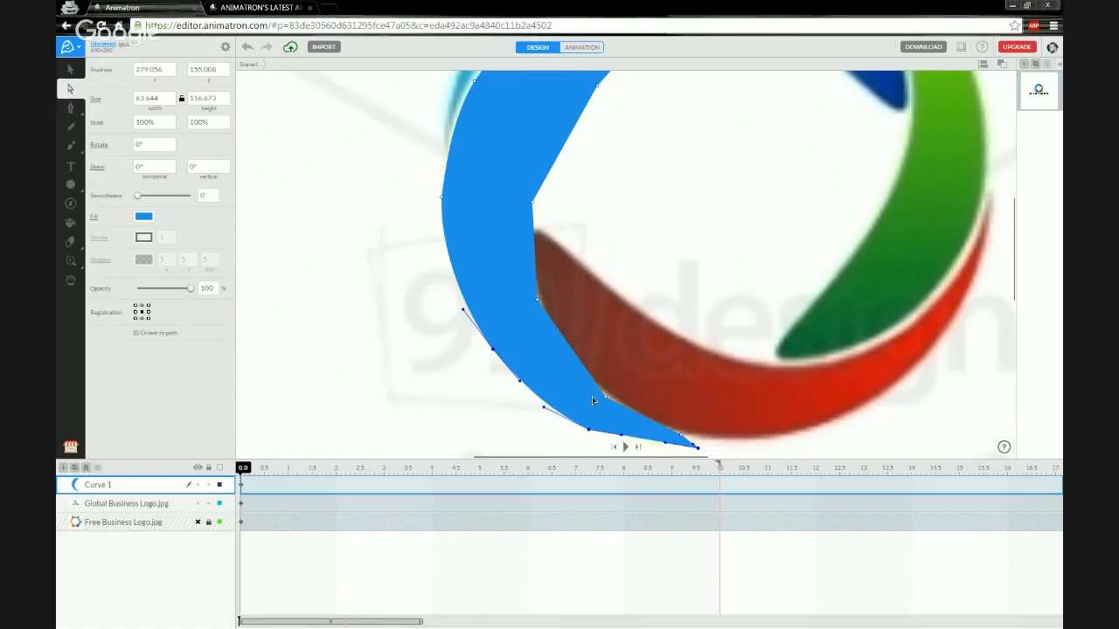
pyautogui.moveTo(662, 375); pyautogui.dragTo(583, 317)
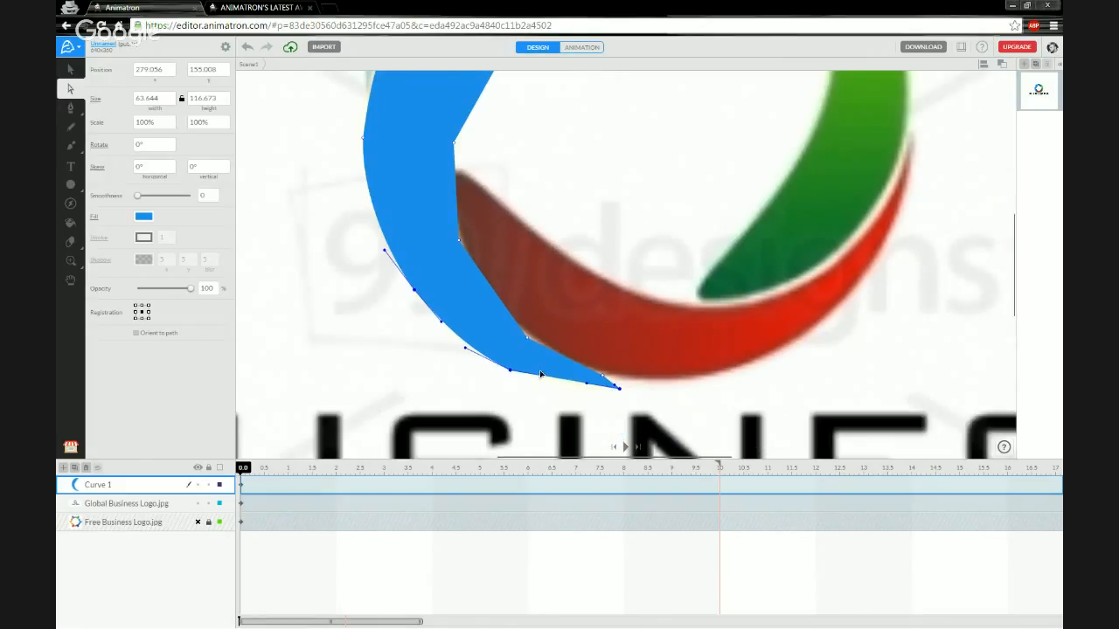
pyautogui.moveTo(545, 380); pyautogui.dragTo(617, 380)
pyautogui.click(586, 387)
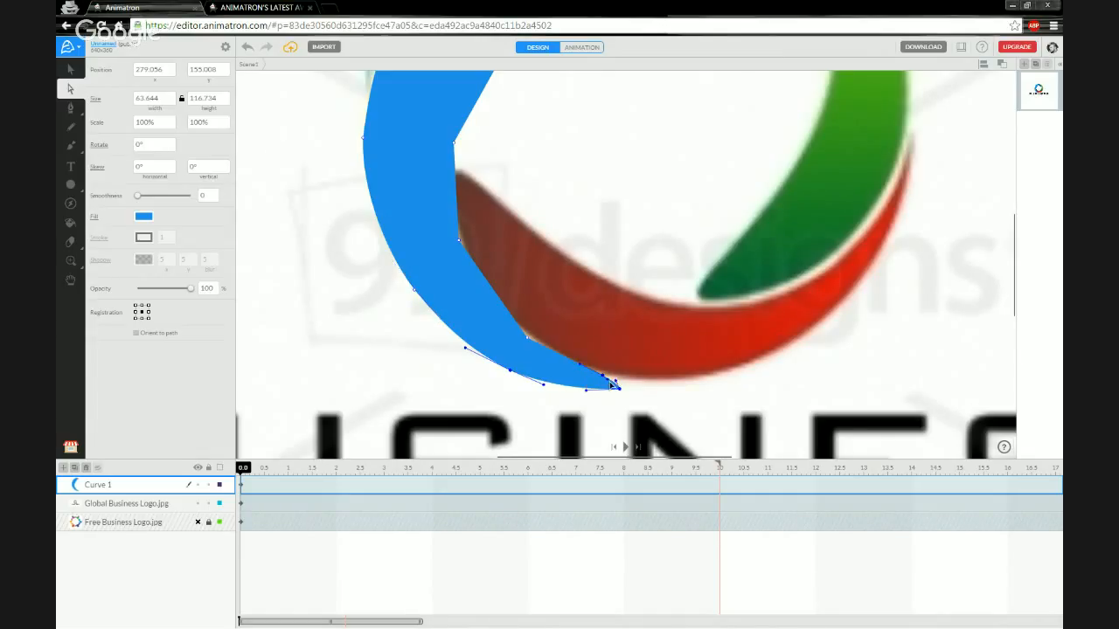
# Pull the lower inner-edge anchors toward the red arc so the inner edge bows against it.
pyautogui.click(610, 381)
pyautogui.click(592, 381)
pyautogui.click(605, 382)
pyautogui.moveTo(553, 353); pyautogui.dragTo(540, 364)
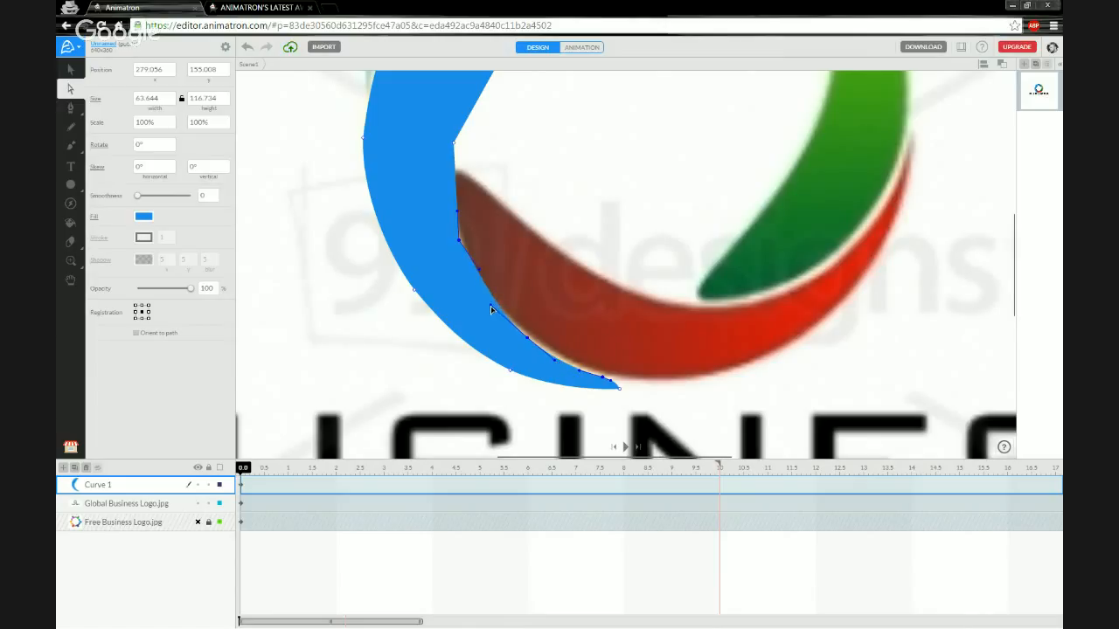
pyautogui.moveTo(479, 270); pyautogui.dragTo(489, 306)
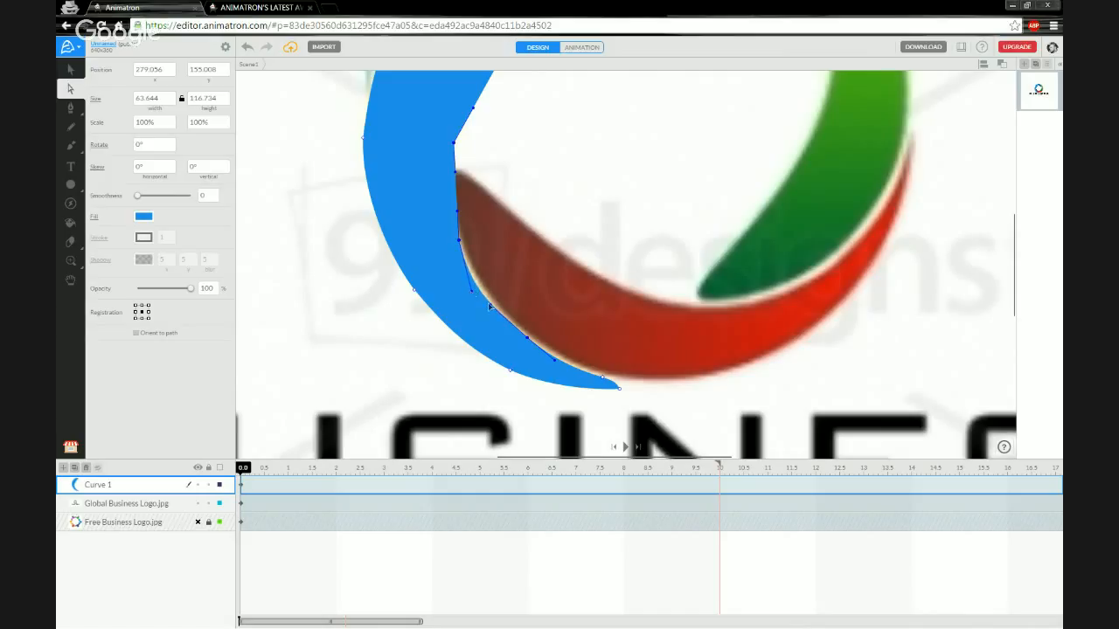
pyautogui.click(490, 308)
pyautogui.moveTo(527, 338)
pyautogui.mouseDown()
pyautogui.moveTo(513, 342)
pyautogui.moveTo(525, 338)
pyautogui.mouseUp()
pyautogui.moveTo(471, 291); pyautogui.dragTo(474, 290)
pyautogui.moveTo(459, 240); pyautogui.dragTo(456, 238)
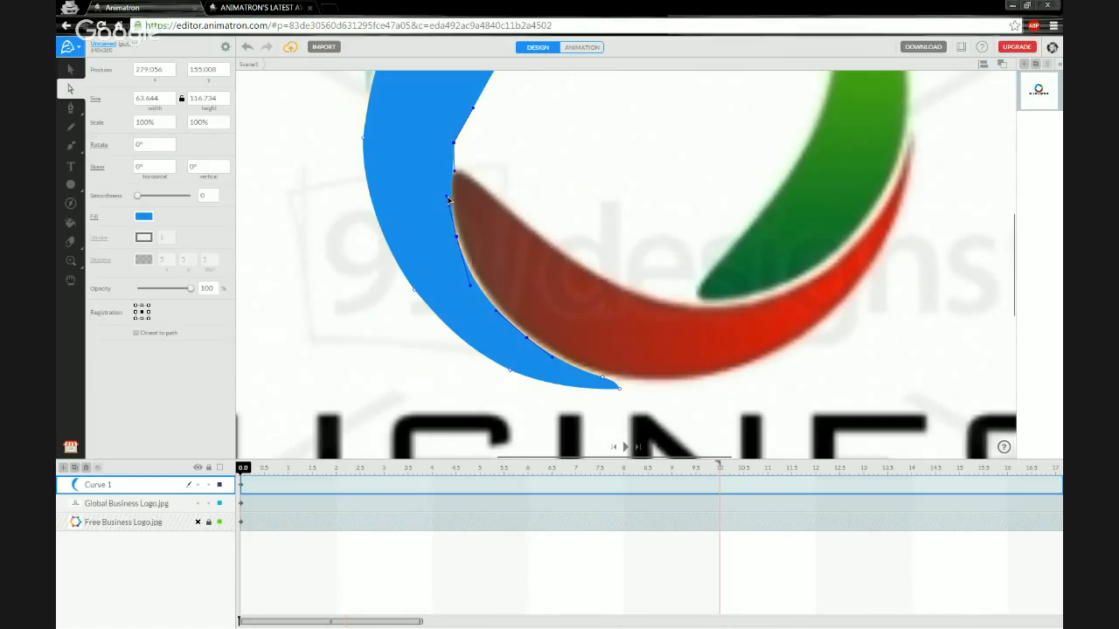
# Smooth the upper part of the inner edge into one continuous curve.
pyautogui.moveTo(455, 172); pyautogui.dragTo(445, 173)
pyautogui.moveTo(457, 236); pyautogui.dragTo(454, 234)
pyautogui.moveTo(440, 183)
pyautogui.mouseDown()
pyautogui.moveTo(450, 180)
pyautogui.moveTo(446, 189)
pyautogui.mouseUp()
pyautogui.moveTo(515, 138); pyautogui.dragTo(488, 311)
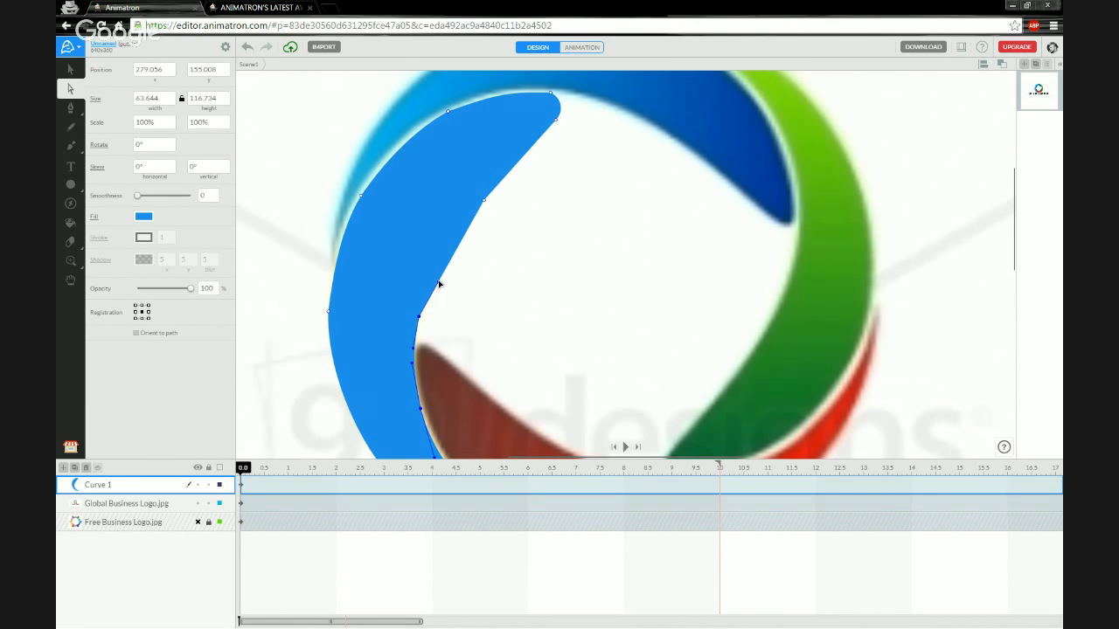
pyautogui.moveTo(439, 281)
pyautogui.mouseDown()
pyautogui.moveTo(415, 252)
pyautogui.moveTo(441, 266)
pyautogui.moveTo(405, 250)
pyautogui.moveTo(435, 268)
pyautogui.mouseUp()
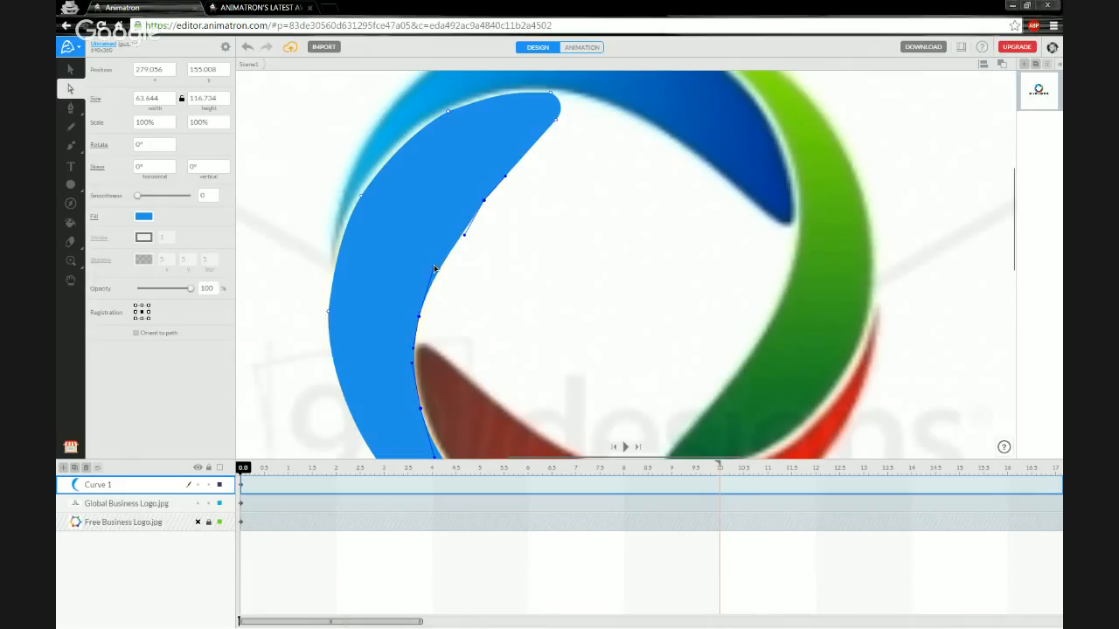
pyautogui.moveTo(465, 229)
pyautogui.mouseDown()
pyautogui.moveTo(440, 194)
pyautogui.moveTo(468, 225)
pyautogui.mouseUp()
pyautogui.moveTo(498, 313); pyautogui.dragTo(500, 162)
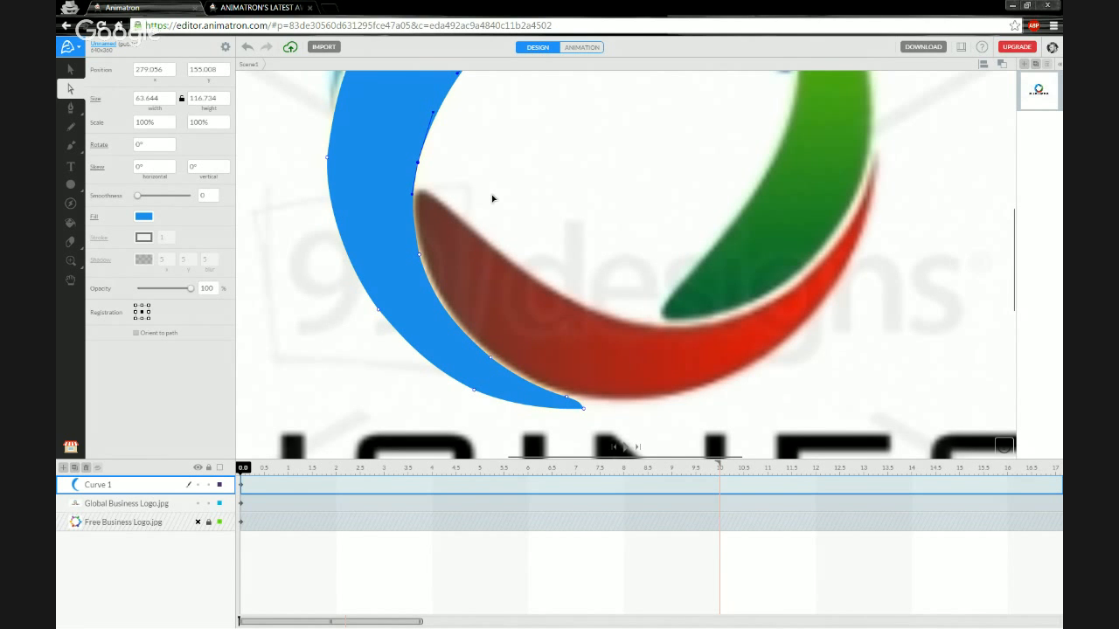
pyautogui.scroll(-5, 493, 198)
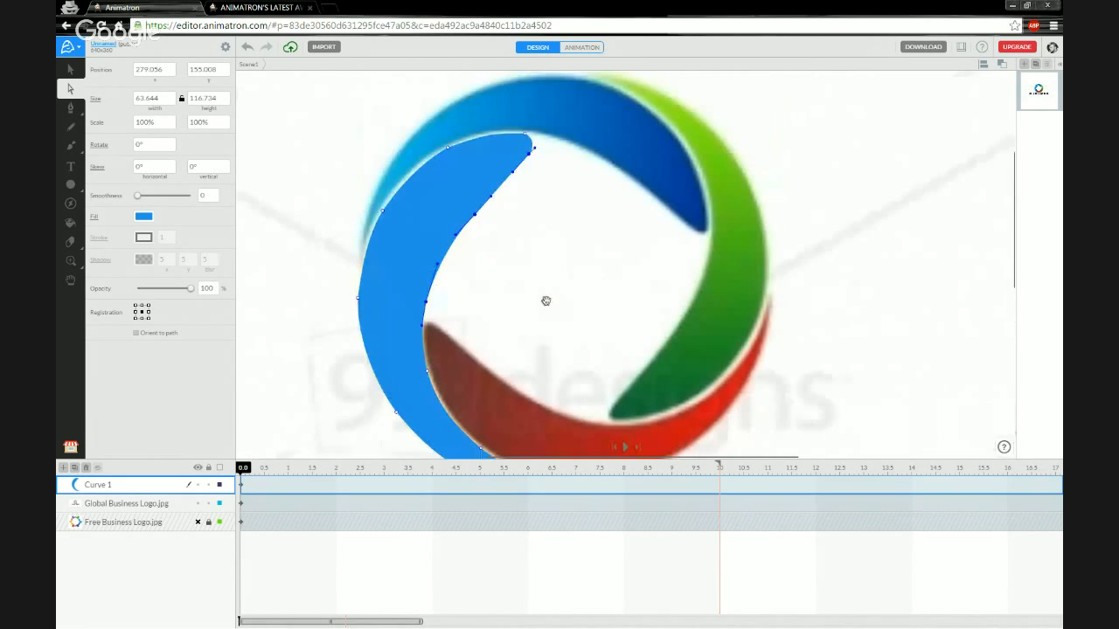
pyautogui.moveTo(524, 317); pyautogui.dragTo(542, 275)
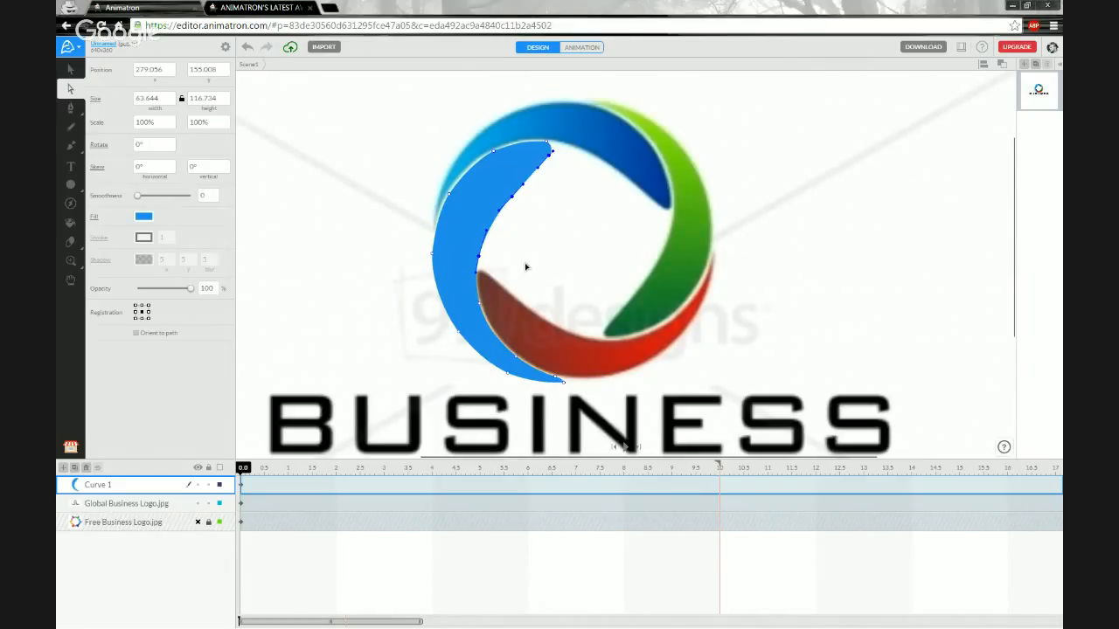
pyautogui.click(198, 486)
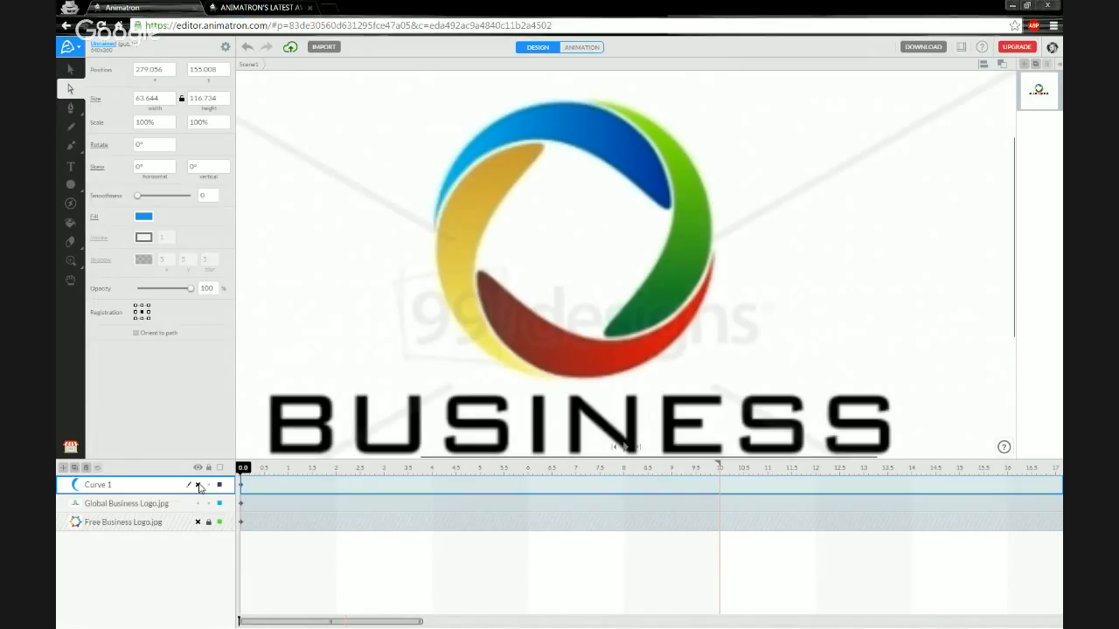
pyautogui.click(198, 486)
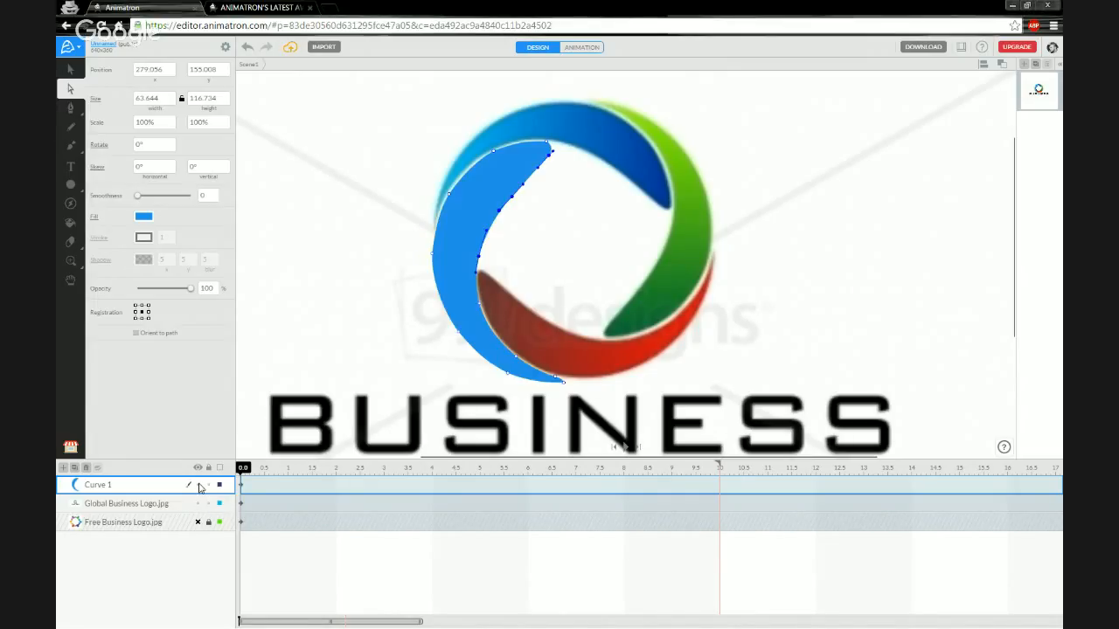
pyautogui.click(199, 486)
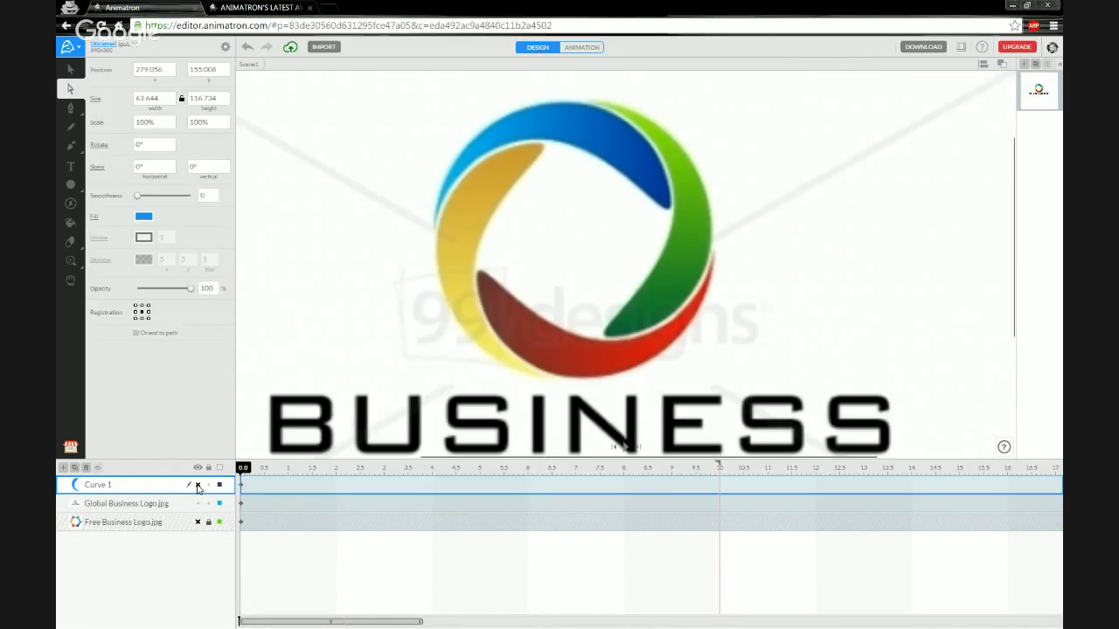
pyautogui.click(198, 486)
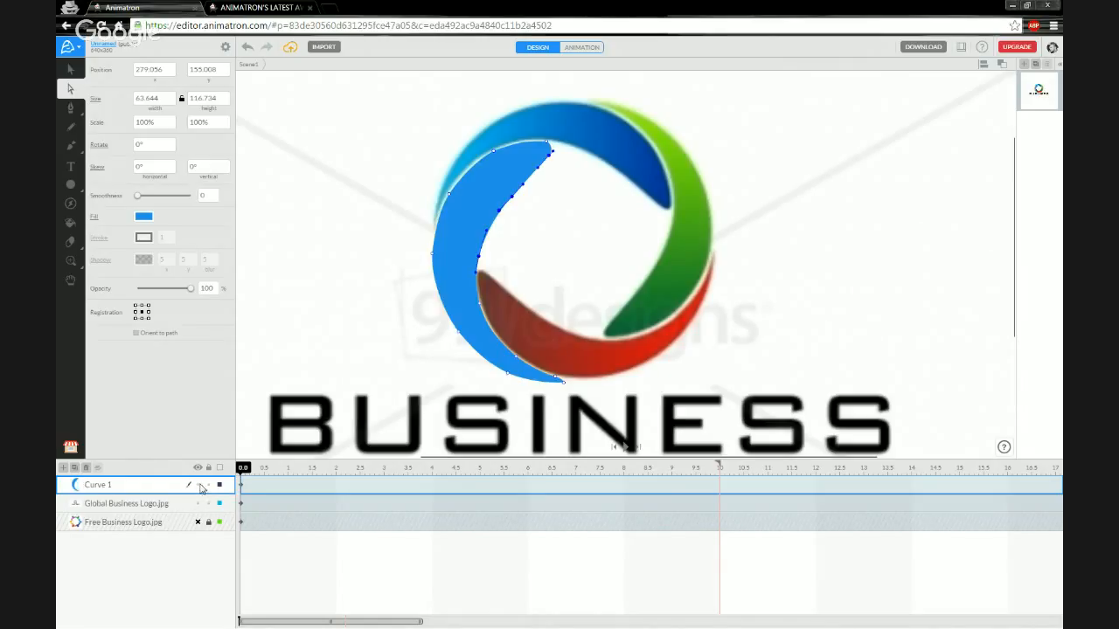
# Rename the Curve 1 layer to 'Mask'.
pyautogui.doubleClick(99, 485)
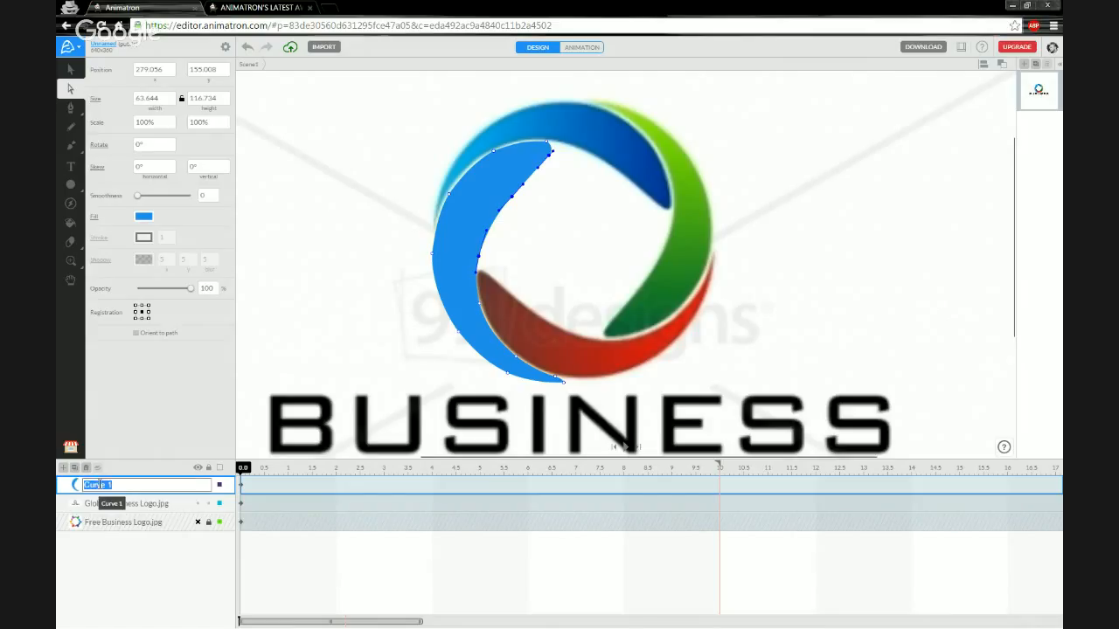
pyautogui.write('Mask')
pyautogui.press('Return')
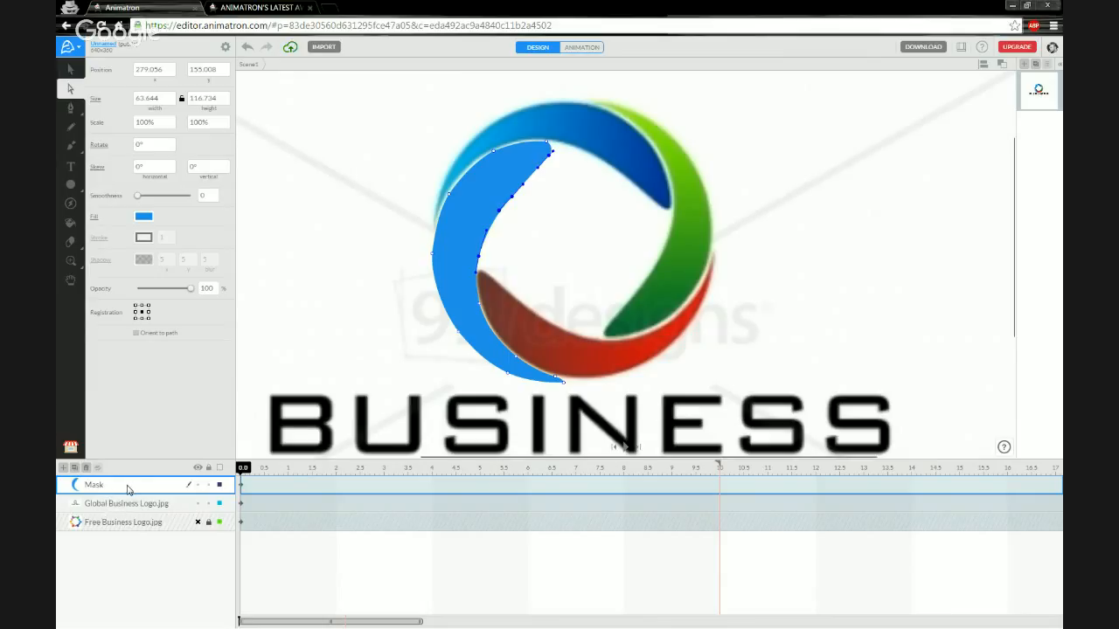
# Make the Mask layer a mask so the logo image shows only as a golden crescent.
pyautogui.rightClick(123, 489)
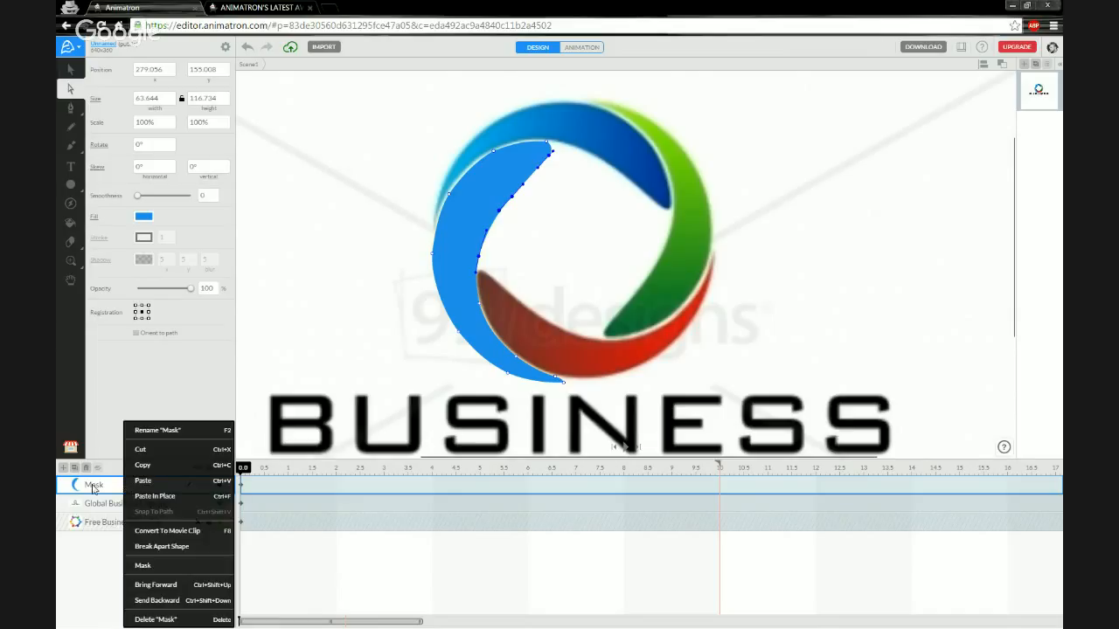
pyautogui.click(159, 569)
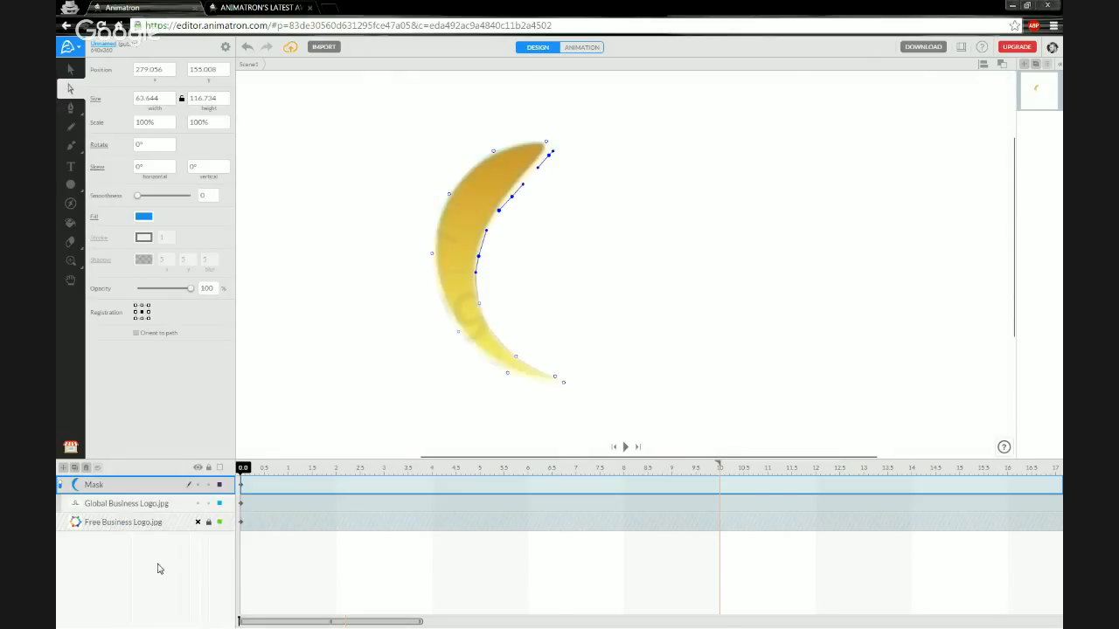
pyautogui.click(549, 236)
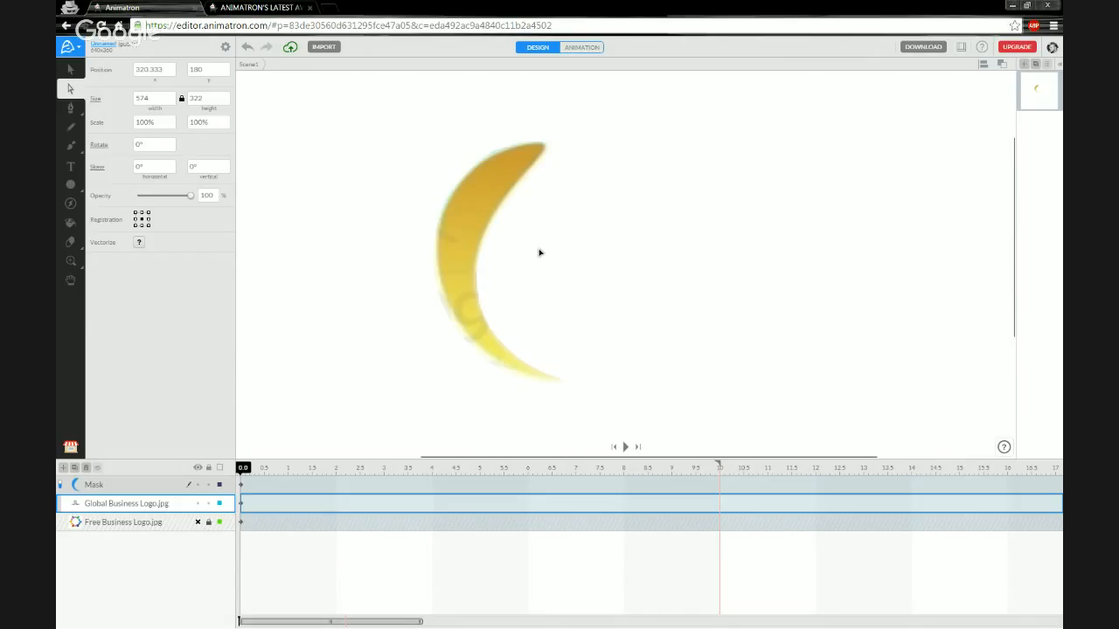
pyautogui.scroll(-3, 539, 252)
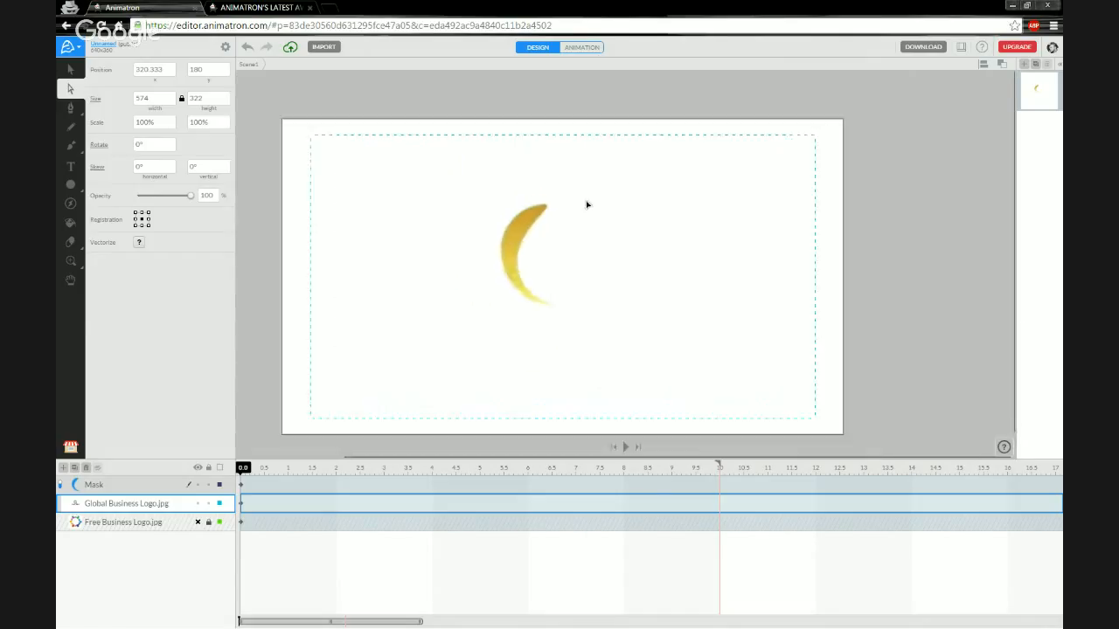
pyautogui.scroll(2, 576, 214)
pyautogui.scroll(1, 554, 277)
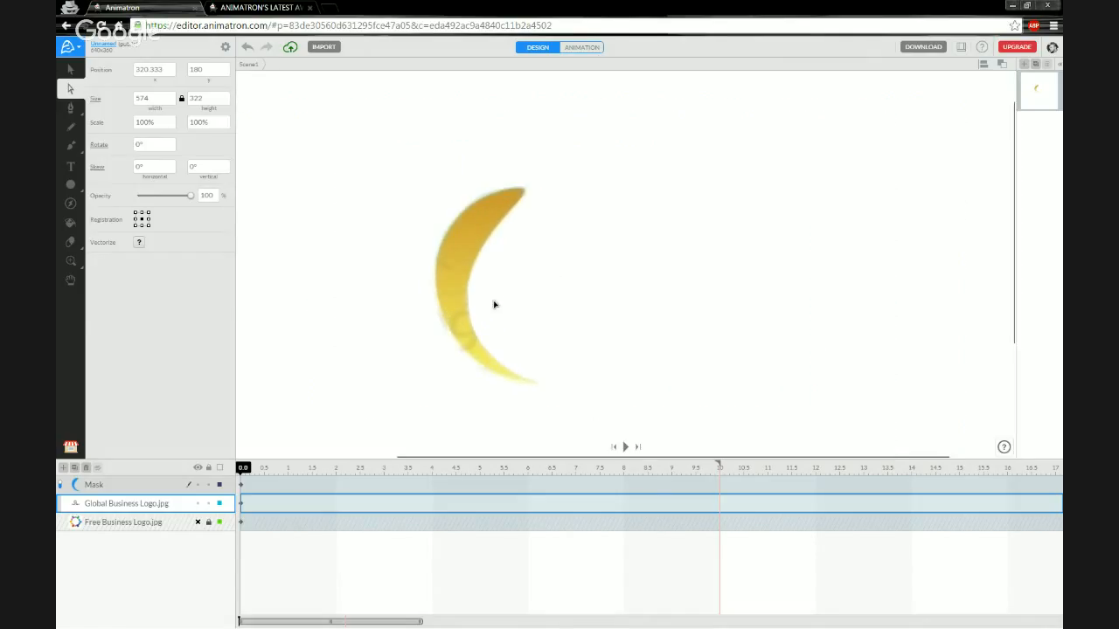
pyautogui.scroll(-1, 494, 306)
pyautogui.scroll(2, 495, 305)
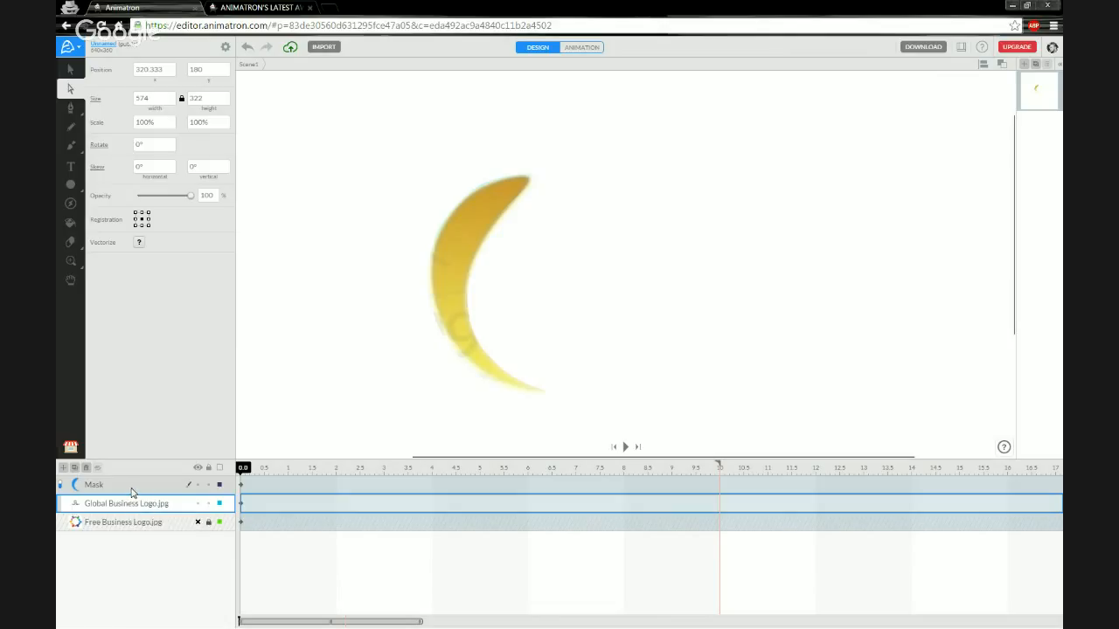
pyautogui.click(131, 487)
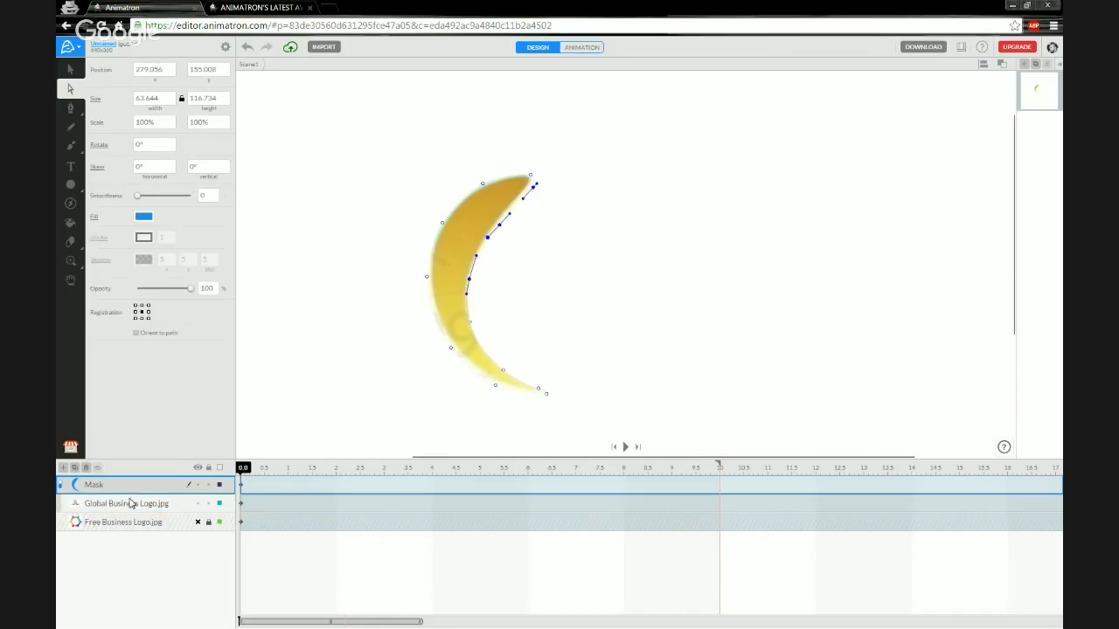
pyautogui.click(129, 507)
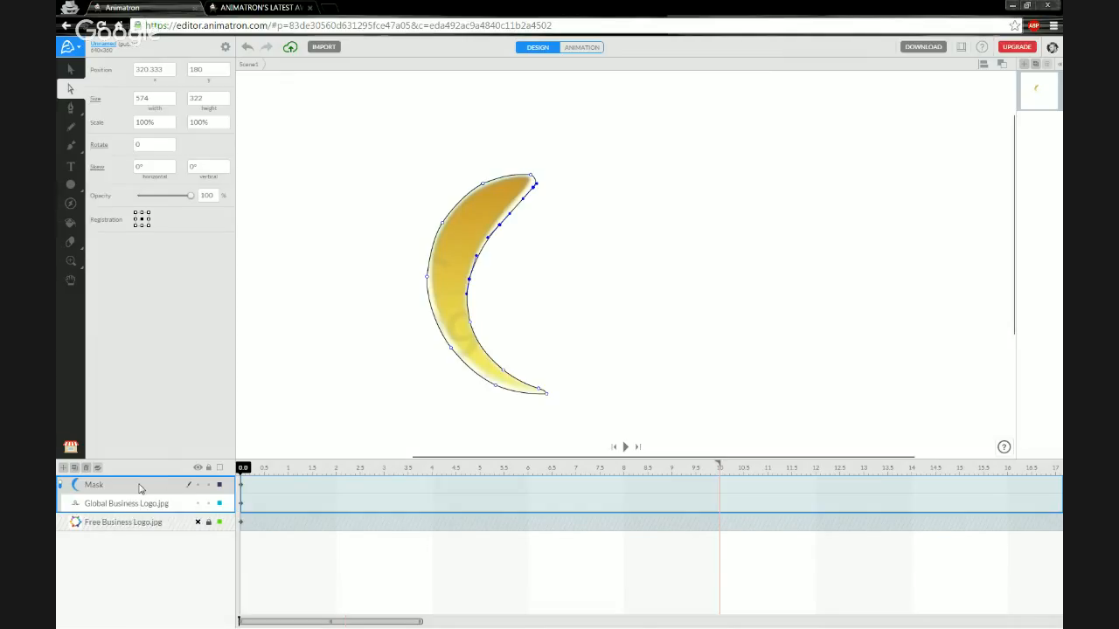
# Duplicate the masked crescent as Mask Copy 1 and lock the original Mask layer.
pyautogui.click(75, 469)
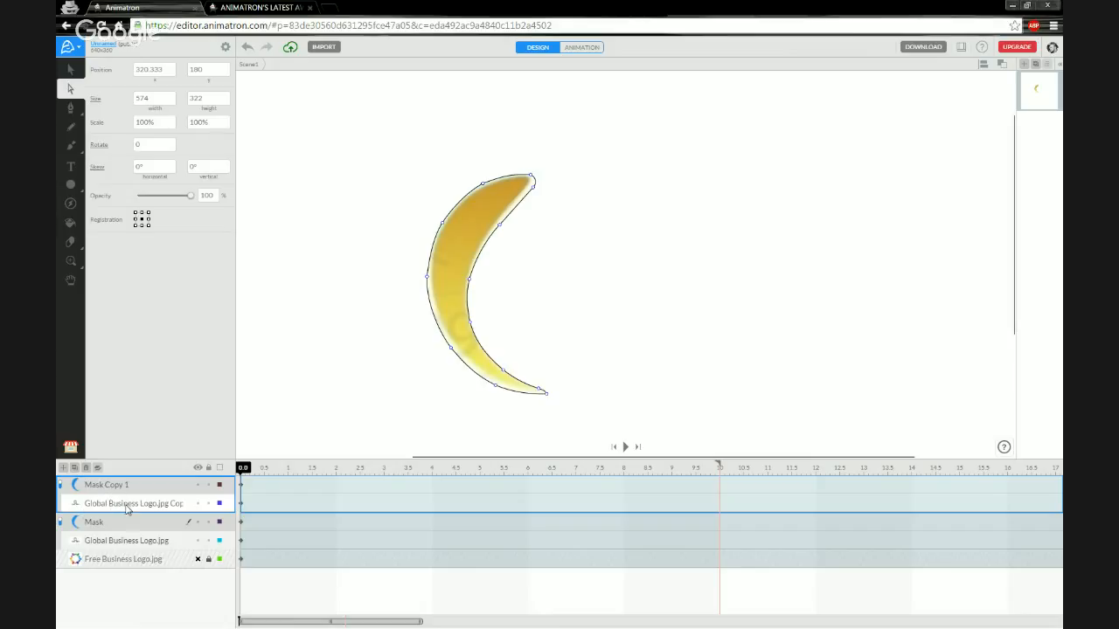
pyautogui.click(209, 523)
# Unmask Mask Copy 1, rotate its crescent 90° over the top blue arc, then re-enable masking.
pyautogui.click(140, 486)
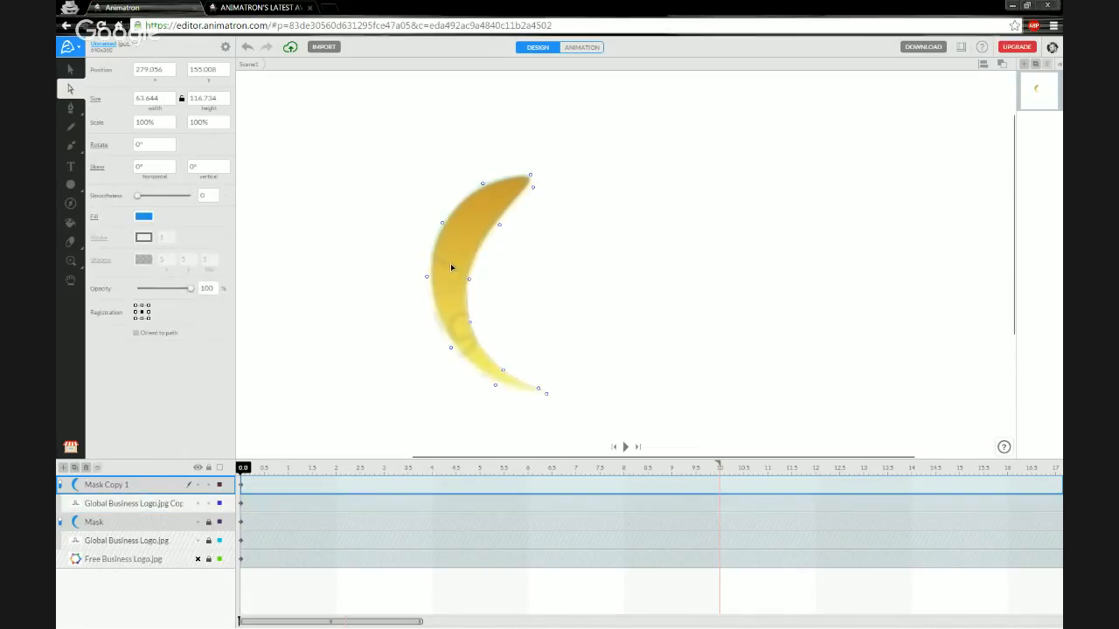
pyautogui.click(71, 69)
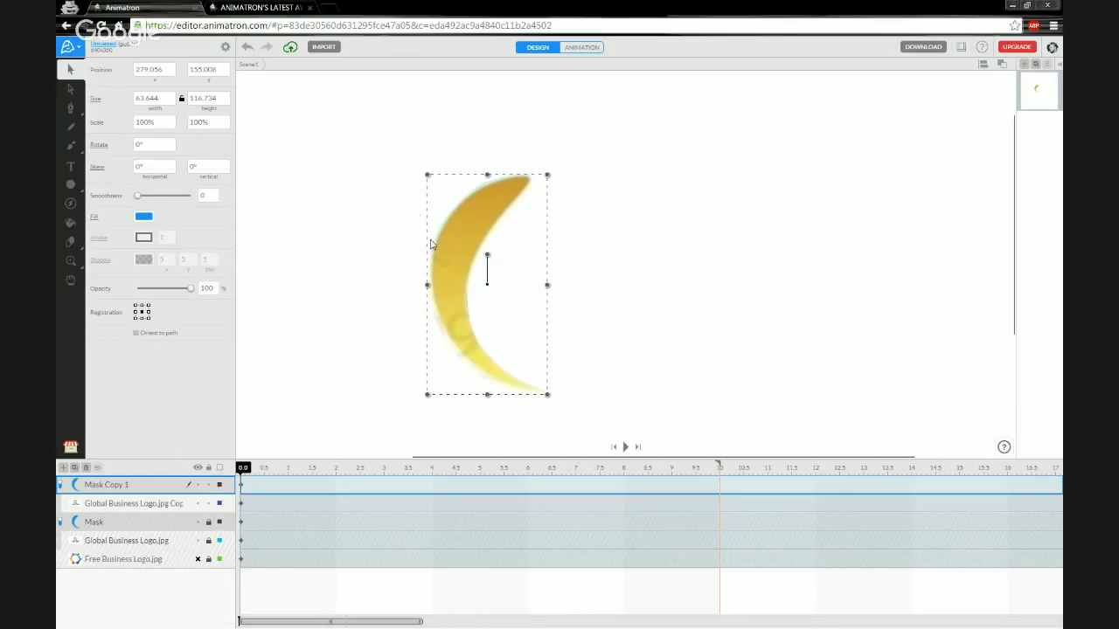
pyautogui.click(61, 485)
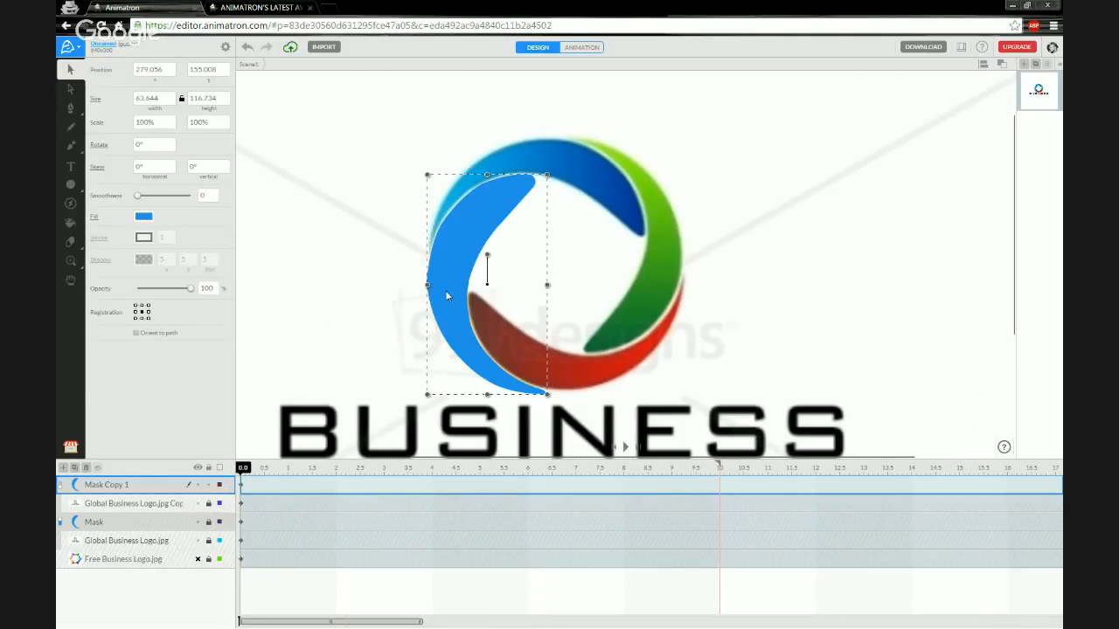
pyautogui.moveTo(487, 255); pyautogui.dragTo(564, 158)
pyautogui.scroll(4, 597, 170)
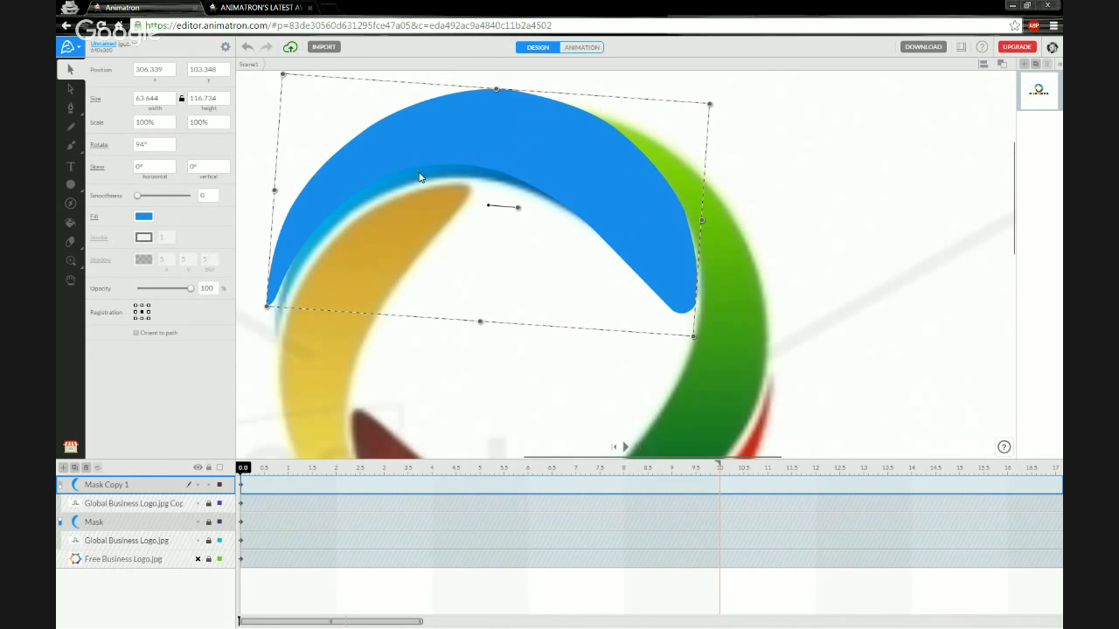
pyautogui.moveTo(421, 198); pyautogui.dragTo(451, 230)
pyautogui.moveTo(482, 173); pyautogui.dragTo(483, 181)
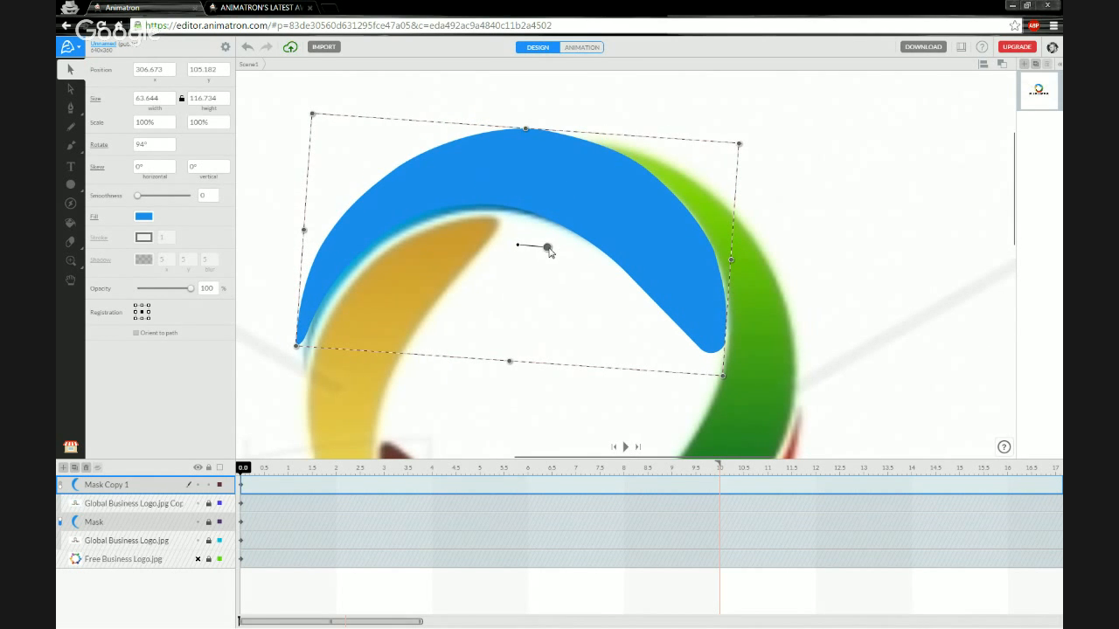
pyautogui.moveTo(518, 246); pyautogui.dragTo(340, 375)
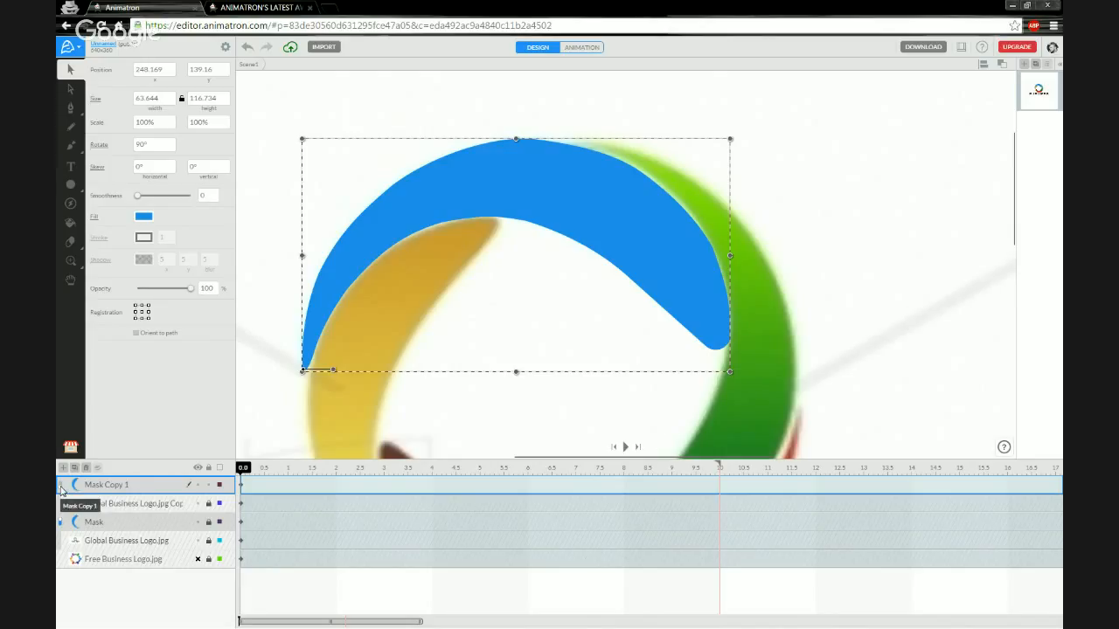
pyautogui.click(60, 491)
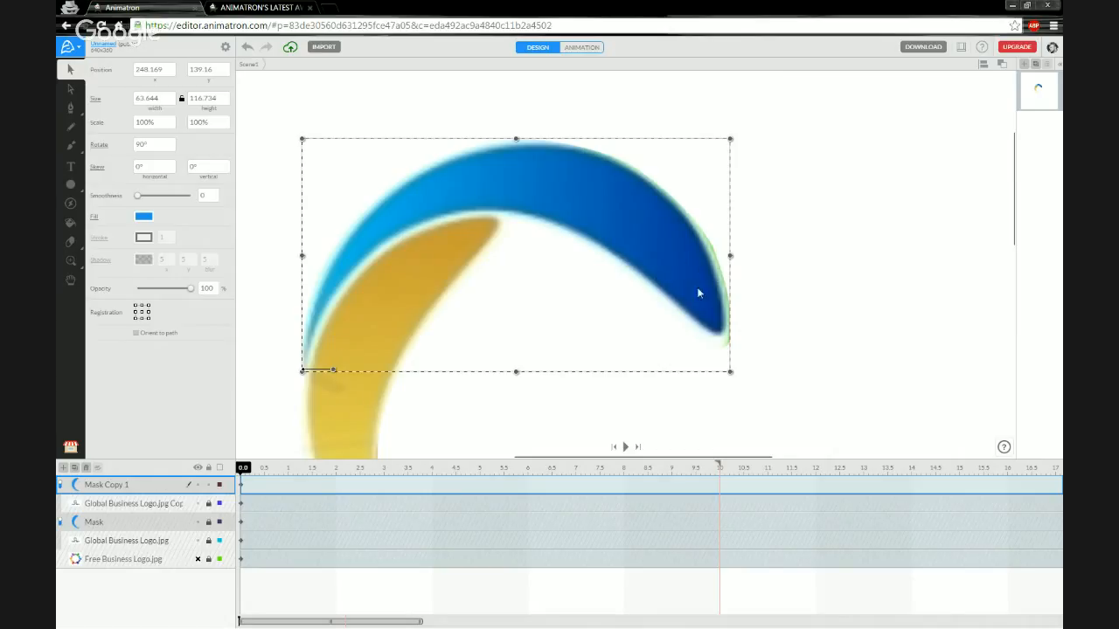
# Reshape Mask Copy 1's right edge, inner curve and lower tip to fit the blue arc.
pyautogui.moveTo(752, 282); pyautogui.dragTo(630, 295)
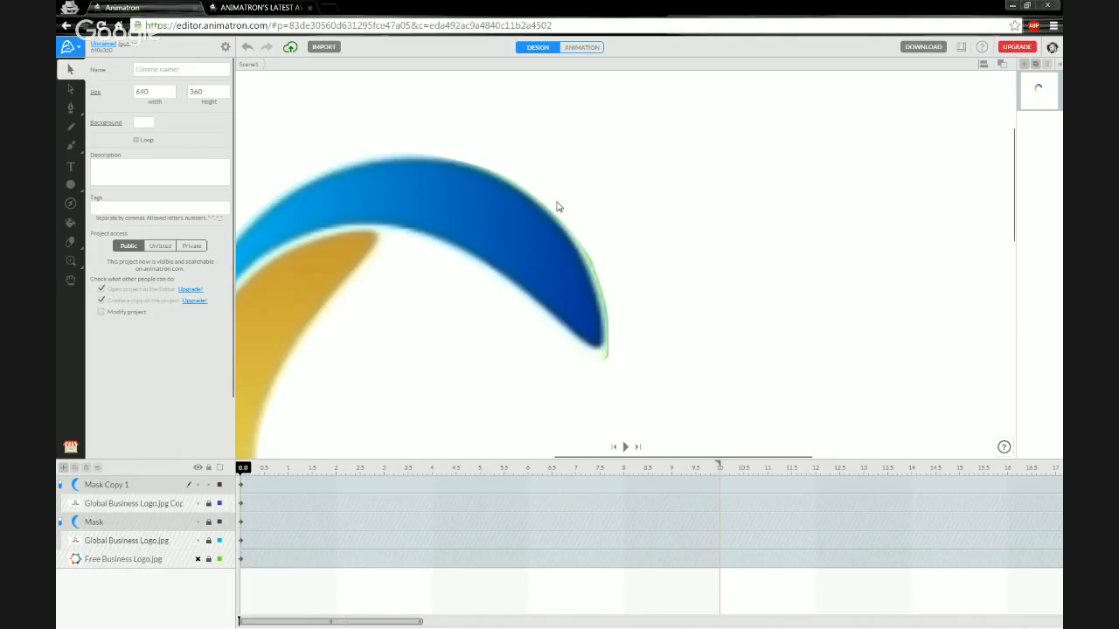
pyautogui.moveTo(461, 329); pyautogui.dragTo(548, 324)
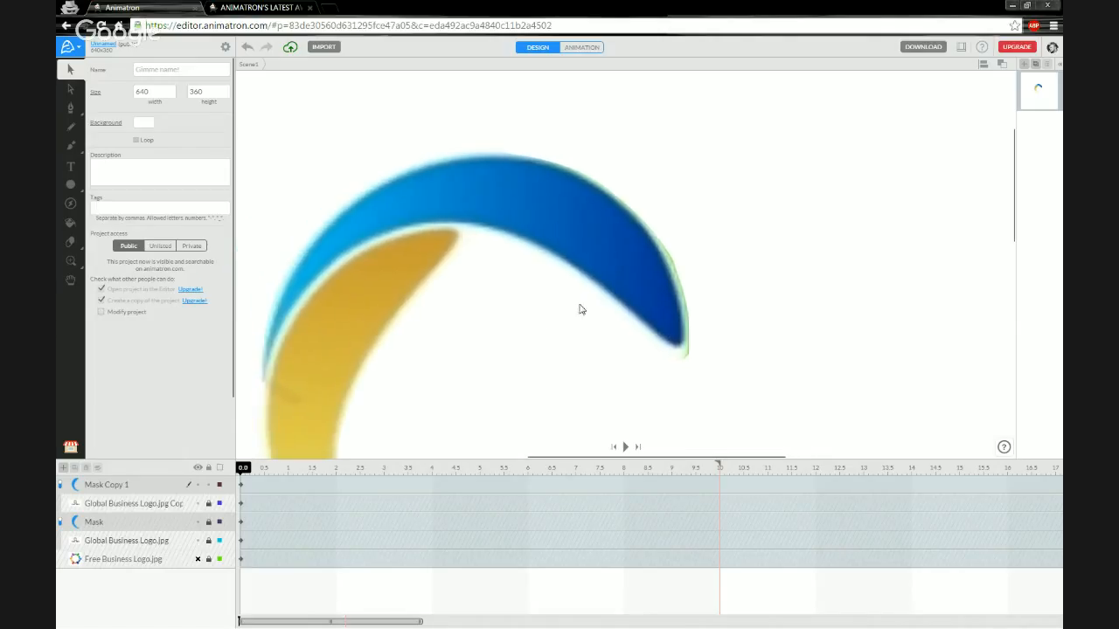
pyautogui.moveTo(691, 303); pyautogui.dragTo(666, 302)
pyautogui.scroll(5, 662, 303)
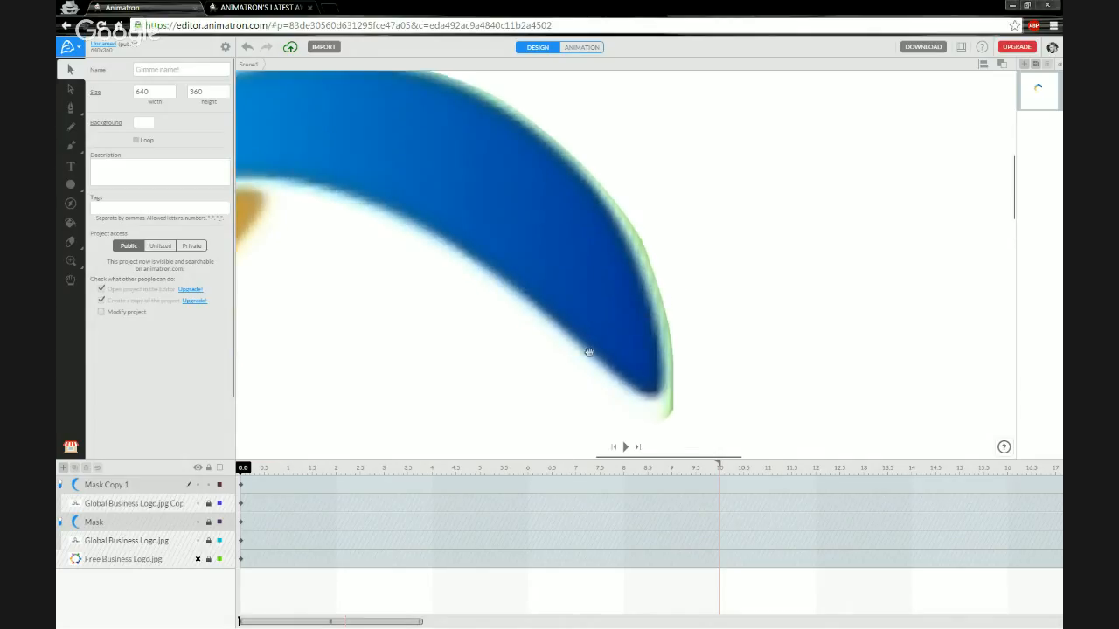
pyautogui.scroll(2, 616, 342)
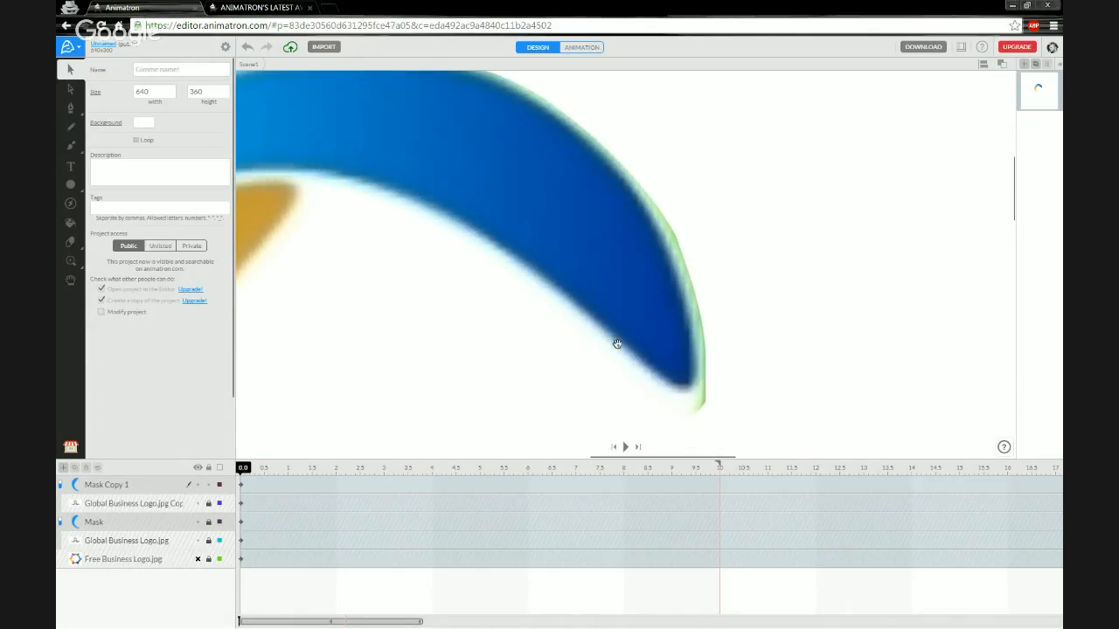
pyautogui.click(141, 487)
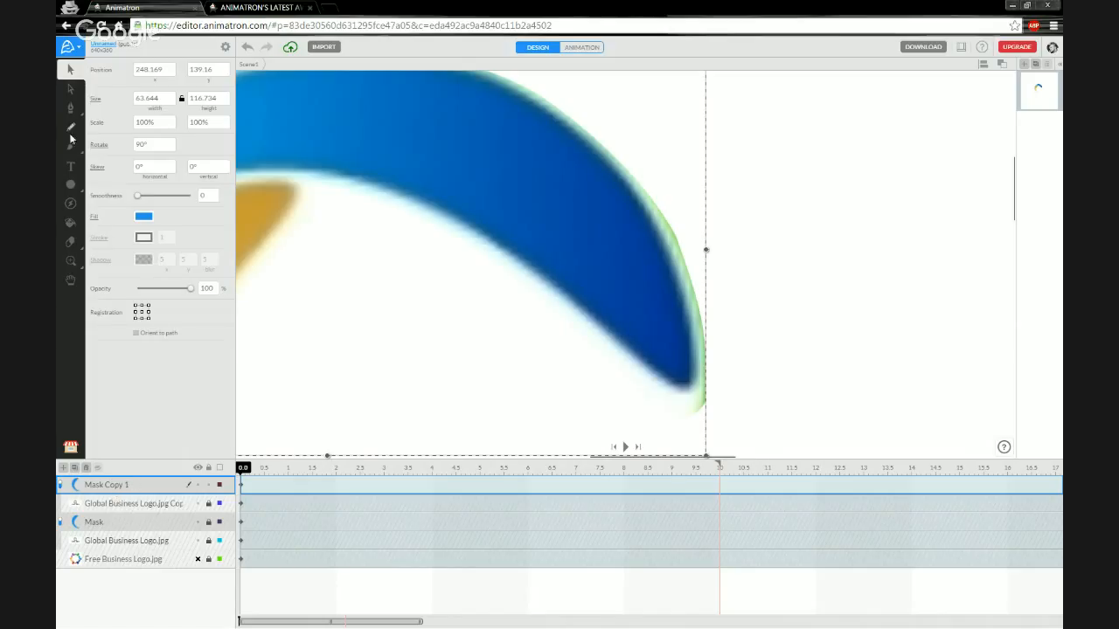
pyautogui.click(71, 89)
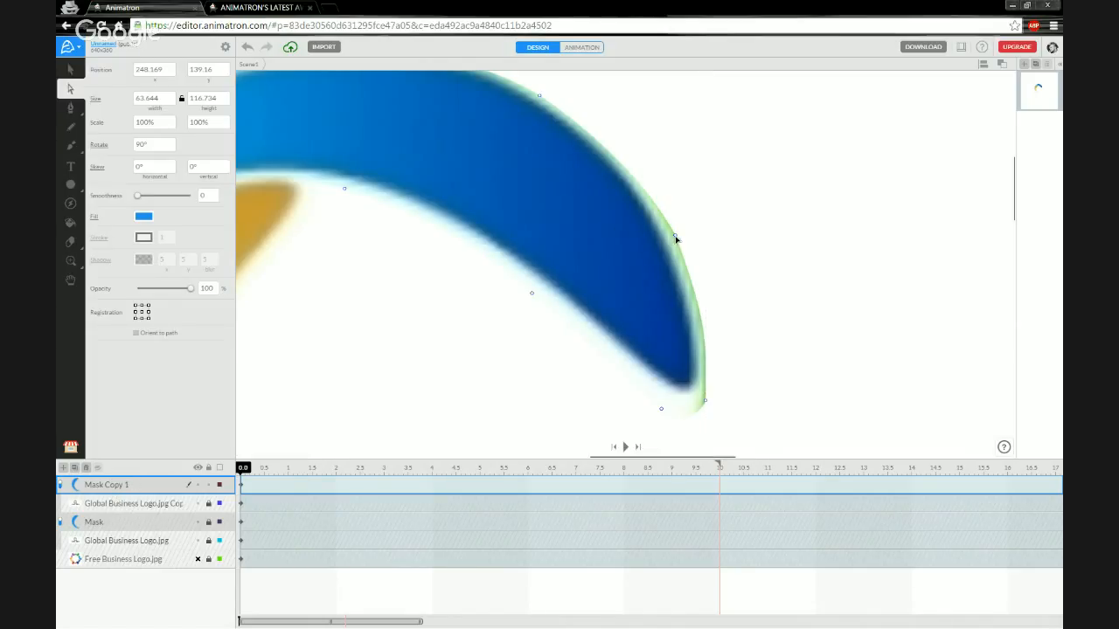
pyautogui.moveTo(676, 238); pyautogui.dragTo(669, 240)
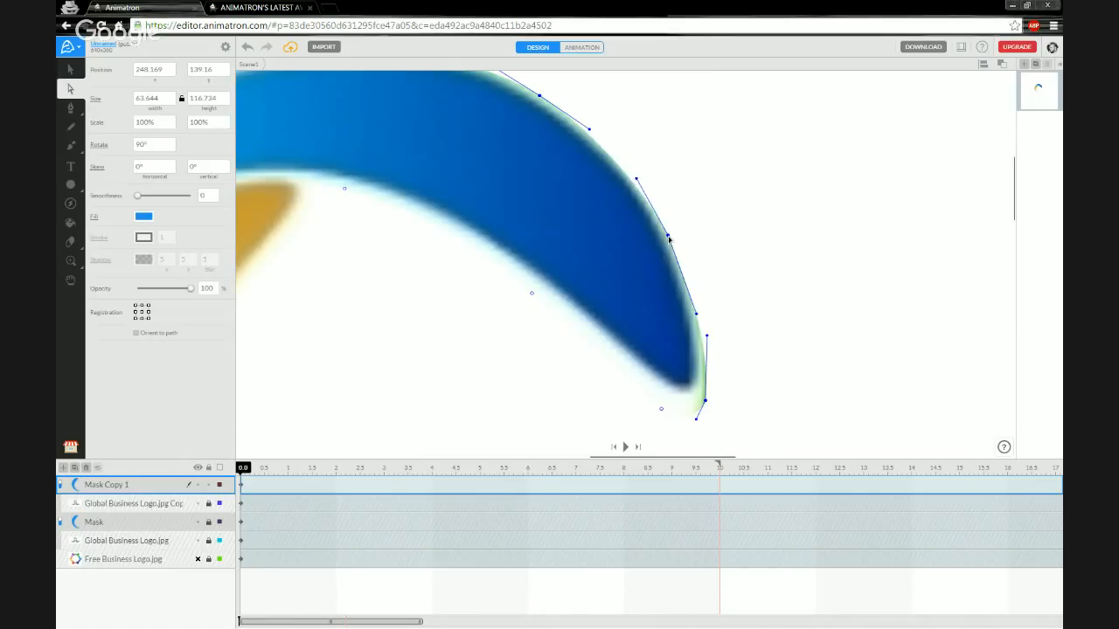
pyautogui.moveTo(701, 407); pyautogui.dragTo(669, 400)
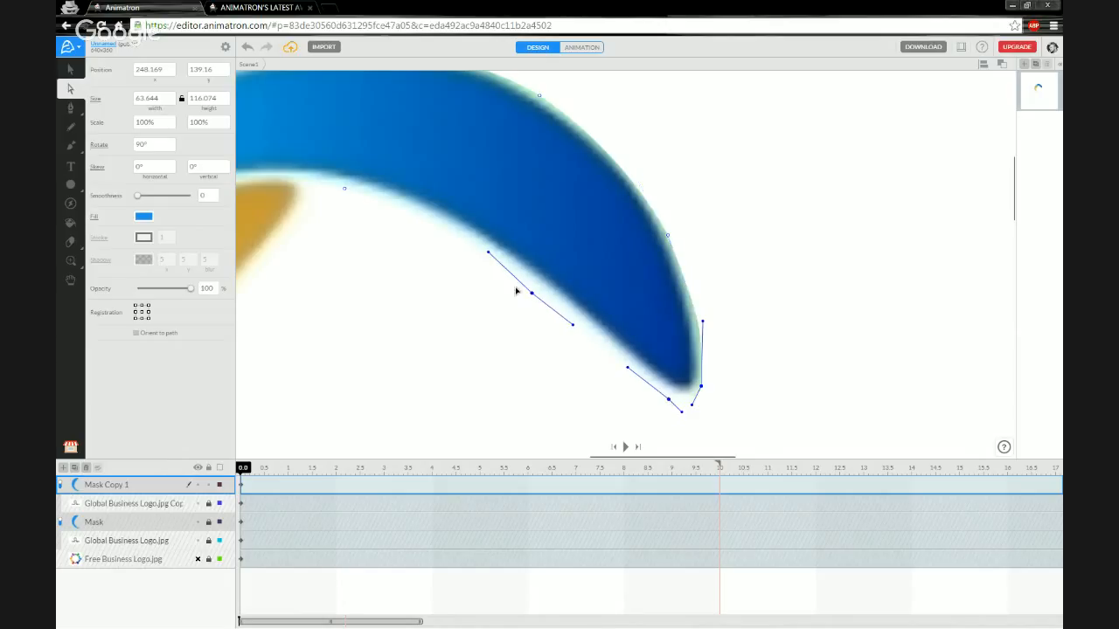
pyautogui.moveTo(532, 292); pyautogui.dragTo(536, 289)
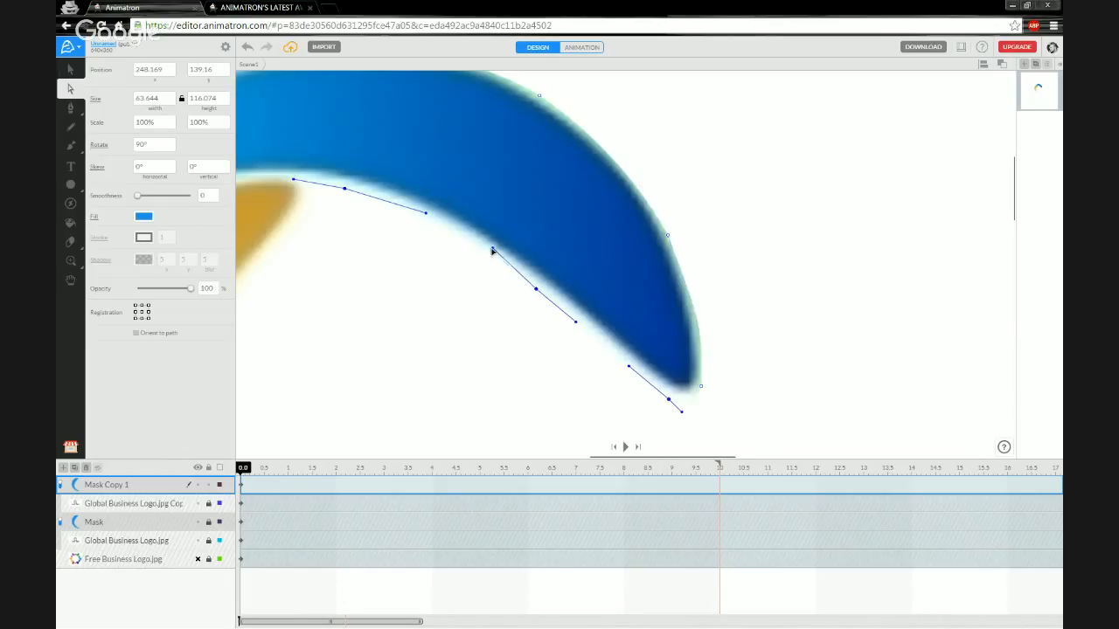
pyautogui.moveTo(492, 251); pyautogui.dragTo(488, 254)
pyautogui.click(627, 368)
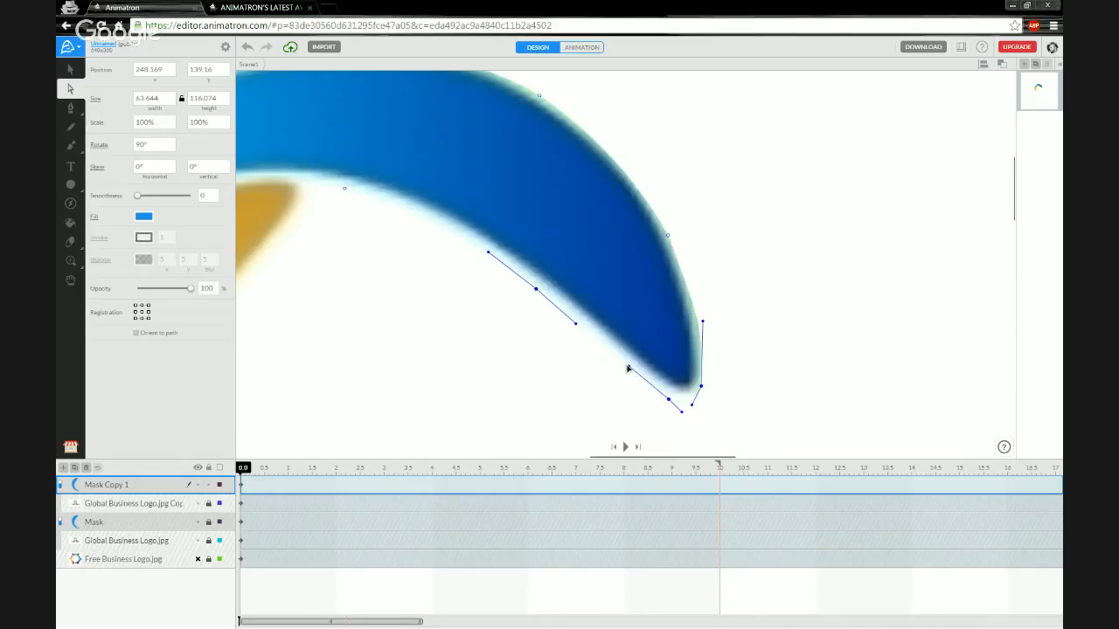
pyautogui.click(705, 324)
pyautogui.moveTo(698, 352); pyautogui.dragTo(699, 336)
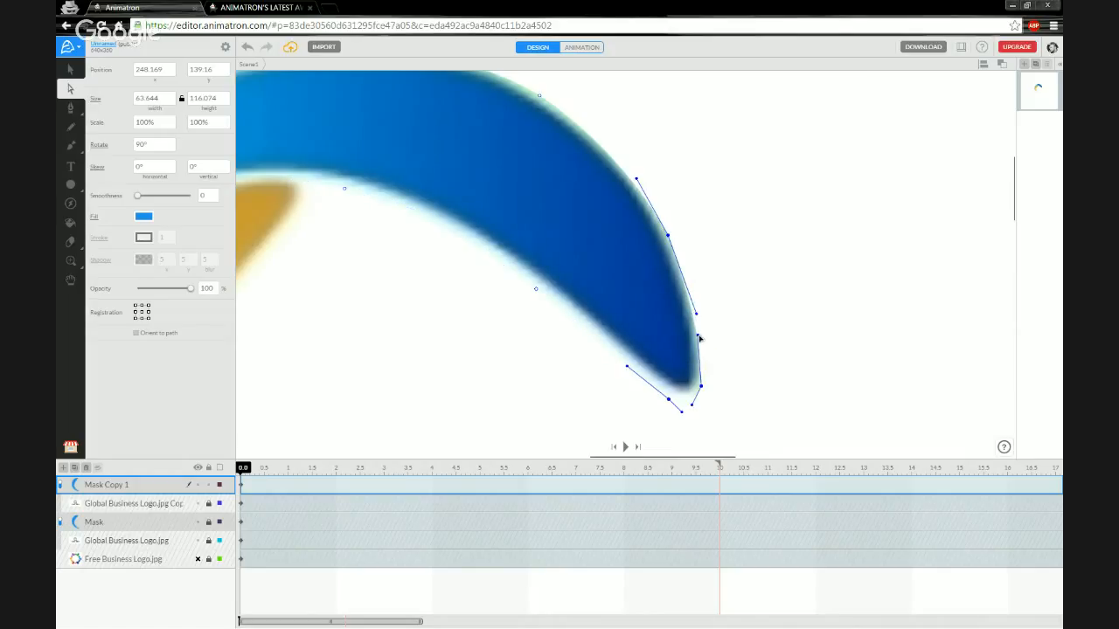
pyautogui.moveTo(701, 388); pyautogui.dragTo(697, 393)
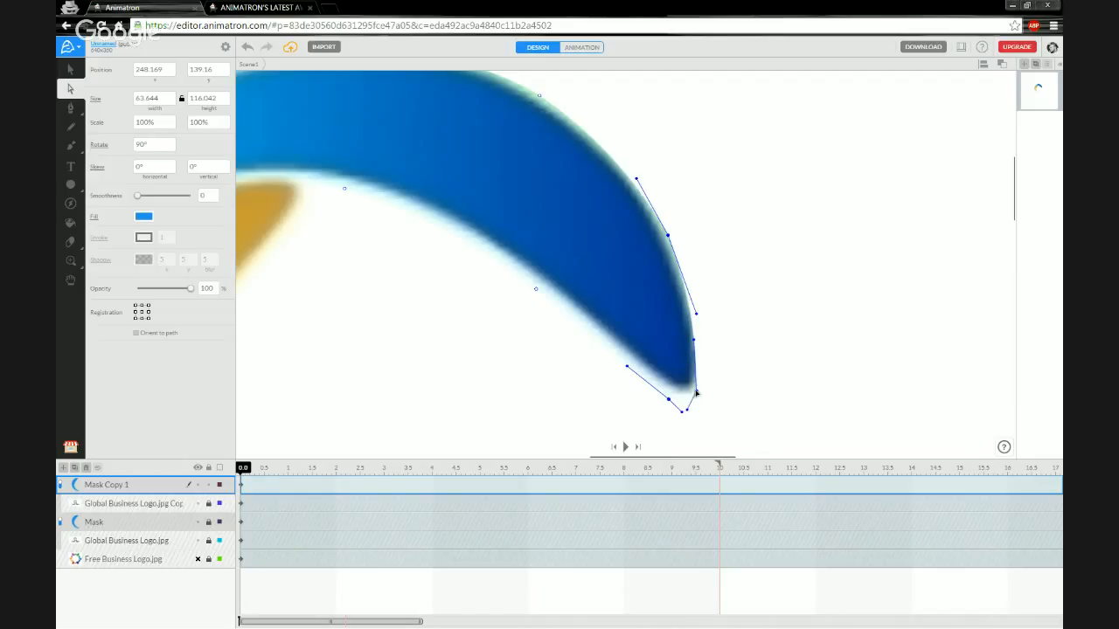
pyautogui.moveTo(697, 343); pyautogui.dragTo(702, 344)
# Extend the top anchor's handle so the mask's top edge follows the blue arc.
pyautogui.click(463, 377)
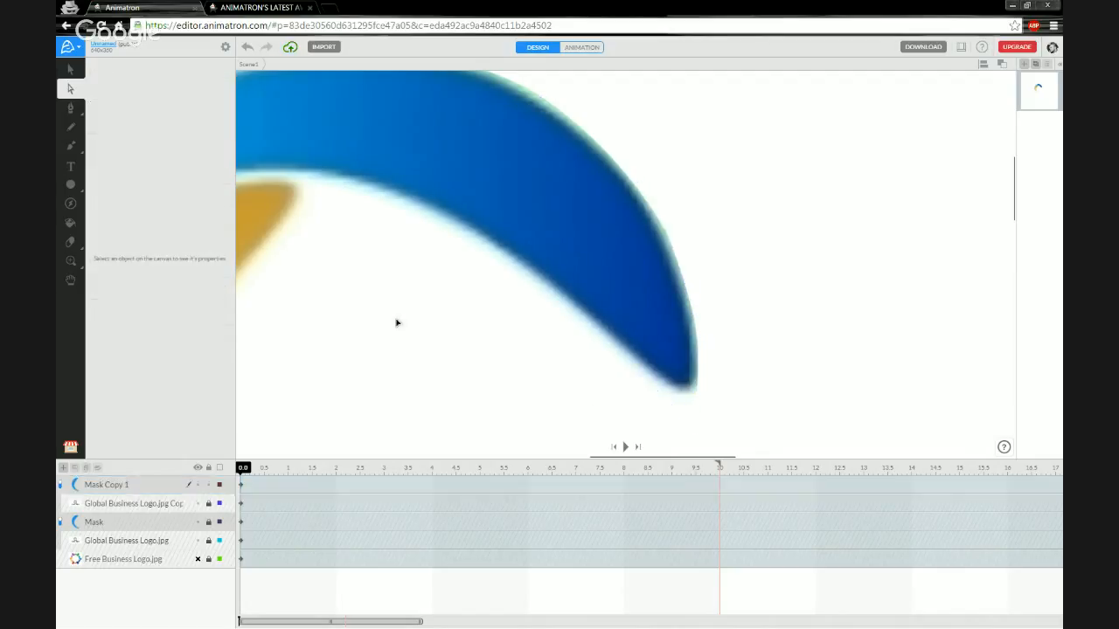
pyautogui.moveTo(396, 322); pyautogui.dragTo(421, 365)
pyautogui.moveTo(397, 295); pyautogui.dragTo(422, 352)
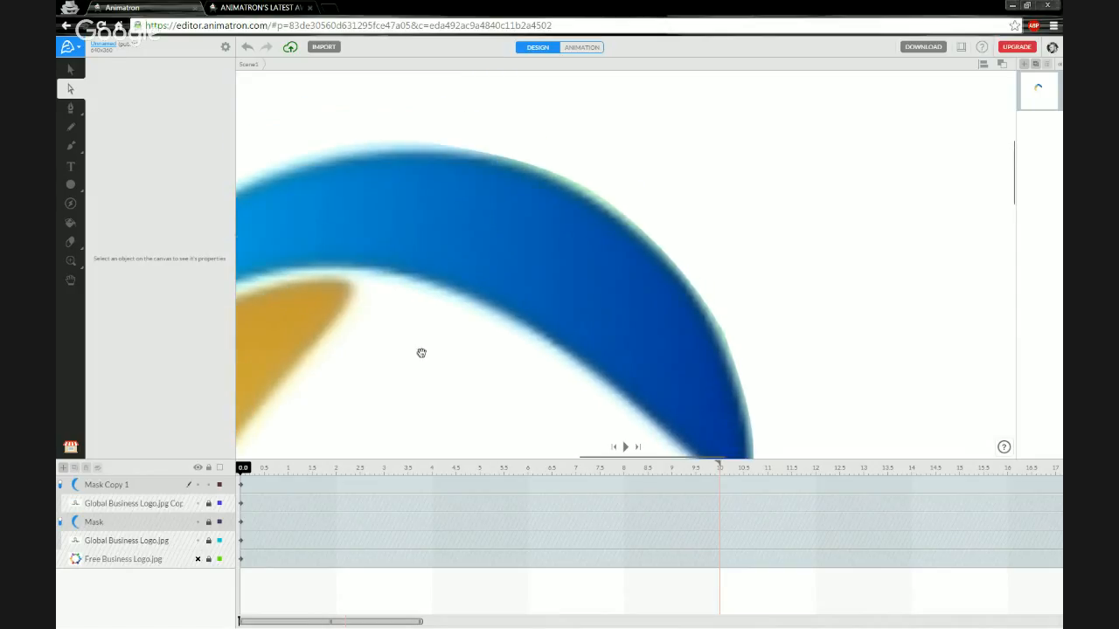
pyautogui.click(492, 181)
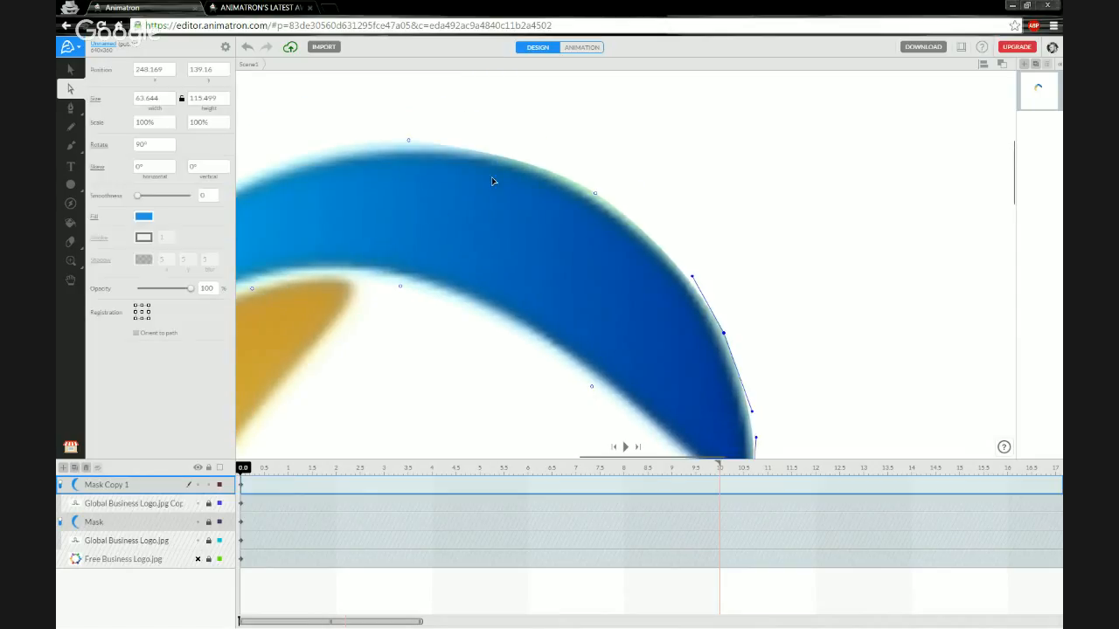
pyautogui.click(407, 141)
pyautogui.moveTo(463, 148); pyautogui.dragTo(537, 159)
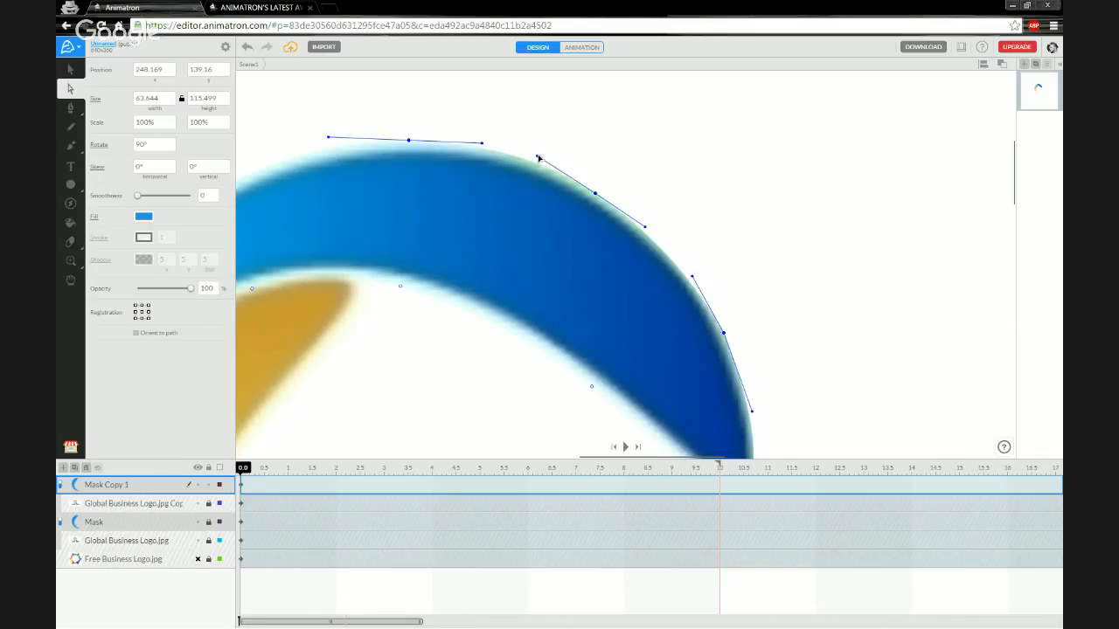
pyautogui.moveTo(367, 382); pyautogui.dragTo(656, 292)
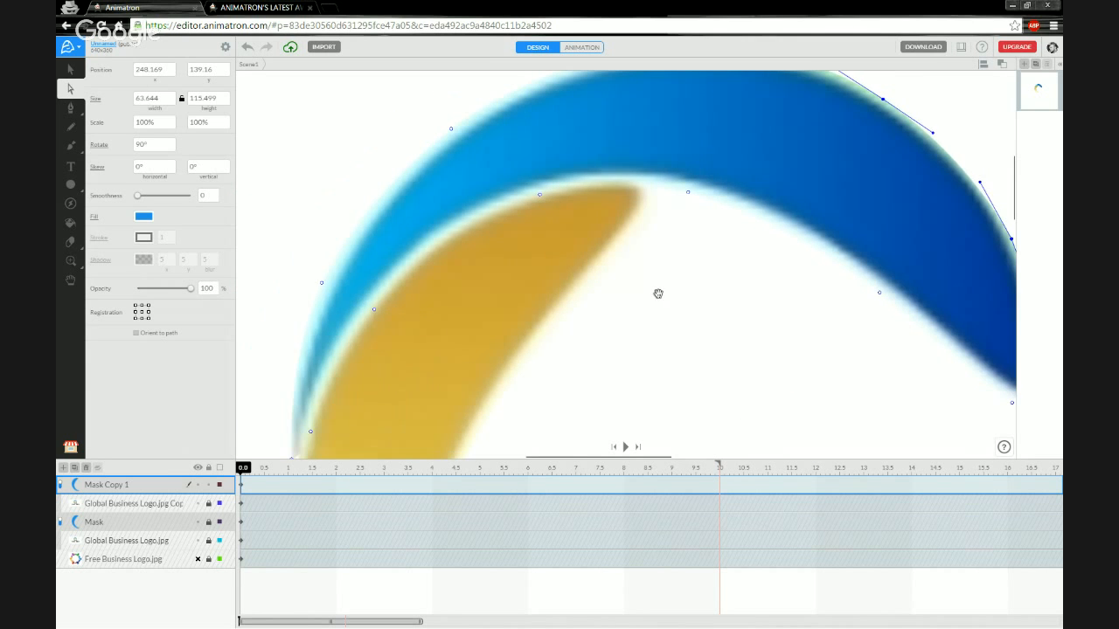
pyautogui.moveTo(520, 356); pyautogui.dragTo(545, 253)
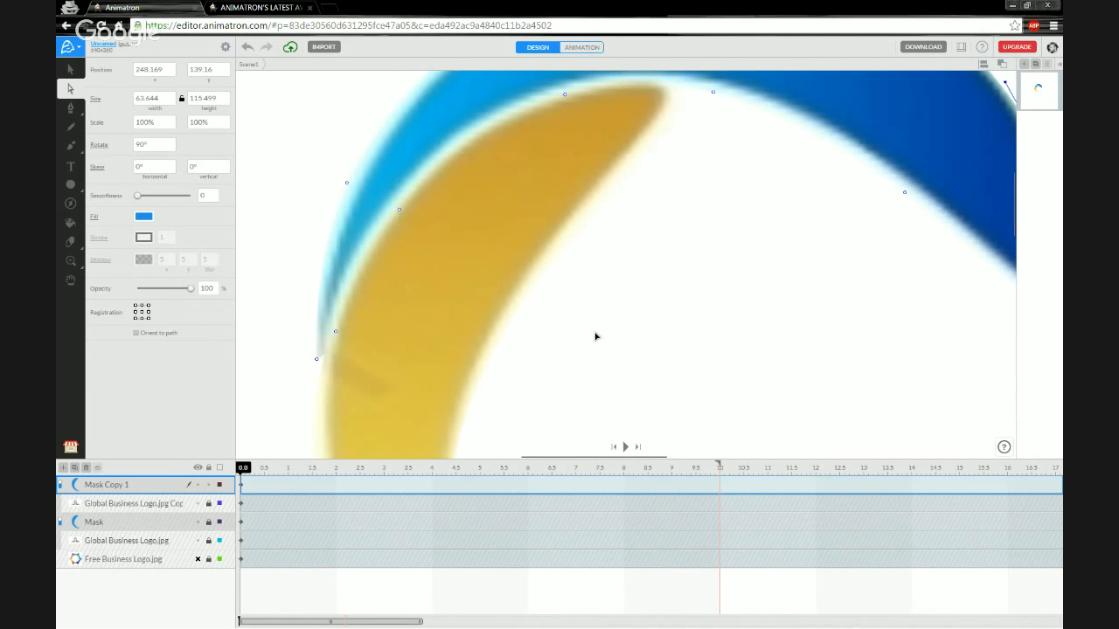
pyautogui.scroll(-5, 599, 330)
# Move the Mask path's inner-edge points to follow the yellow arc's inner curve.
pyautogui.click(637, 347)
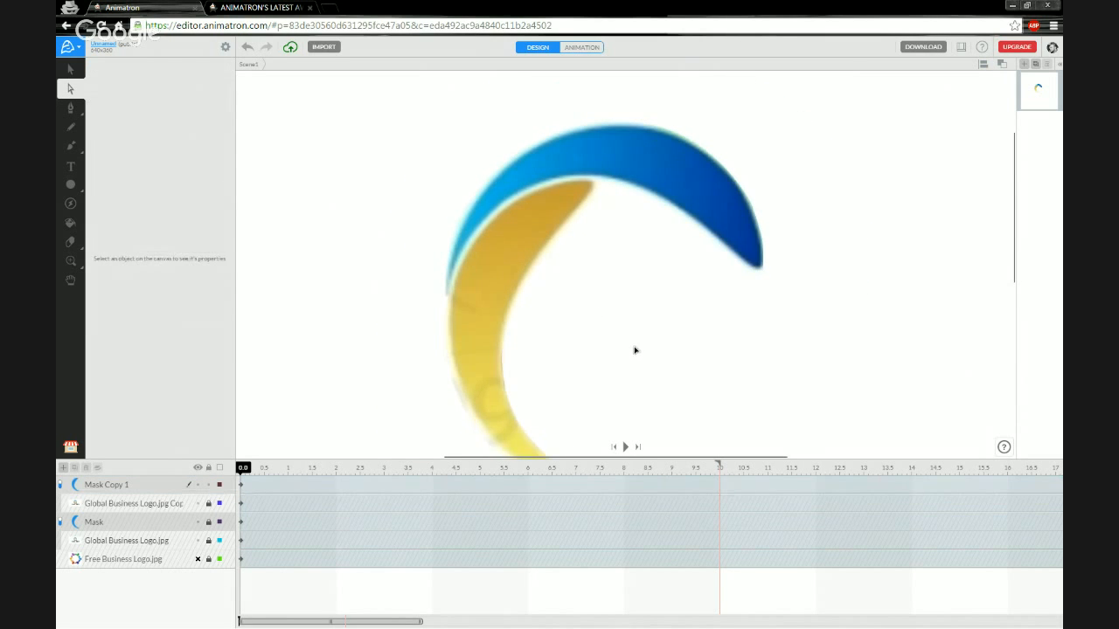
pyautogui.scroll(-2, 589, 341)
pyautogui.scroll(3, 392, 327)
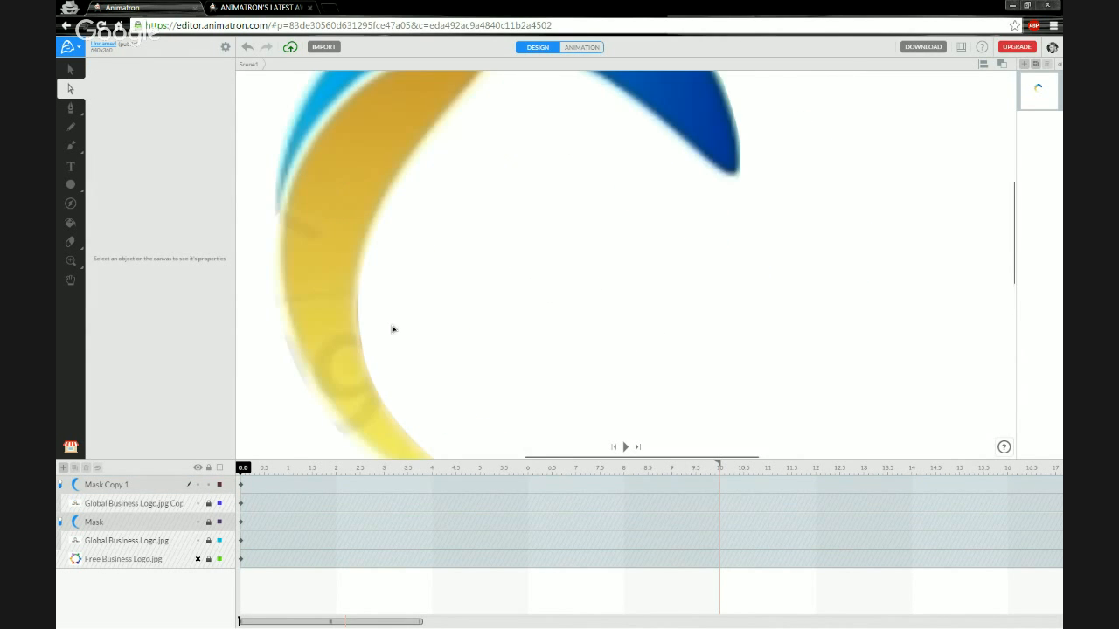
pyautogui.scroll(2, 355, 335)
pyautogui.moveTo(355, 335); pyautogui.dragTo(504, 252)
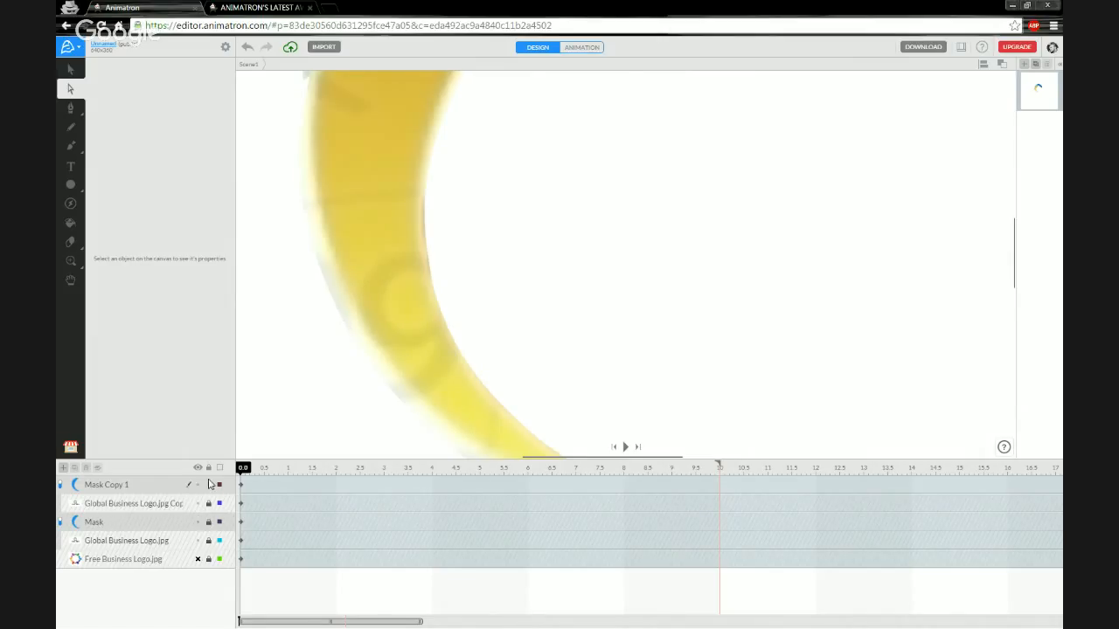
pyautogui.click(132, 525)
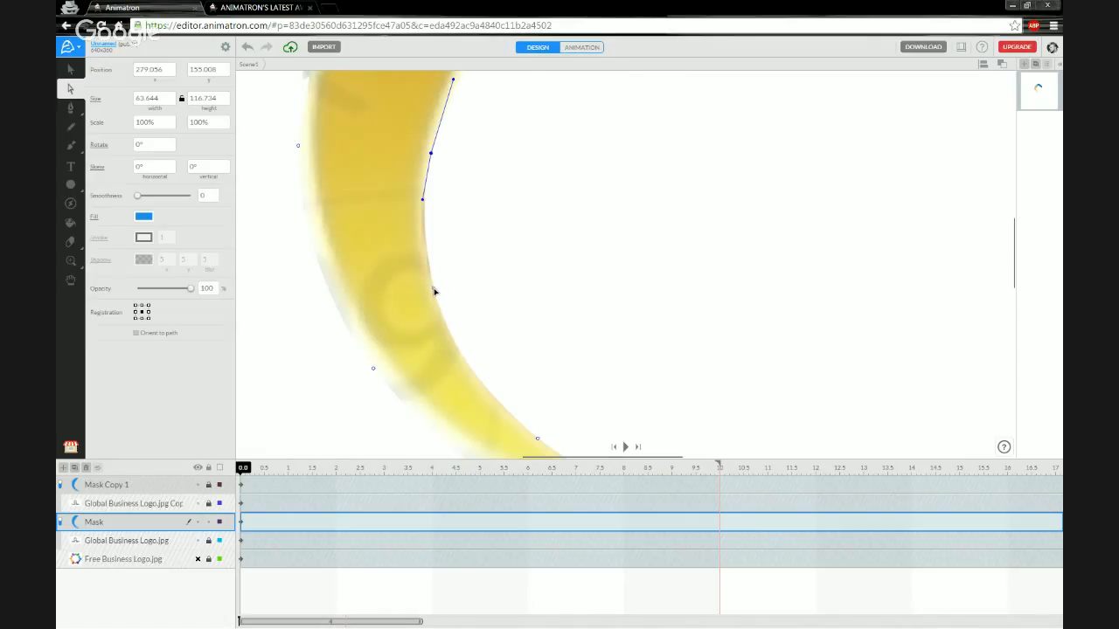
pyautogui.moveTo(433, 289); pyautogui.dragTo(432, 289)
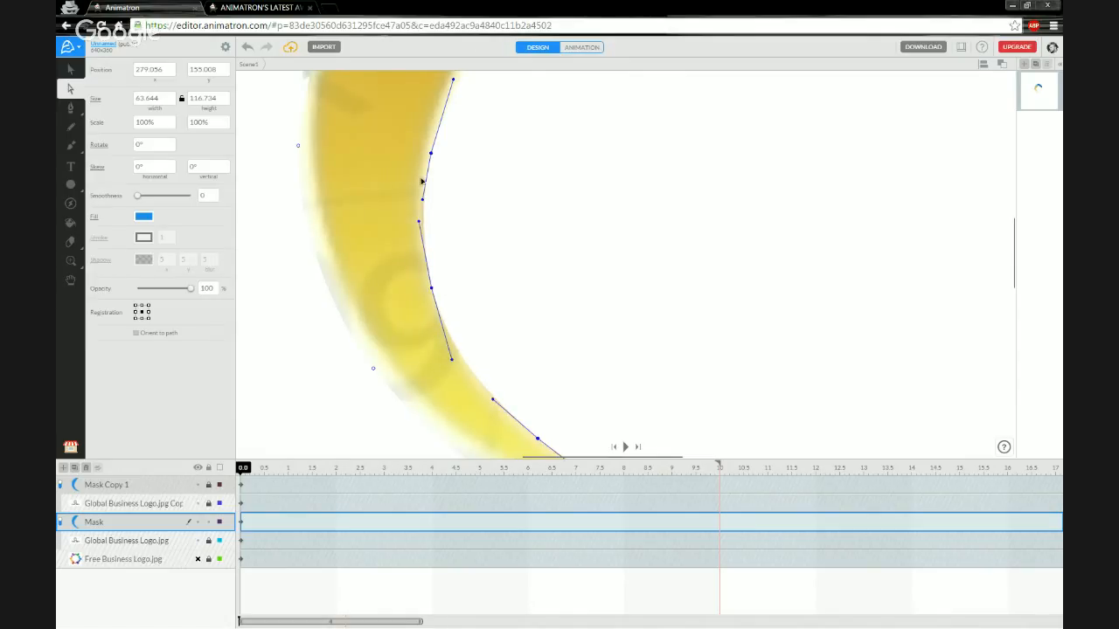
pyautogui.moveTo(423, 202); pyautogui.dragTo(419, 210)
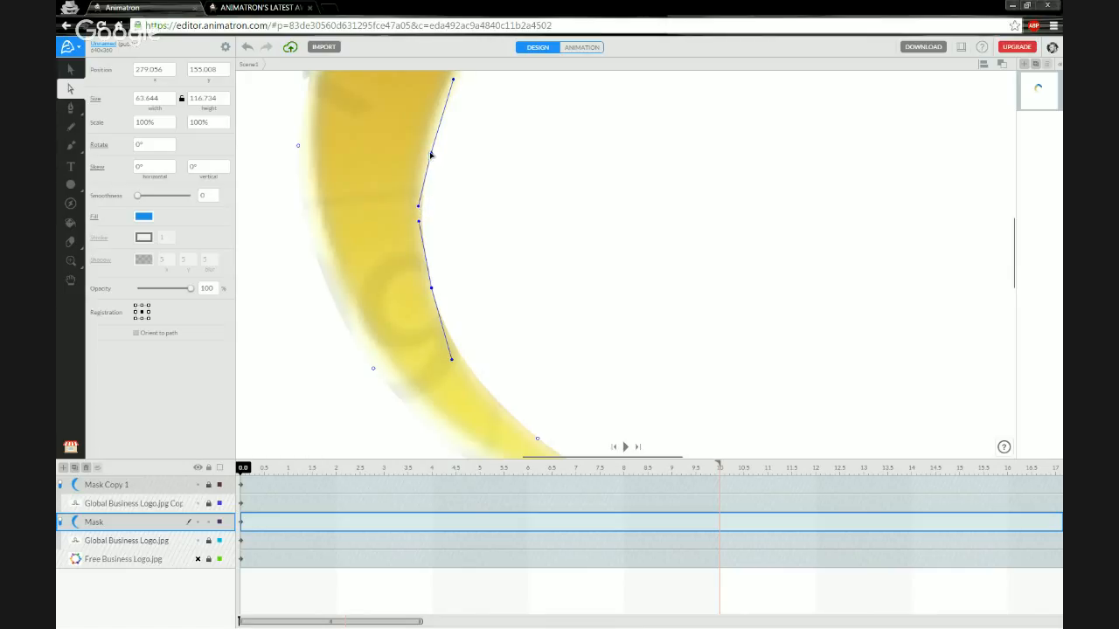
pyautogui.moveTo(421, 225); pyautogui.dragTo(421, 247)
pyautogui.moveTo(418, 207)
pyautogui.mouseDown()
pyautogui.moveTo(404, 190)
pyautogui.moveTo(414, 205)
pyautogui.mouseUp()
pyautogui.click(505, 274)
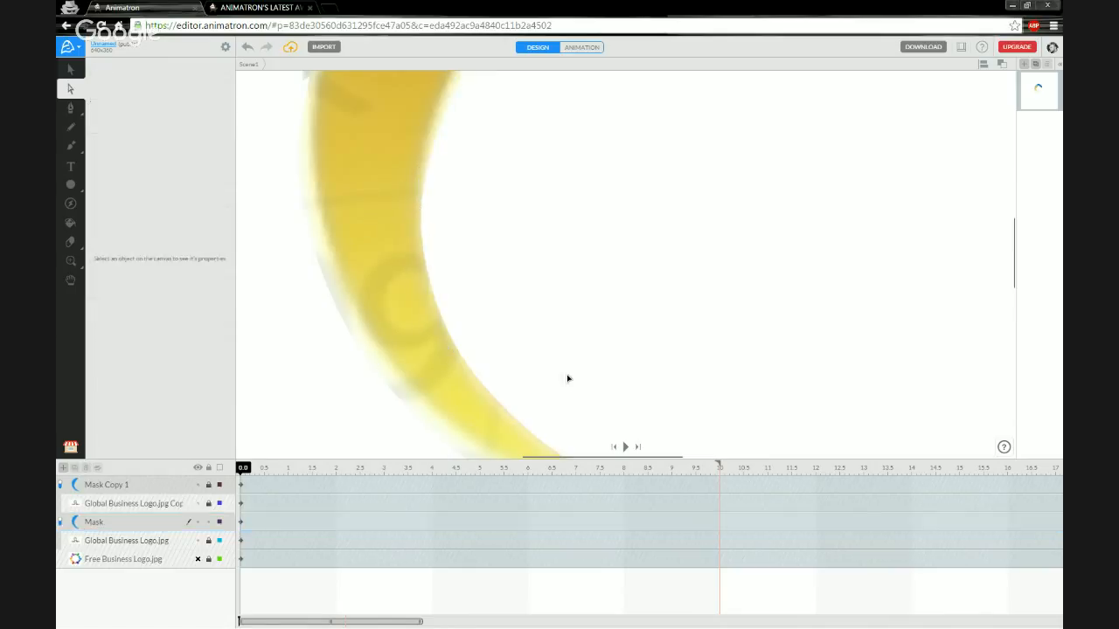
# Check the Mask anchor near the yellow arc's tip, then preview the whole logo.
pyautogui.moveTo(569, 376); pyautogui.dragTo(538, 257)
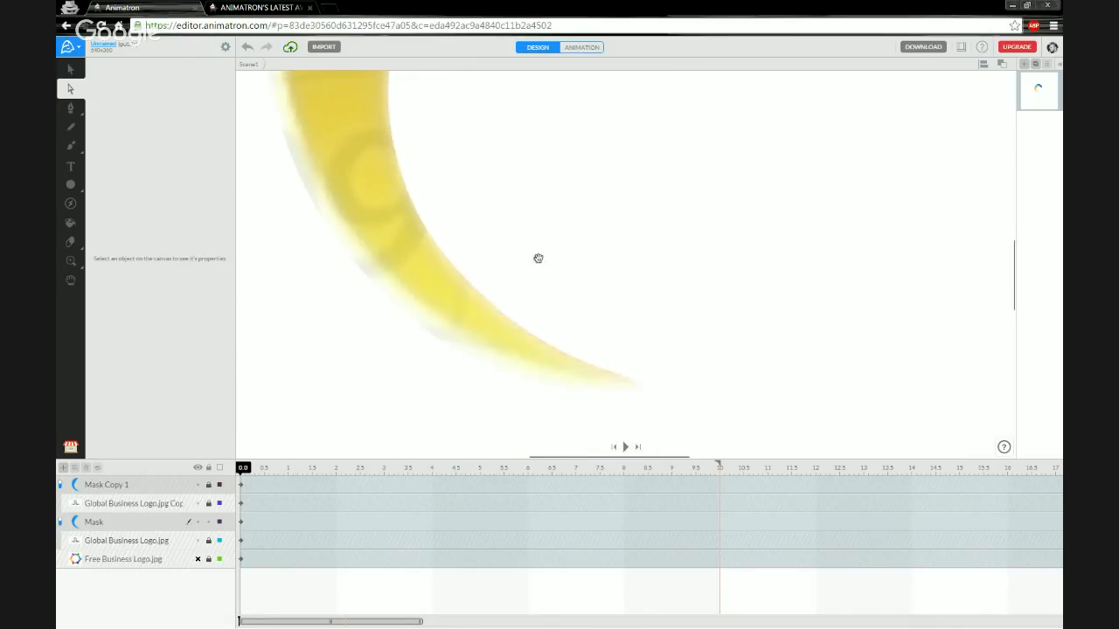
pyautogui.click(429, 288)
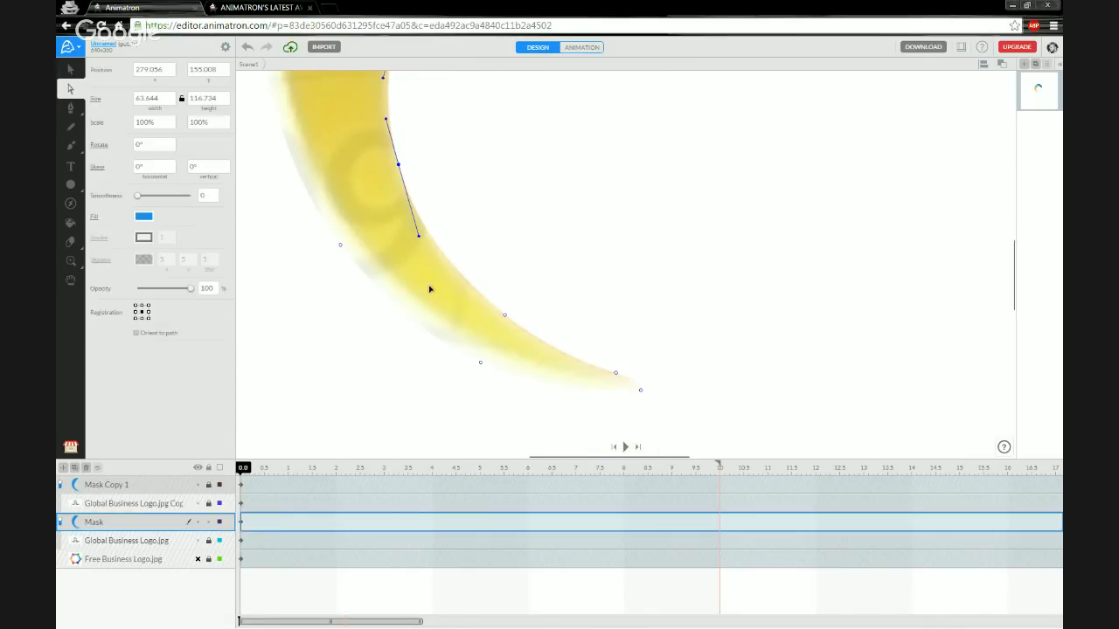
pyautogui.click(505, 317)
pyautogui.click(378, 363)
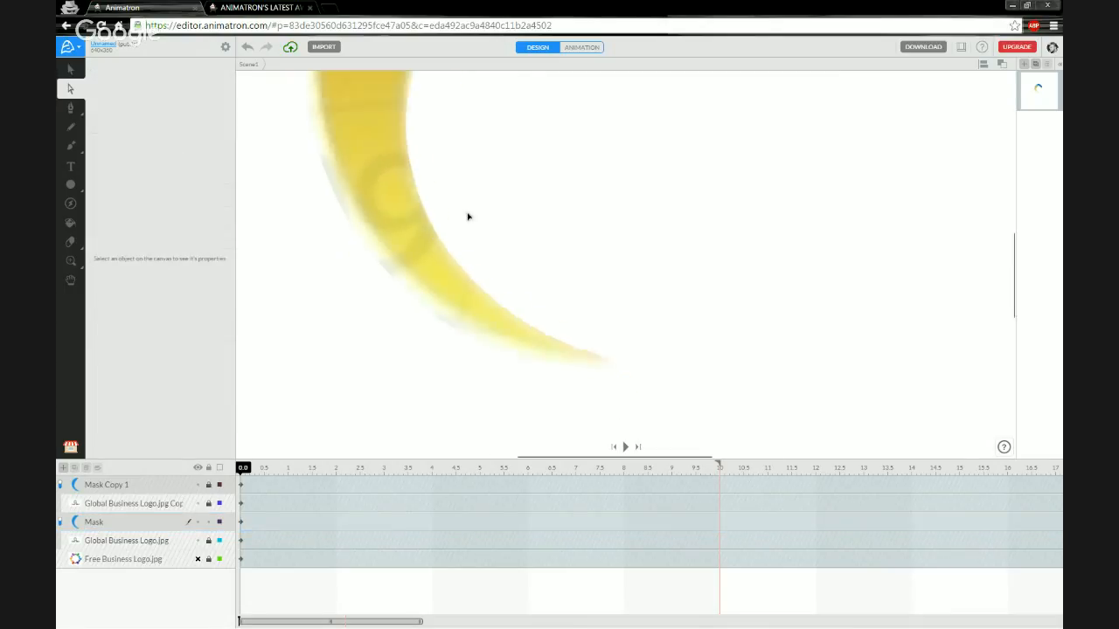
pyautogui.scroll(-5, 479, 245)
pyautogui.moveTo(558, 201); pyautogui.dragTo(524, 278)
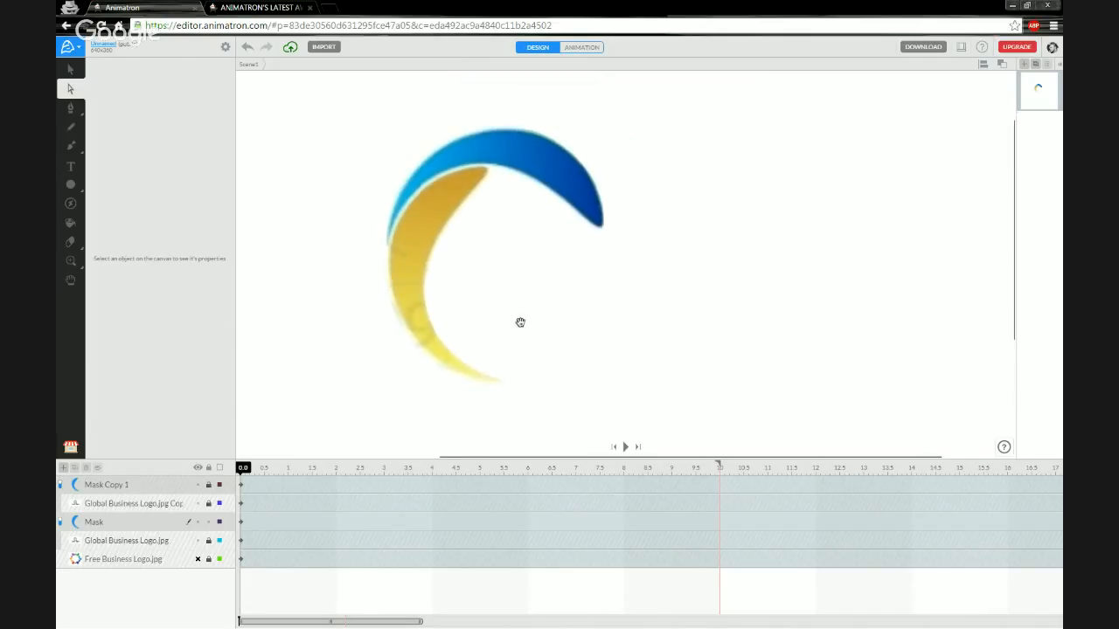
pyautogui.moveTo(520, 322)
pyautogui.mouseDown()
pyautogui.moveTo(525, 307)
pyautogui.moveTo(503, 316)
pyautogui.mouseUp()
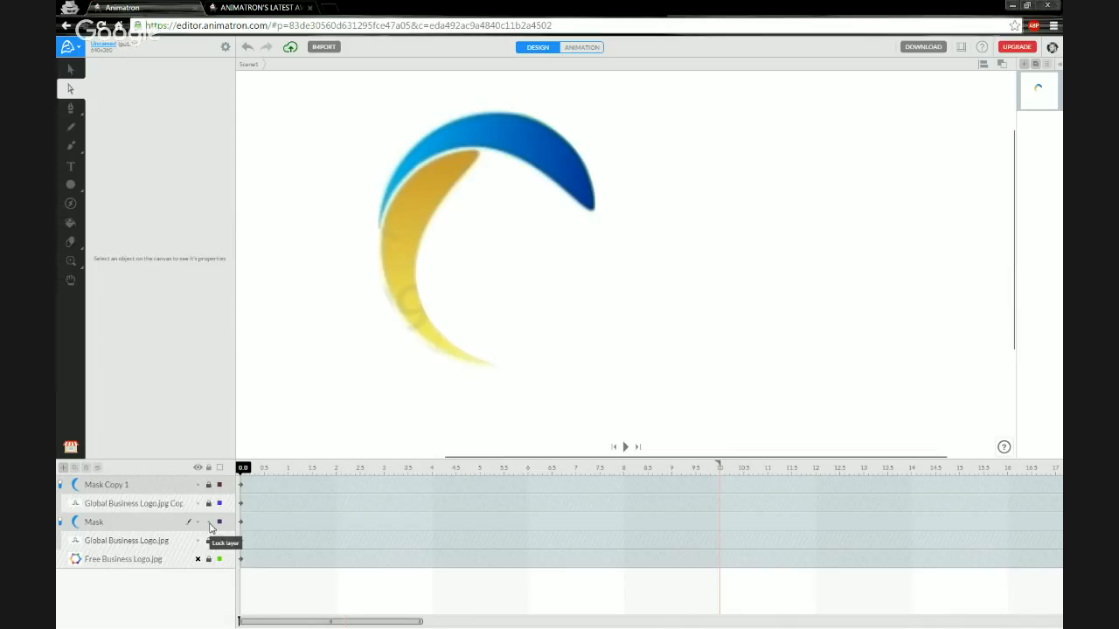
pyautogui.click(140, 492)
pyautogui.click(140, 507)
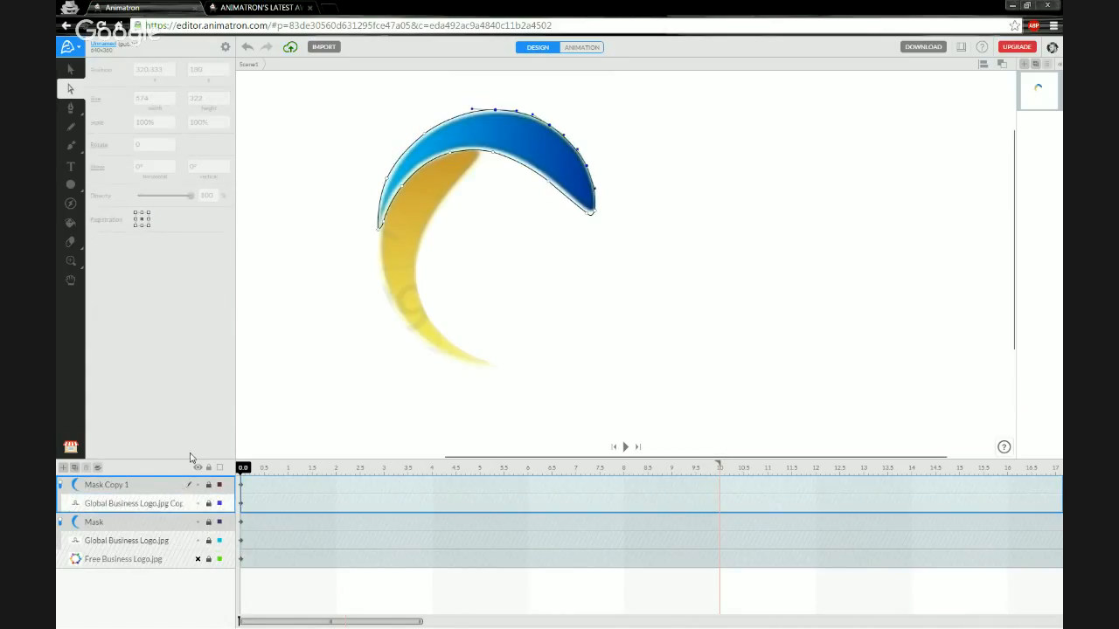
# Hide the Mask and Global Business Logo.jpg layers and zoom in on the blue arc.
pyautogui.click(303, 281)
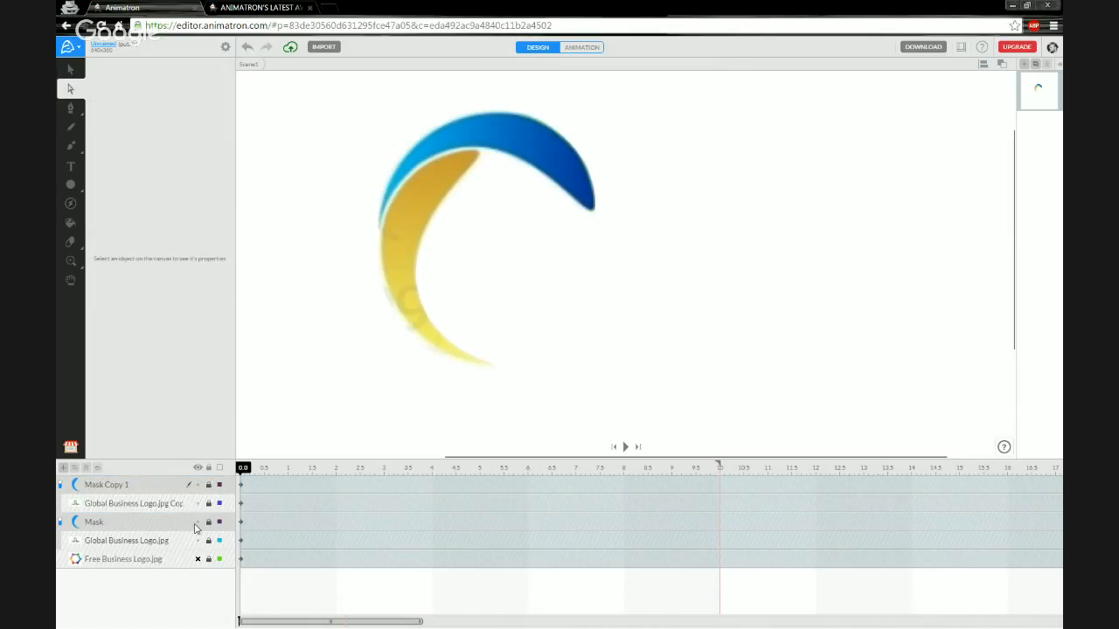
pyautogui.click(199, 523)
pyautogui.click(198, 540)
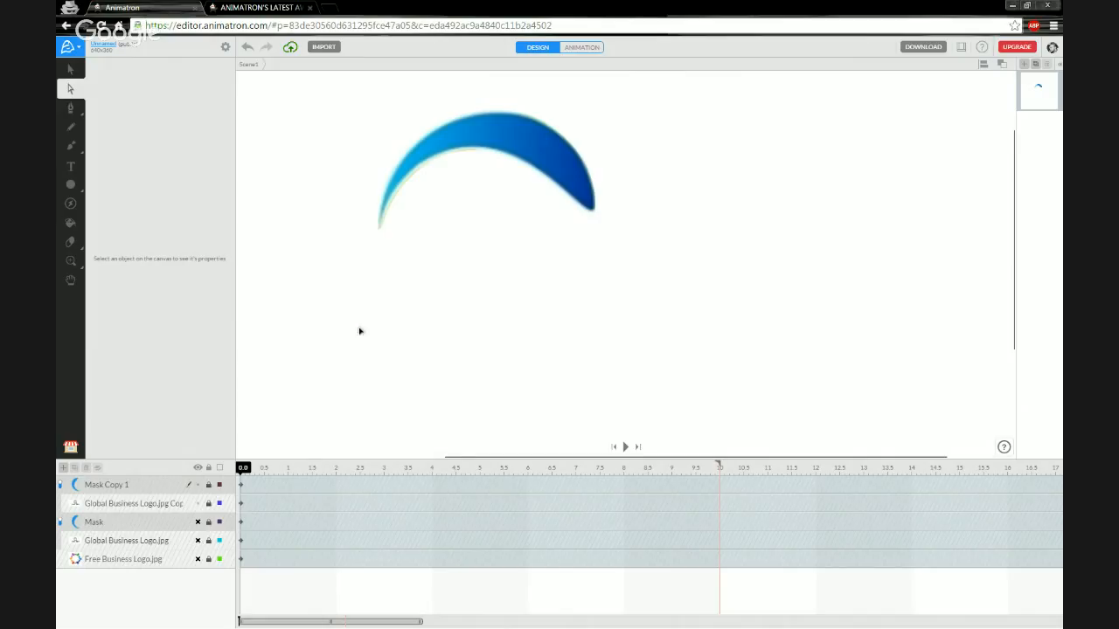
pyautogui.scroll(4, 425, 122)
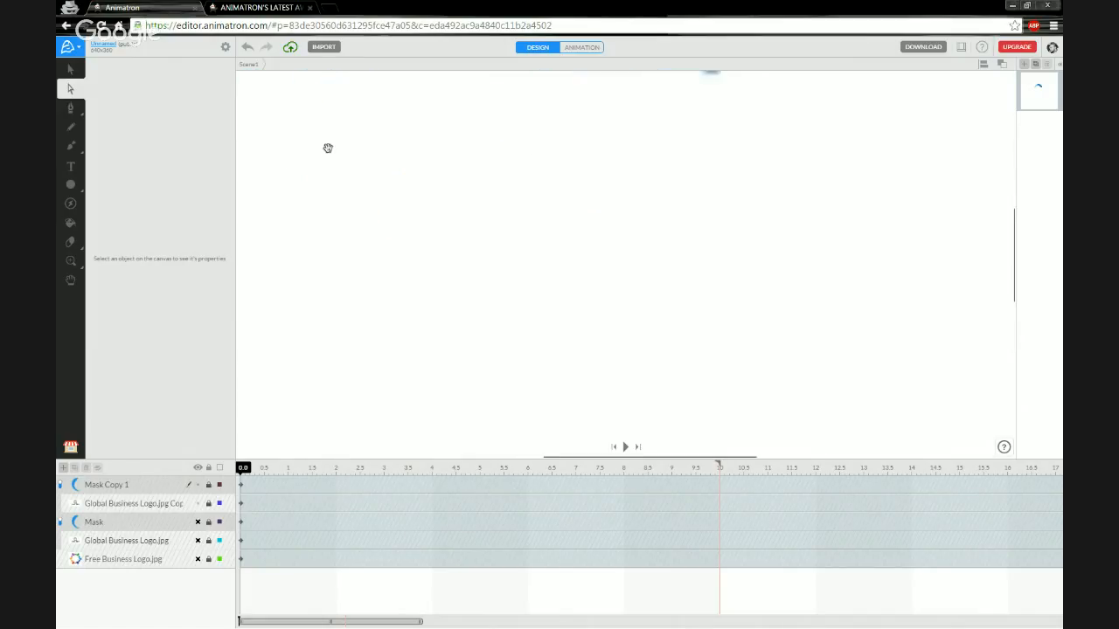
pyautogui.moveTo(328, 149); pyautogui.dragTo(447, 413)
pyautogui.scroll(5, 361, 257)
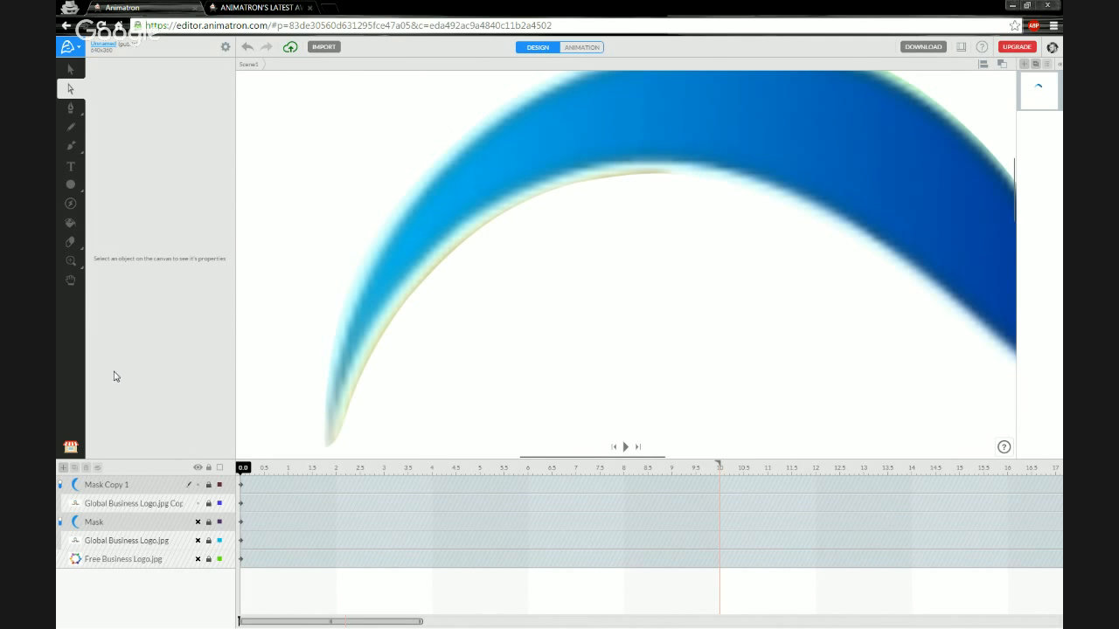
# Nudge Mask Copy 1's inner-edge anchors and handles so the path hugs the blue arc.
pyautogui.click(138, 486)
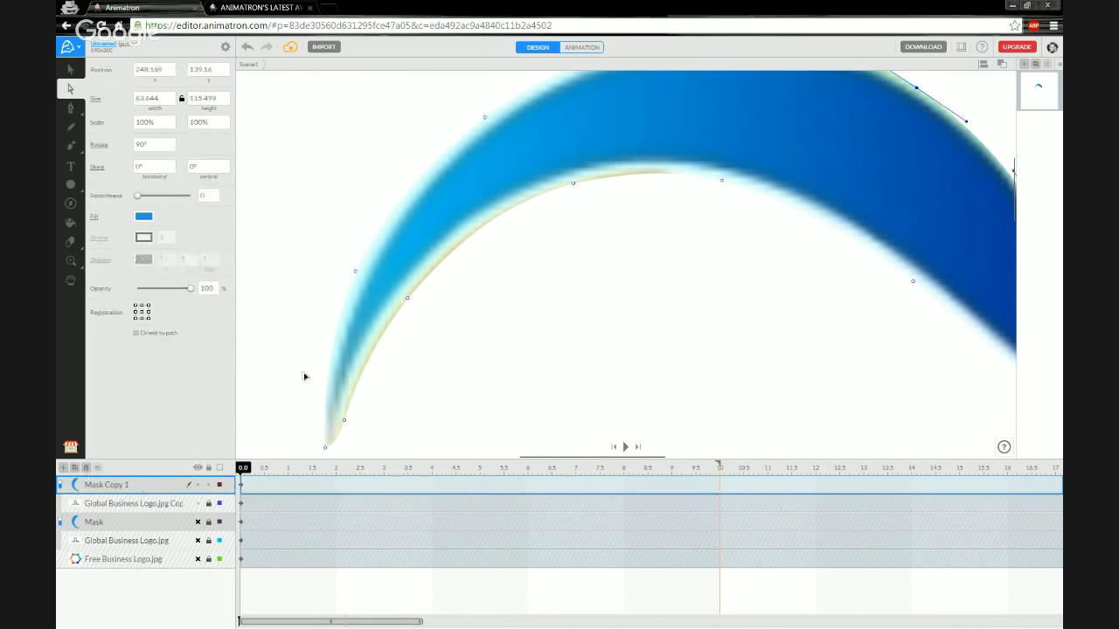
pyautogui.click(407, 298)
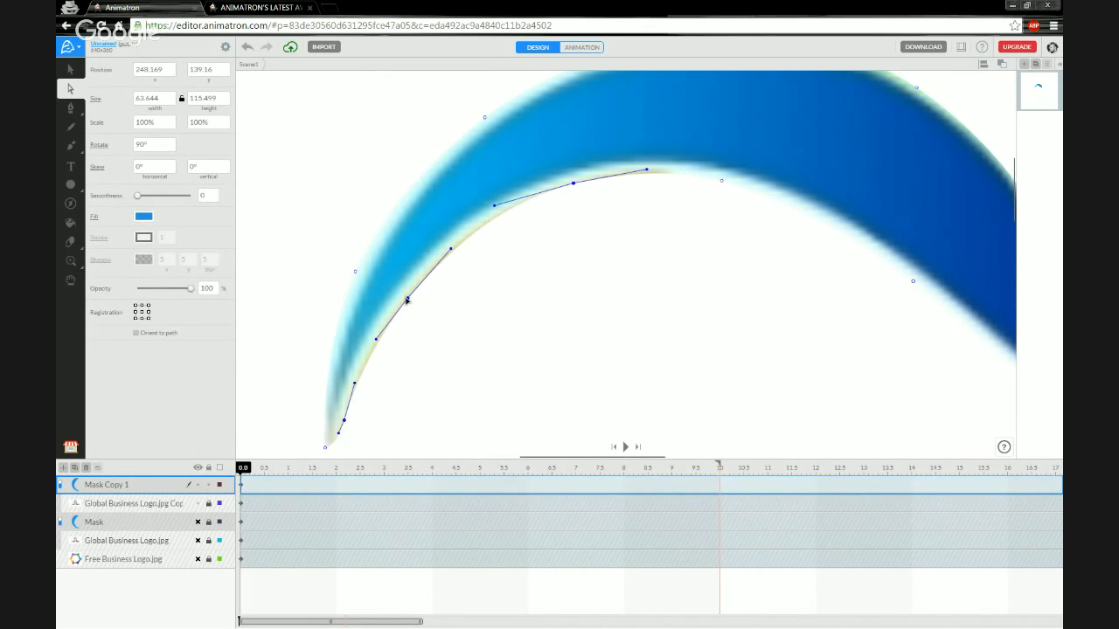
pyautogui.moveTo(408, 300); pyautogui.dragTo(401, 296)
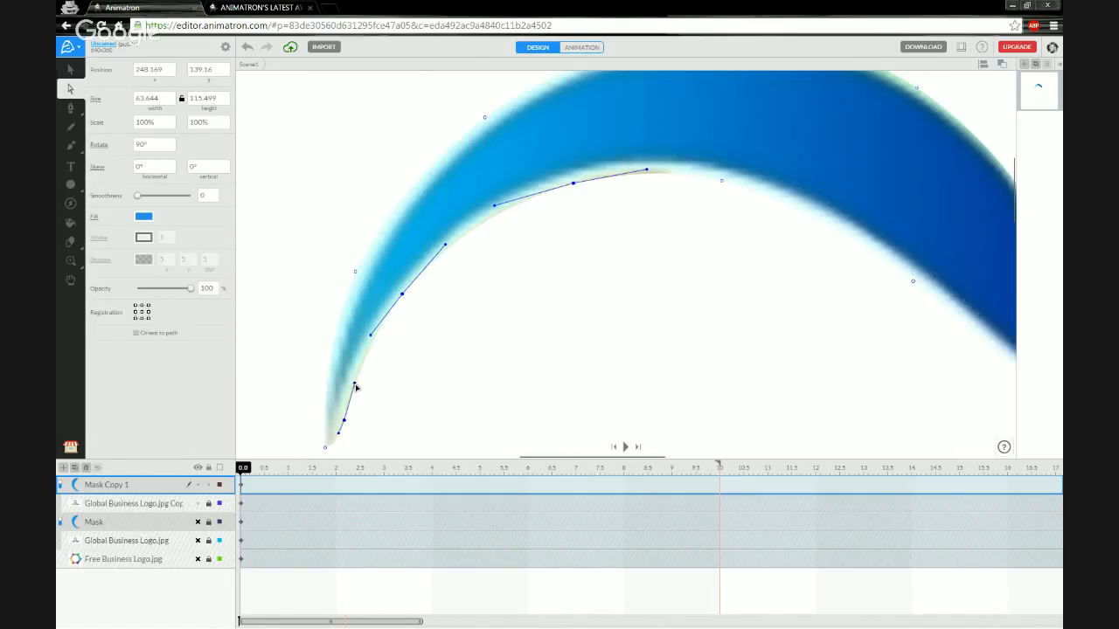
pyautogui.moveTo(354, 385); pyautogui.dragTo(352, 381)
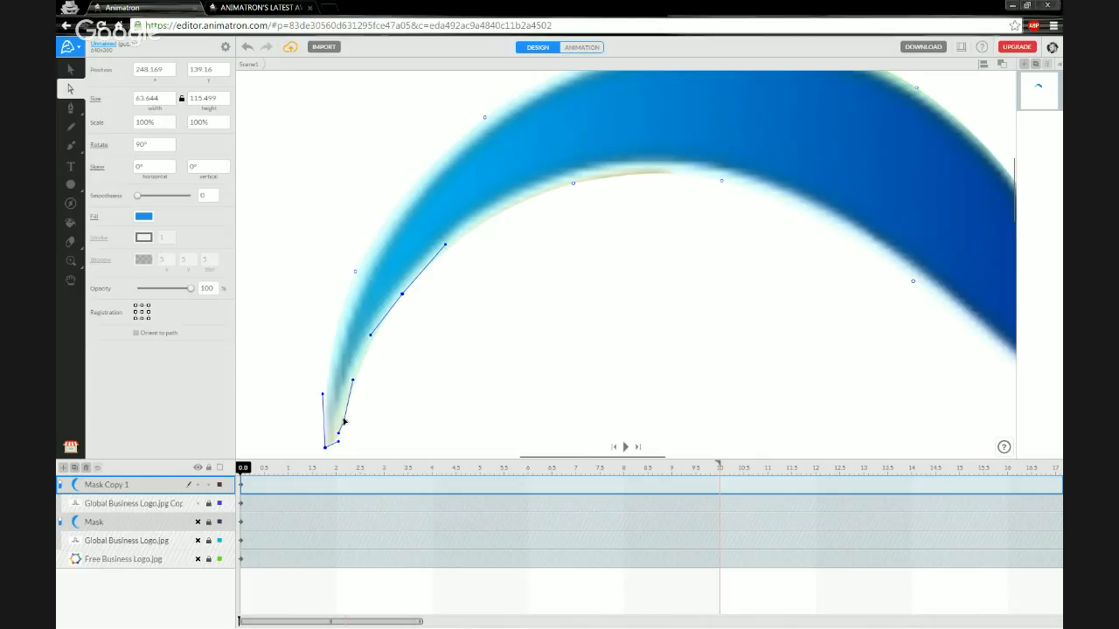
pyautogui.moveTo(575, 187); pyautogui.dragTo(574, 182)
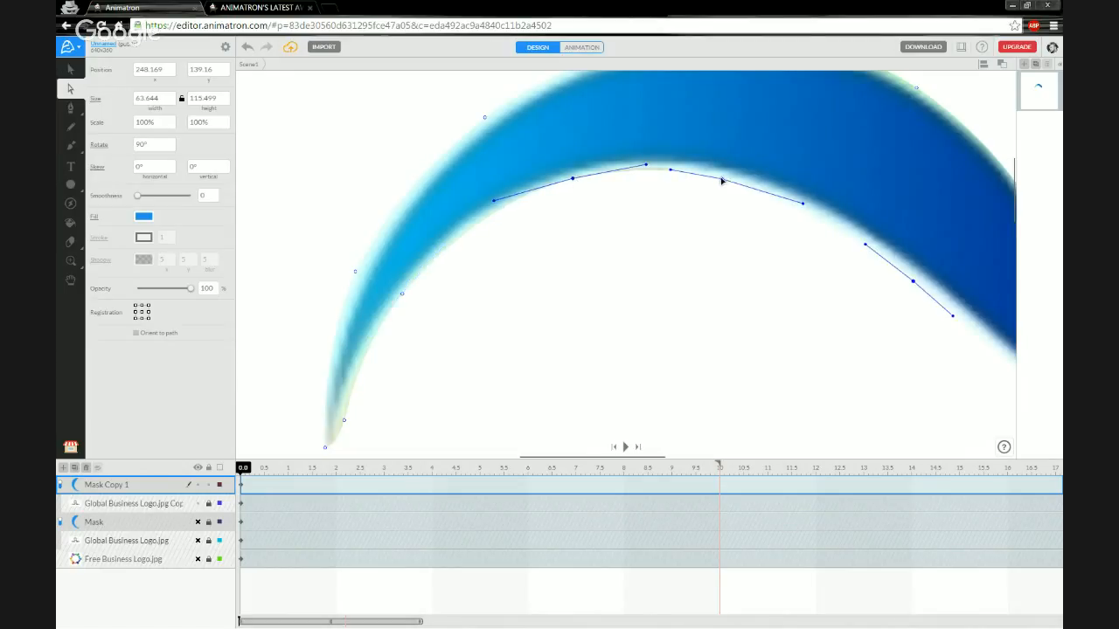
pyautogui.moveTo(721, 181); pyautogui.dragTo(722, 178)
pyautogui.moveTo(647, 170); pyautogui.dragTo(611, 168)
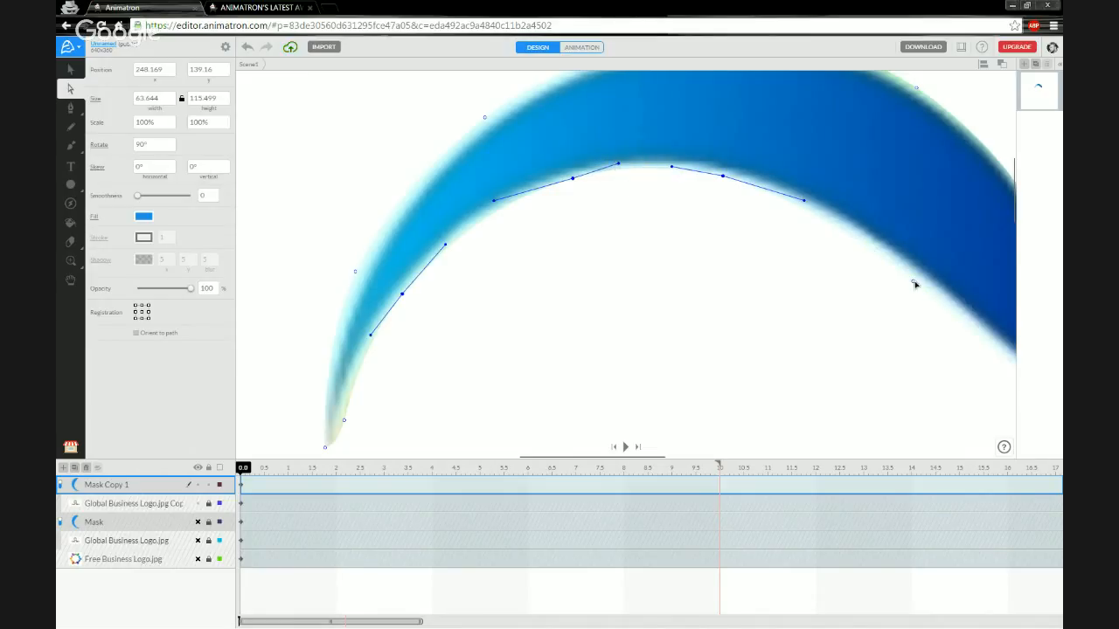
# Deselect the path and zoom out to preview the cleanly cut blue arc.
pyautogui.click(913, 282)
pyautogui.click(724, 177)
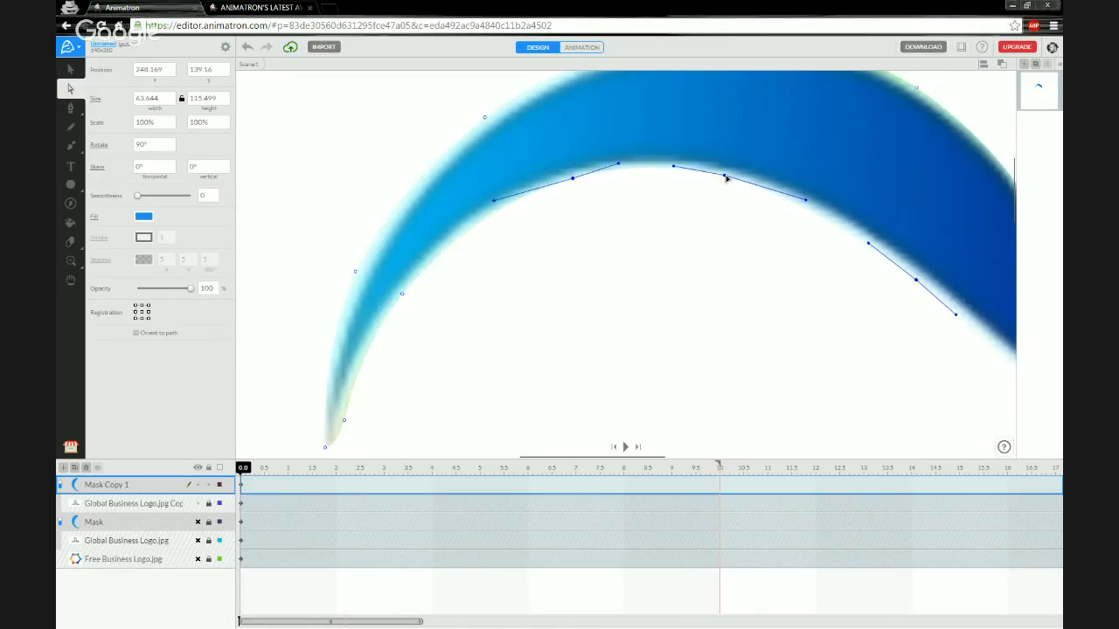
pyautogui.click(240, 223)
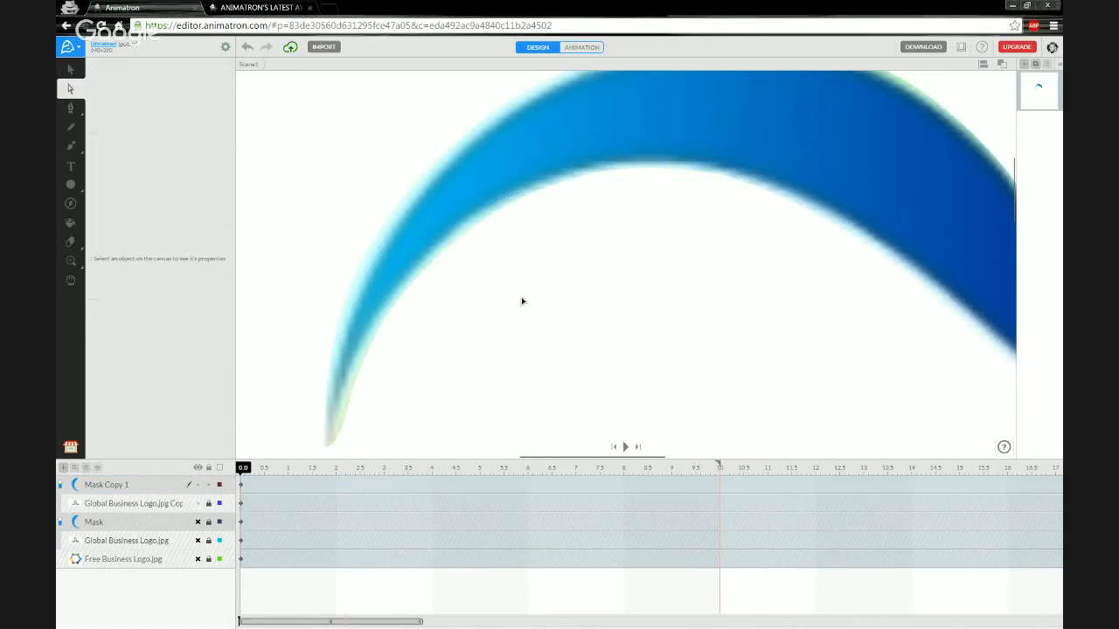
pyautogui.moveTo(603, 332); pyautogui.dragTo(512, 313)
pyautogui.scroll(-5, 511, 314)
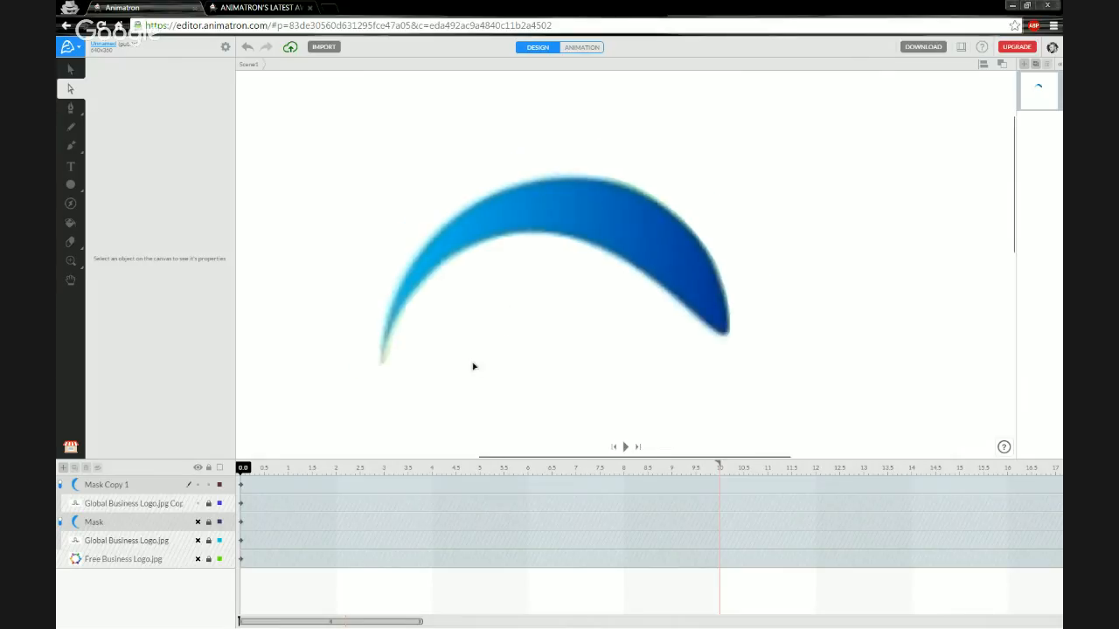
pyautogui.moveTo(463, 418); pyautogui.dragTo(491, 312)
pyautogui.scroll(-2, 491, 312)
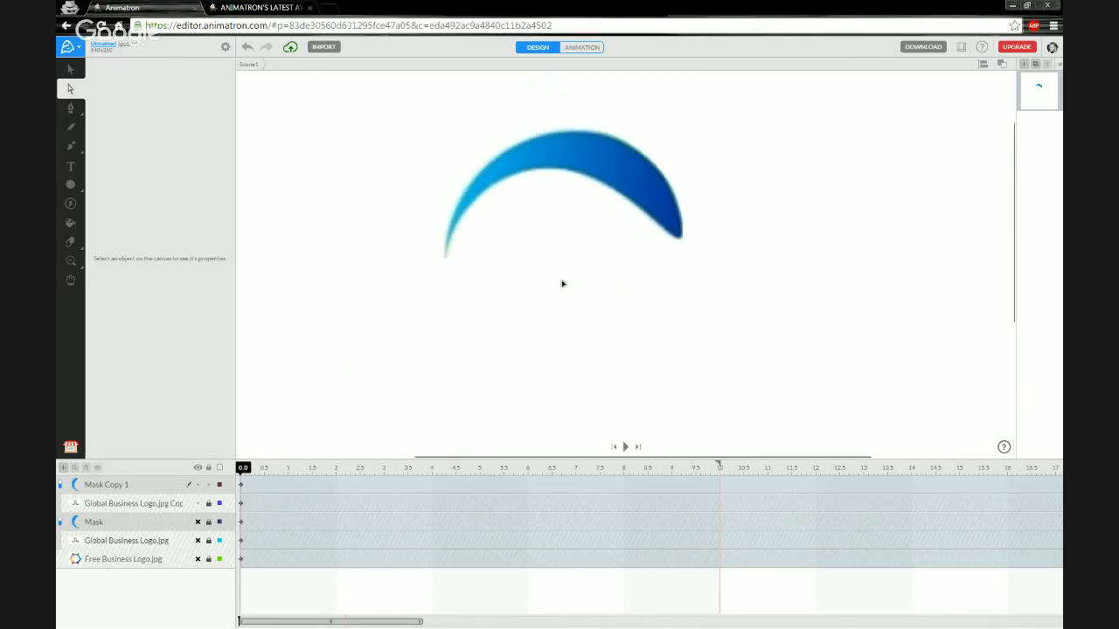
# Unhide the Mask layer and its Global Business Logo.jpg image so the golden arc reappears.
pyautogui.scroll(1, 571, 254)
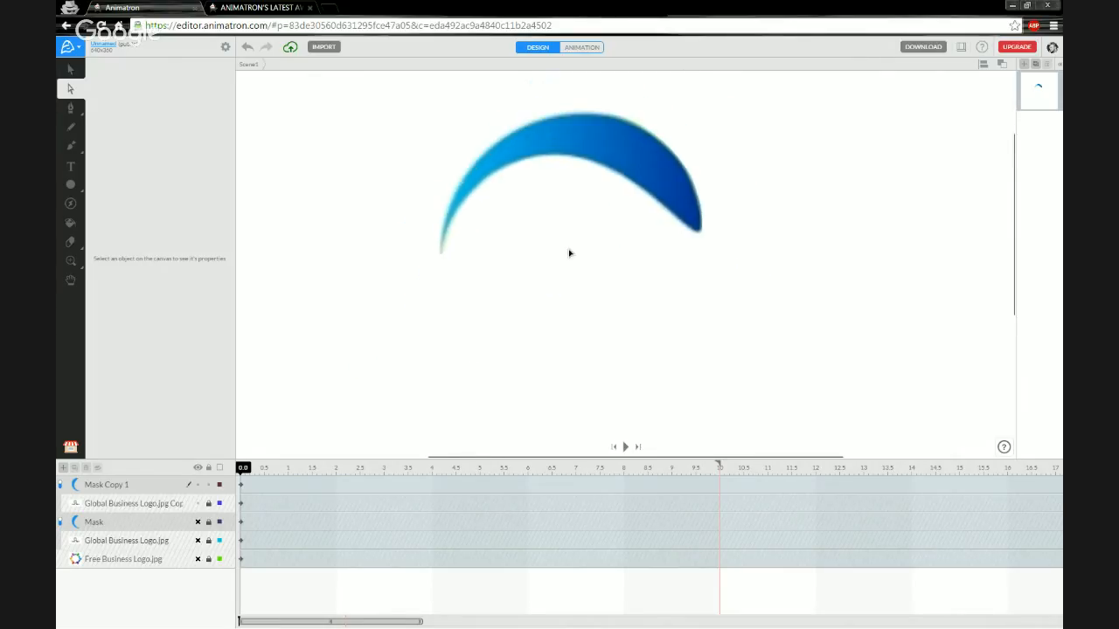
pyautogui.click(199, 523)
pyautogui.click(198, 540)
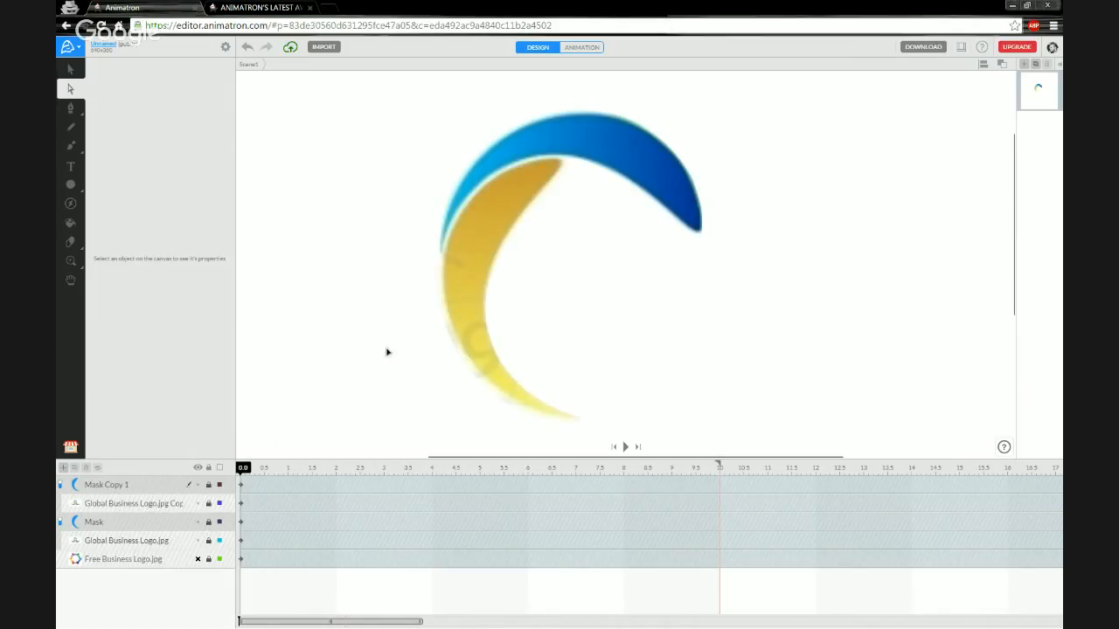
pyautogui.moveTo(375, 293); pyautogui.dragTo(324, 289)
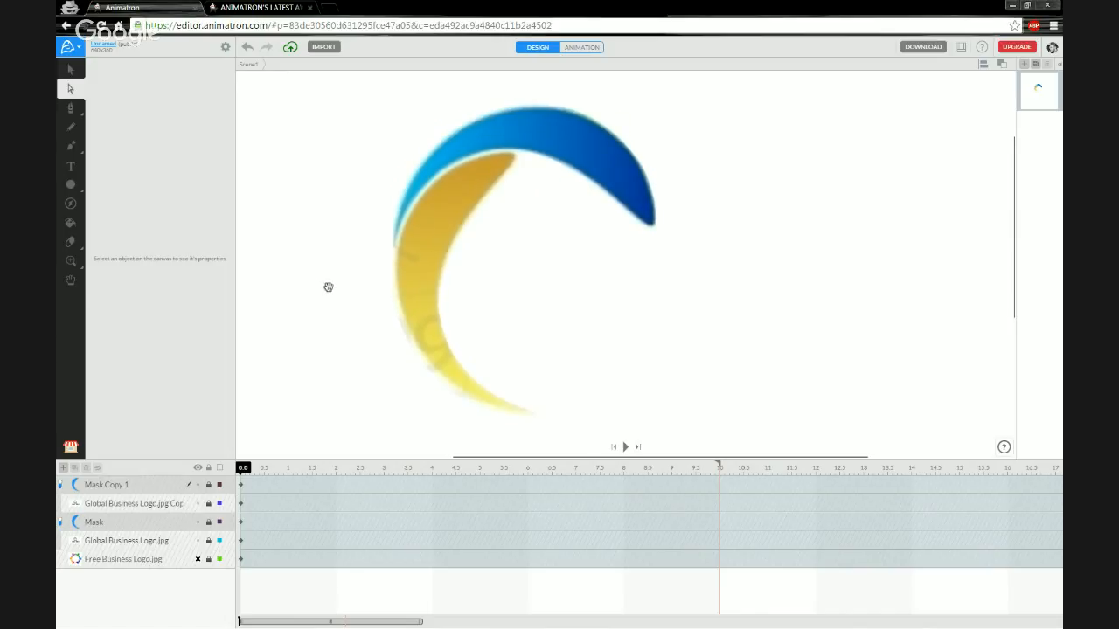
# Duplicate Mask Copy 1 into a new Mask Copy 2 layer pair and turn its masking off.
pyautogui.click(162, 489)
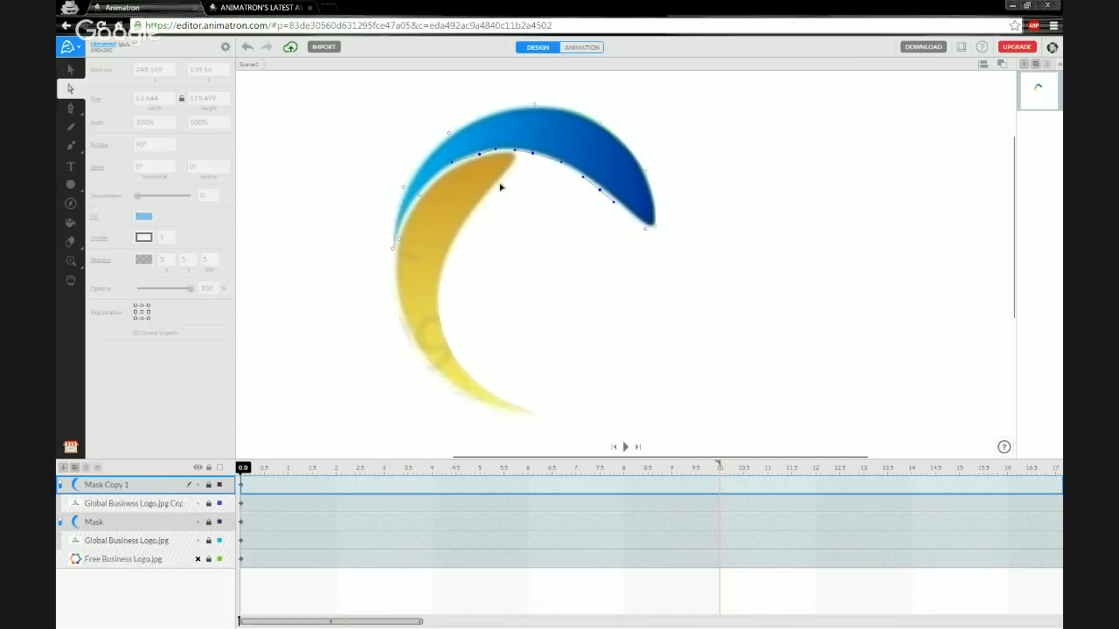
pyautogui.click(134, 507)
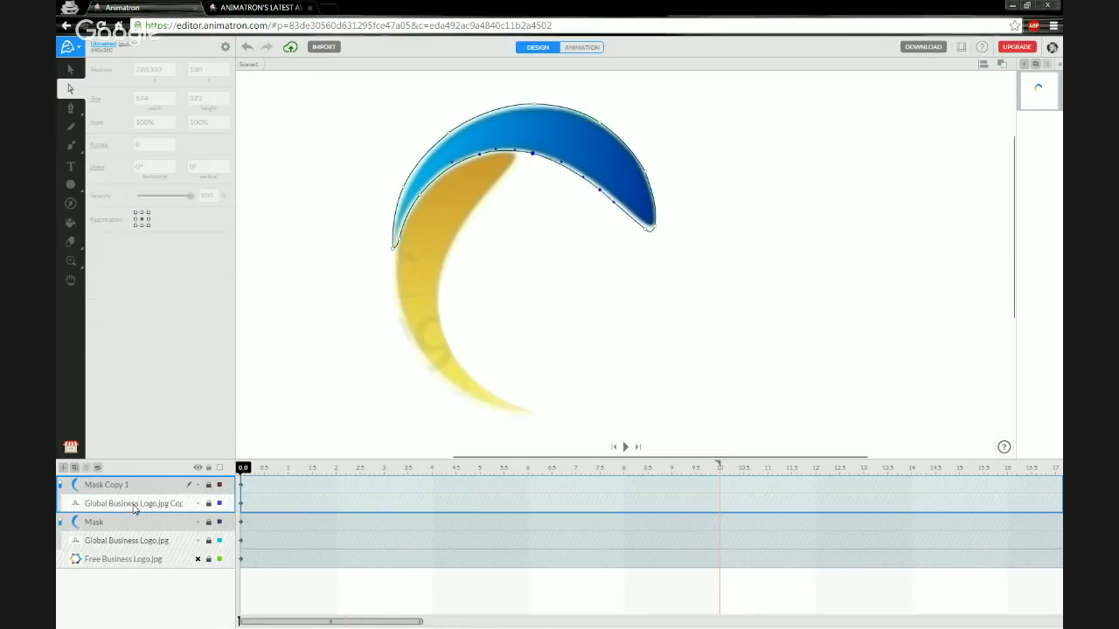
pyautogui.click(76, 469)
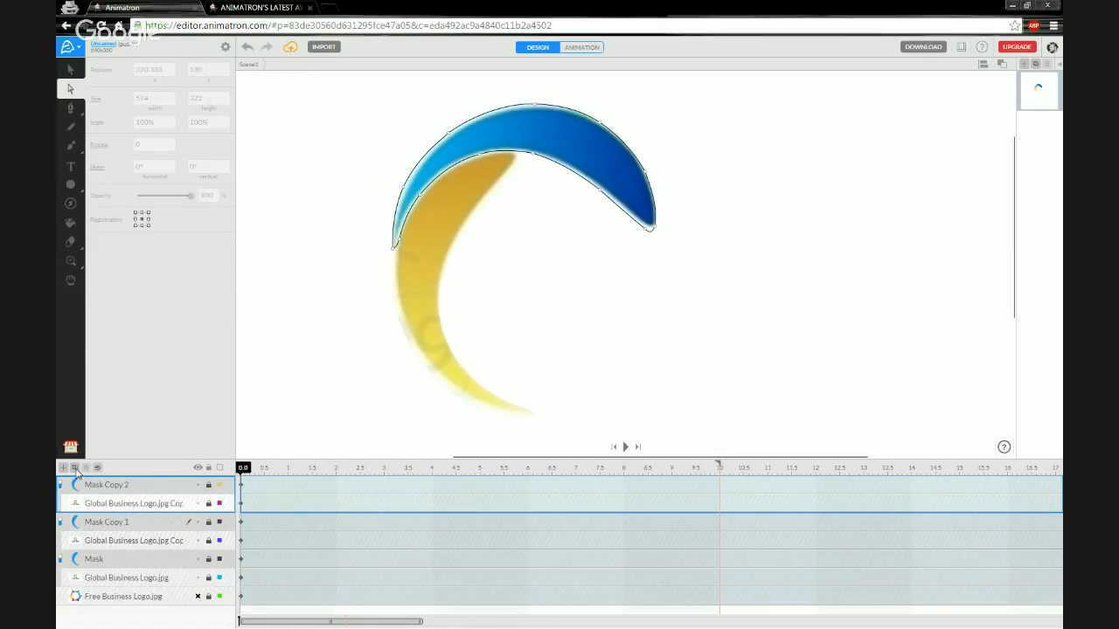
pyautogui.click(133, 487)
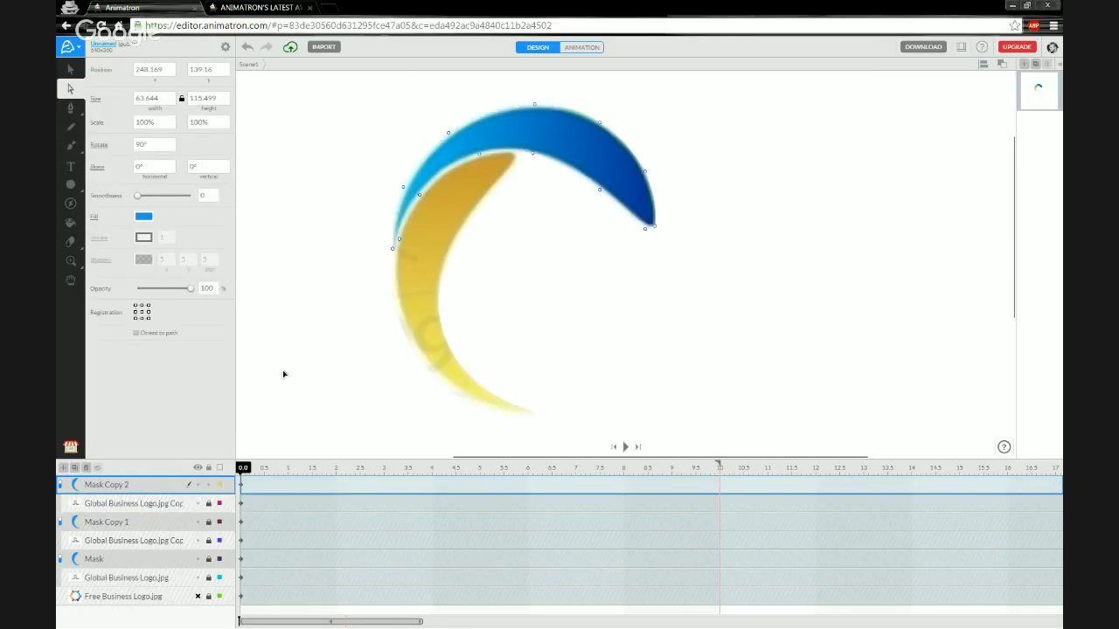
pyautogui.click(60, 486)
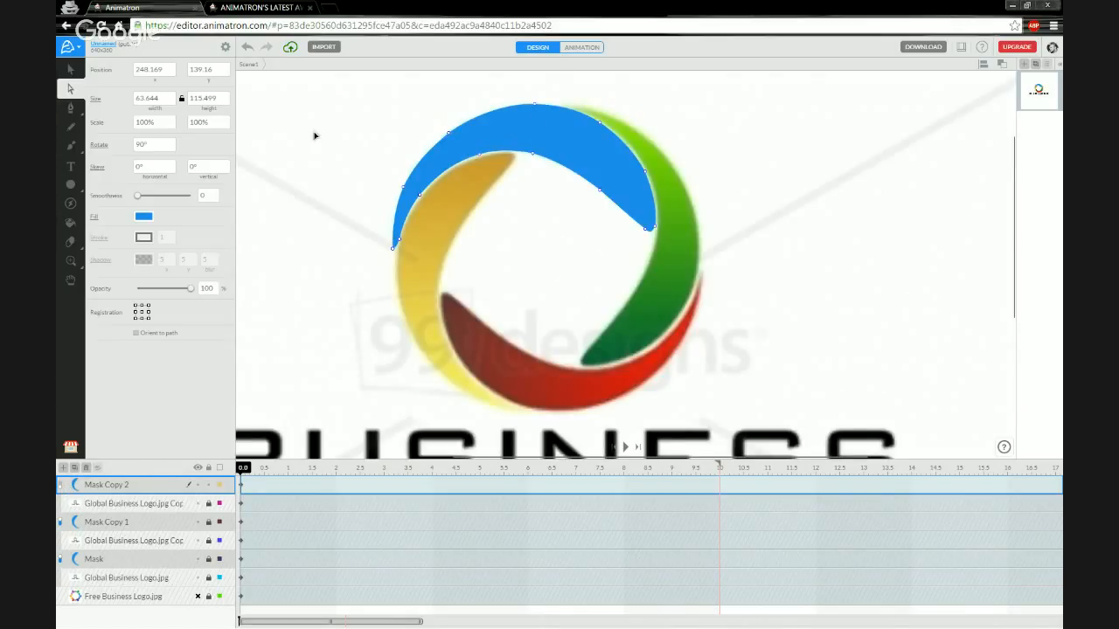
# Move the Mask Copy 2 shape and rotate it toward the green arc.
pyautogui.click(70, 69)
pyautogui.moveTo(545, 153); pyautogui.dragTo(716, 106)
pyautogui.moveTo(598, 221); pyautogui.dragTo(565, 274)
pyautogui.press('space')
pyautogui.moveTo(568, 364); pyautogui.dragTo(498, 288)
pyautogui.scroll(5, 489, 131)
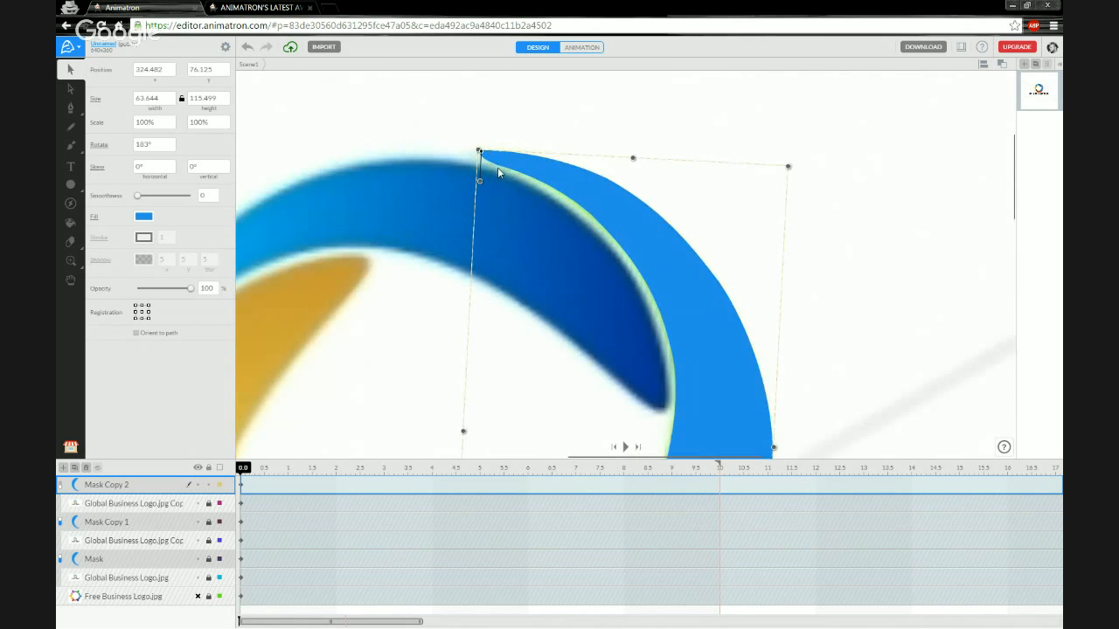
pyautogui.scroll(2, 497, 169)
# Fine-tune the shape's position and settle its rotation at 182° over the green arc.
pyautogui.moveTo(573, 169)
pyautogui.mouseDown()
pyautogui.moveTo(538, 216)
pyautogui.moveTo(567, 170)
pyautogui.mouseUp()
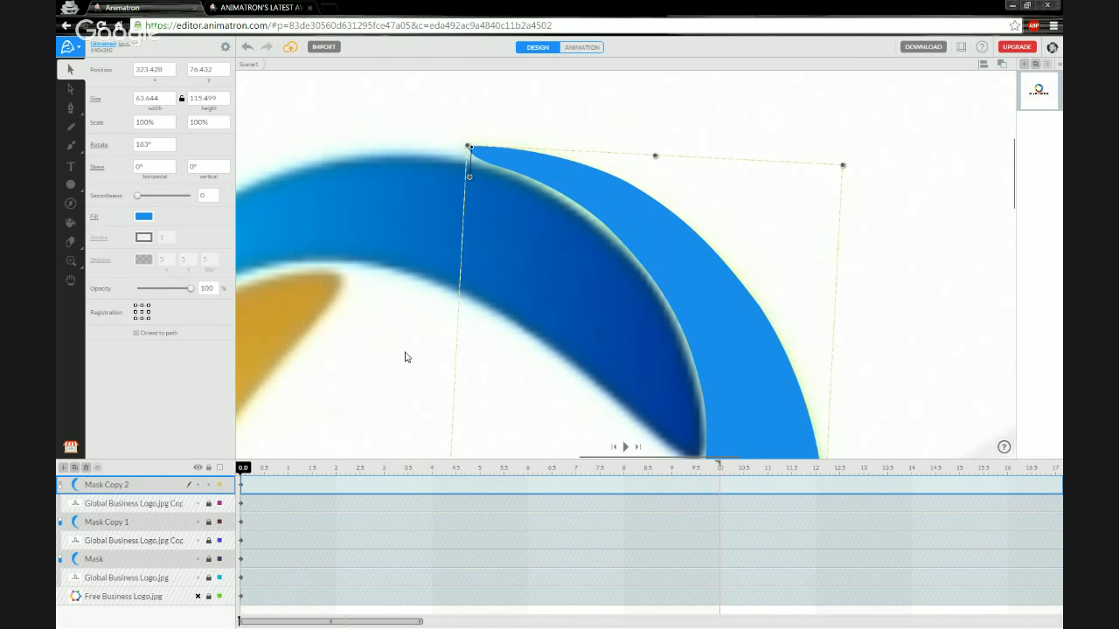
pyautogui.scroll(4, 411, 384)
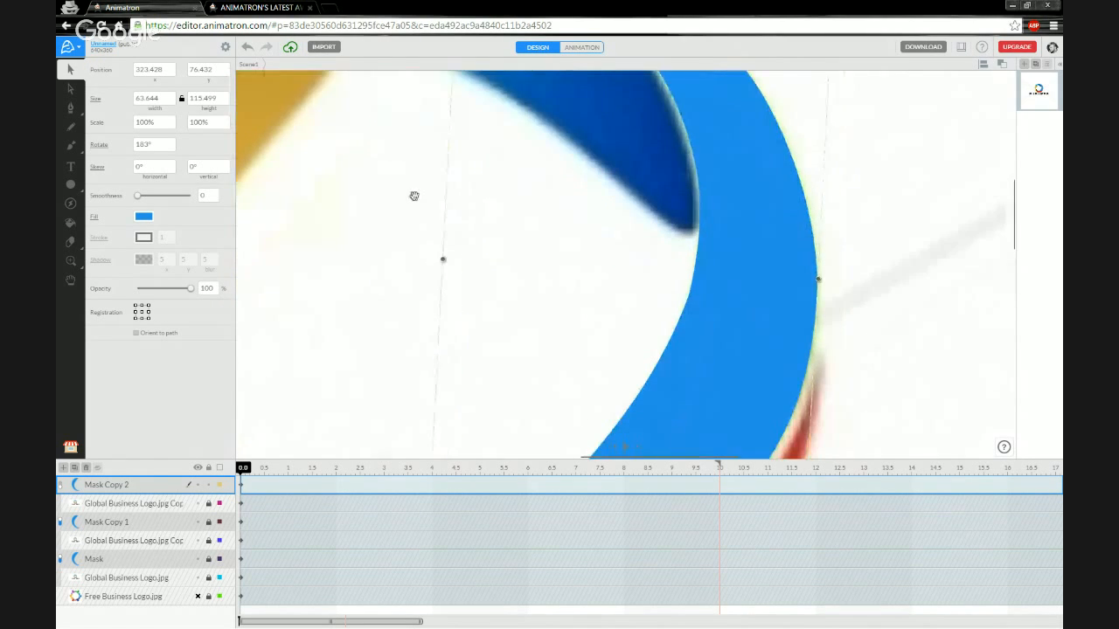
pyautogui.scroll(-2, 477, 281)
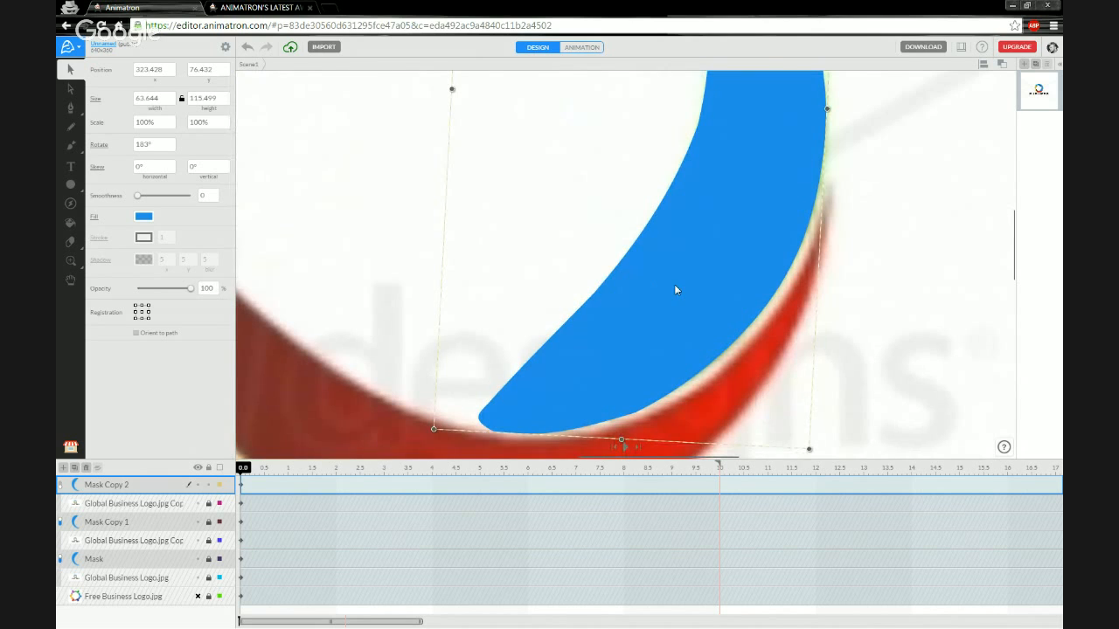
pyautogui.moveTo(674, 284); pyautogui.dragTo(680, 289)
pyautogui.scroll(4, 531, 285)
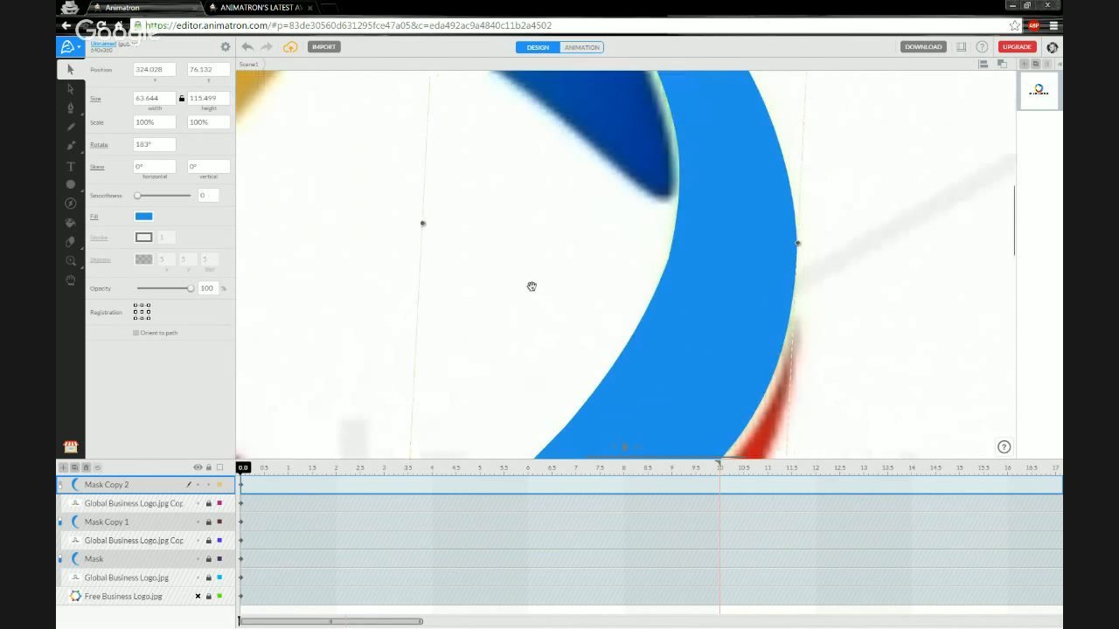
pyautogui.scroll(3, 477, 338)
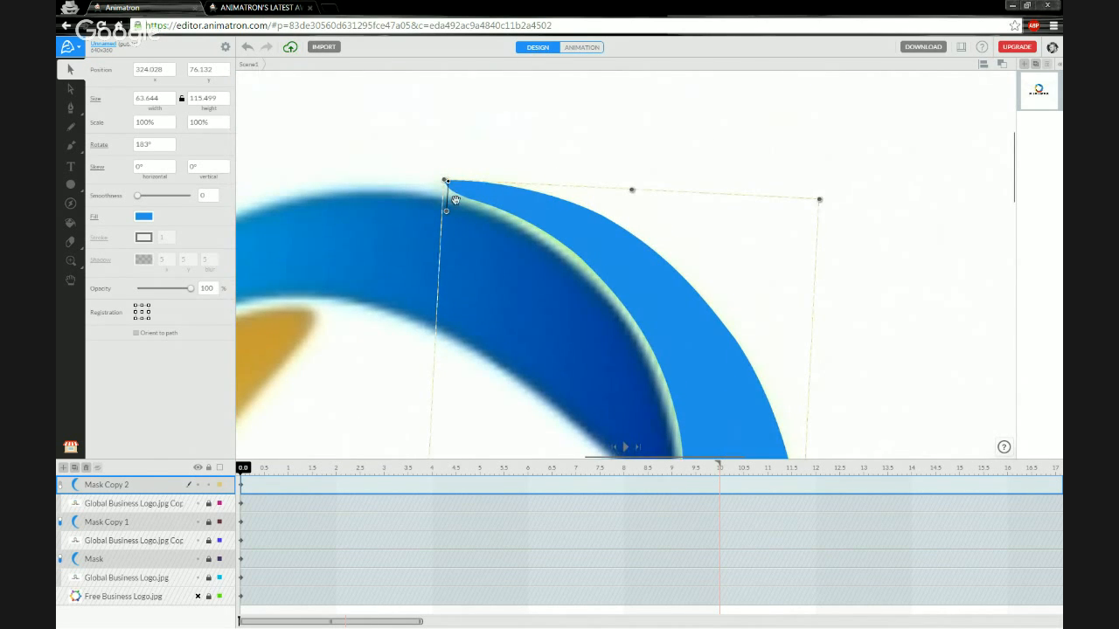
pyautogui.moveTo(444, 210); pyautogui.dragTo(446, 211)
pyautogui.moveTo(603, 227); pyautogui.dragTo(595, 229)
pyautogui.scroll(-5, 505, 332)
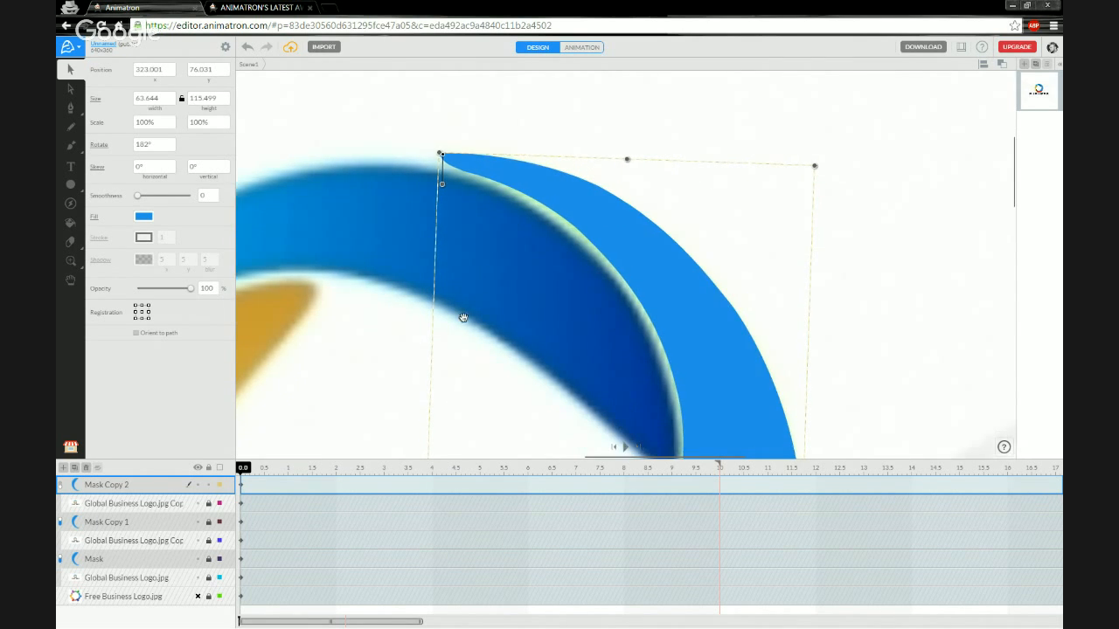
pyautogui.scroll(-5, 505, 332)
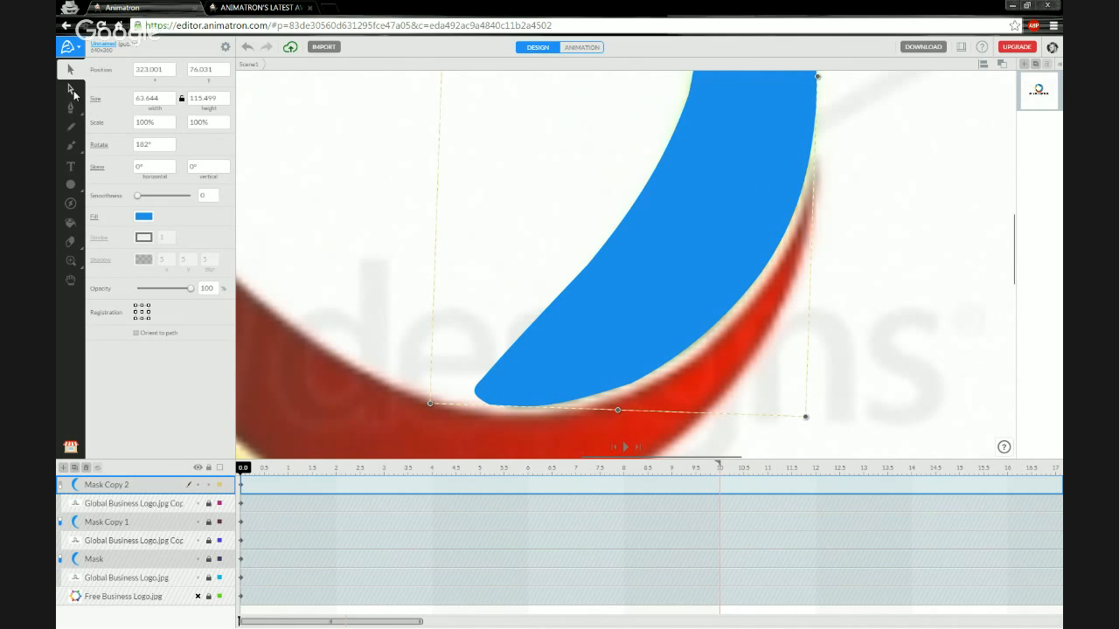
# Adjust Mask Copy 2's lower anchors with the Subselection tool and re-enable its mask.
pyautogui.click(71, 90)
pyautogui.click(632, 385)
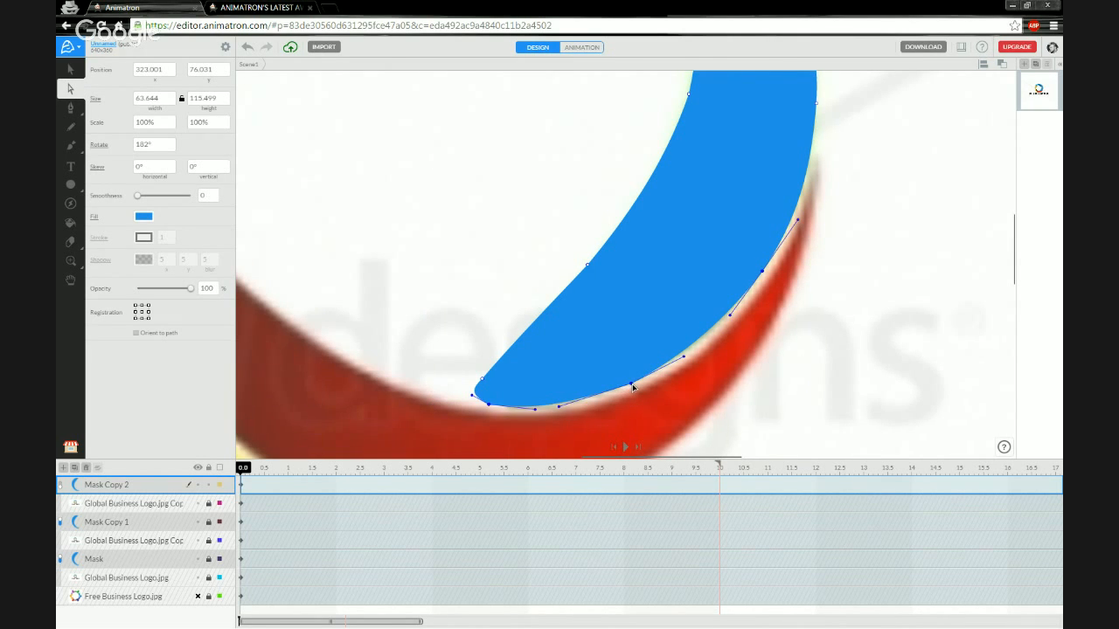
pyautogui.moveTo(762, 272); pyautogui.dragTo(765, 276)
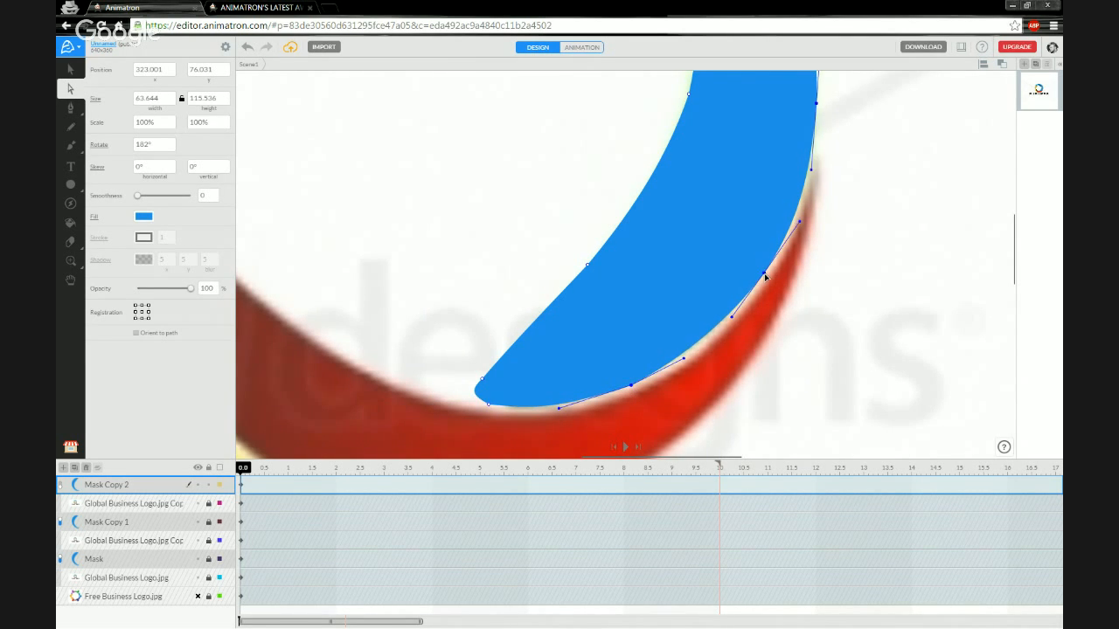
pyautogui.moveTo(562, 321); pyautogui.dragTo(572, 319)
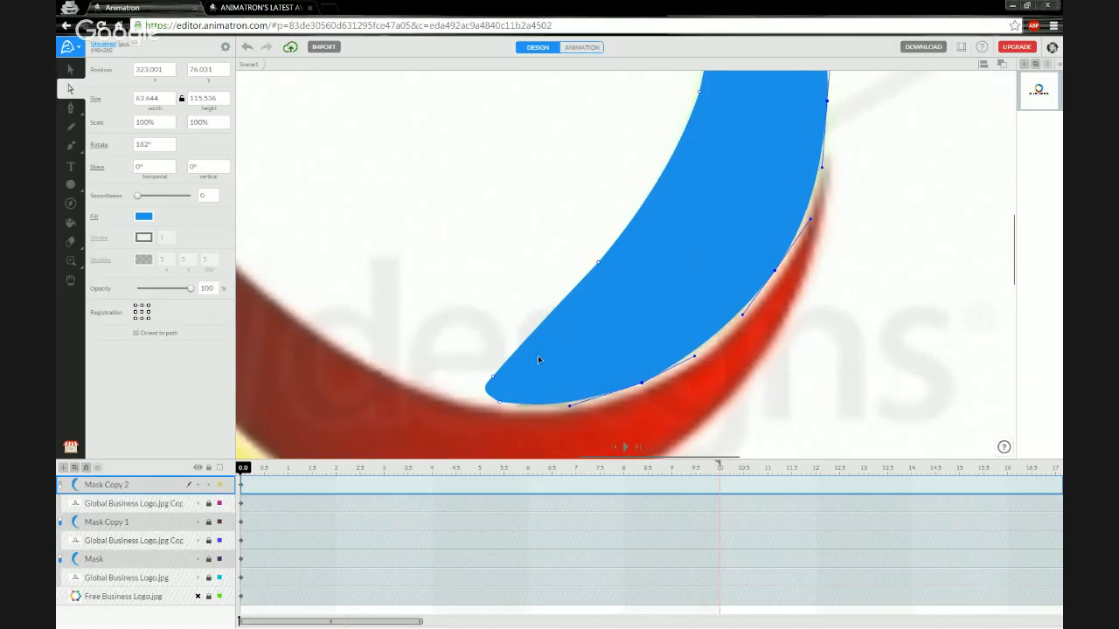
pyautogui.click(61, 487)
# Reshape the bottom-left and inner-edge anchors so the outline follows the green arc.
pyautogui.click(507, 405)
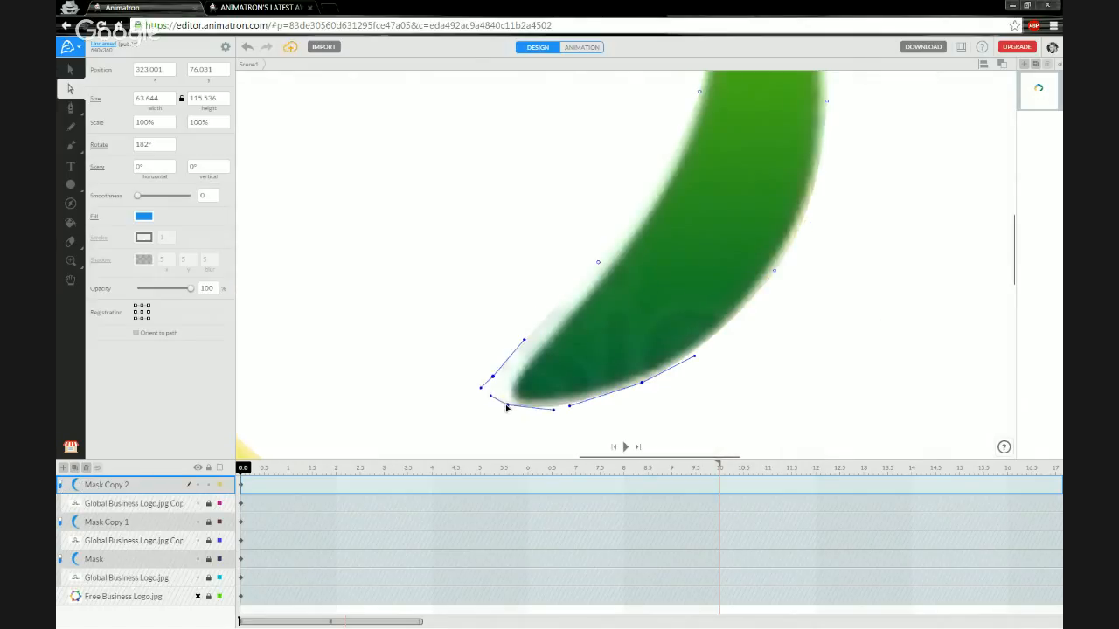
pyautogui.moveTo(507, 408); pyautogui.dragTo(509, 402)
pyautogui.moveTo(722, 198); pyautogui.dragTo(662, 429)
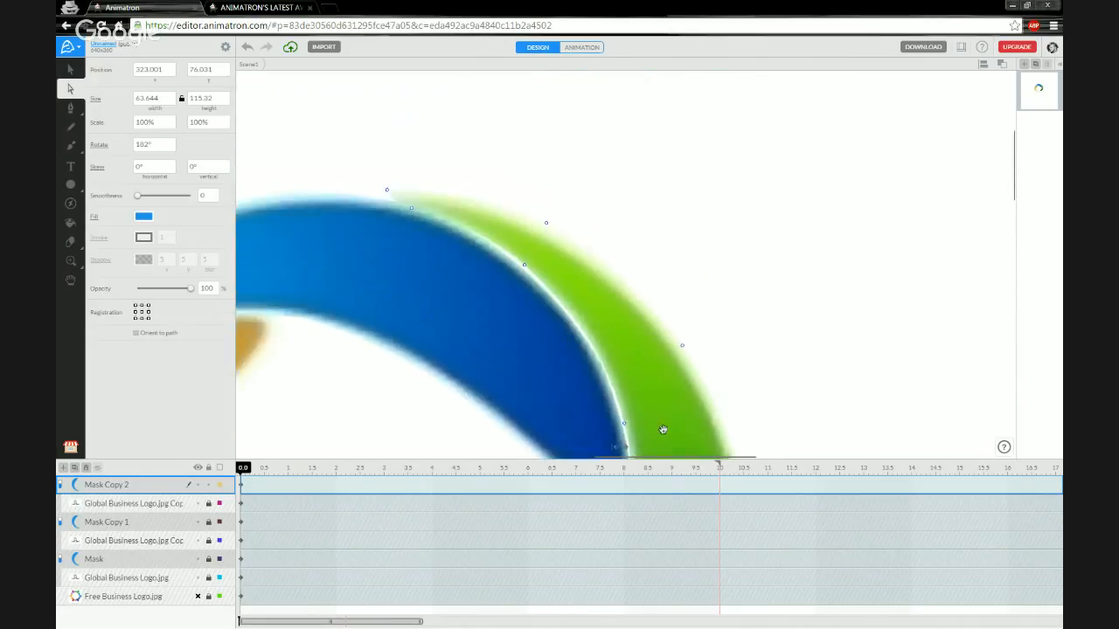
pyautogui.click(524, 266)
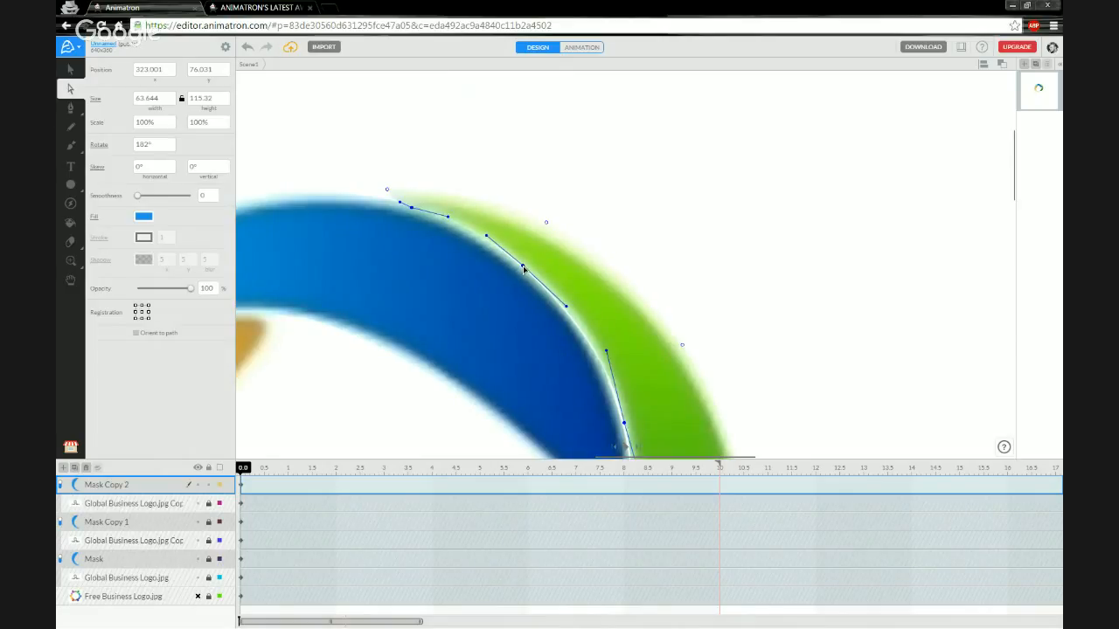
pyautogui.click(414, 211)
pyautogui.moveTo(394, 202); pyautogui.dragTo(381, 191)
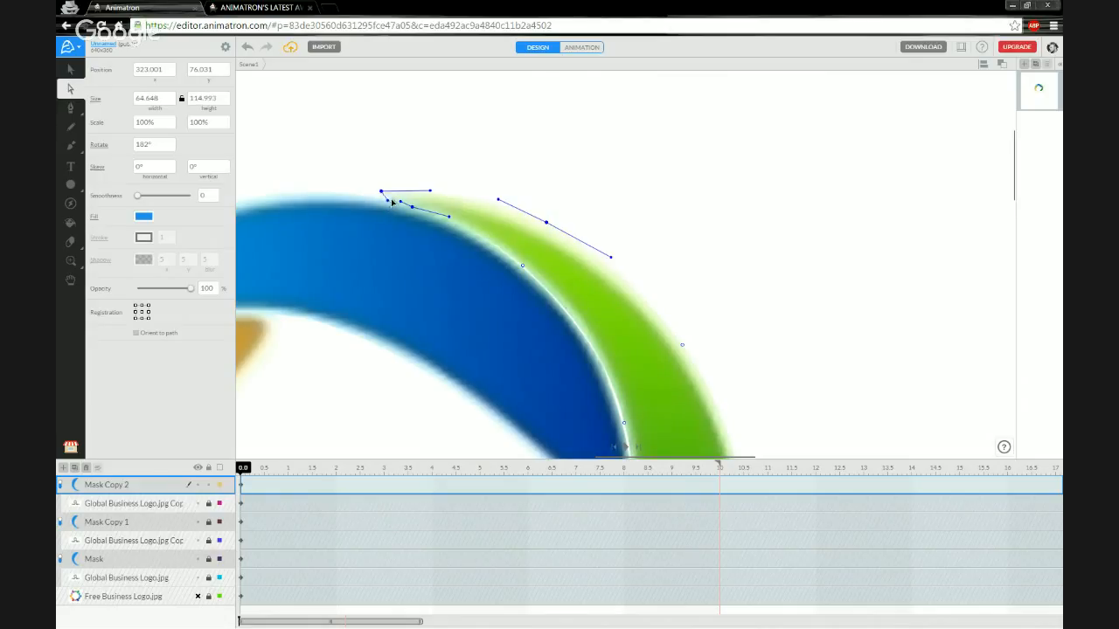
# Deselect the mask and zoom out to view the whole ring.
pyautogui.click(540, 196)
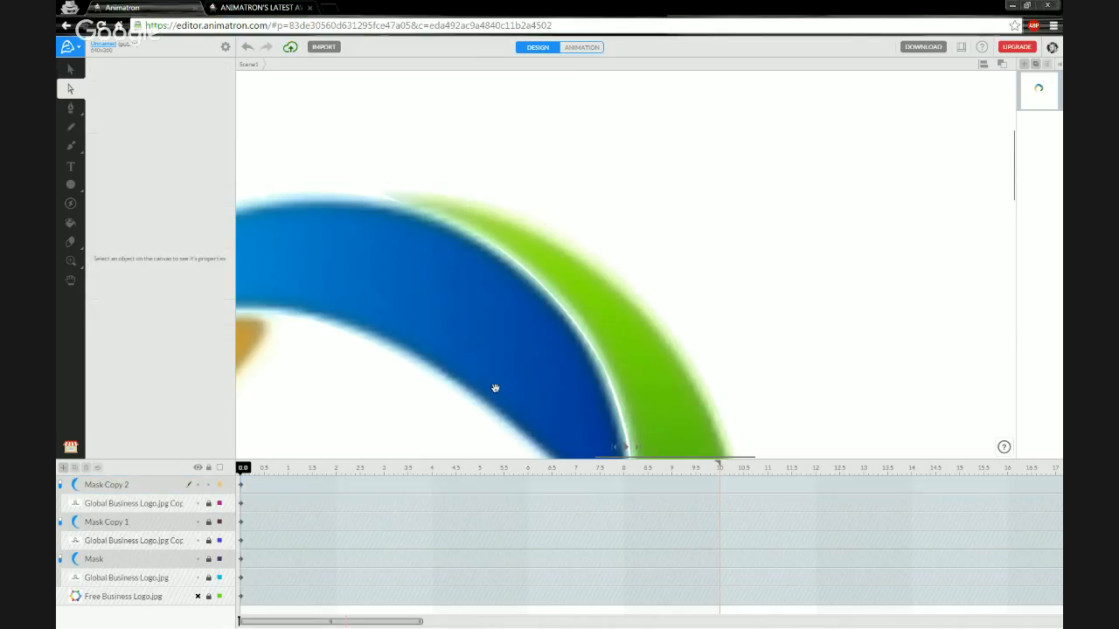
pyautogui.scroll(-2, 473, 305)
pyautogui.scroll(-8, 473, 305)
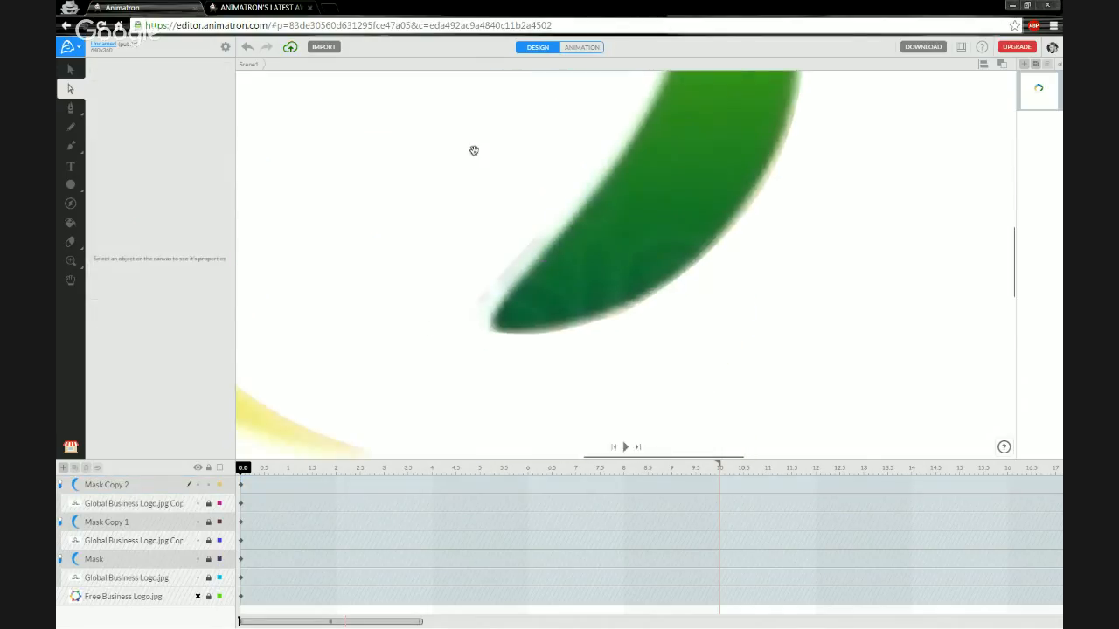
pyautogui.scroll(-5, 464, 177)
pyautogui.moveTo(446, 135); pyautogui.dragTo(507, 283)
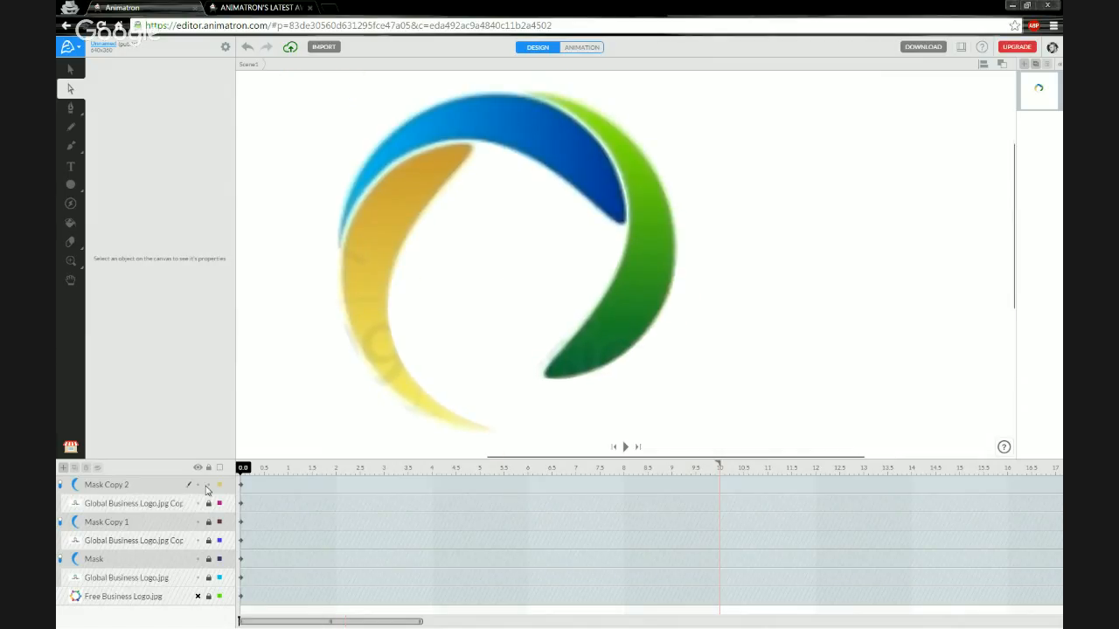
# Duplicate Mask Copy 2 into a new Mask Copy 3 layer pair and select its shape.
pyautogui.click(118, 504)
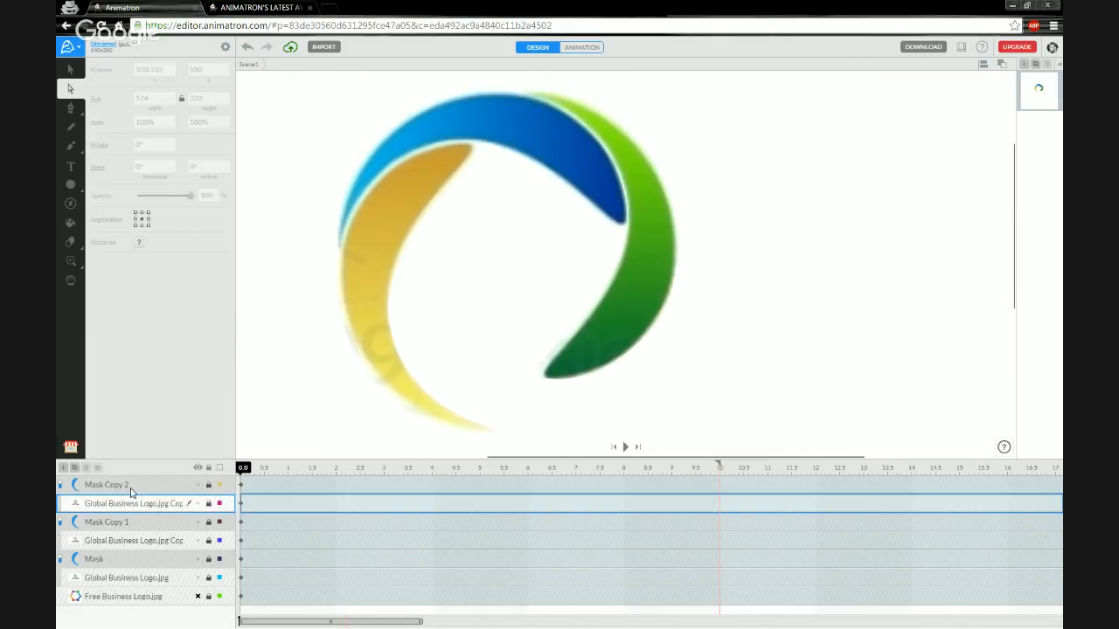
pyautogui.click(92, 484)
pyautogui.click(75, 468)
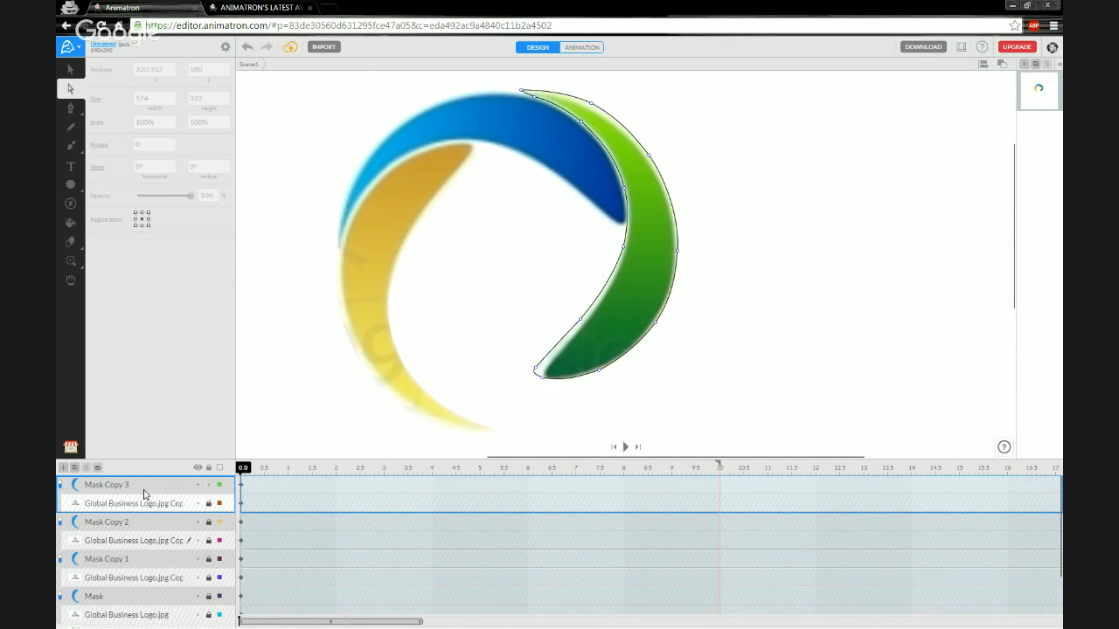
pyautogui.click(143, 490)
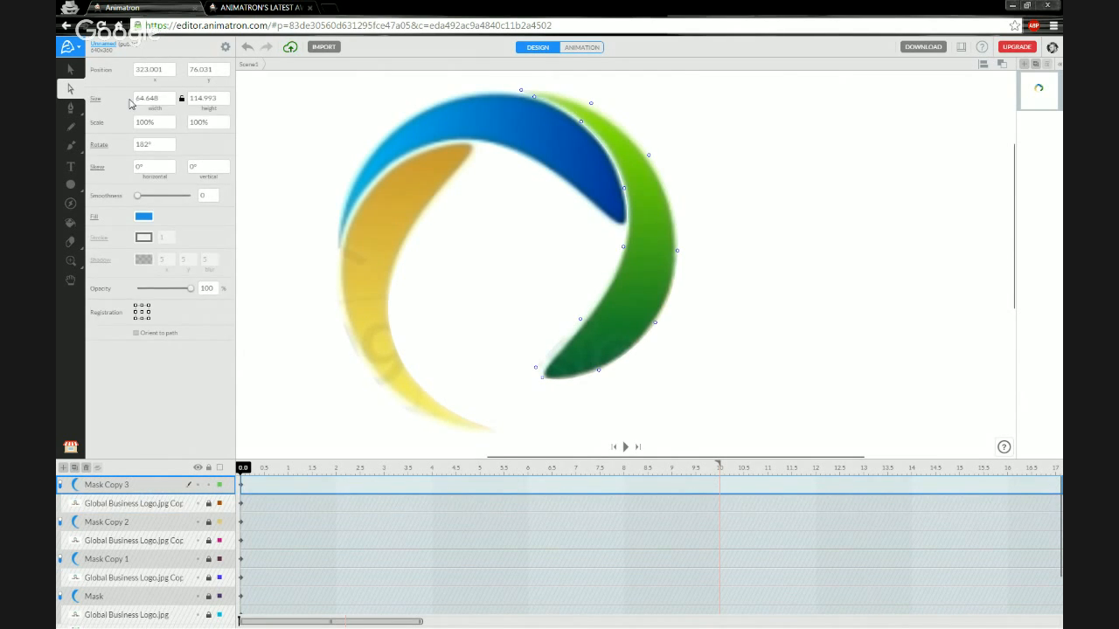
# Move the Mask Copy 3 shape over to the ring's right side.
pyautogui.click(70, 69)
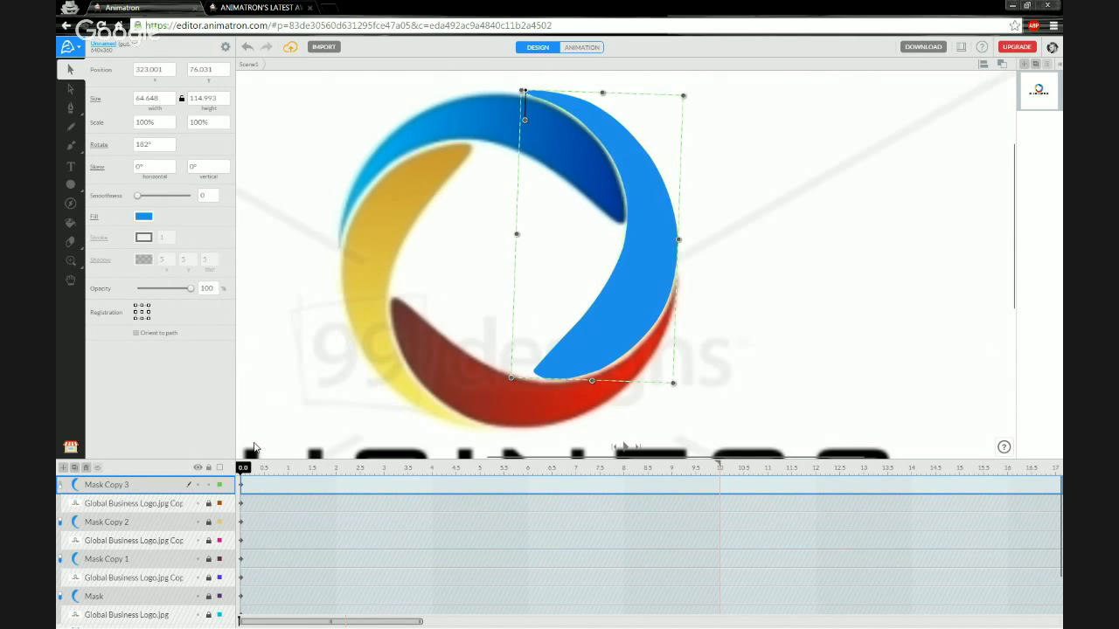
pyautogui.moveTo(633, 259); pyautogui.dragTo(548, 364)
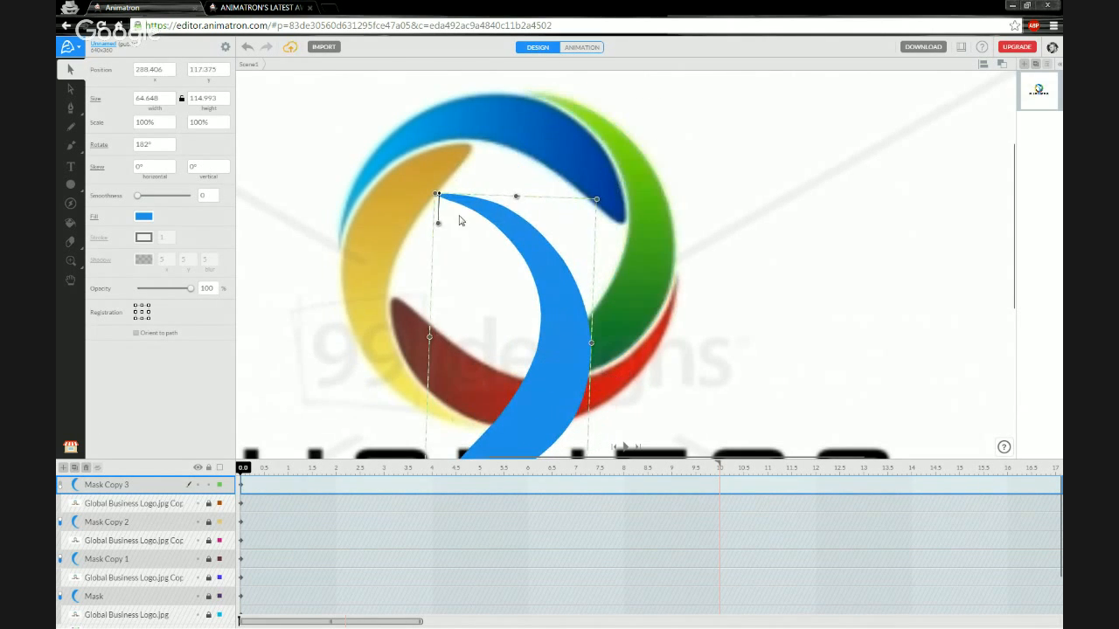
pyautogui.moveTo(442, 206); pyautogui.dragTo(728, 352)
pyautogui.moveTo(733, 291); pyautogui.dragTo(741, 278)
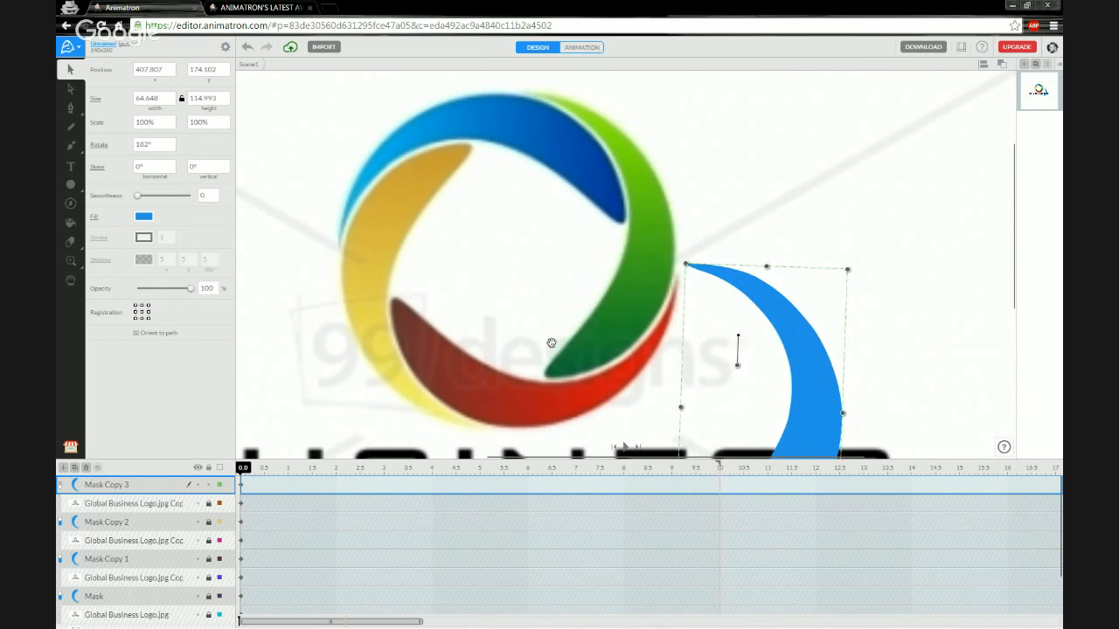
pyautogui.moveTo(551, 342); pyautogui.dragTo(508, 265)
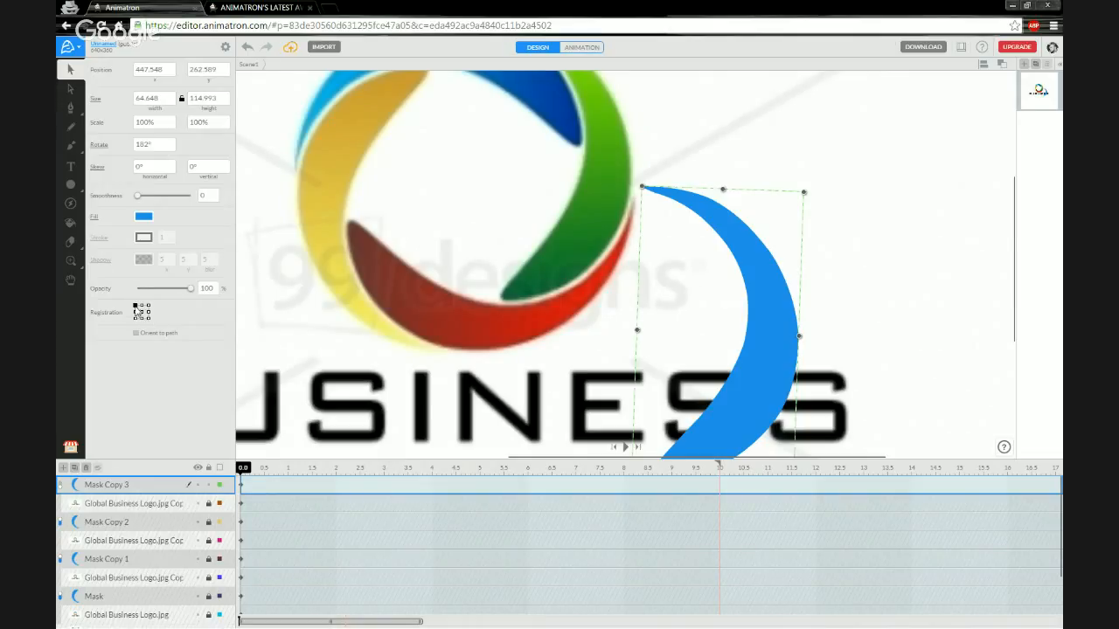
# Set the shape's registration point to the bottom-right corner and rotate it back to 0°.
pyautogui.click(149, 305)
pyautogui.click(134, 318)
pyautogui.click(148, 319)
pyautogui.moveTo(639, 217); pyautogui.dragTo(645, 166)
pyautogui.moveTo(697, 200); pyautogui.dragTo(695, 349)
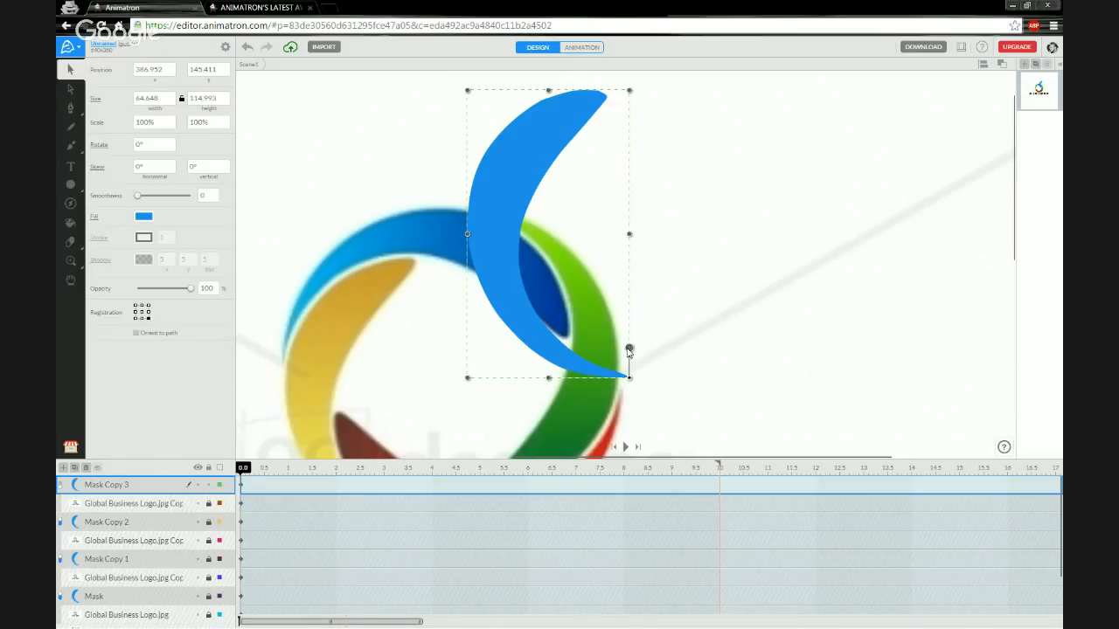
# Rotate the blue crescent to 271° over the bottom arc, then enable Mask Copy 3's mask and deselect.
pyautogui.moveTo(611, 377); pyautogui.dragTo(578, 382)
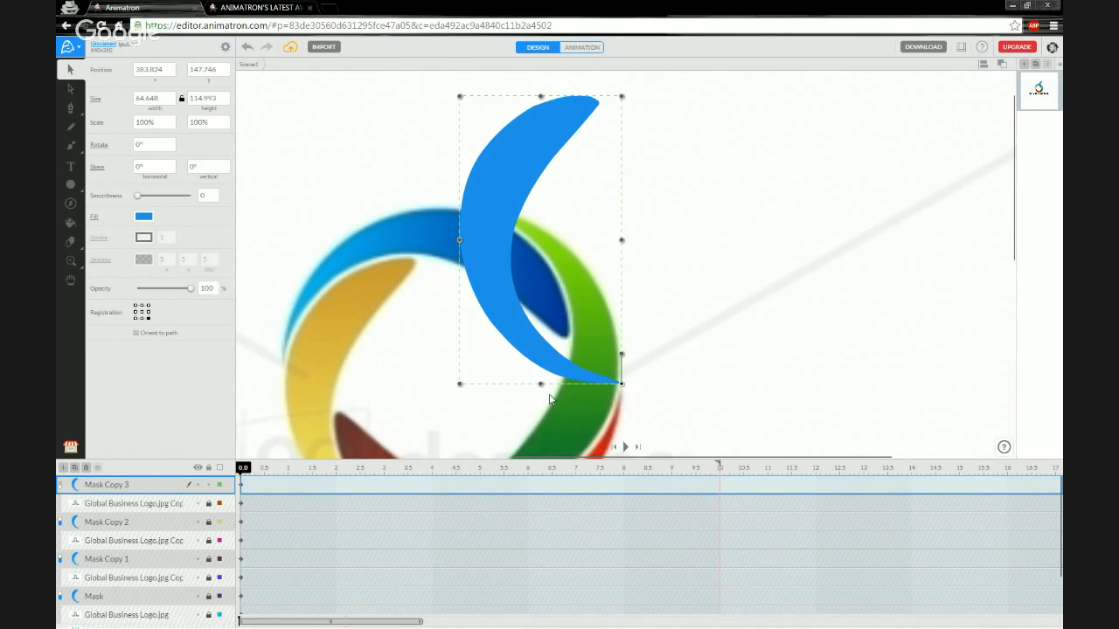
pyautogui.moveTo(513, 325); pyautogui.dragTo(513, 326)
pyautogui.moveTo(524, 416); pyautogui.dragTo(527, 237)
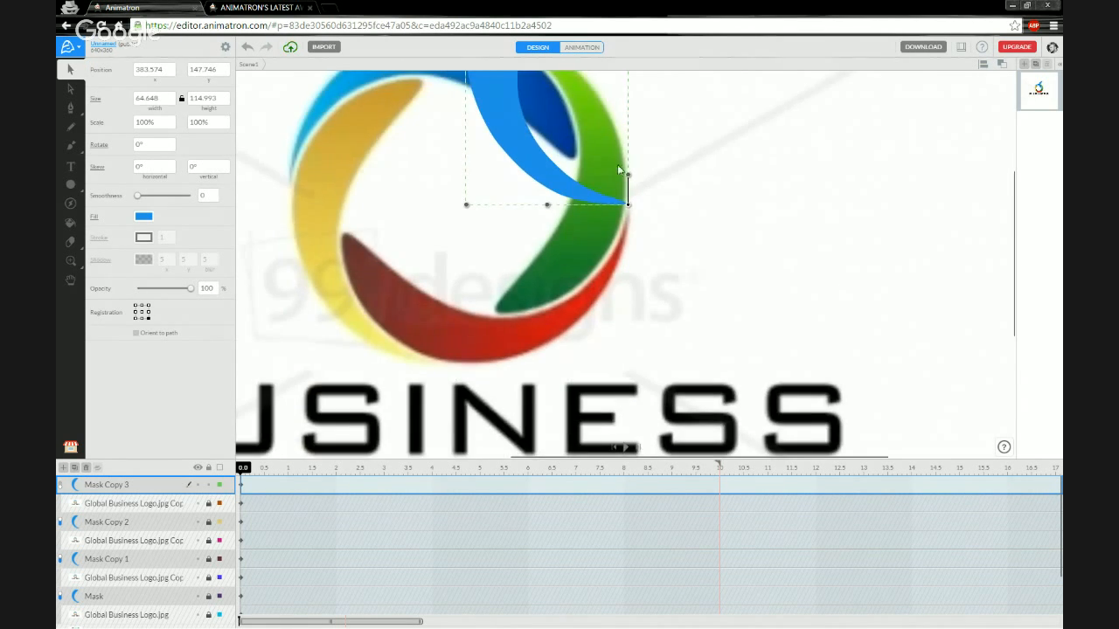
pyautogui.moveTo(629, 177); pyautogui.dragTo(580, 208)
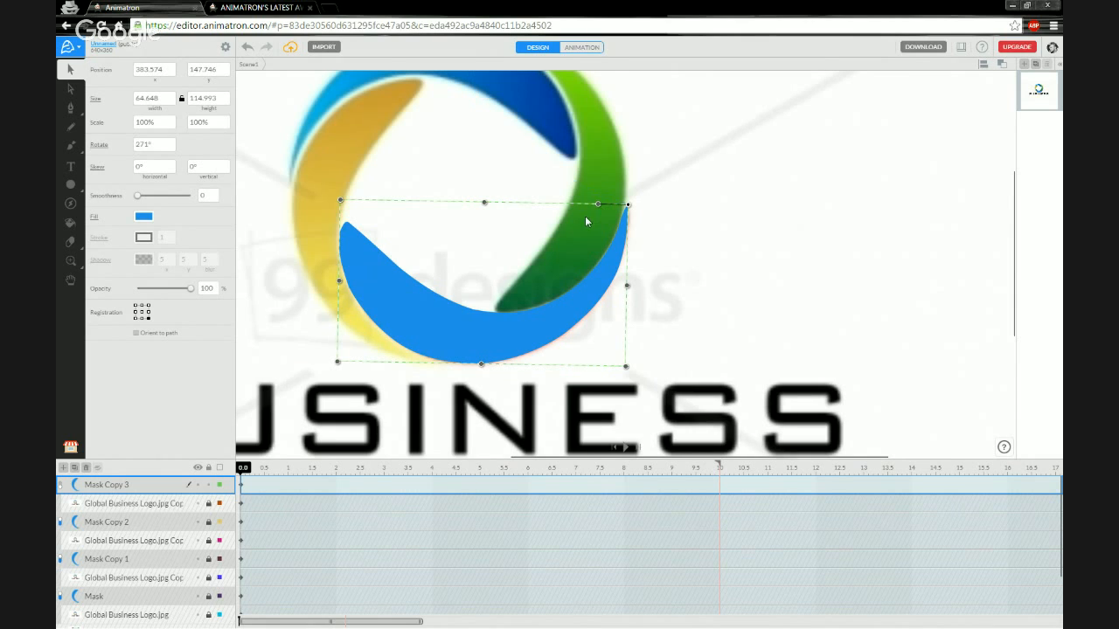
pyautogui.moveTo(604, 271); pyautogui.dragTo(603, 271)
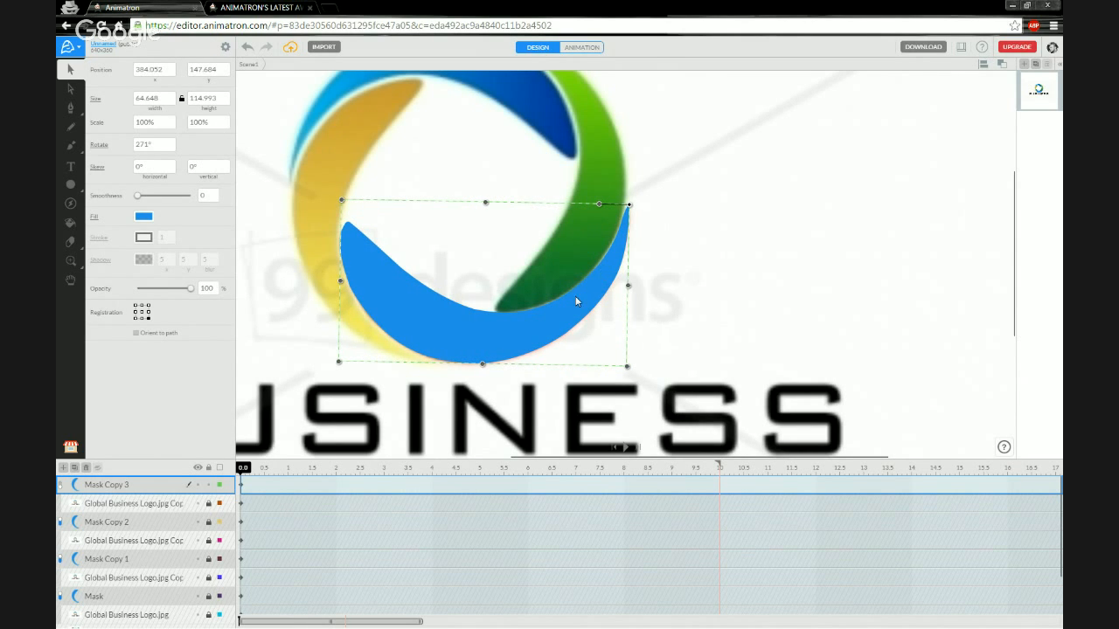
pyautogui.moveTo(568, 312); pyautogui.dragTo(568, 310)
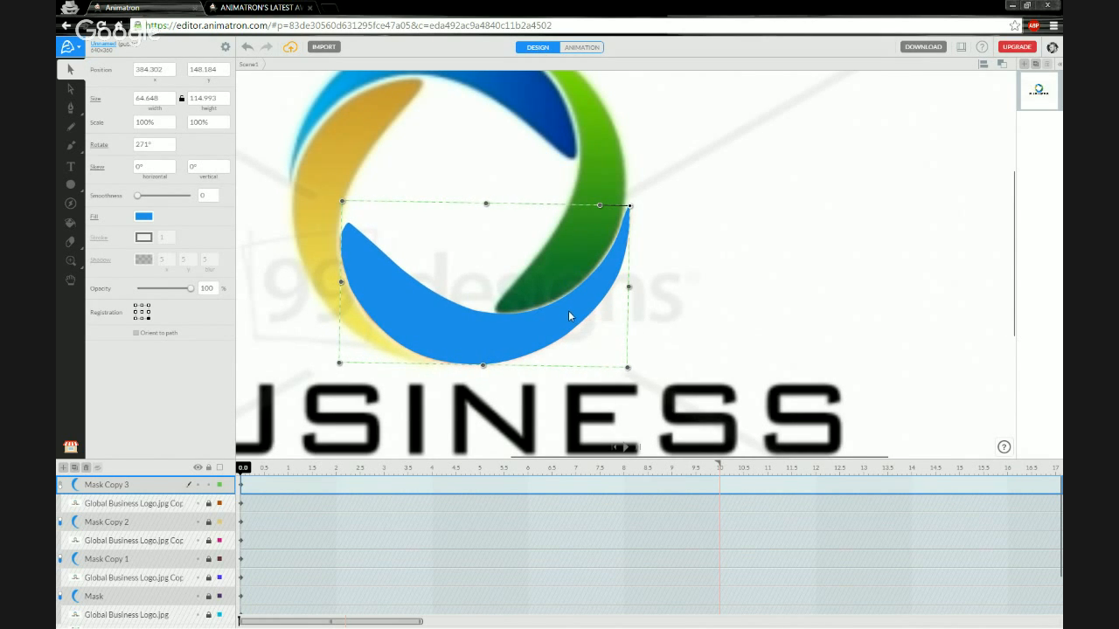
pyautogui.scroll(1, 566, 289)
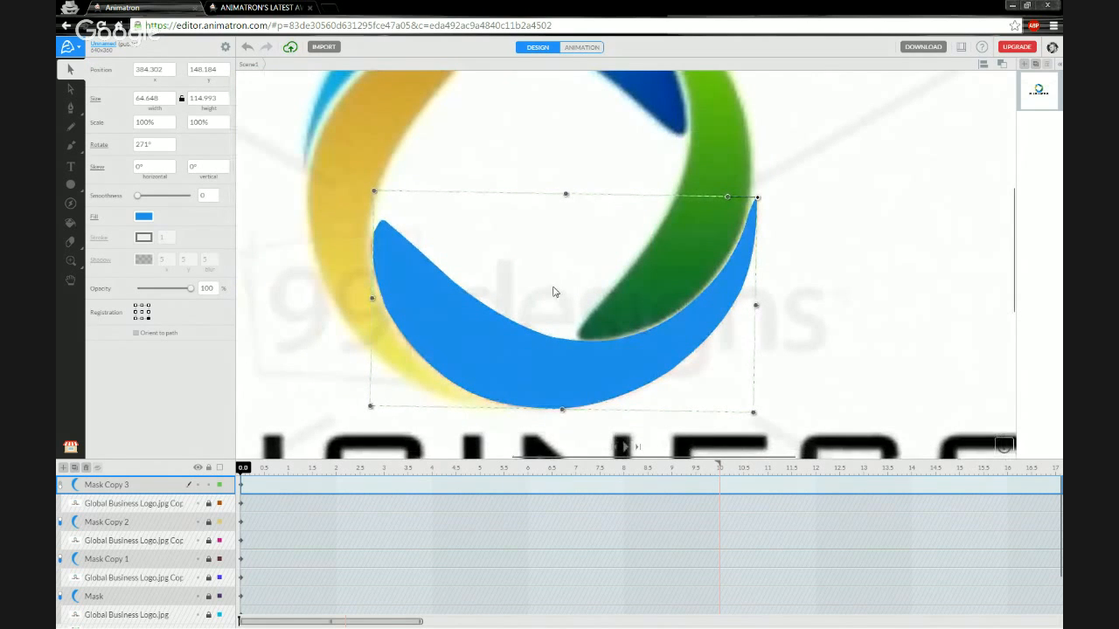
pyautogui.moveTo(480, 334); pyautogui.dragTo(478, 347)
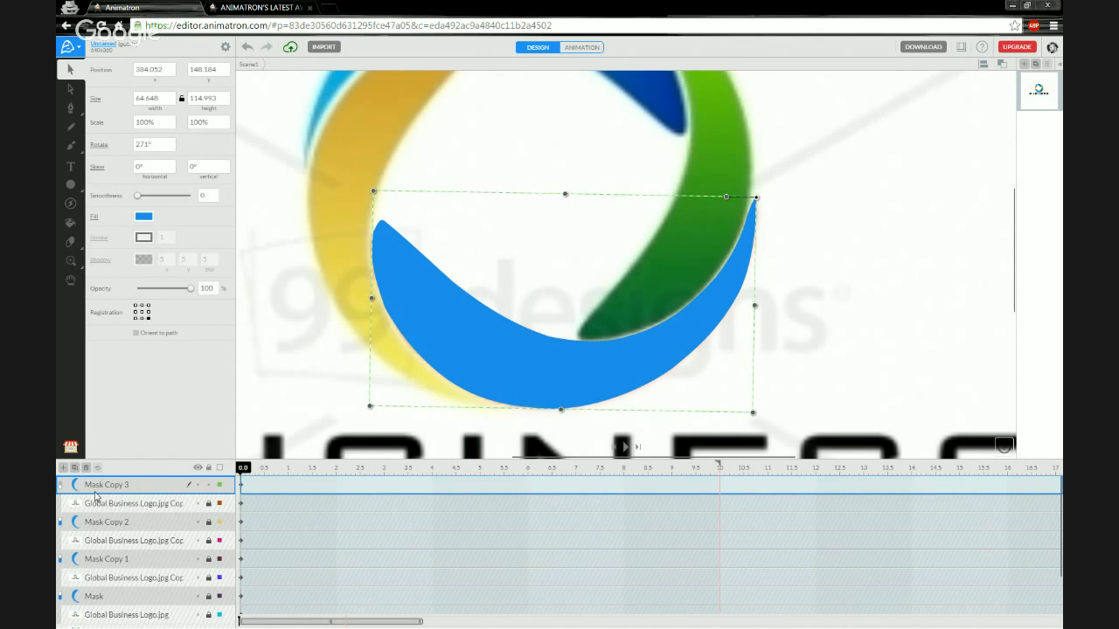
pyautogui.click(61, 486)
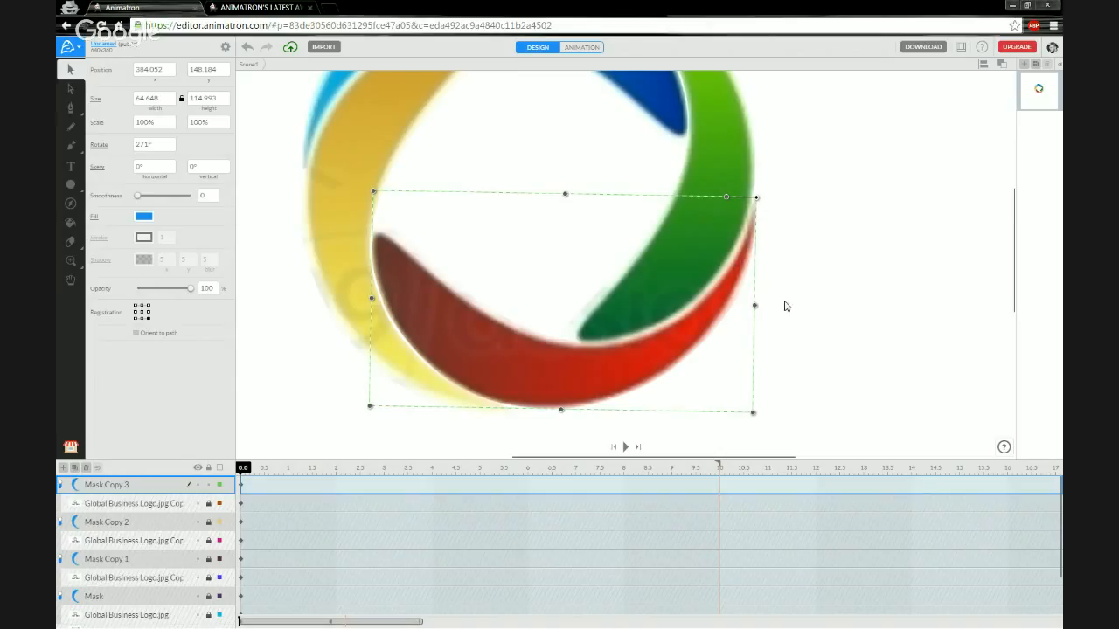
pyautogui.click(559, 260)
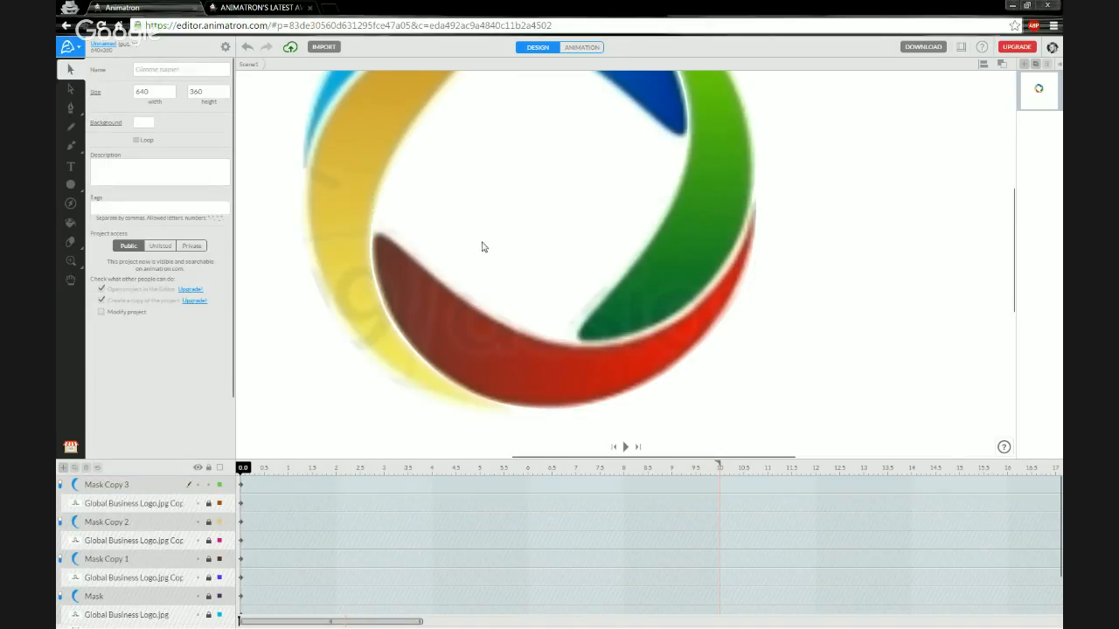
pyautogui.scroll(-3, 498, 220)
pyautogui.scroll(-1, 503, 215)
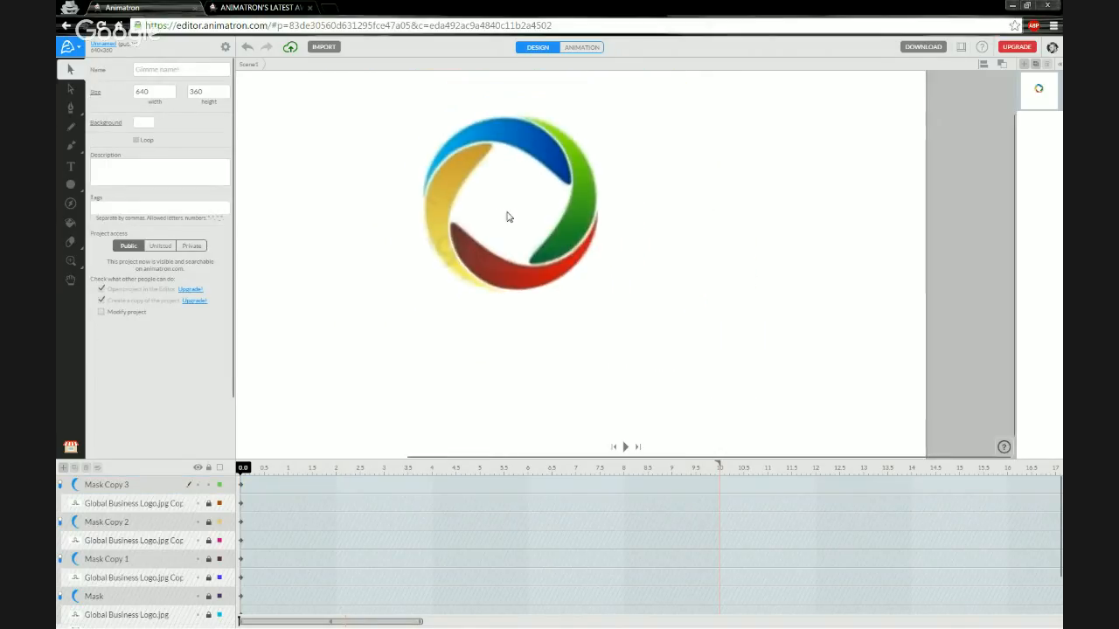
pyautogui.moveTo(486, 187); pyautogui.dragTo(527, 248)
pyautogui.scroll(-1, 524, 262)
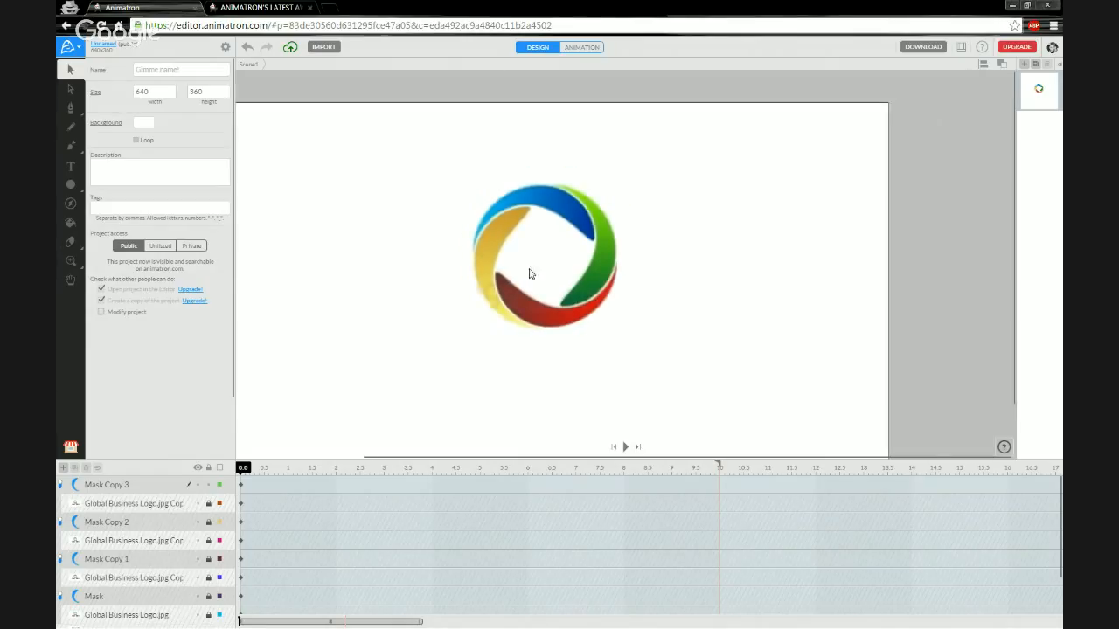
pyautogui.moveTo(411, 288); pyautogui.dragTo(457, 227)
pyautogui.scroll(-1, 529, 199)
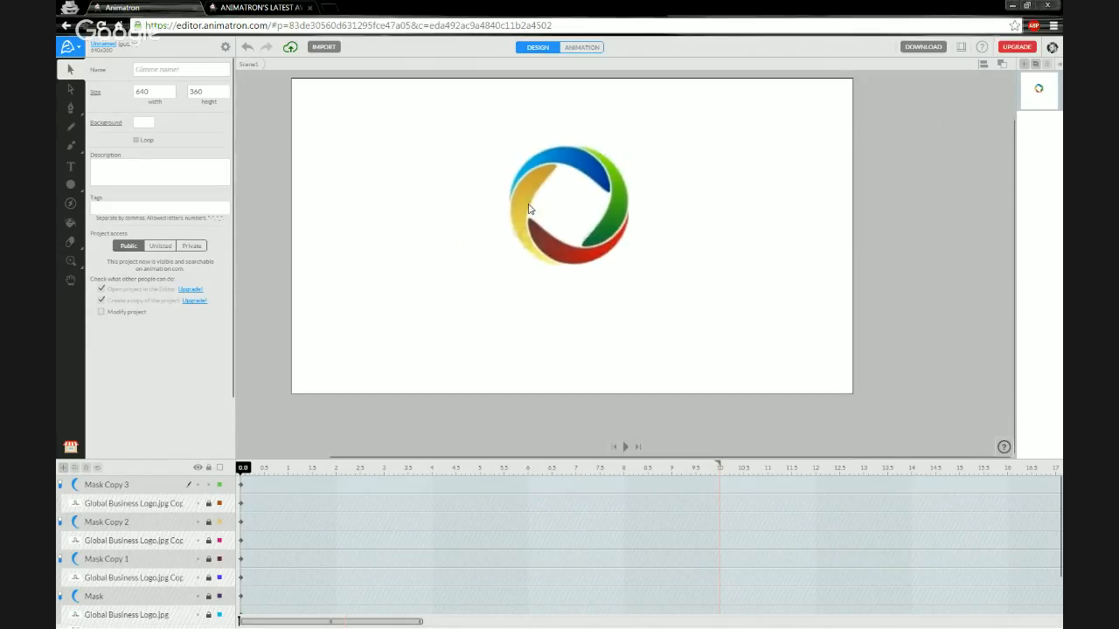
pyautogui.moveTo(541, 192); pyautogui.dragTo(545, 209)
pyautogui.scroll(1, 547, 204)
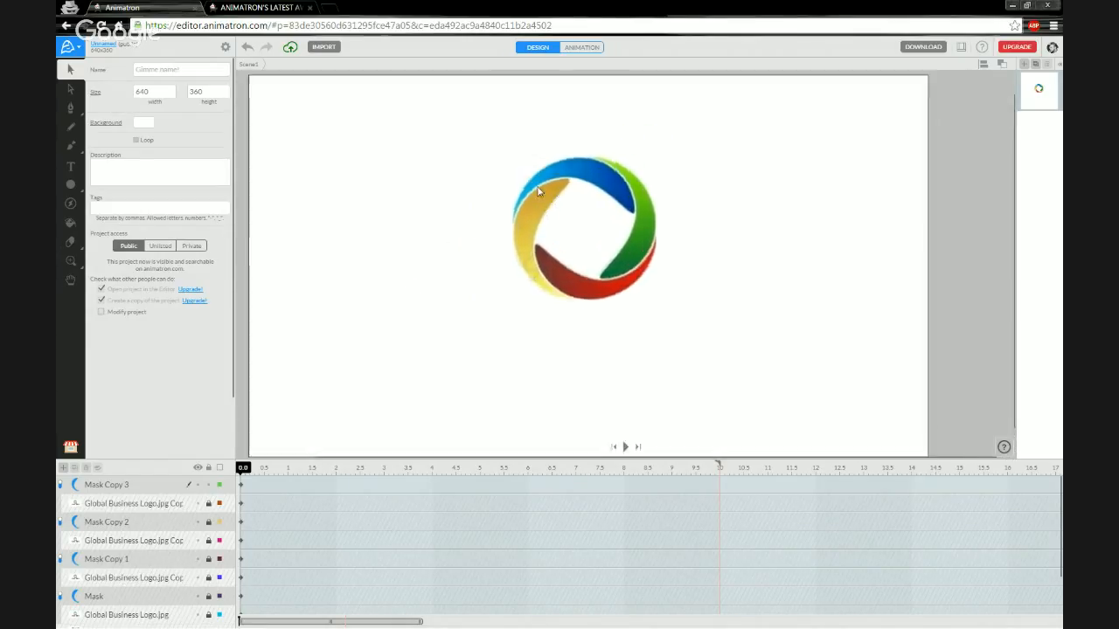
pyautogui.moveTo(520, 298); pyautogui.dragTo(533, 287)
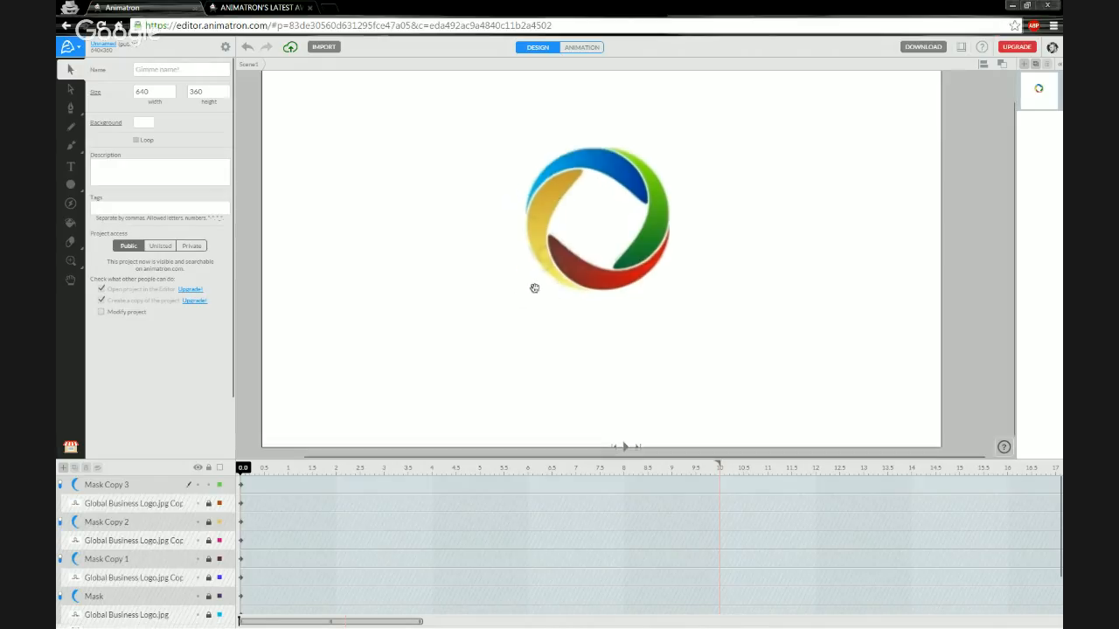
pyautogui.click(200, 486)
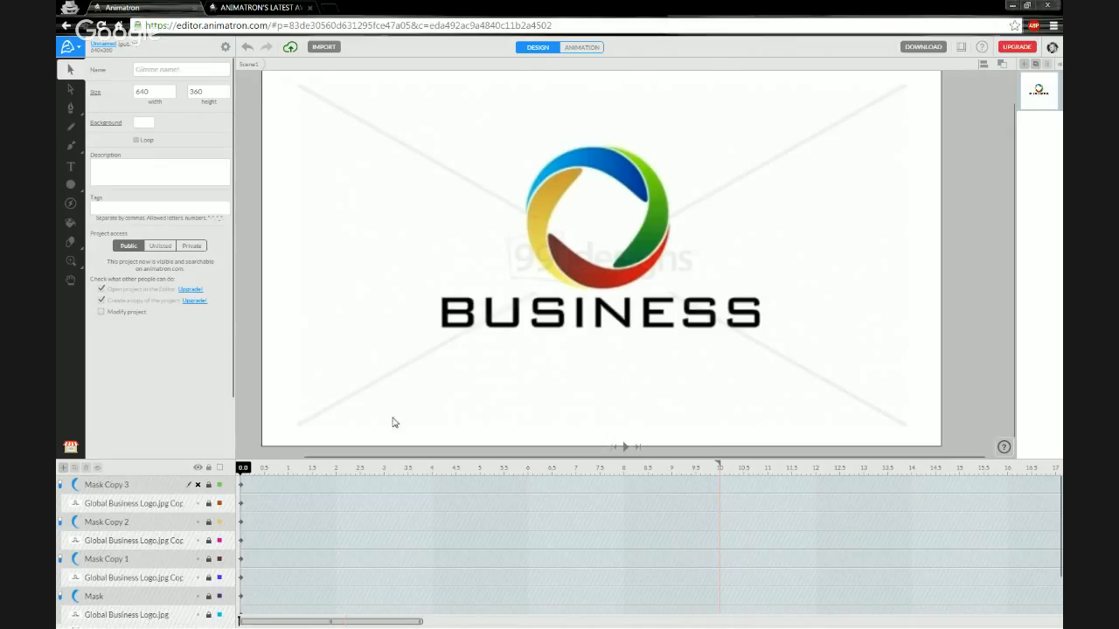
pyautogui.click(198, 505)
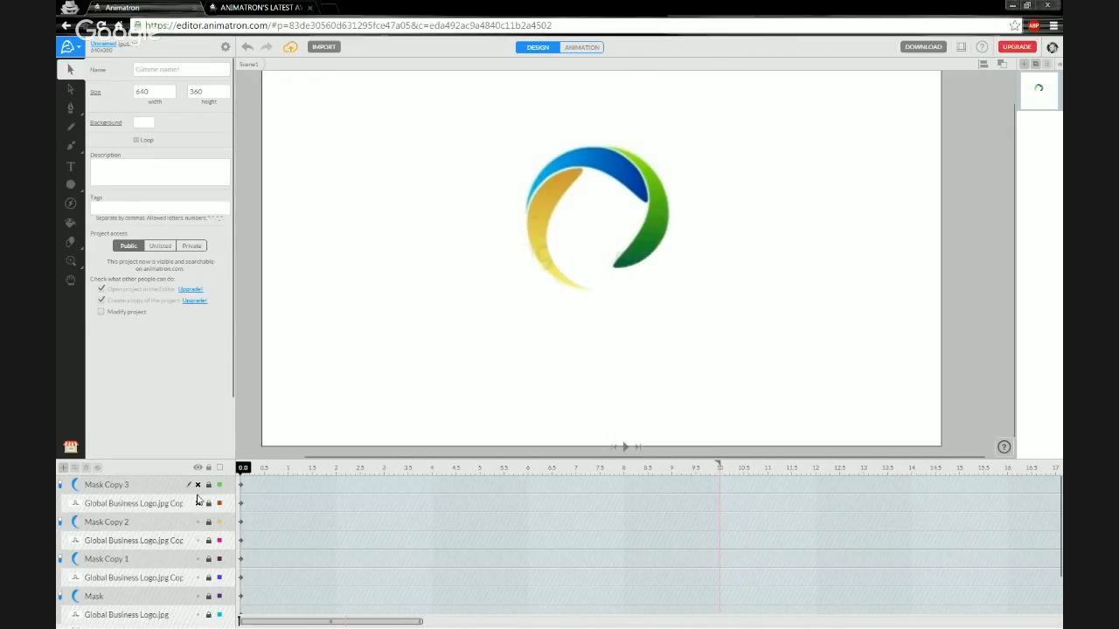
pyautogui.click(198, 487)
pyautogui.click(199, 505)
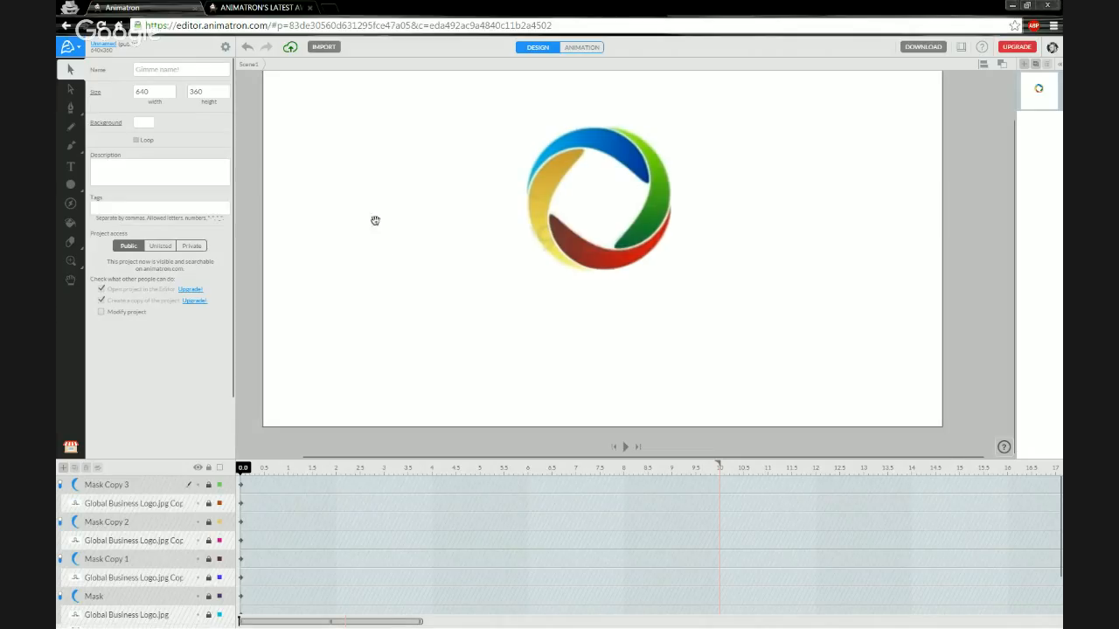
pyautogui.click(137, 127)
pyautogui.click(200, 293)
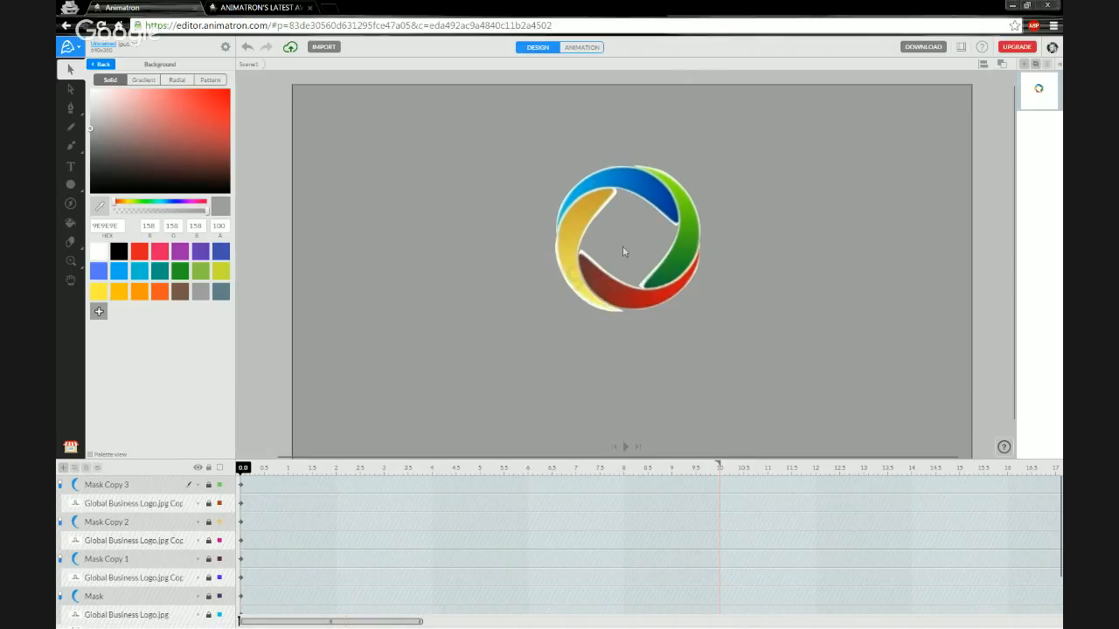
pyautogui.click(99, 255)
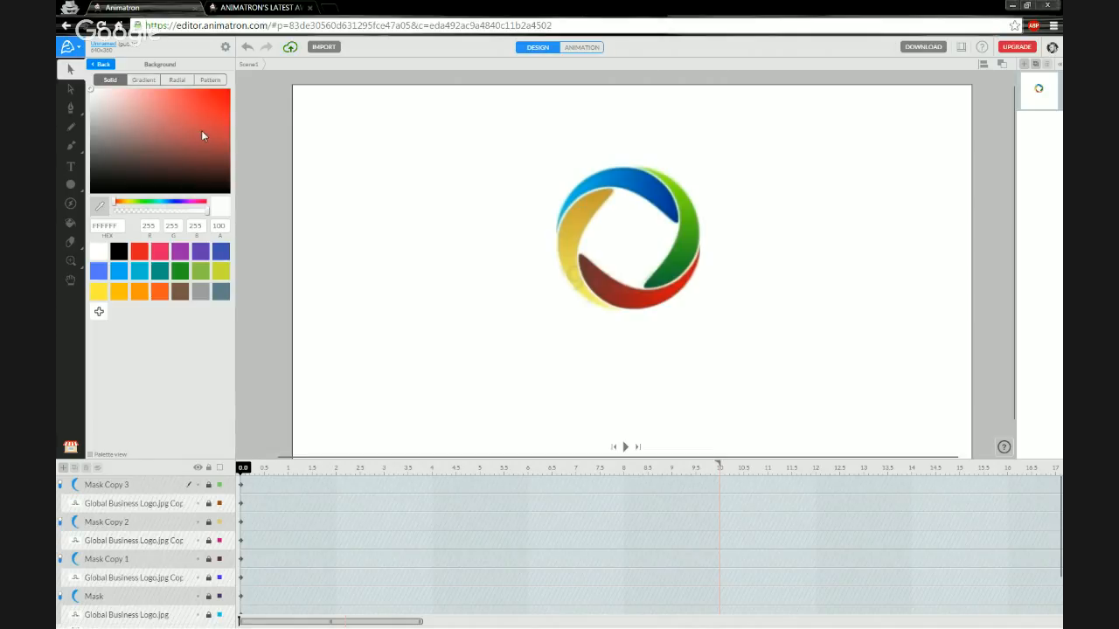
pyautogui.click(103, 64)
pyautogui.moveTo(590, 353); pyautogui.dragTo(571, 314)
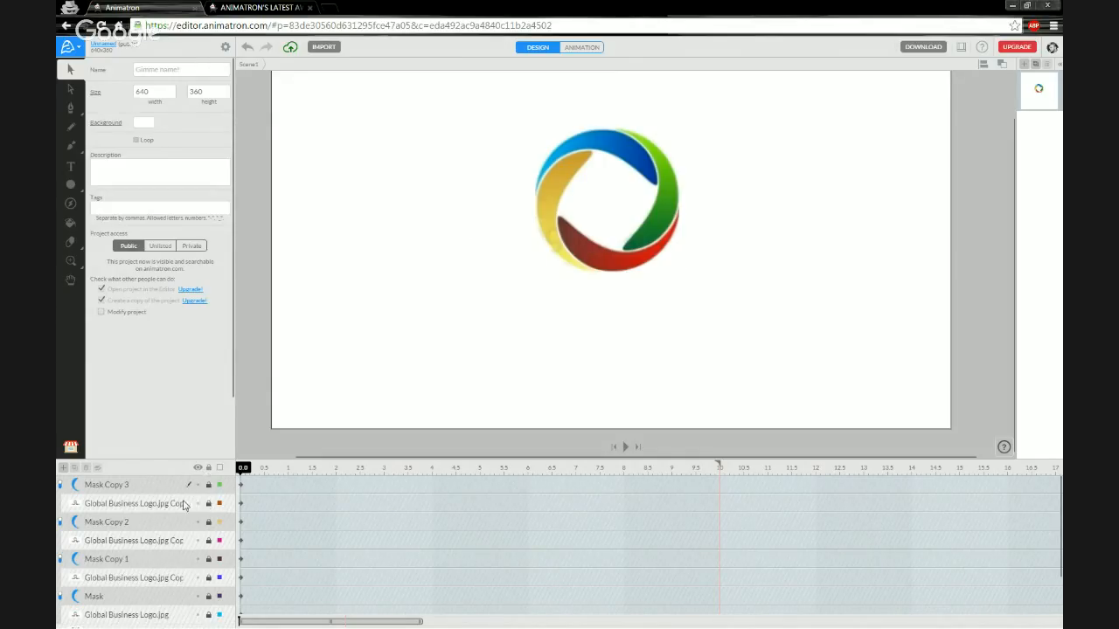
# Duplicate the Global Business Logo.jpg Copy layer and move the unmasked copy above Mask Copy 3.
pyautogui.click(155, 509)
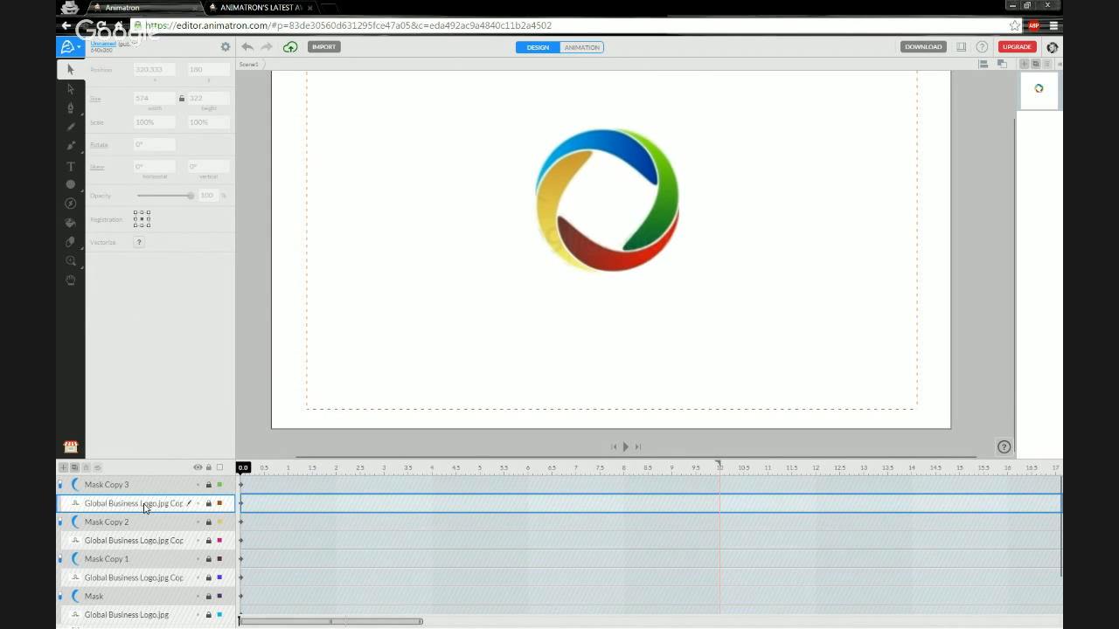
pyautogui.click(75, 470)
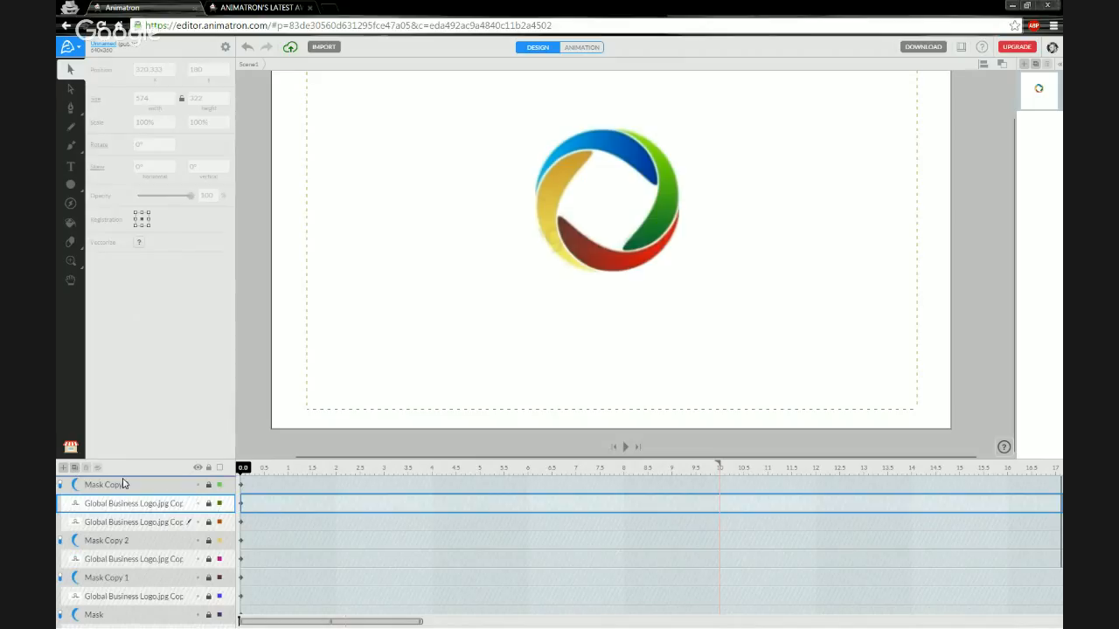
pyautogui.moveTo(123, 485); pyautogui.dragTo(135, 505)
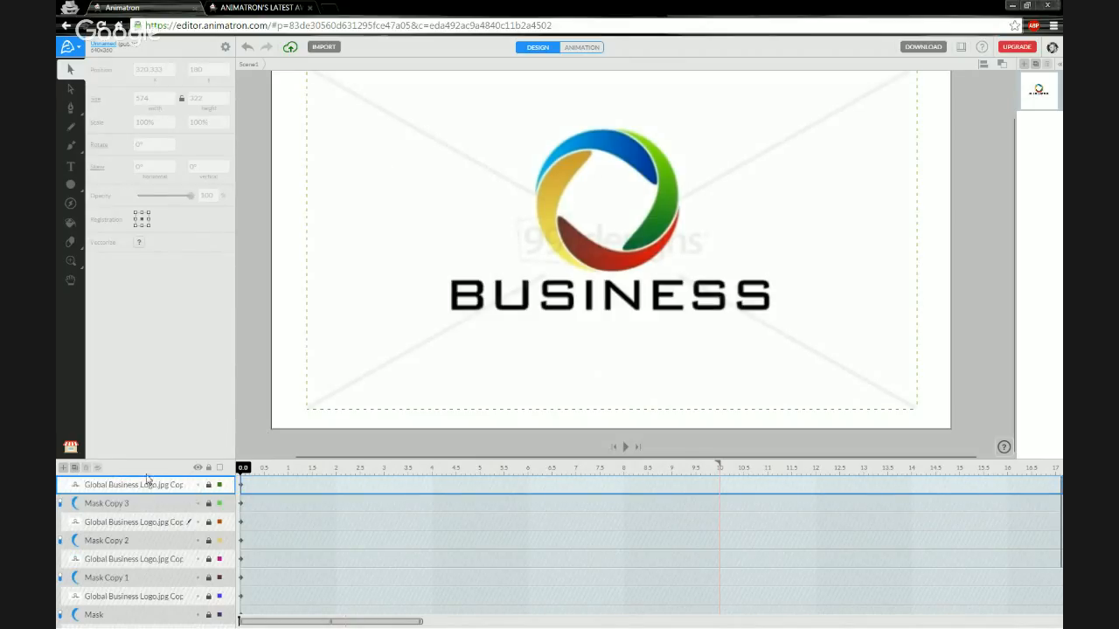
pyautogui.scroll(-4, 147, 508)
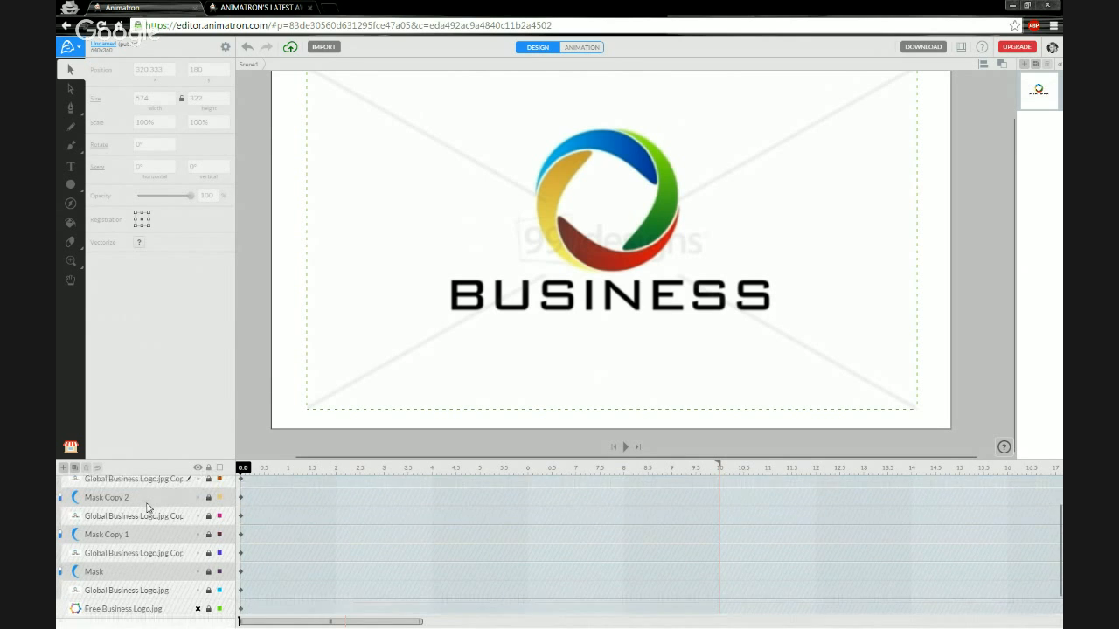
pyautogui.scroll(4, 147, 508)
pyautogui.scroll(1, 147, 508)
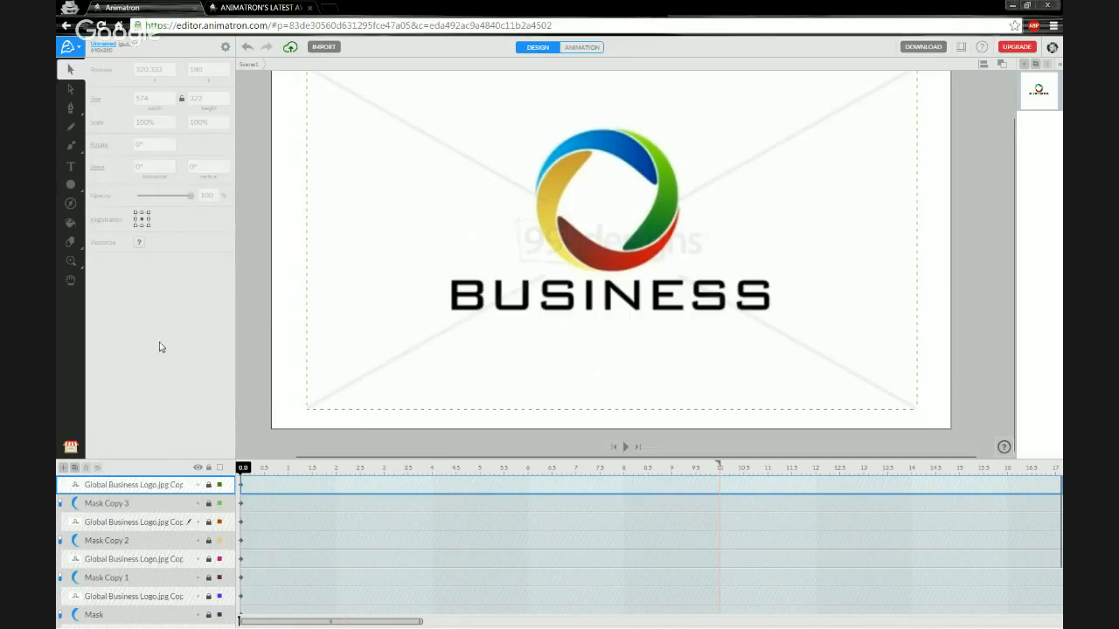
# Add 'BUSINESS' as a Verdana 30 text layer below the logo.
pyautogui.click(71, 167)
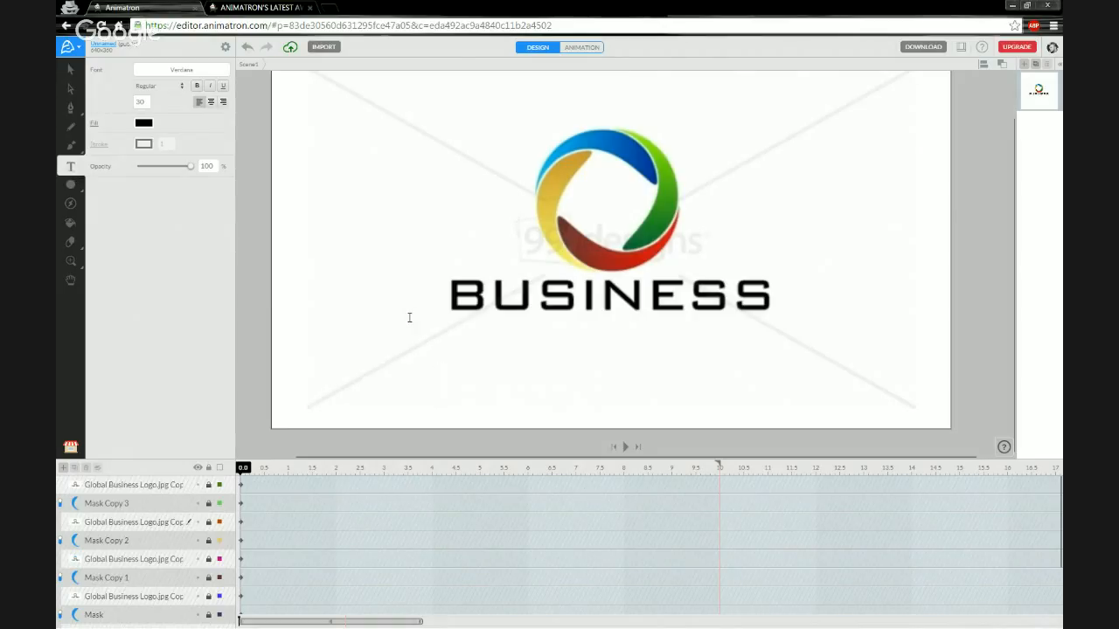
pyautogui.write('BUA')
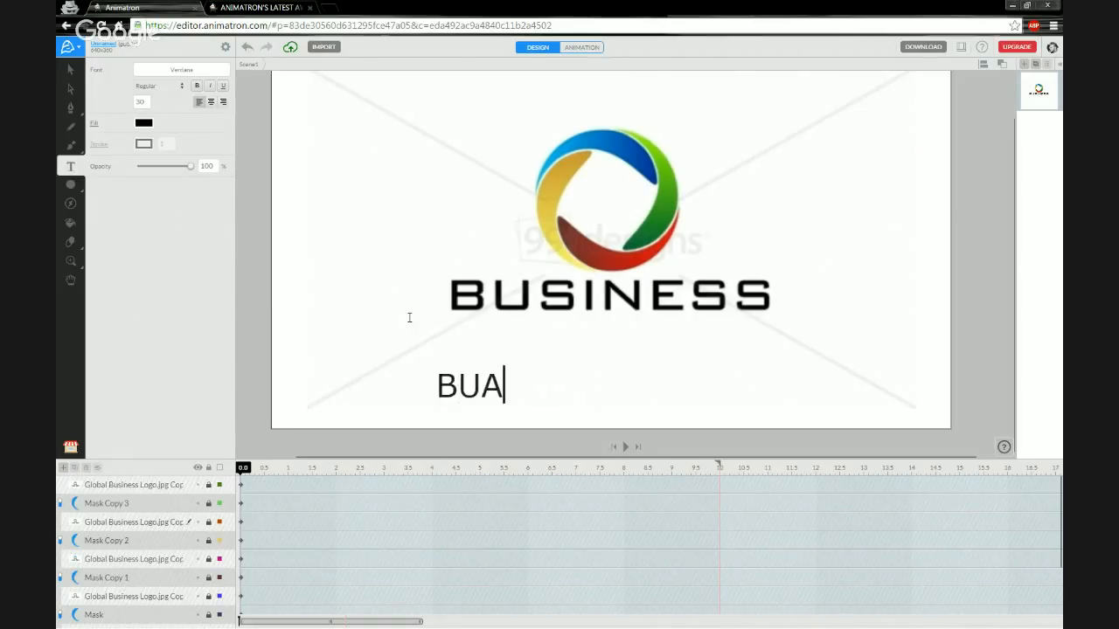
pyautogui.write('S')
pyautogui.press('BackSpace')
pyautogui.press('BackSpace')
pyautogui.write('SINESS')
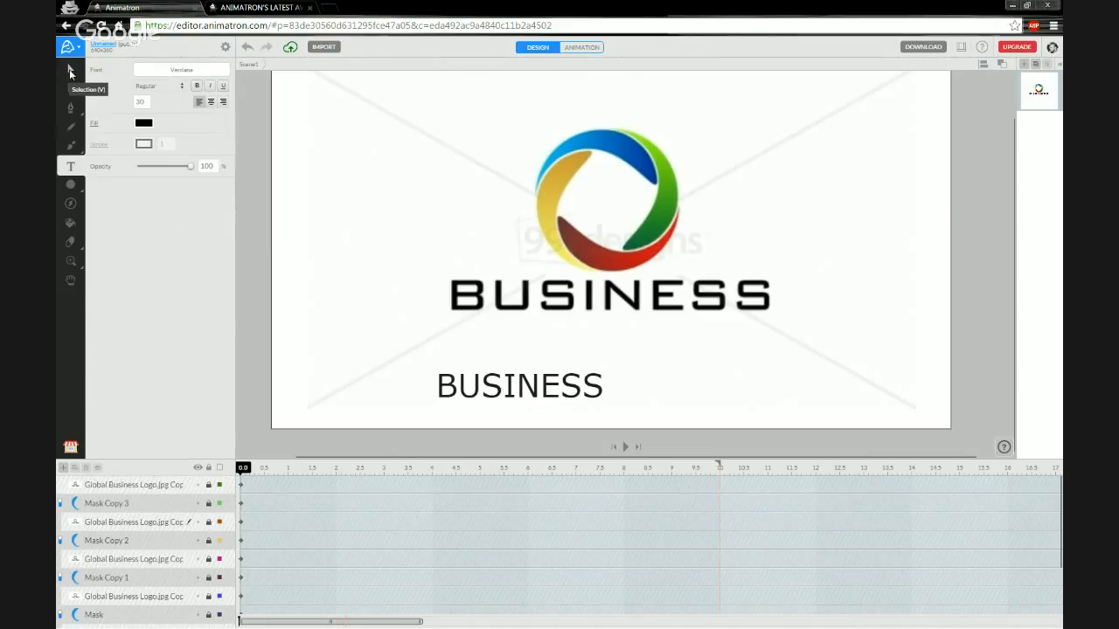
pyautogui.click(70, 74)
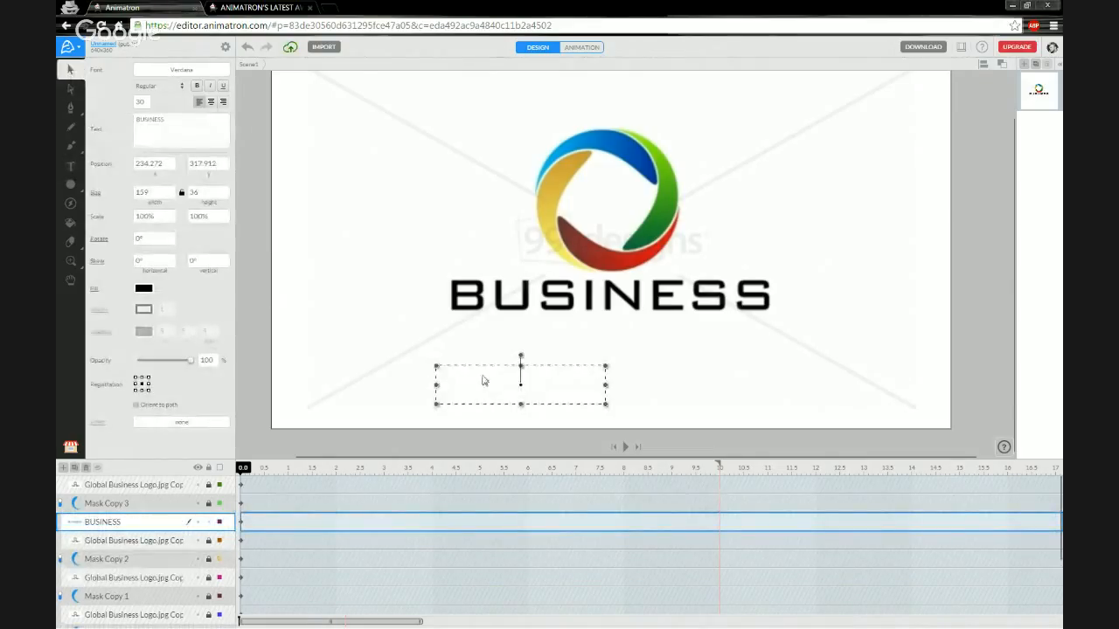
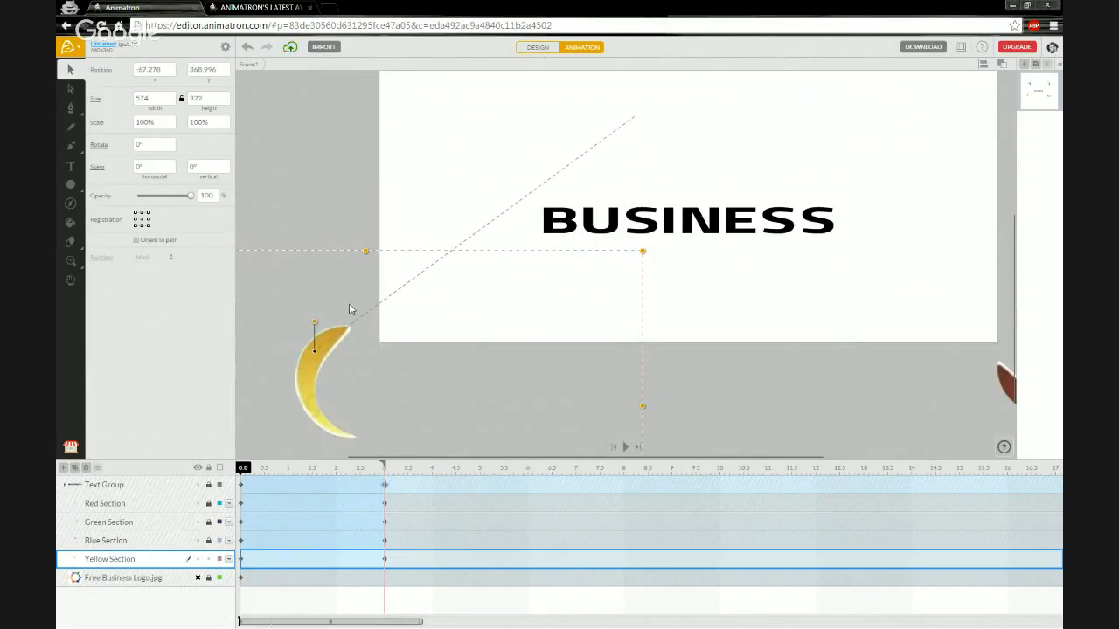
# At frame 0, rotate the yellow crescent a full 360° so it spins in toward BUSINESS.
pyautogui.moveTo(247, 470)
pyautogui.mouseDown()
pyautogui.moveTo(355, 460)
pyautogui.moveTo(253, 469)
pyautogui.moveTo(321, 456)
pyautogui.moveTo(400, 467)
pyautogui.moveTo(232, 472)
pyautogui.mouseUp()
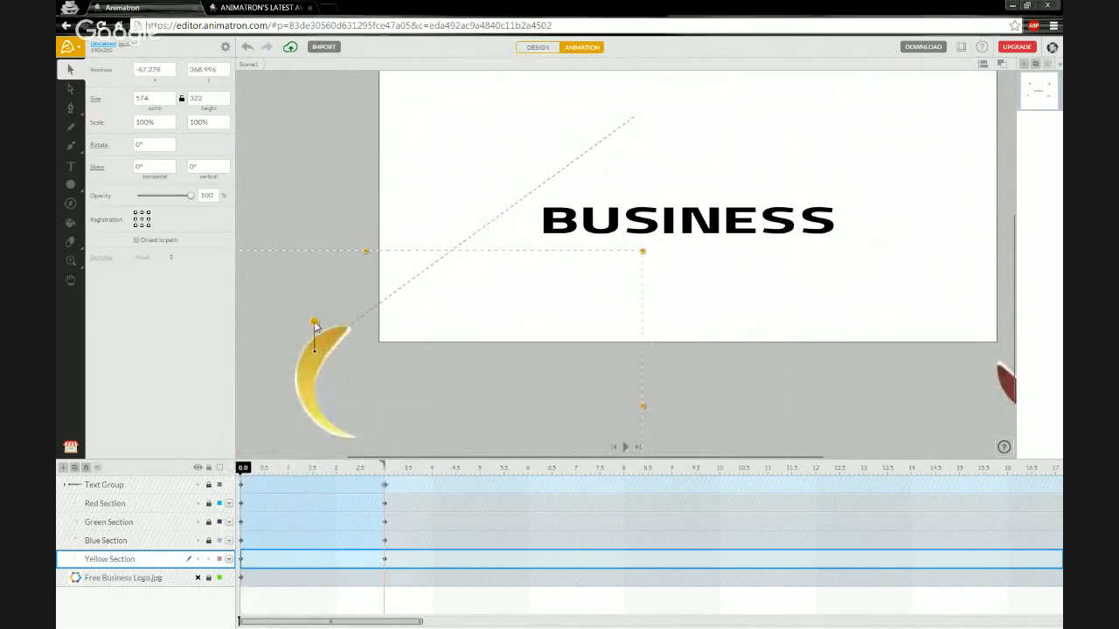
pyautogui.moveTo(315, 327); pyautogui.dragTo(306, 360)
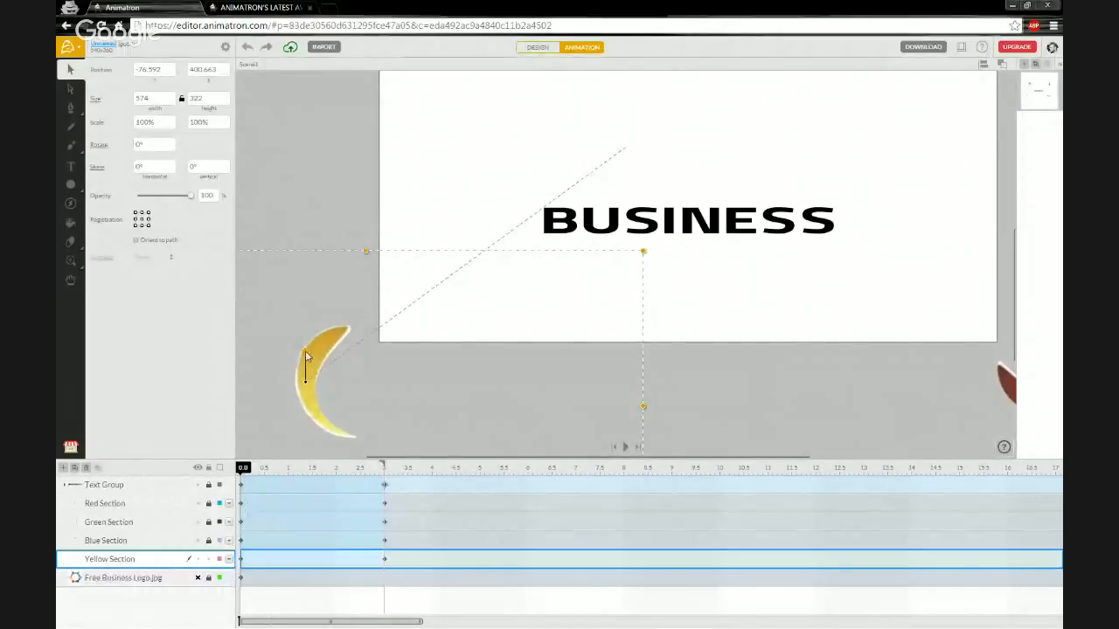
pyautogui.moveTo(307, 357)
pyautogui.mouseDown()
pyautogui.moveTo(316, 405)
pyautogui.moveTo(298, 402)
pyautogui.moveTo(288, 380)
pyautogui.moveTo(306, 364)
pyautogui.mouseUp()
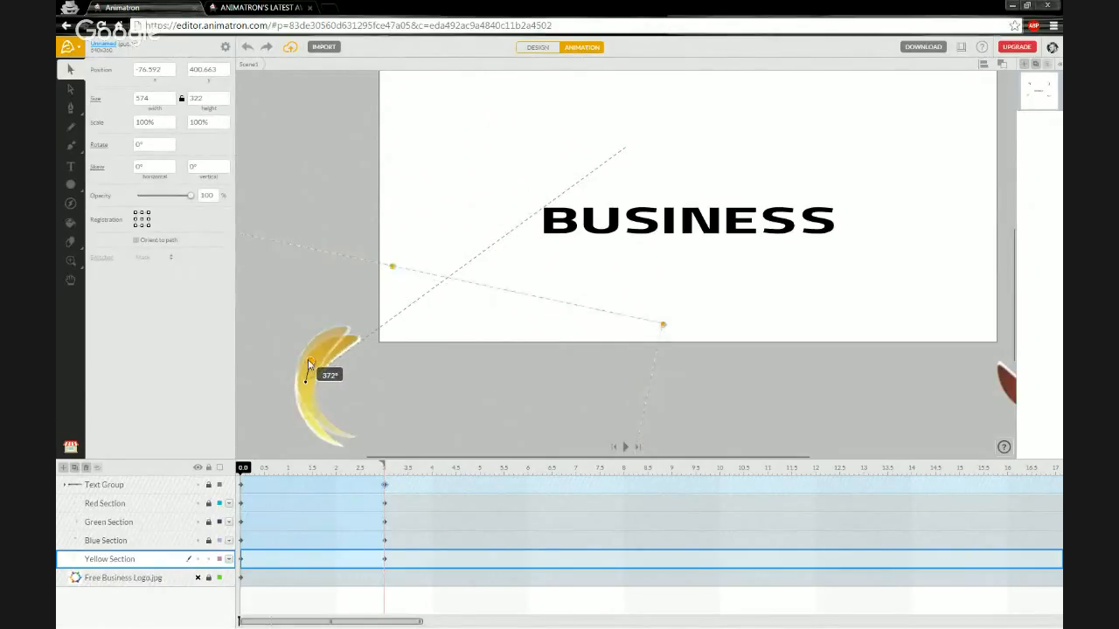
pyautogui.moveTo(306, 362); pyautogui.dragTo(306, 363)
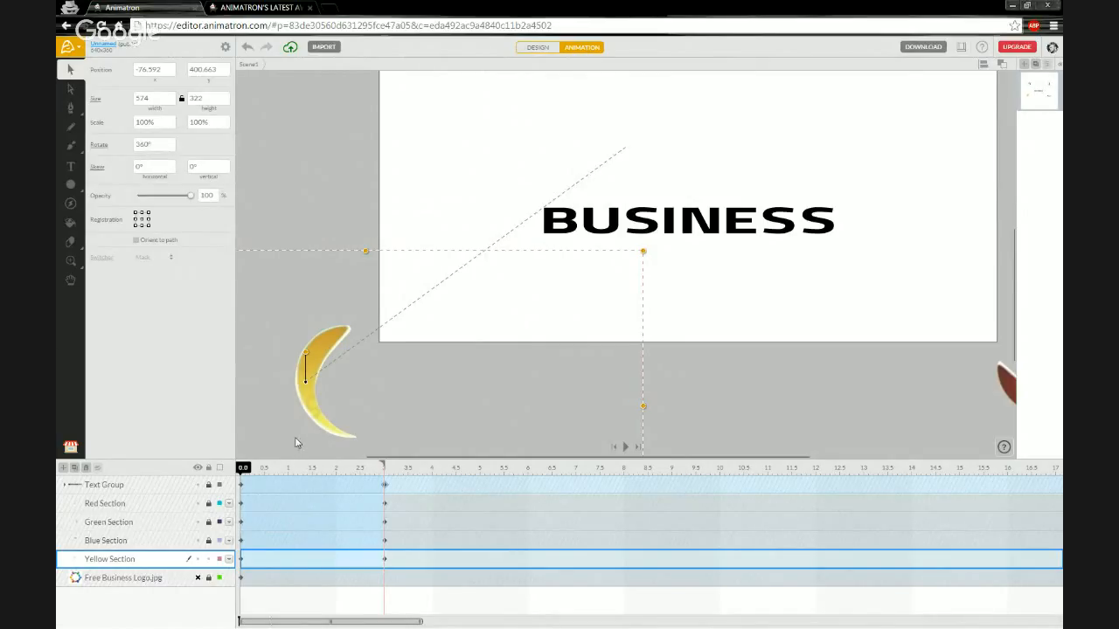
pyautogui.moveTo(245, 469)
pyautogui.mouseDown()
pyautogui.moveTo(411, 454)
pyautogui.moveTo(242, 461)
pyautogui.moveTo(376, 455)
pyautogui.moveTo(400, 440)
pyautogui.moveTo(254, 446)
pyautogui.moveTo(385, 449)
pyautogui.moveTo(268, 456)
pyautogui.moveTo(383, 453)
pyautogui.moveTo(253, 464)
pyautogui.moveTo(263, 469)
pyautogui.moveTo(384, 467)
pyautogui.moveTo(229, 473)
pyautogui.moveTo(379, 467)
pyautogui.moveTo(237, 470)
pyautogui.mouseUp()
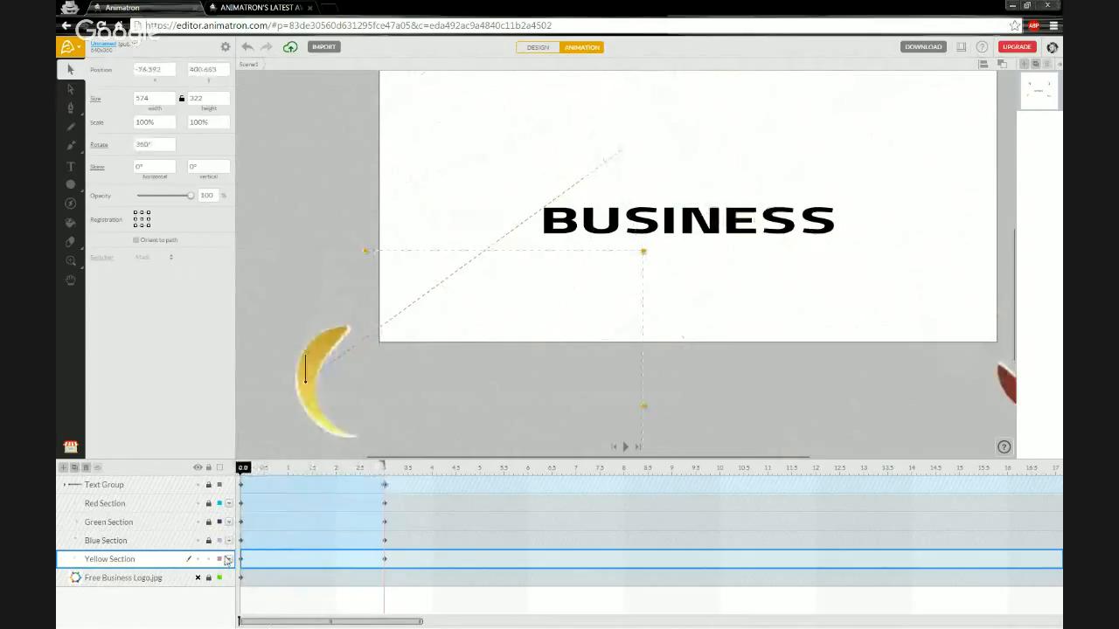
pyautogui.moveTo(338, 148); pyautogui.dragTo(354, 392)
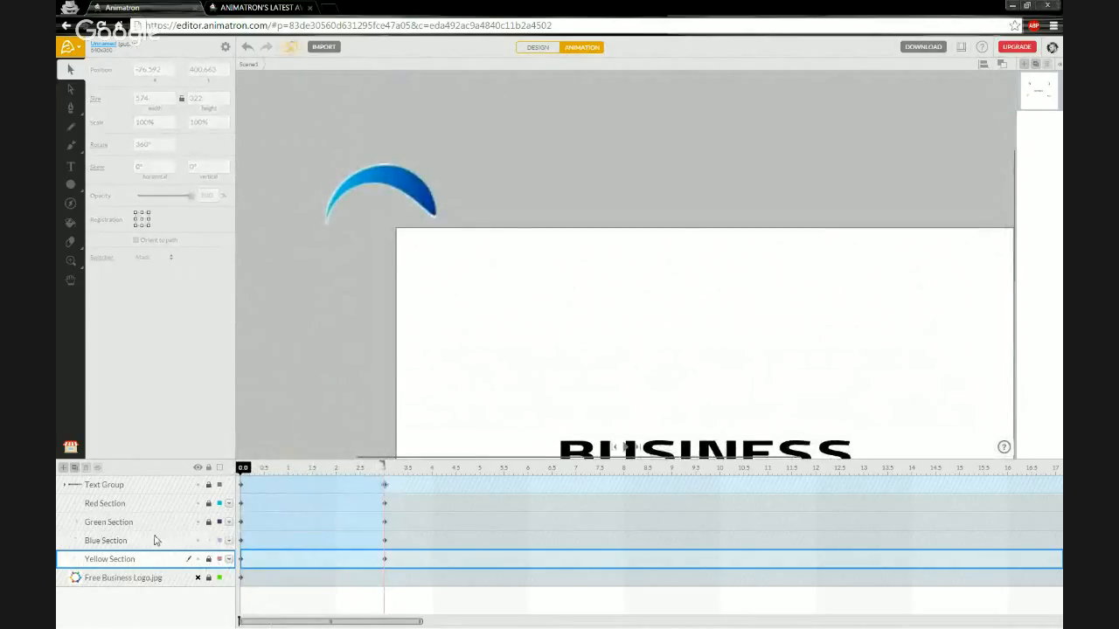
# Start the blue arc above the stage at -7.709, -54.896 with a 360° rotation.
pyautogui.click(157, 539)
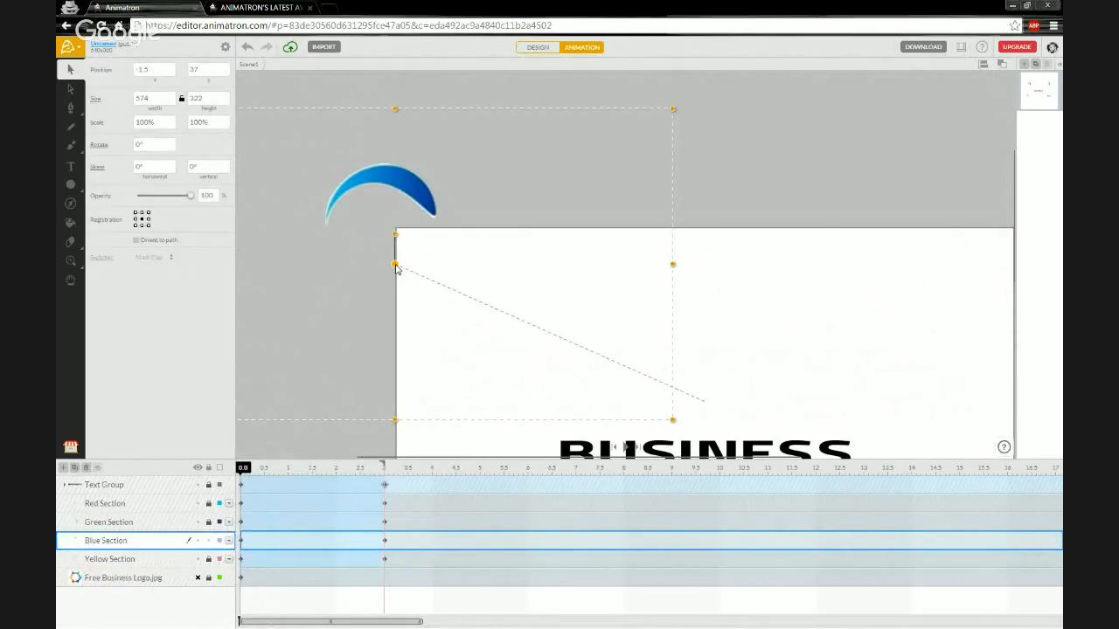
pyautogui.moveTo(395, 266); pyautogui.dragTo(389, 176)
pyautogui.moveTo(393, 151)
pyautogui.mouseDown()
pyautogui.moveTo(370, 185)
pyautogui.moveTo(390, 148)
pyautogui.mouseUp()
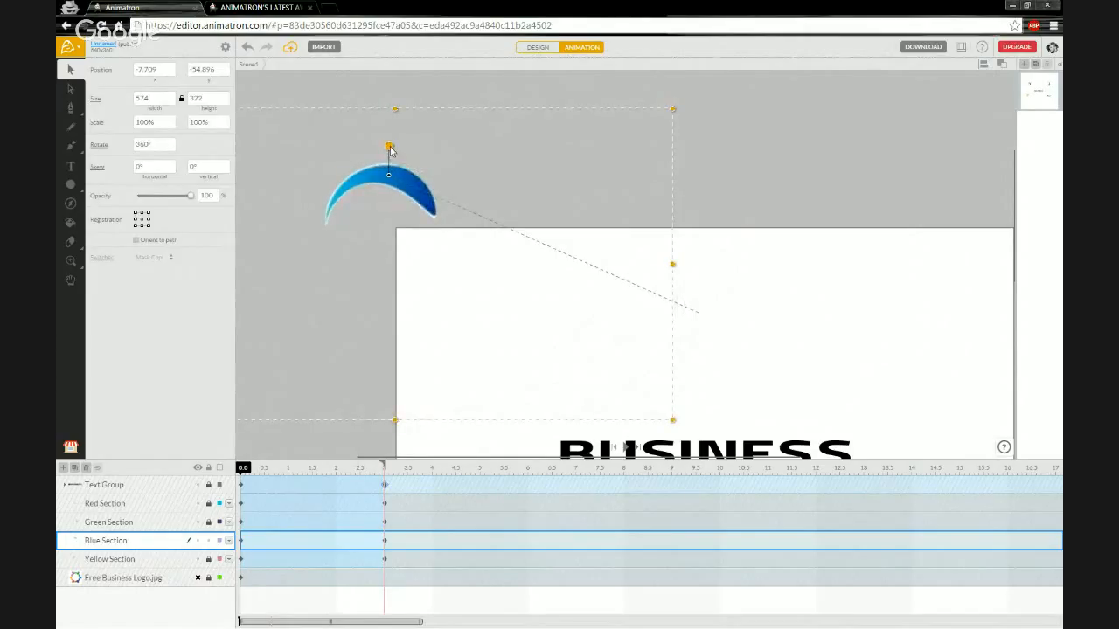
pyautogui.moveTo(244, 471)
pyautogui.mouseDown()
pyautogui.moveTo(384, 467)
pyautogui.moveTo(243, 468)
pyautogui.mouseUp()
pyautogui.moveTo(618, 337); pyautogui.dragTo(372, 348)
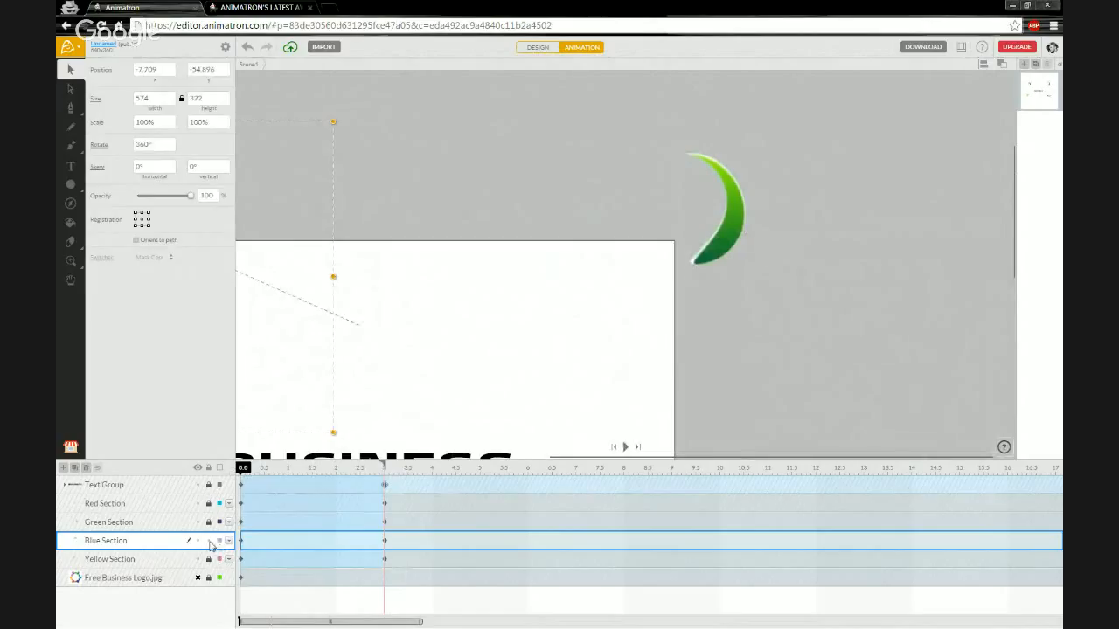
# Move the green arc's start up-right to 701.036, -25.376 and rotate it 360°.
pyautogui.click(157, 523)
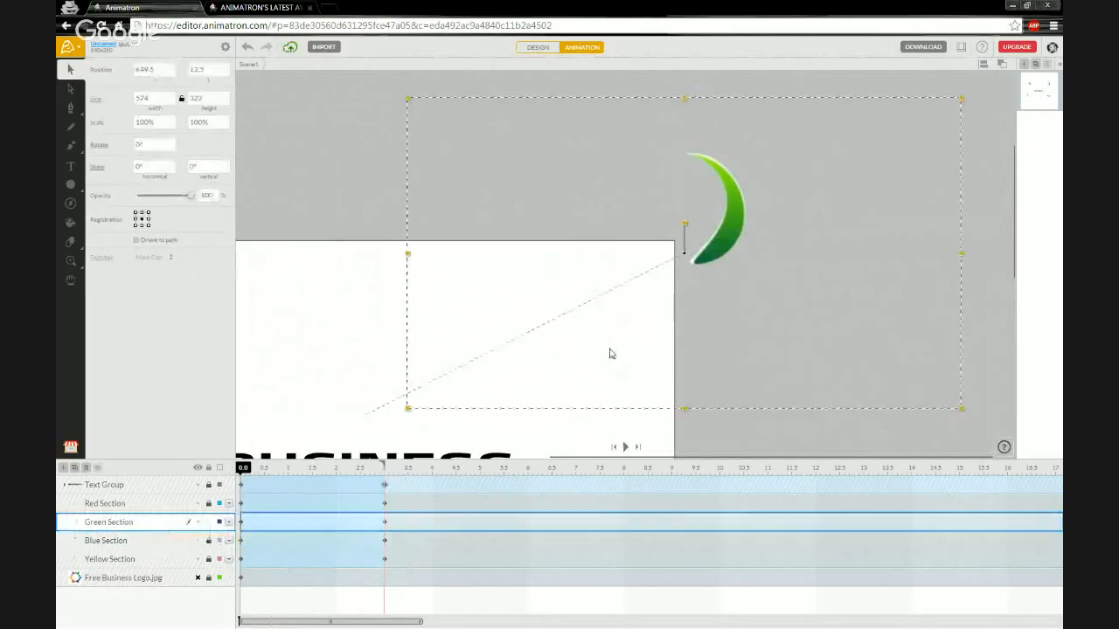
pyautogui.moveTo(684, 256); pyautogui.dragTo(732, 187)
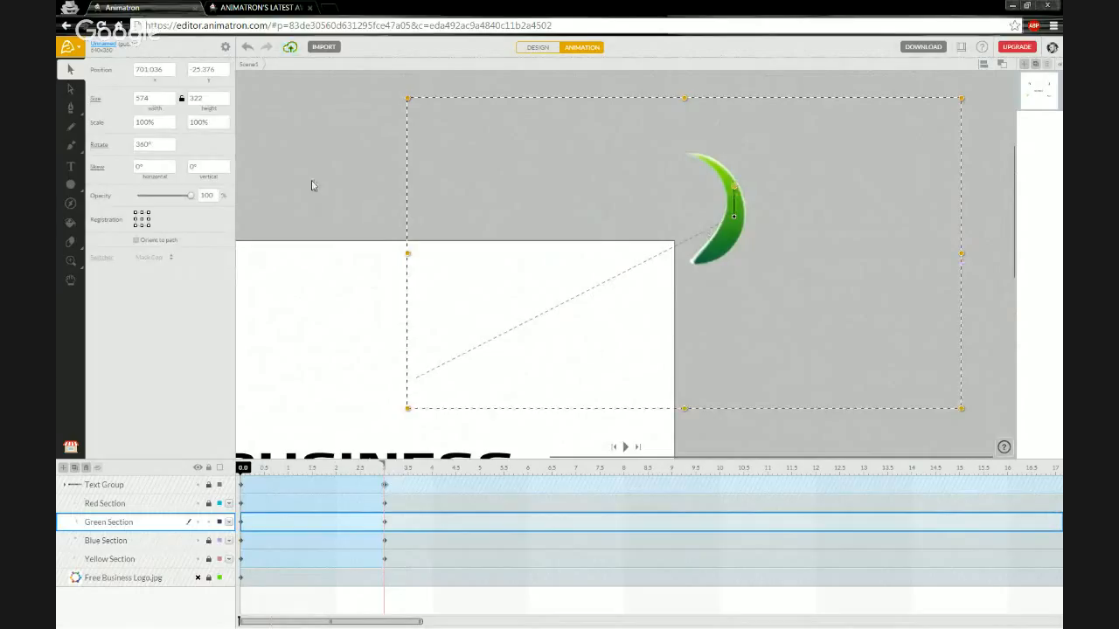
pyautogui.click(156, 150)
pyautogui.click(289, 166)
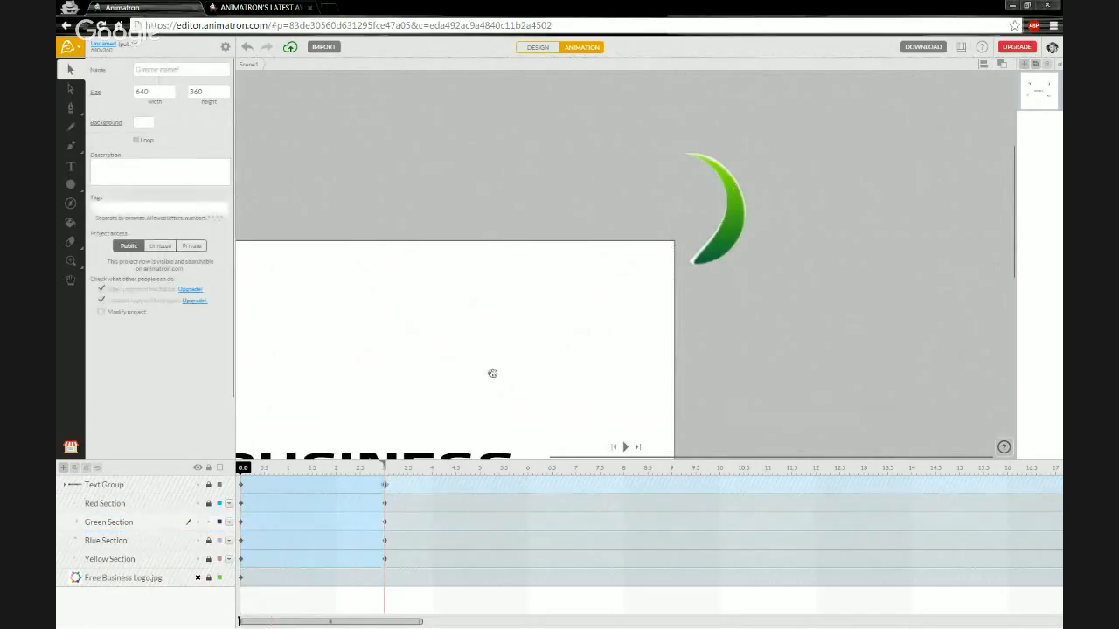
pyautogui.moveTo(492, 372); pyautogui.dragTo(544, 155)
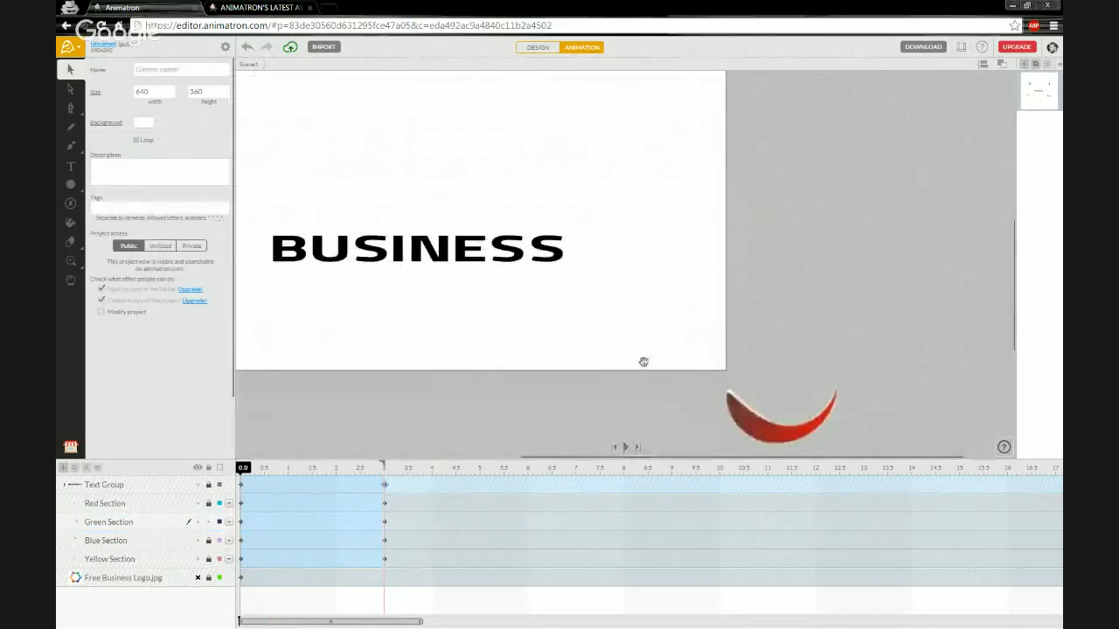
pyautogui.moveTo(617, 351); pyautogui.dragTo(621, 327)
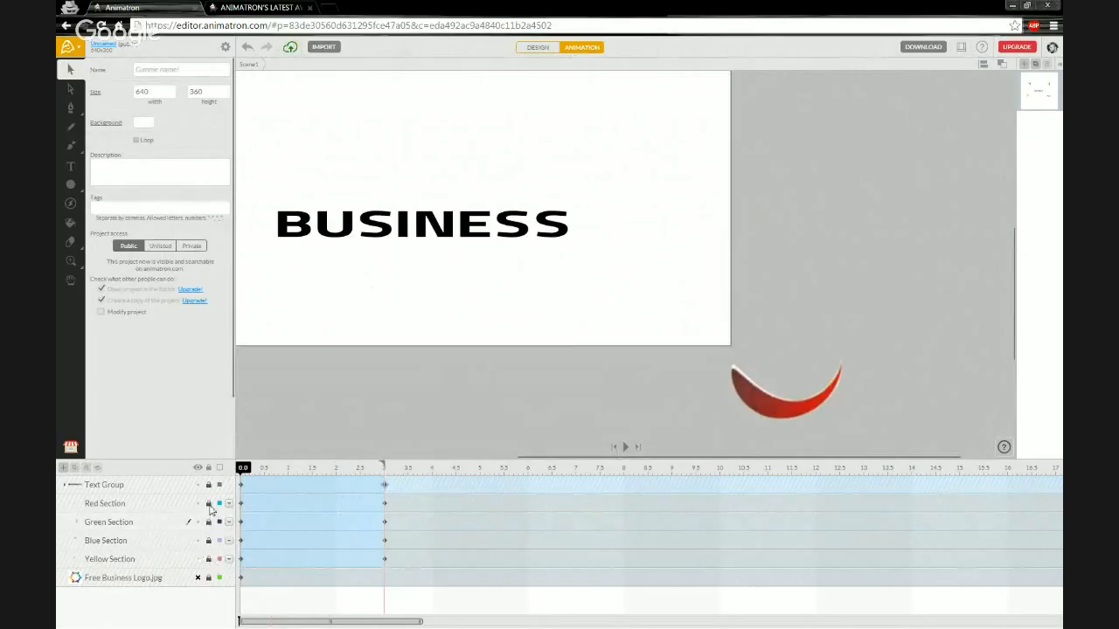
# Select the Red Section arc and set its Rotate value to 360°.
pyautogui.click(144, 505)
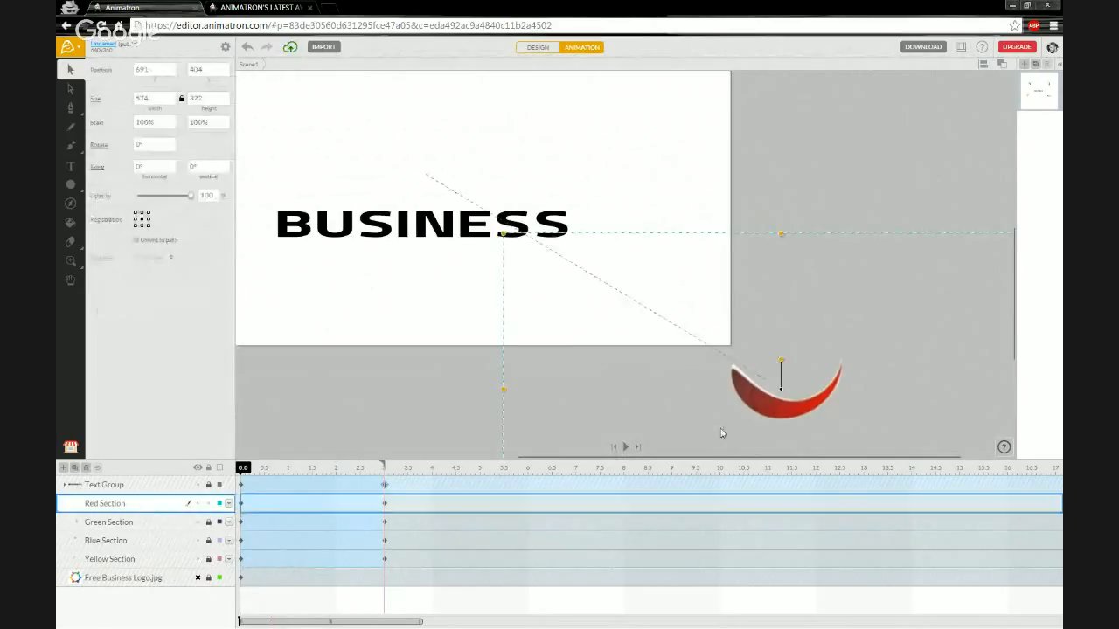
pyautogui.moveTo(783, 393); pyautogui.dragTo(785, 398)
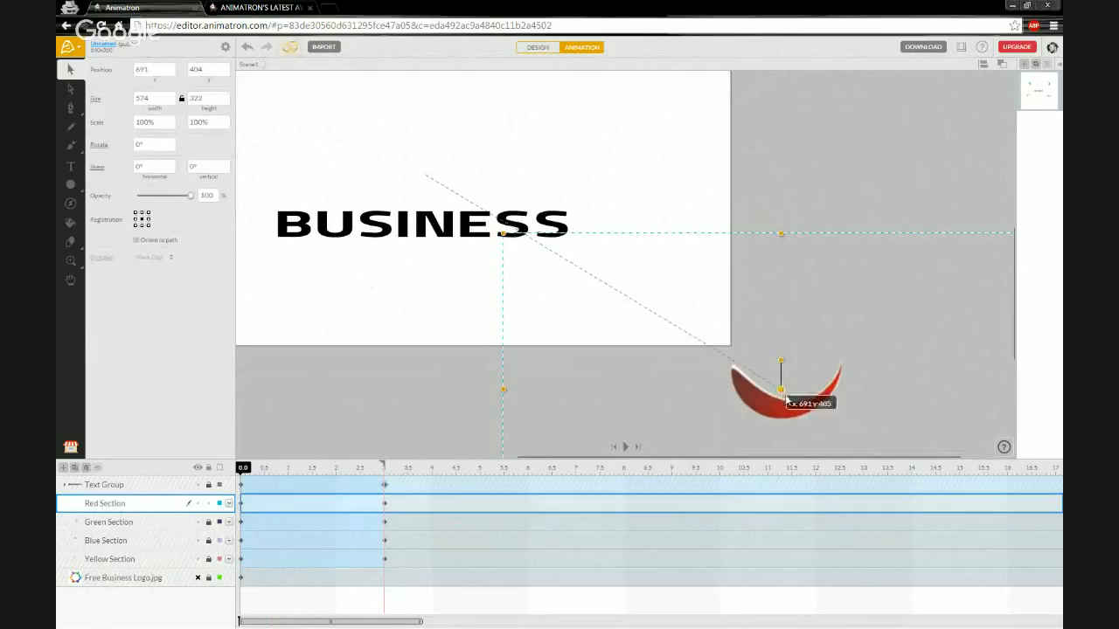
pyautogui.doubleClick(786, 398)
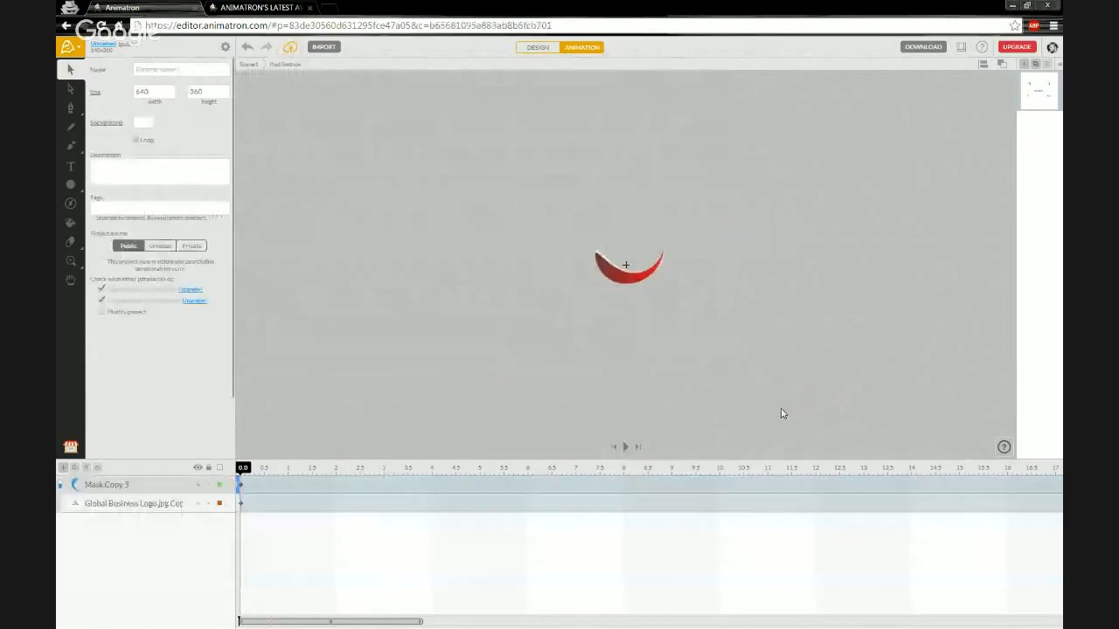
pyautogui.click(251, 68)
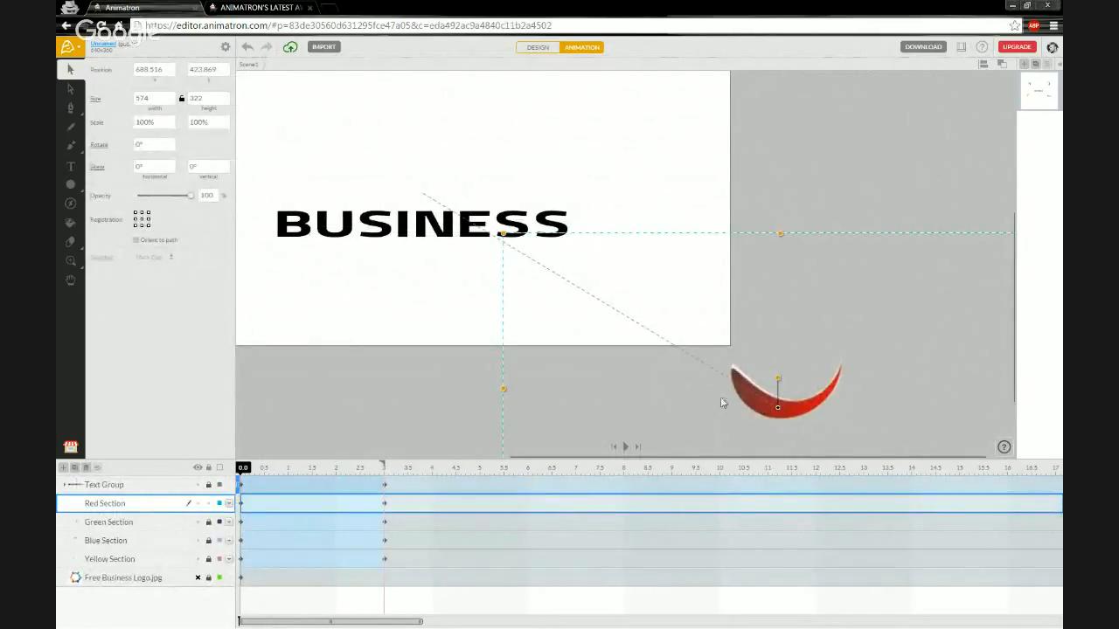
pyautogui.moveTo(720, 411); pyautogui.dragTo(682, 356)
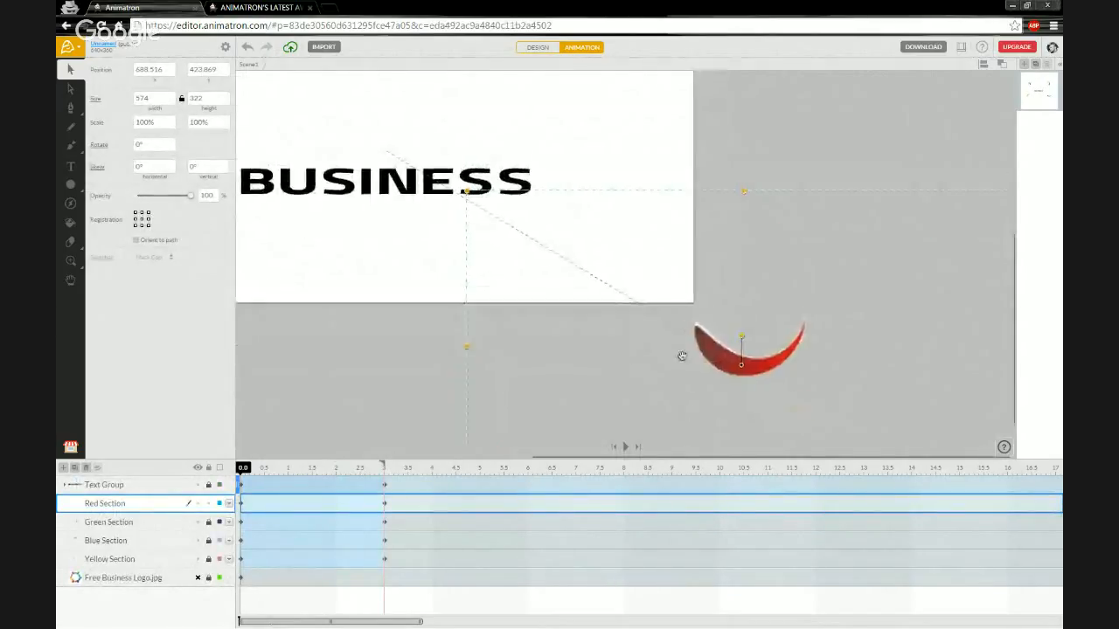
pyautogui.click(156, 146)
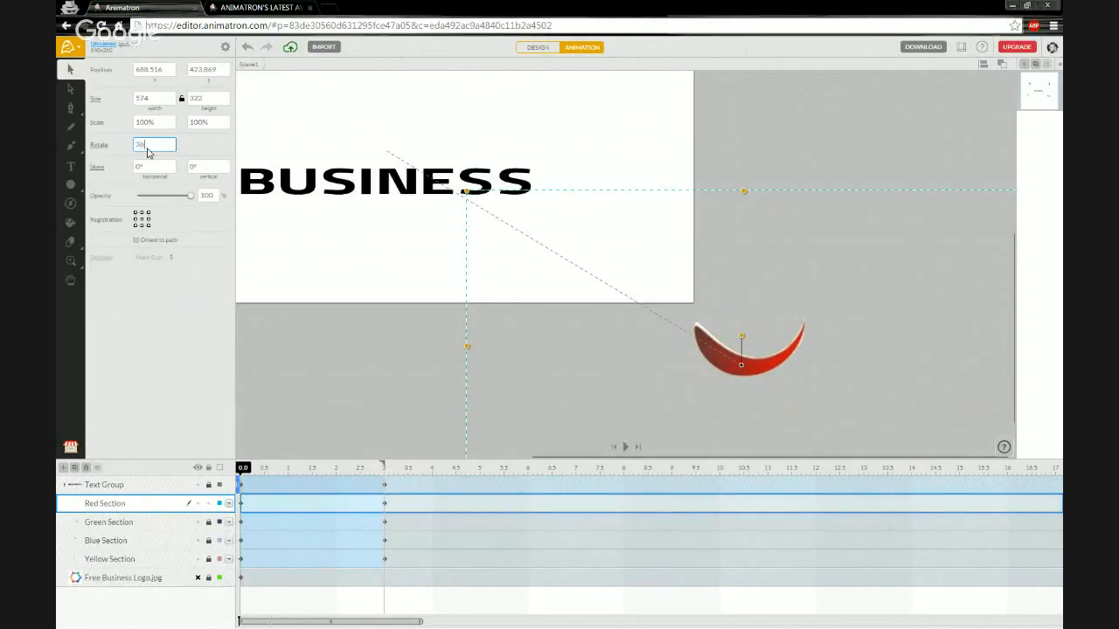
pyautogui.write('360')
pyautogui.press('Return')
# Zoom out, centre the stage and play the animation to preview the spinning arcs.
pyautogui.moveTo(240, 477); pyautogui.dragTo(386, 464)
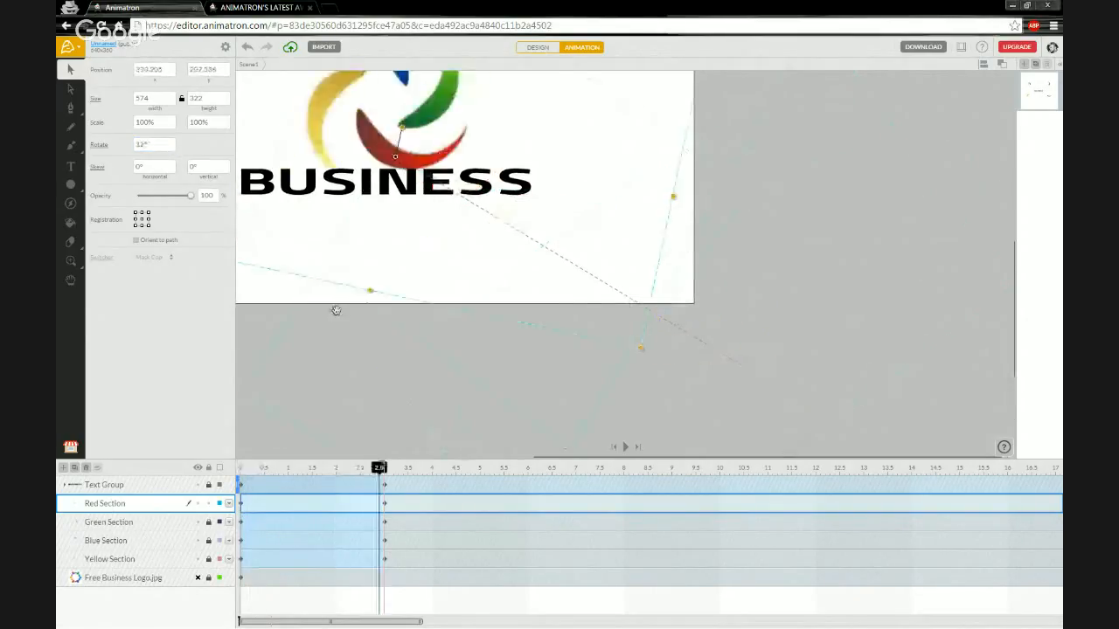
pyautogui.moveTo(389, 363); pyautogui.dragTo(408, 398)
pyautogui.scroll(-4, 370, 314)
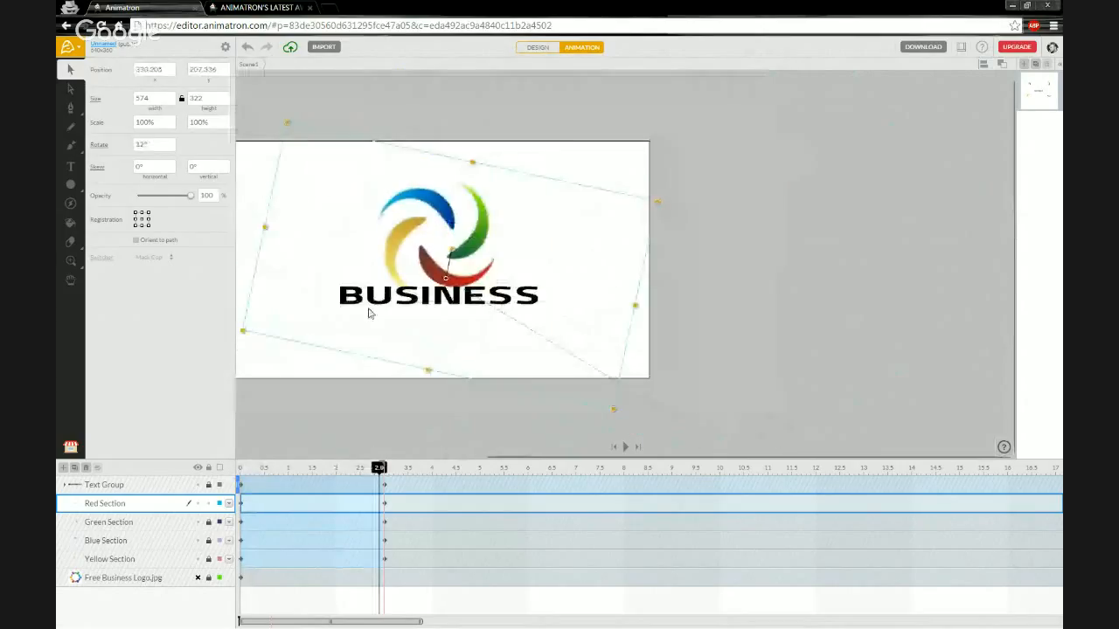
pyautogui.moveTo(314, 321); pyautogui.dragTo(428, 330)
pyautogui.press('Return')
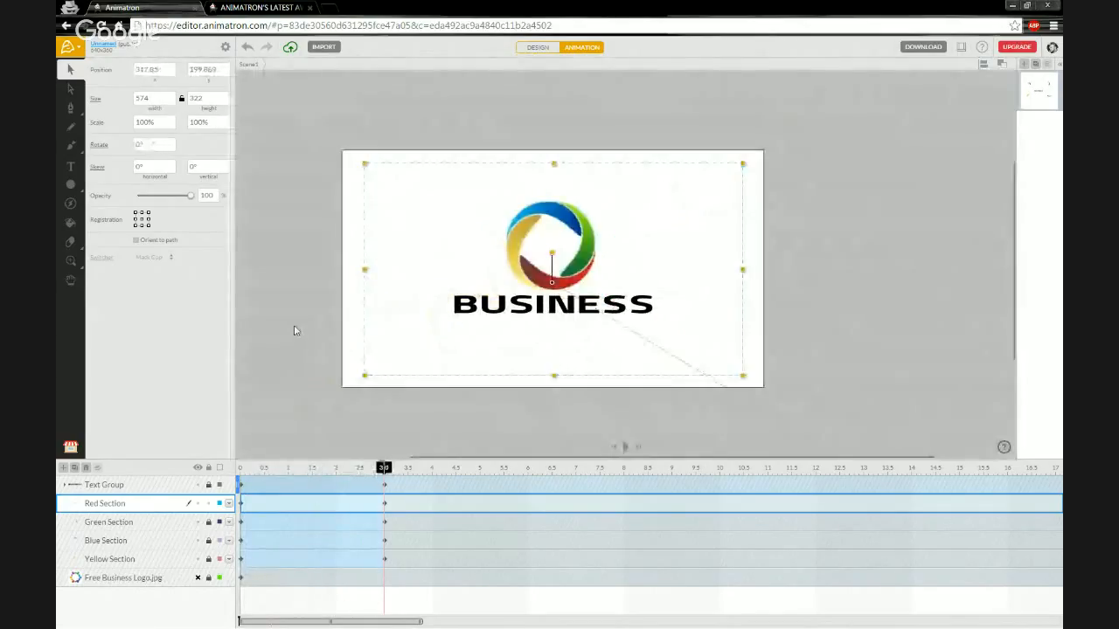
pyautogui.press('Return')
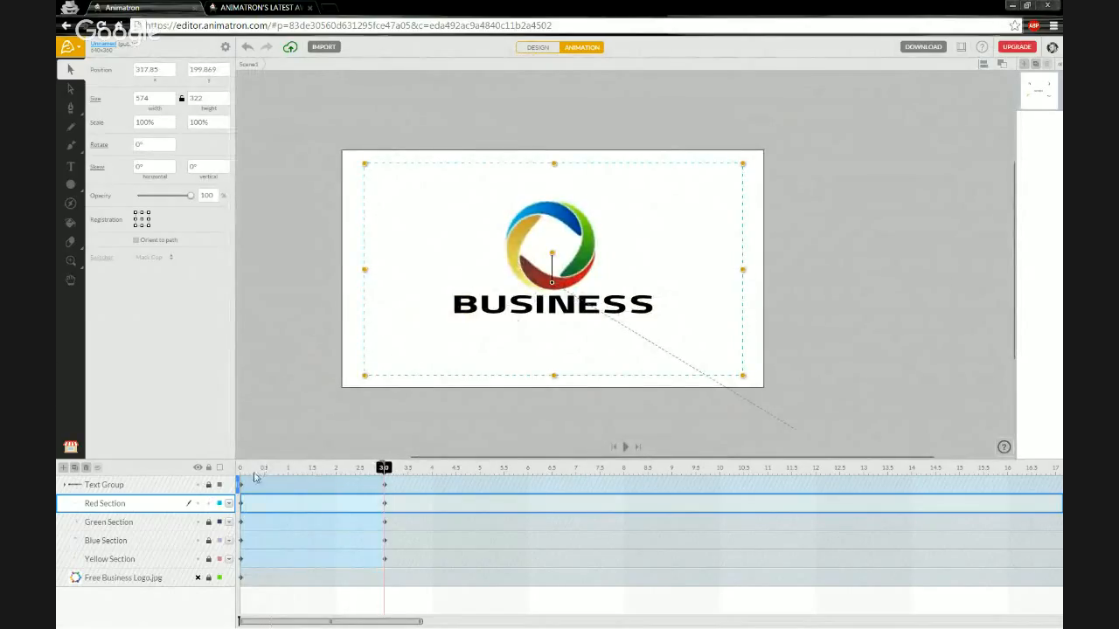
pyautogui.press('space')
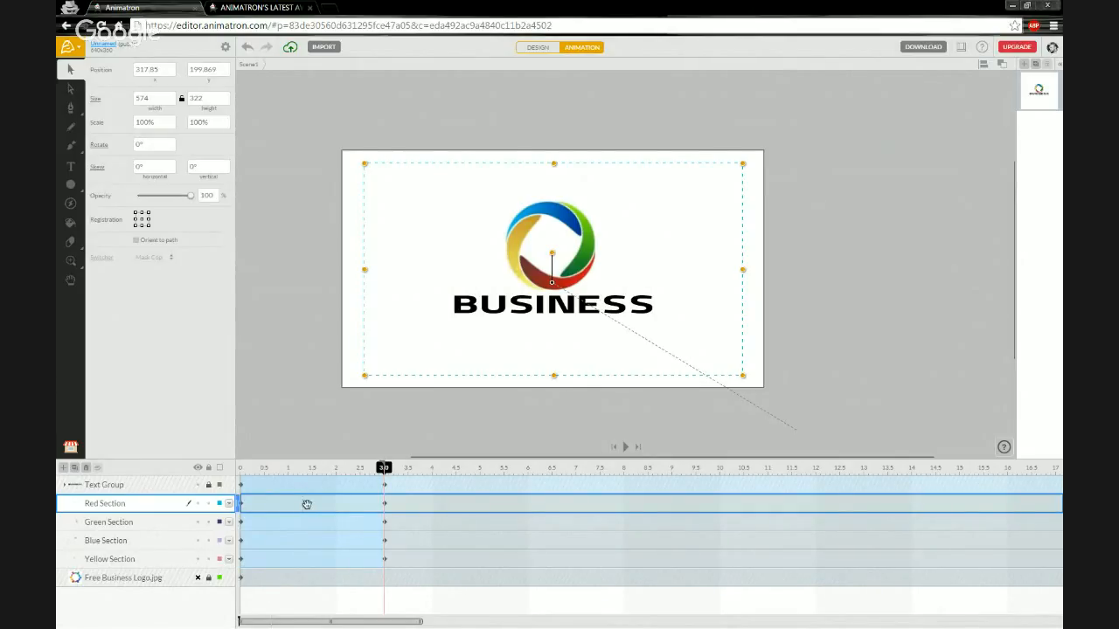
# Give the red arc's keyframes EXPO easing, set to ease OUT only with IN unchecked.
pyautogui.rightClick(307, 504)
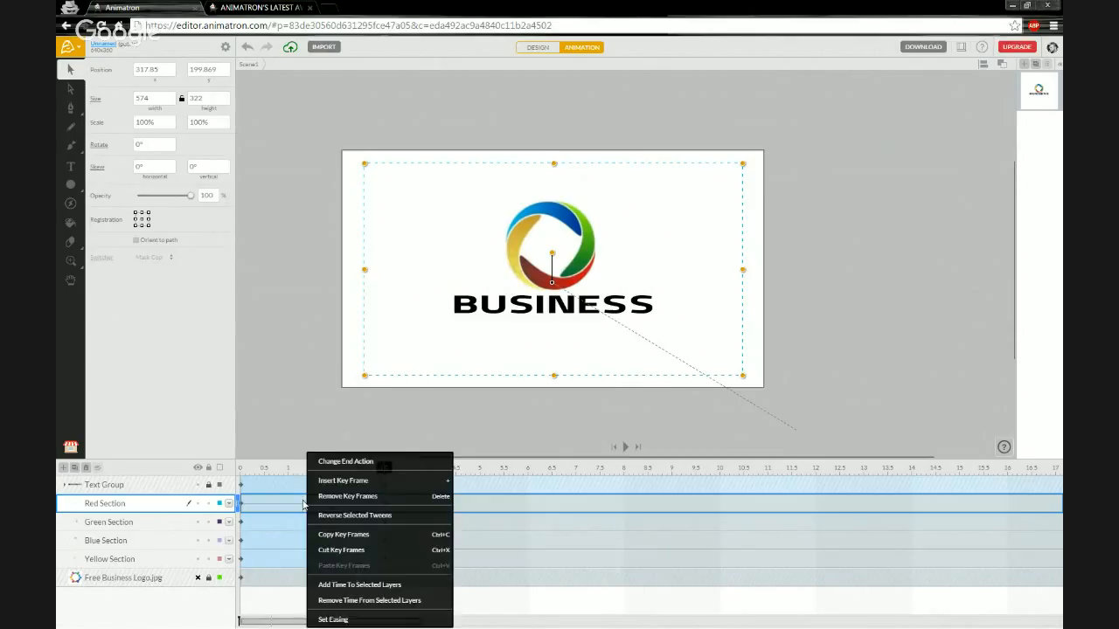
pyautogui.click(334, 619)
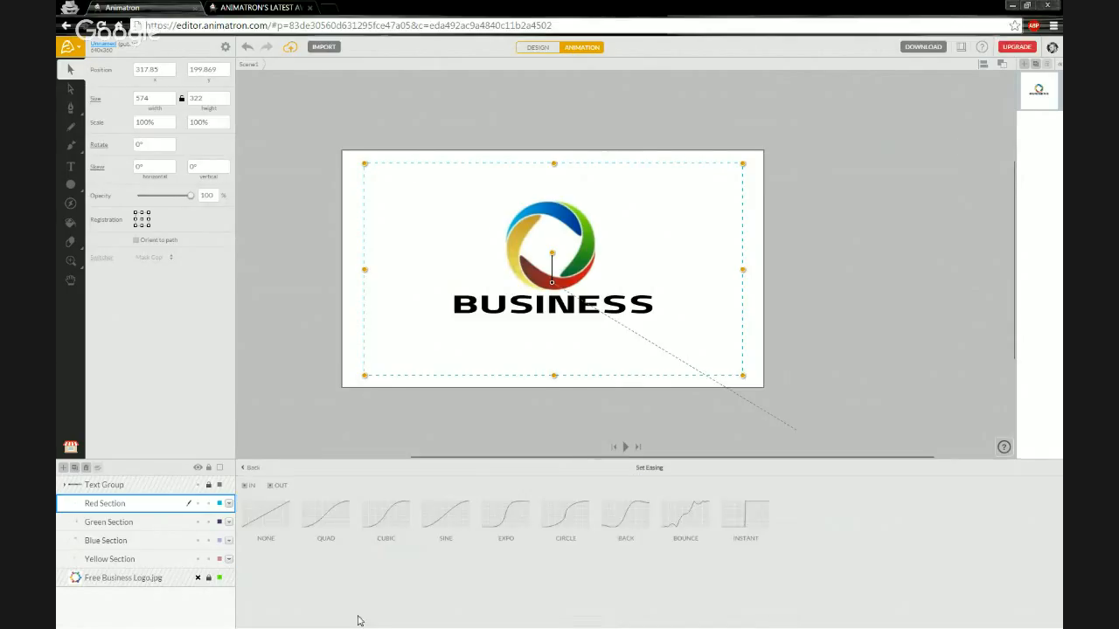
pyautogui.click(325, 515)
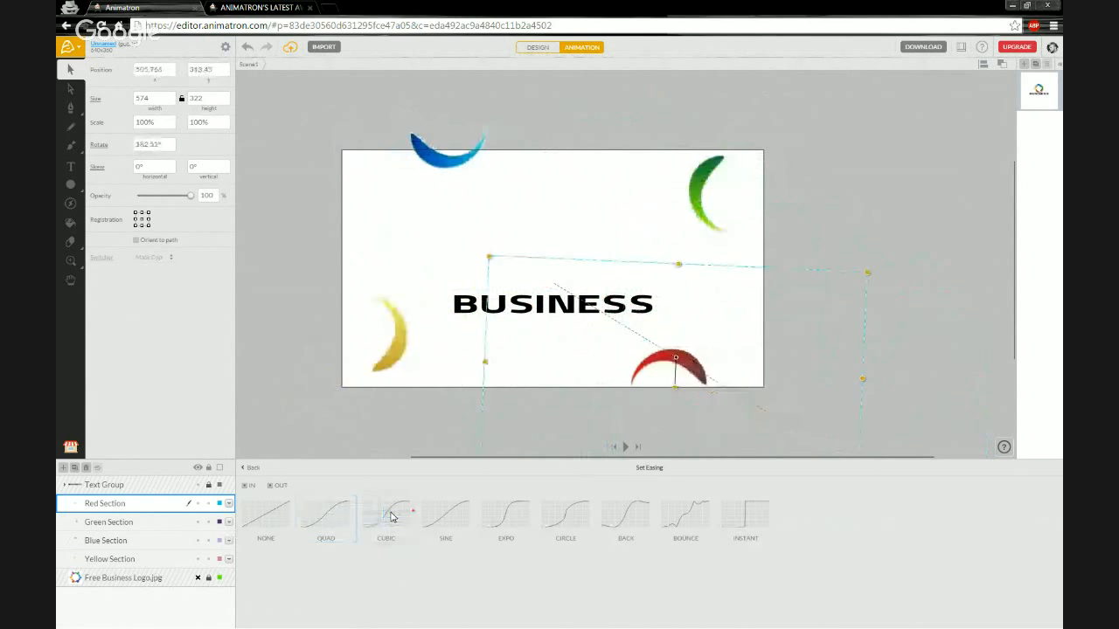
pyautogui.click(390, 518)
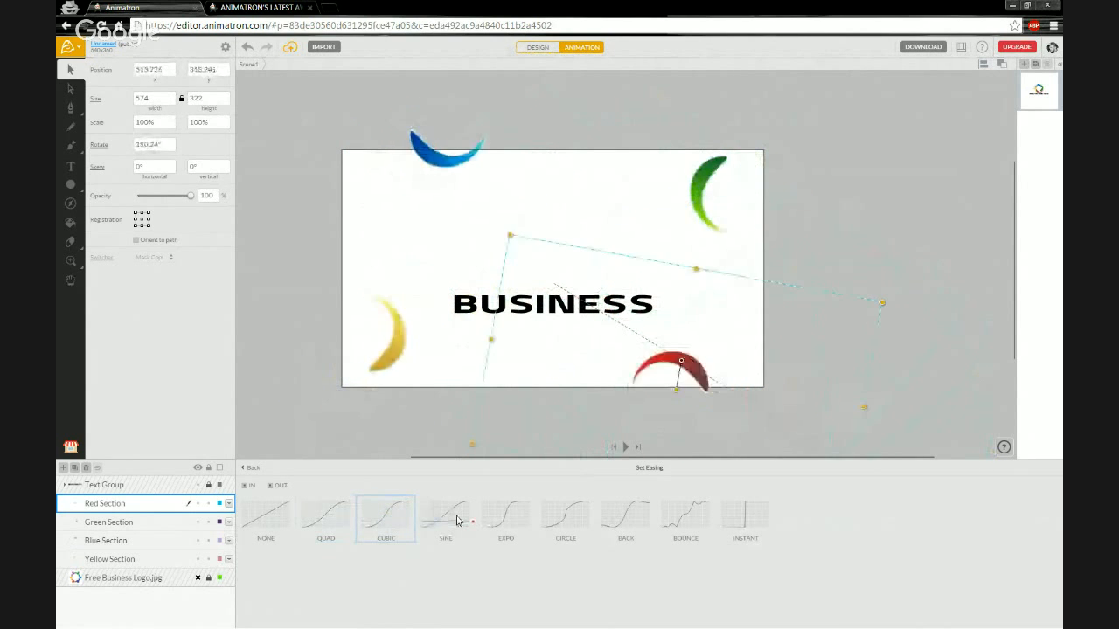
pyautogui.click(502, 522)
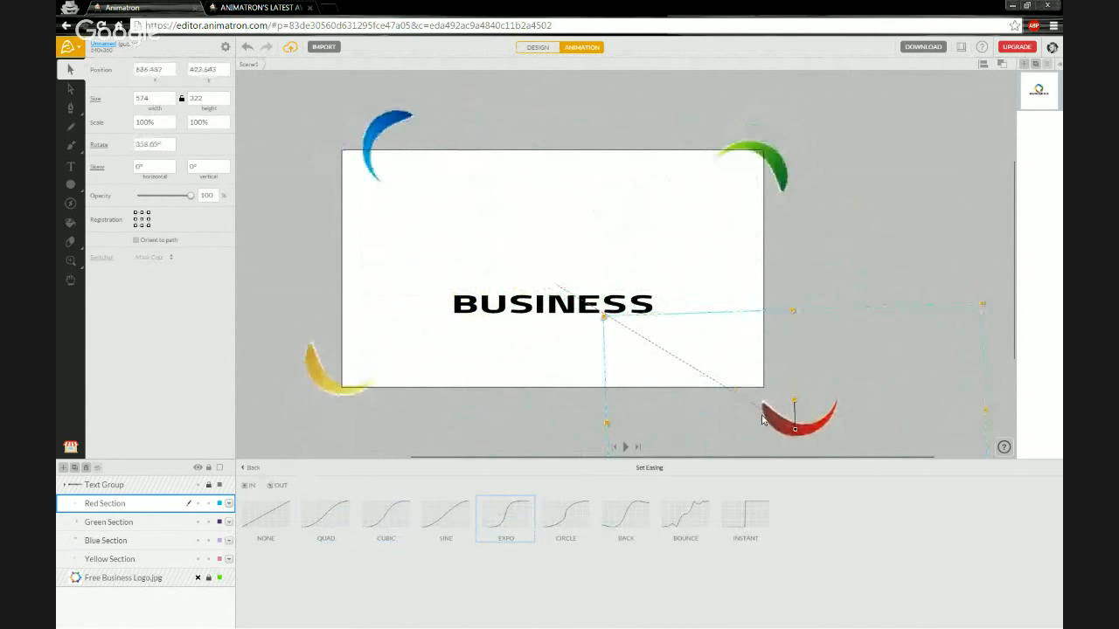
pyautogui.click(250, 486)
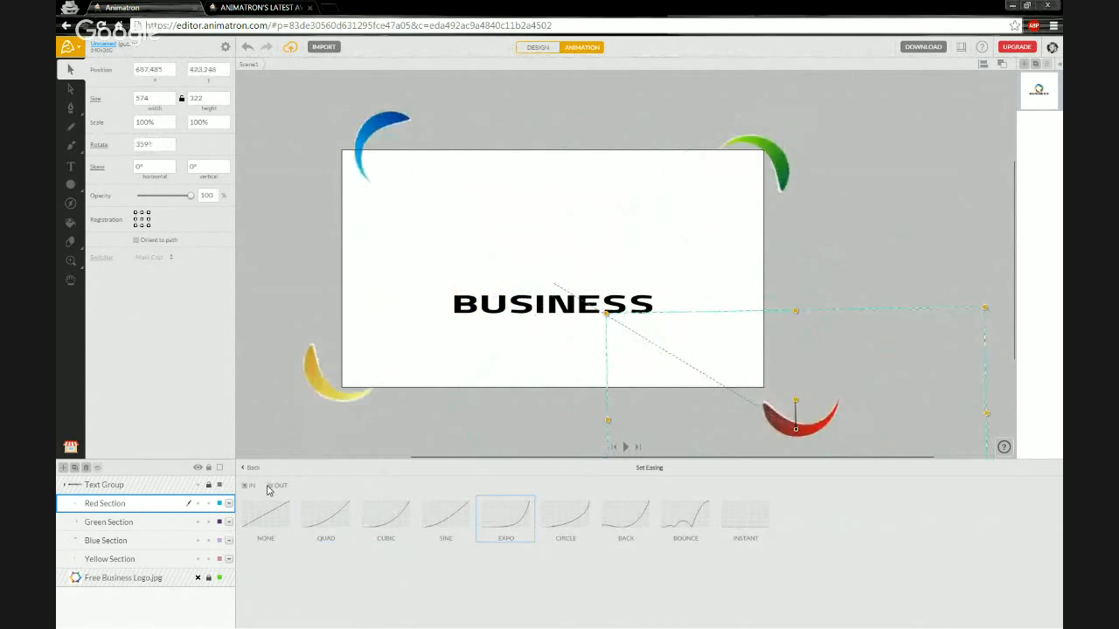
pyautogui.click(271, 488)
pyautogui.click(245, 487)
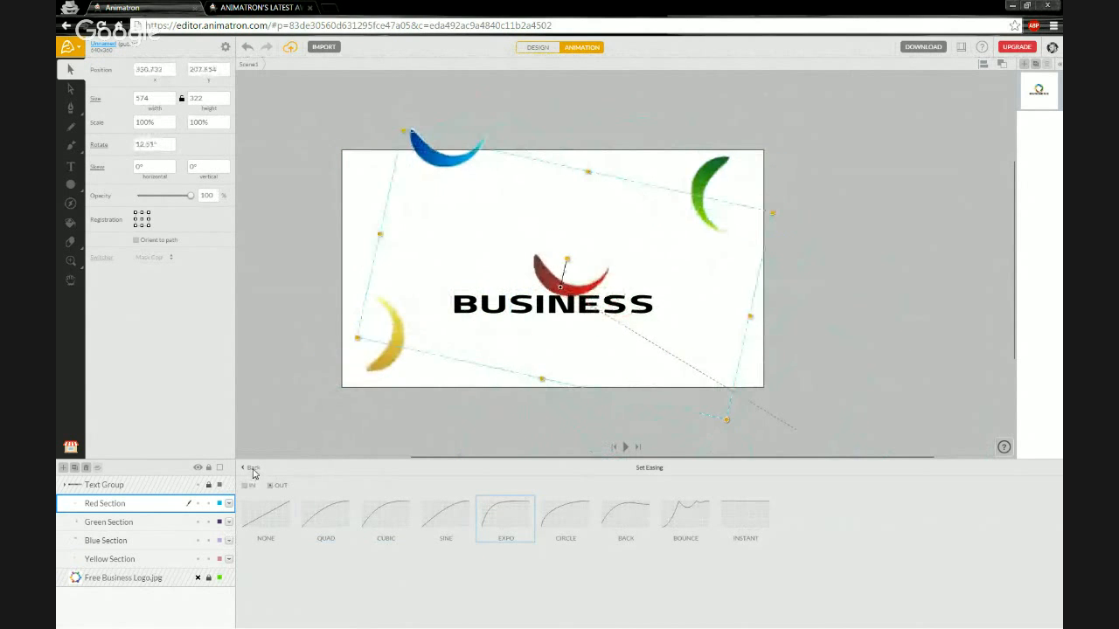
pyautogui.click(251, 471)
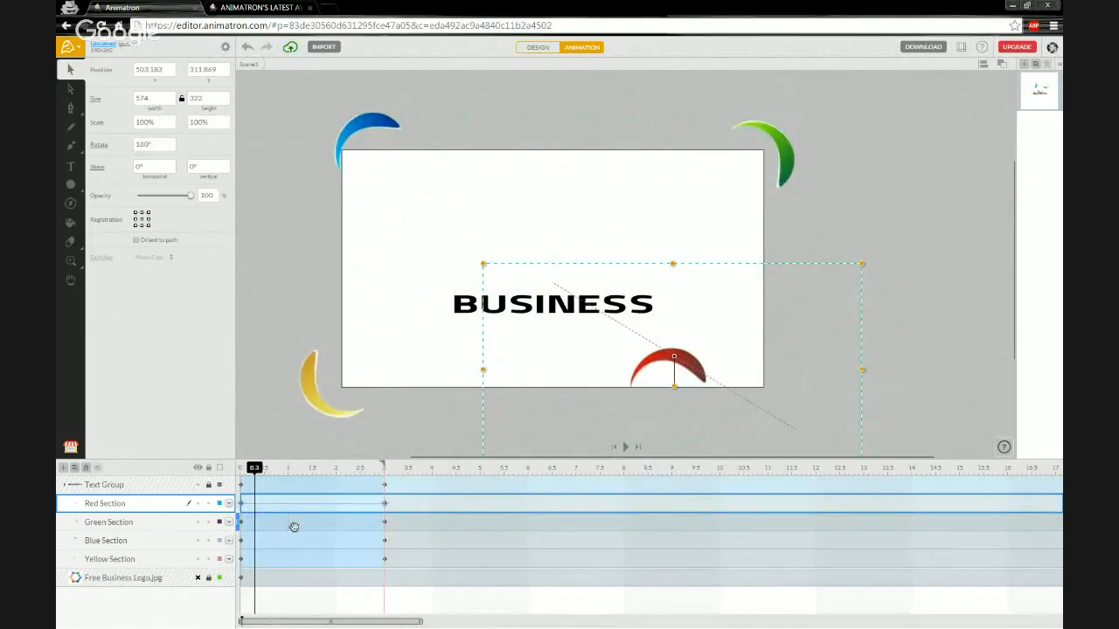
# Apply EXPO easing to the green and blue arcs' keyframes.
pyautogui.rightClick(294, 527)
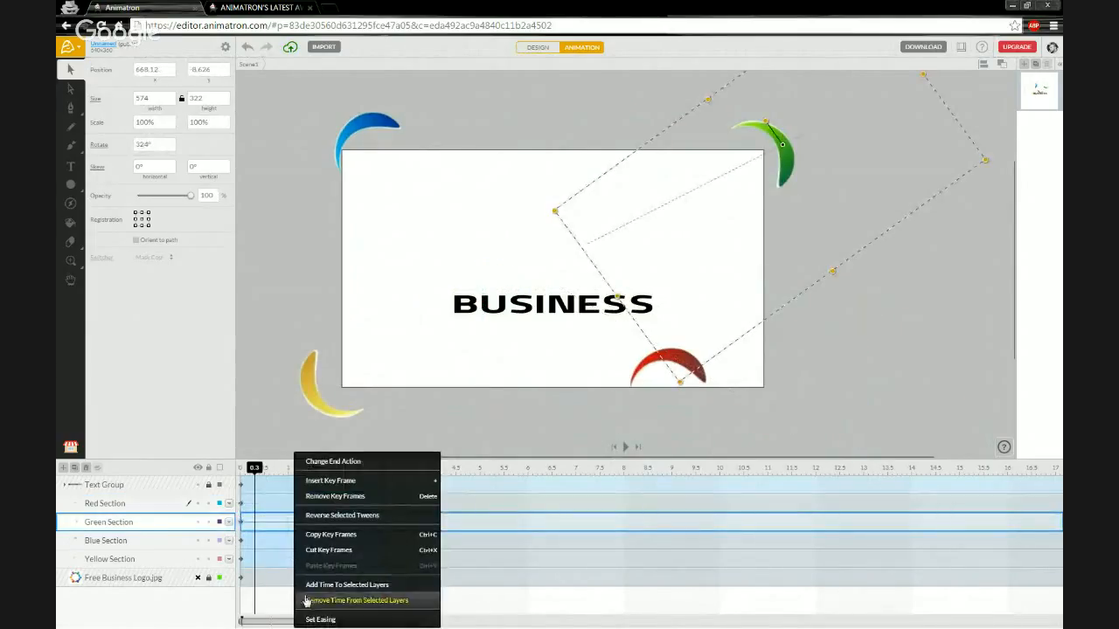
pyautogui.click(320, 619)
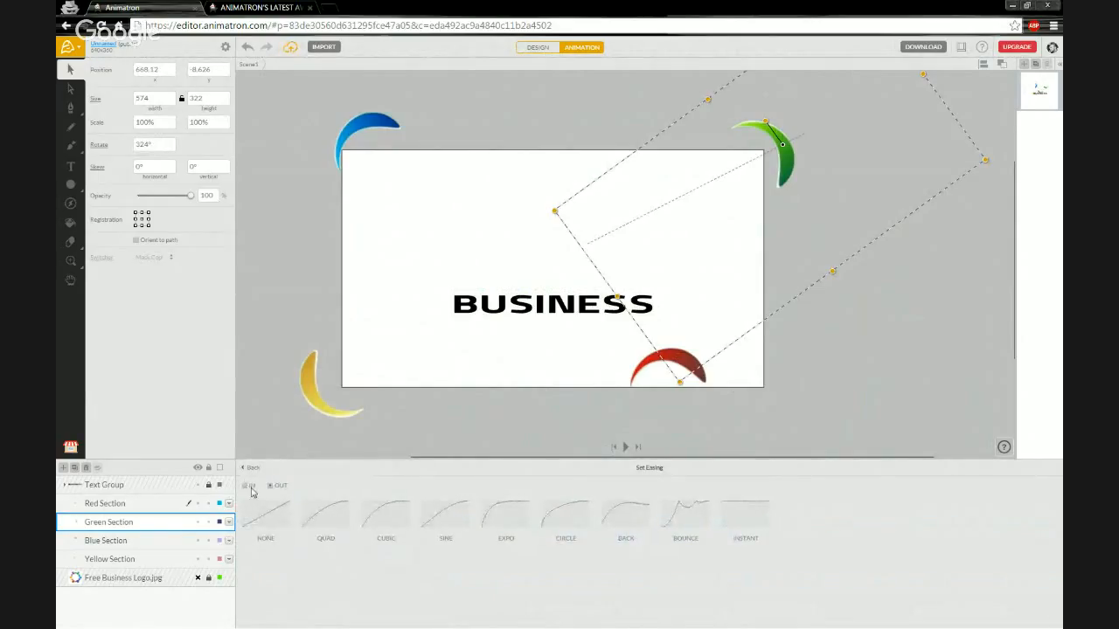
pyautogui.click(513, 519)
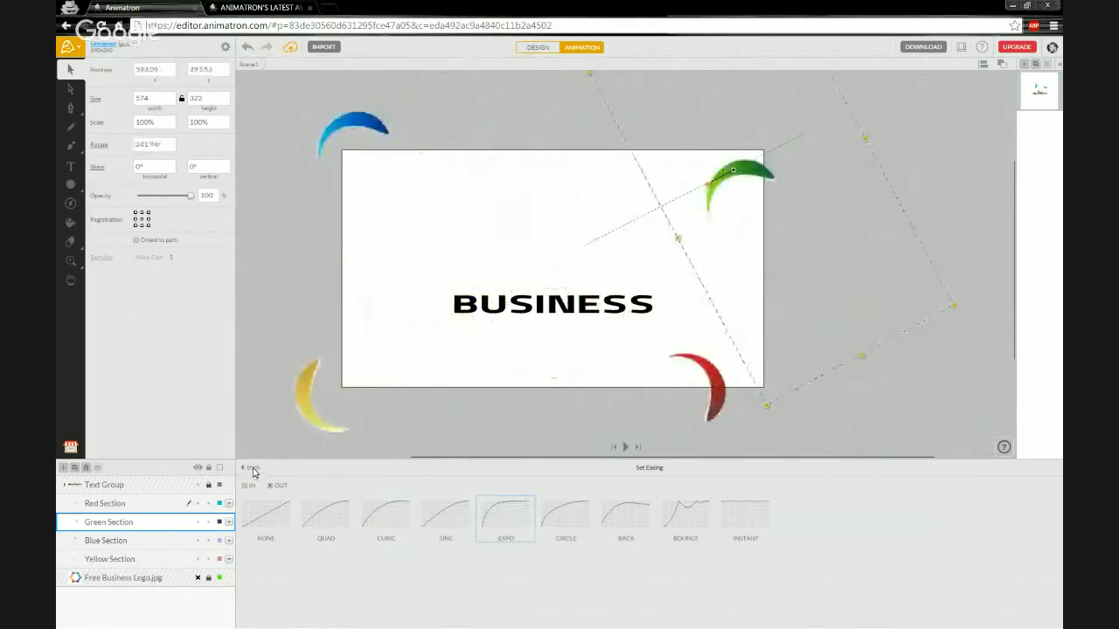
pyautogui.click(252, 469)
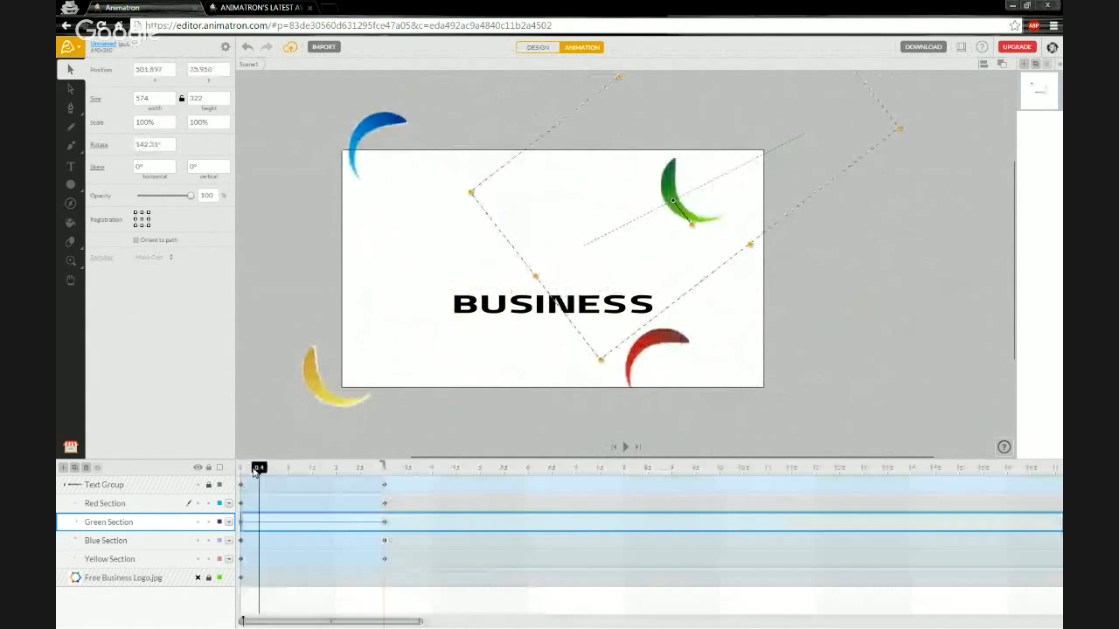
pyautogui.rightClick(311, 544)
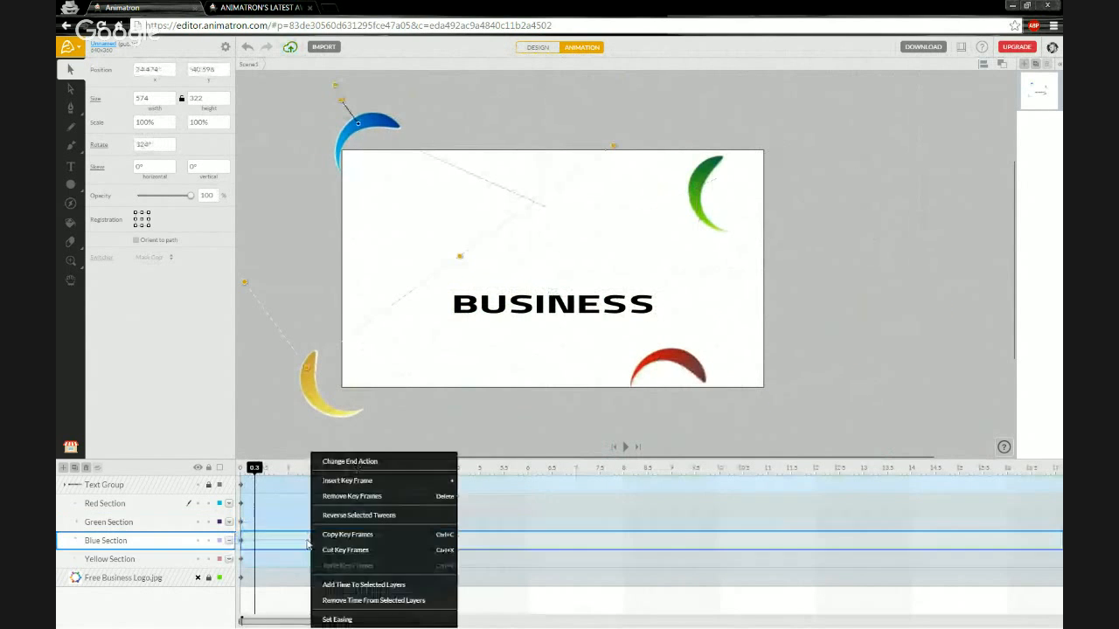
pyautogui.click(337, 620)
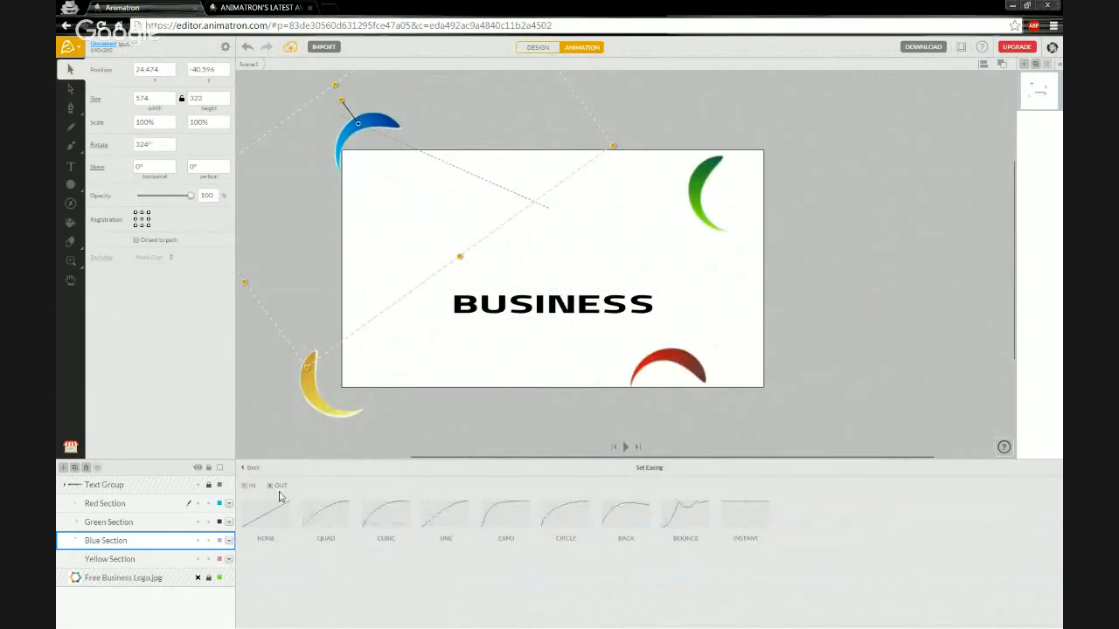
pyautogui.click(497, 515)
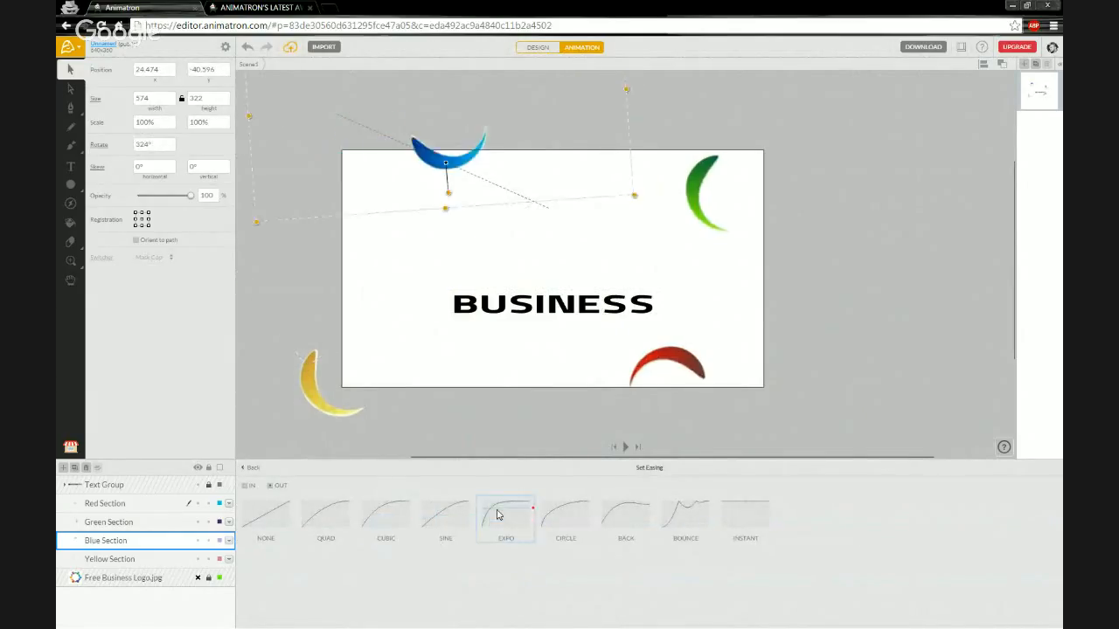
pyautogui.click(254, 470)
# Apply EXPO easing to the yellow arc's keyframes as well.
pyautogui.click(258, 556)
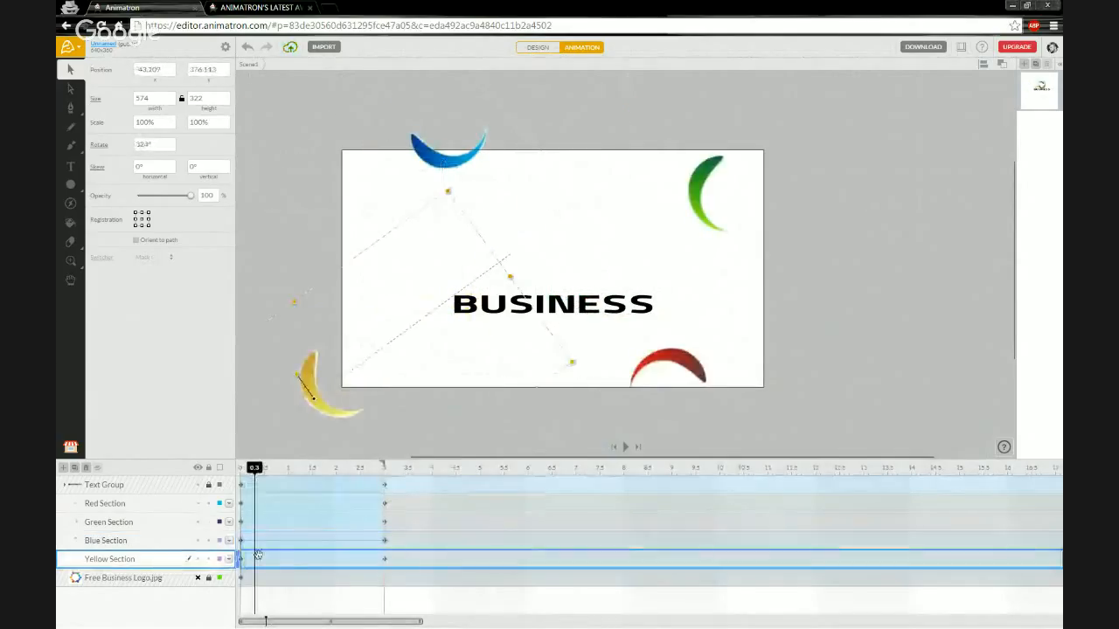
pyautogui.rightClick(299, 559)
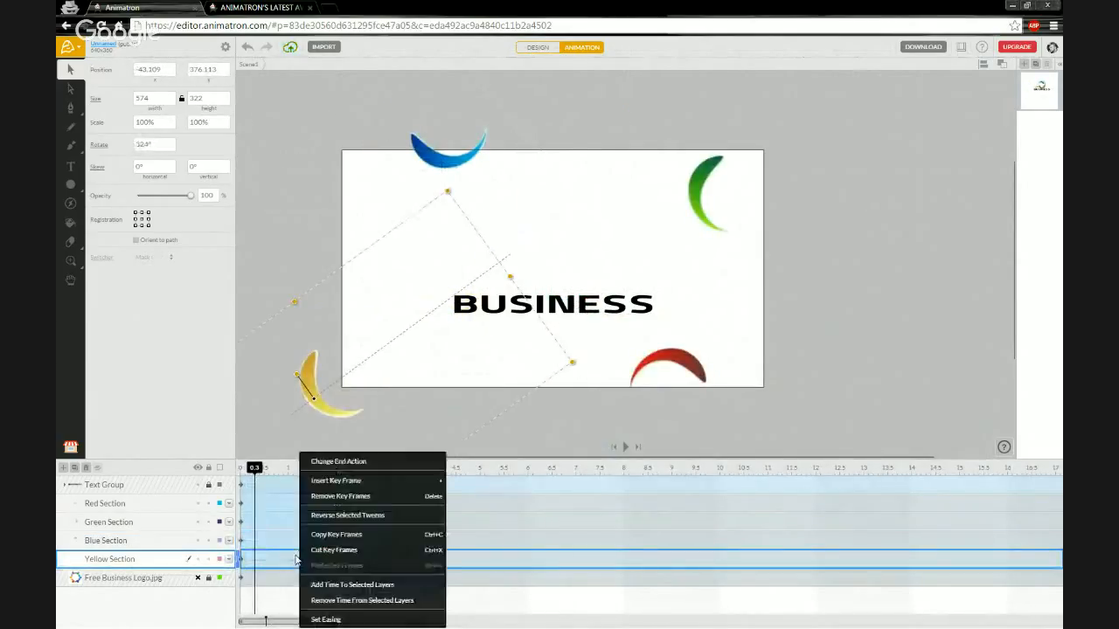
pyautogui.click(325, 620)
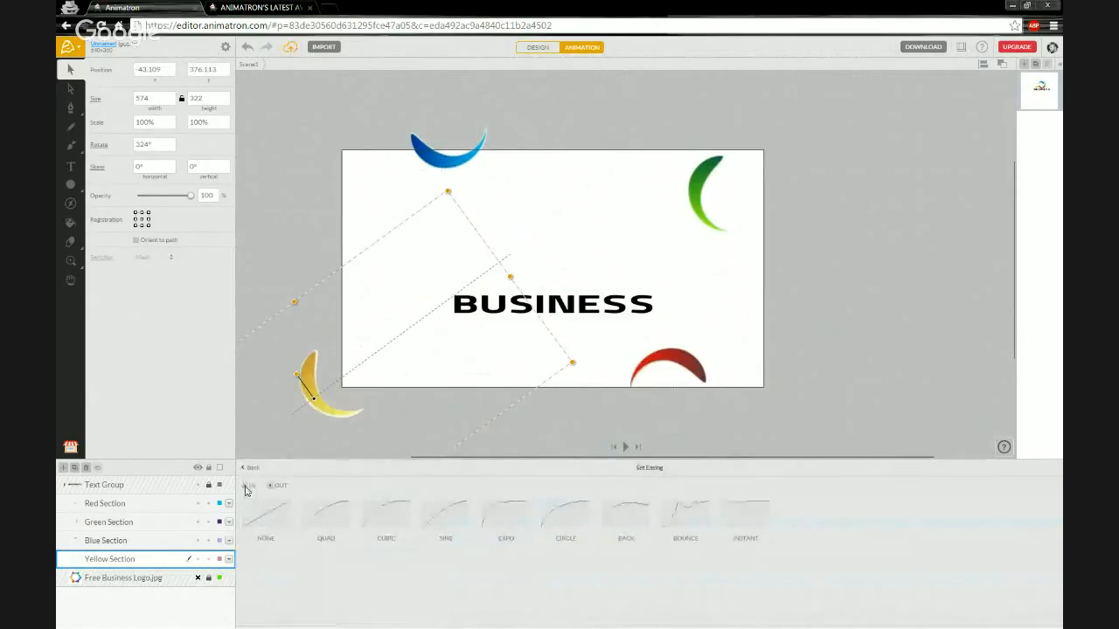
pyautogui.click(503, 518)
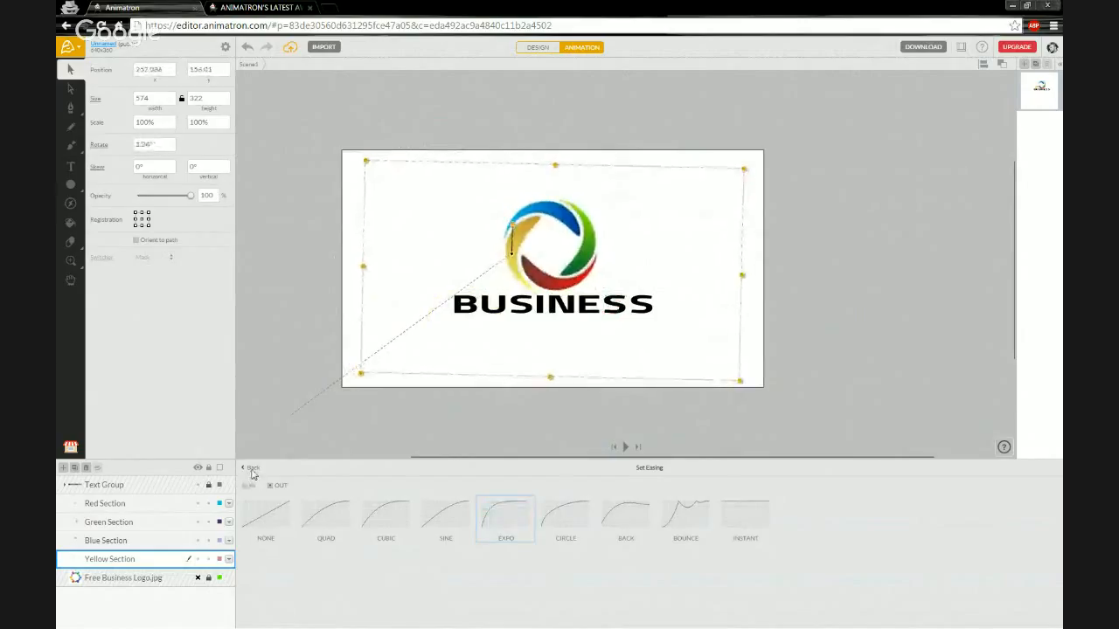
pyautogui.click(250, 468)
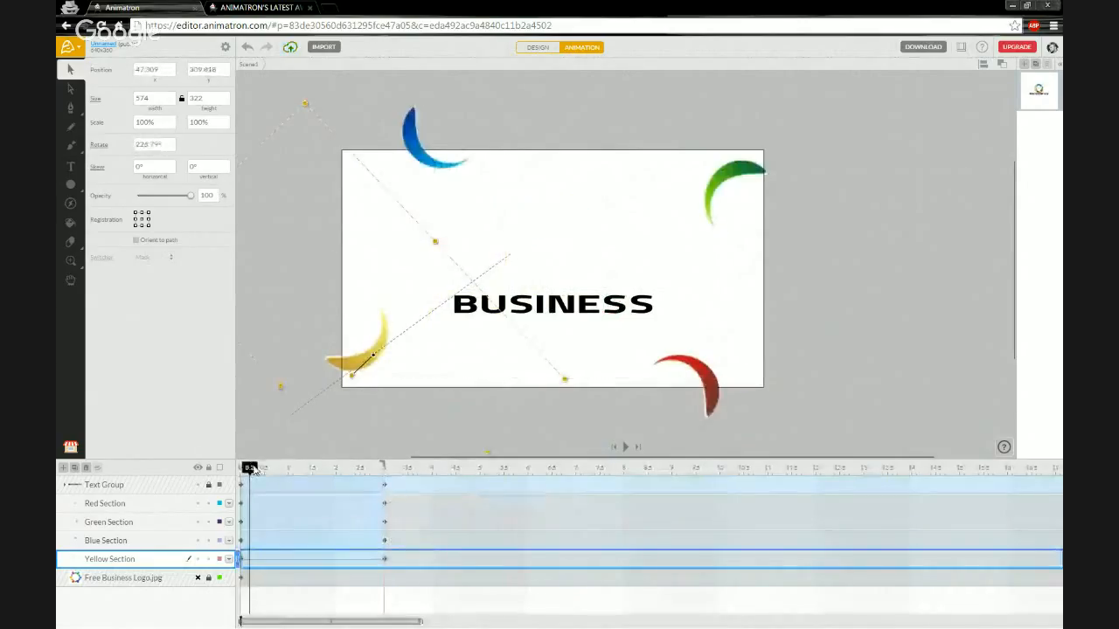
# Rewind and play the animation several times to preview the eased arcs.
pyautogui.moveTo(251, 470); pyautogui.dragTo(241, 472)
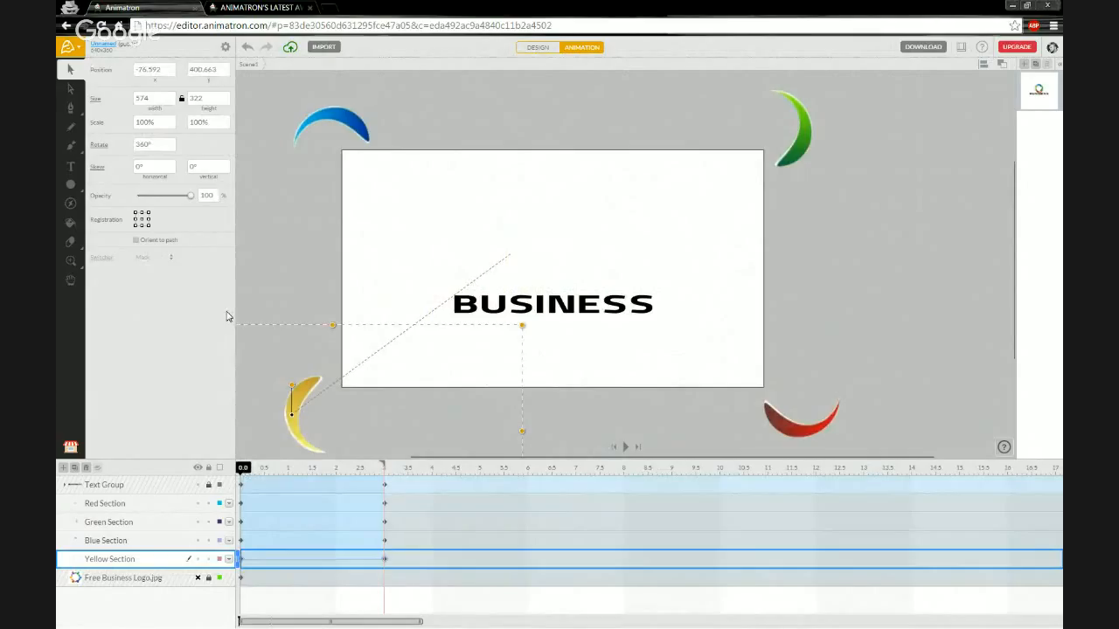
pyautogui.press('space')
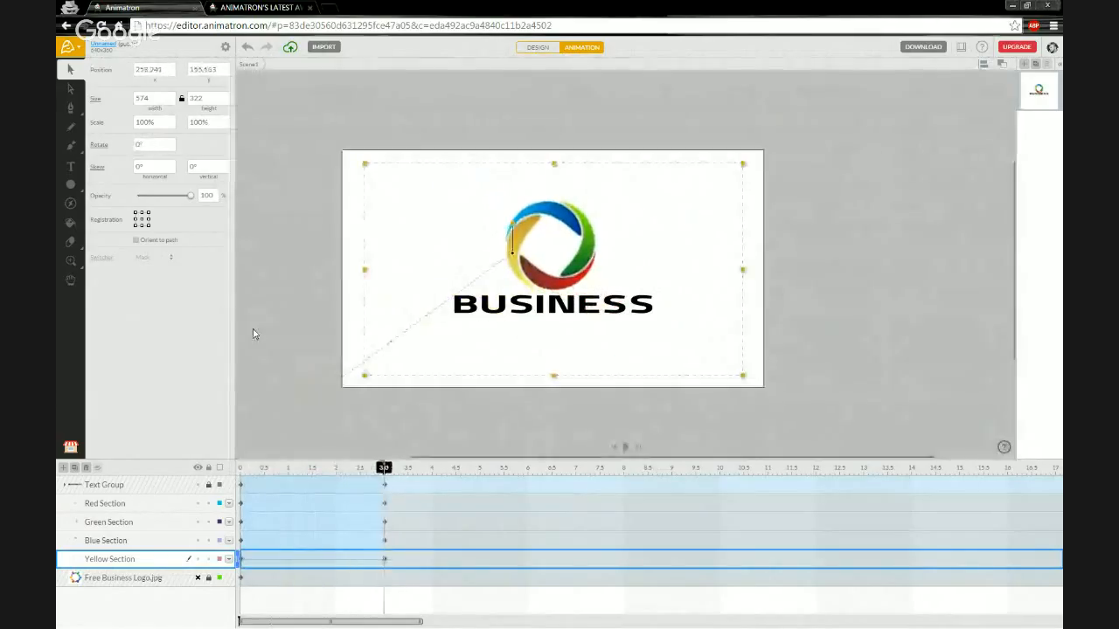
pyautogui.press('space')
pyautogui.press('space')
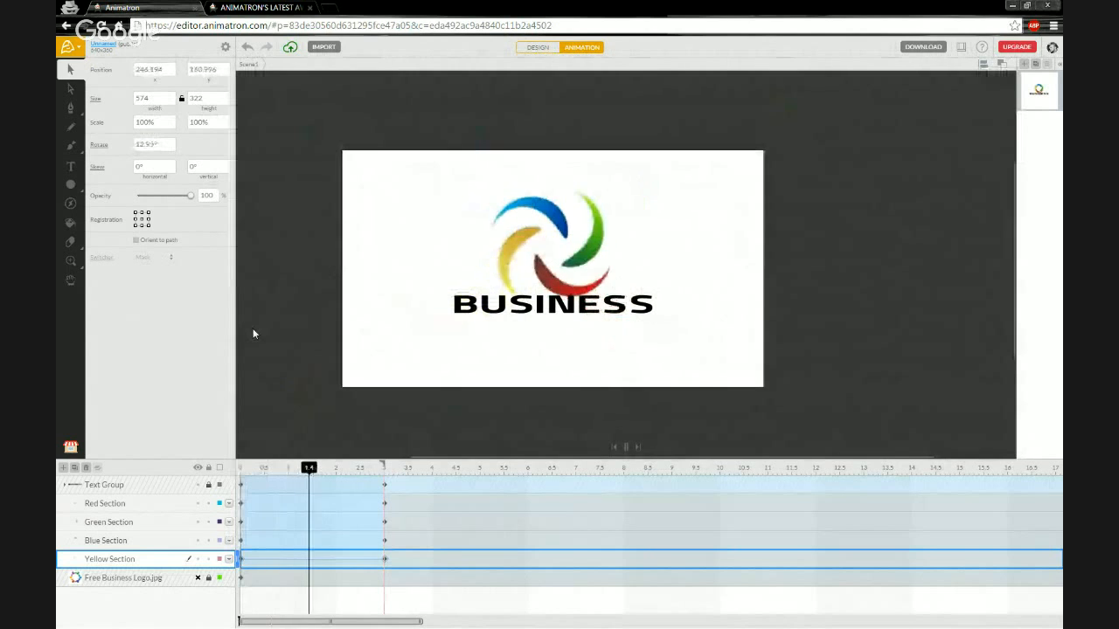
pyautogui.press('space')
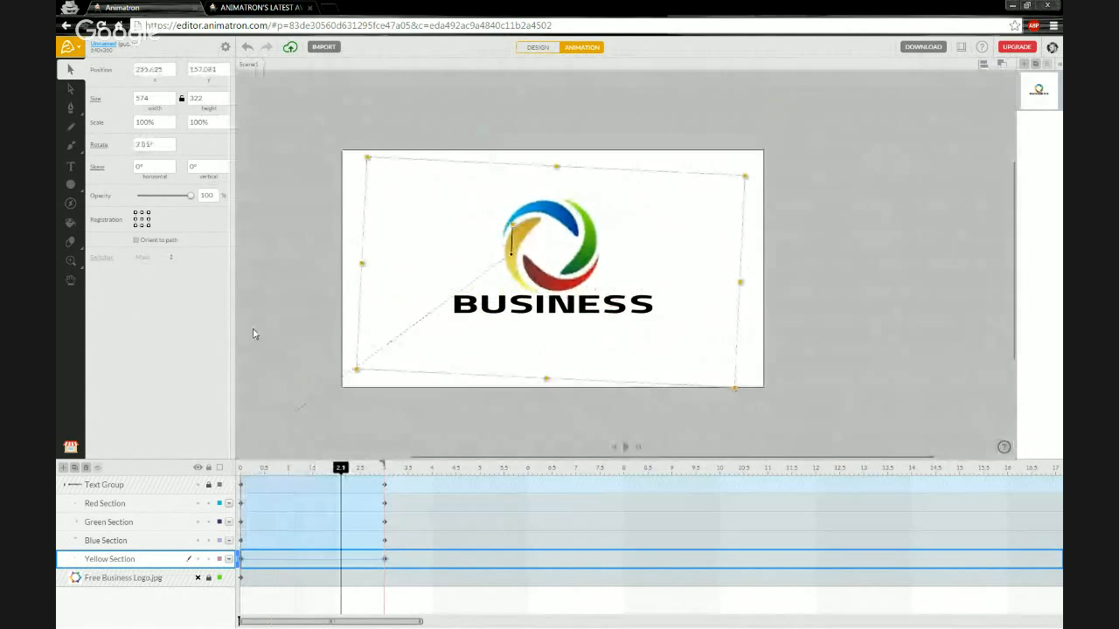
# Try CUBIC, QUAD, CIRCLE and BACK easing on the red arc, ending with EXPO.
pyautogui.rightClick(313, 510)
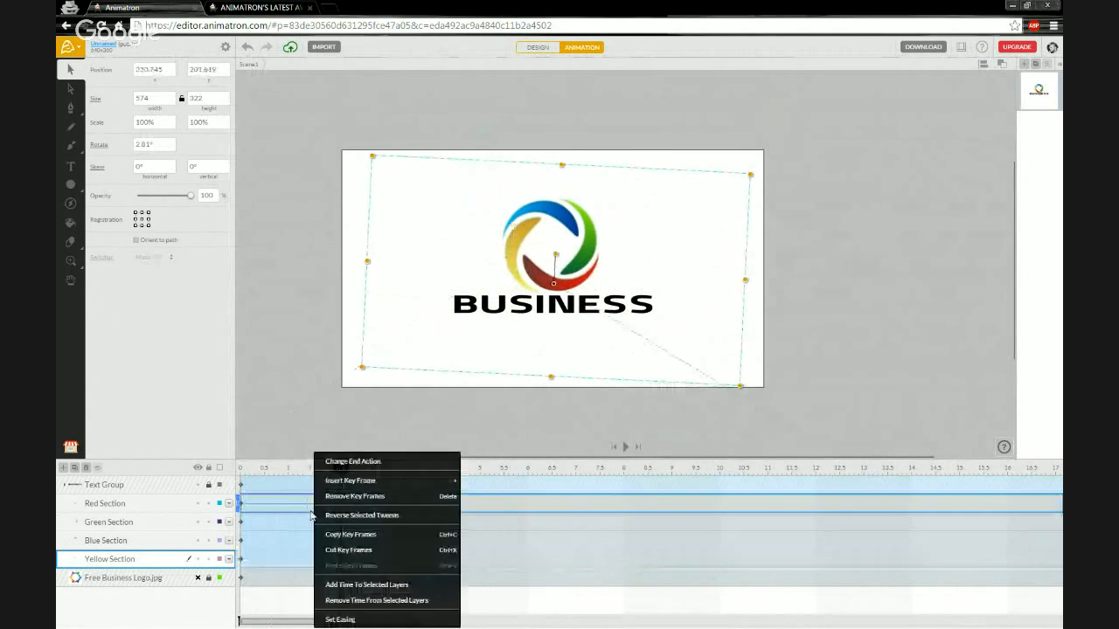
pyautogui.click(334, 617)
pyautogui.click(401, 523)
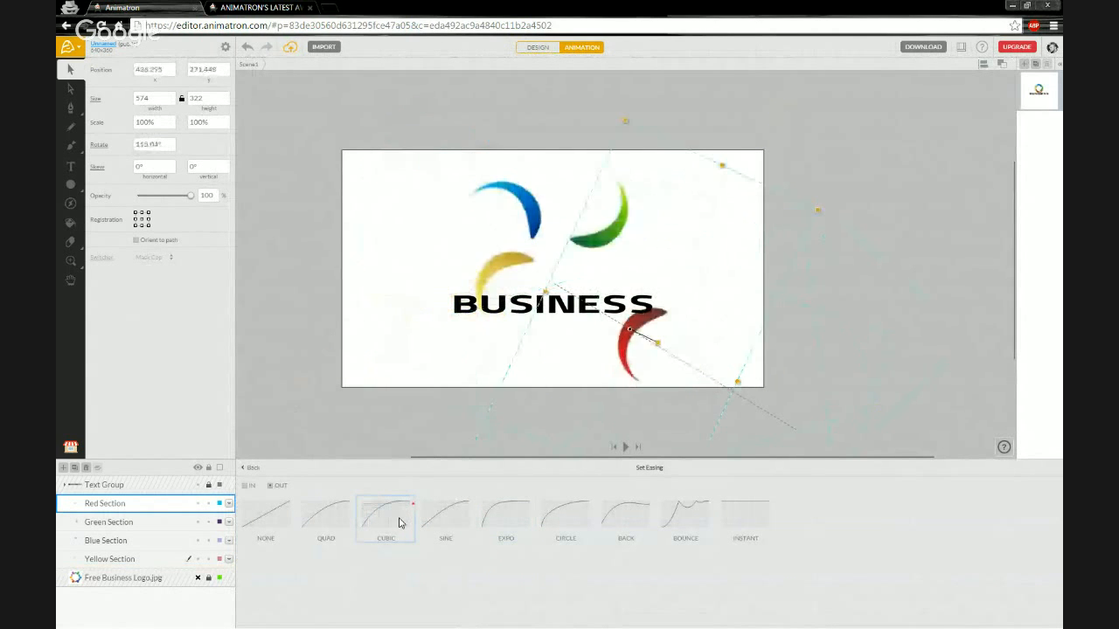
pyautogui.click(323, 517)
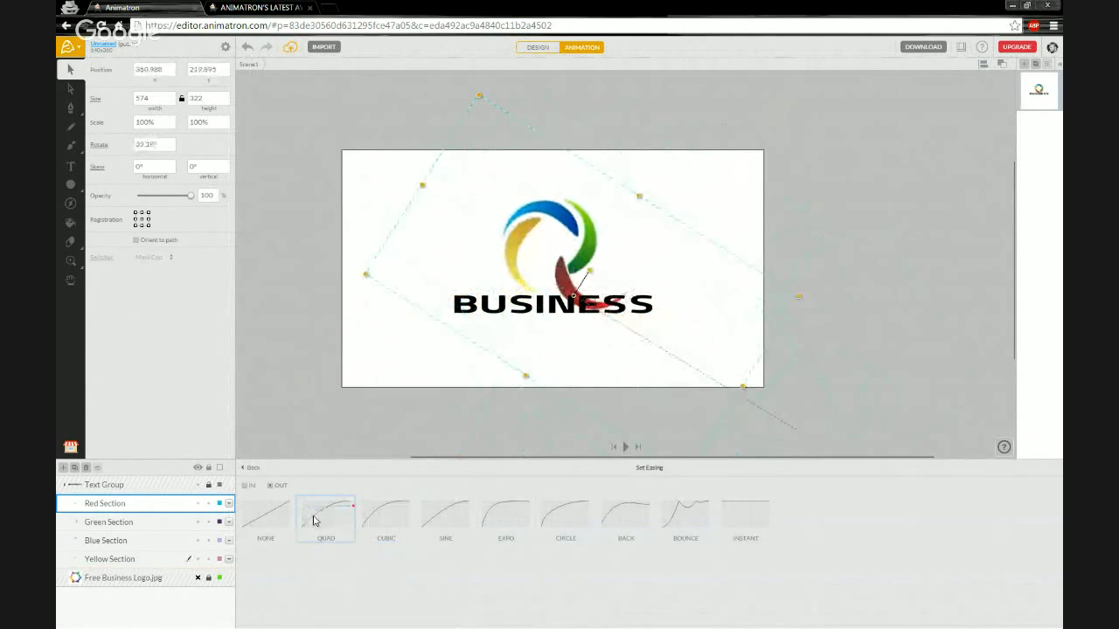
pyautogui.click(564, 516)
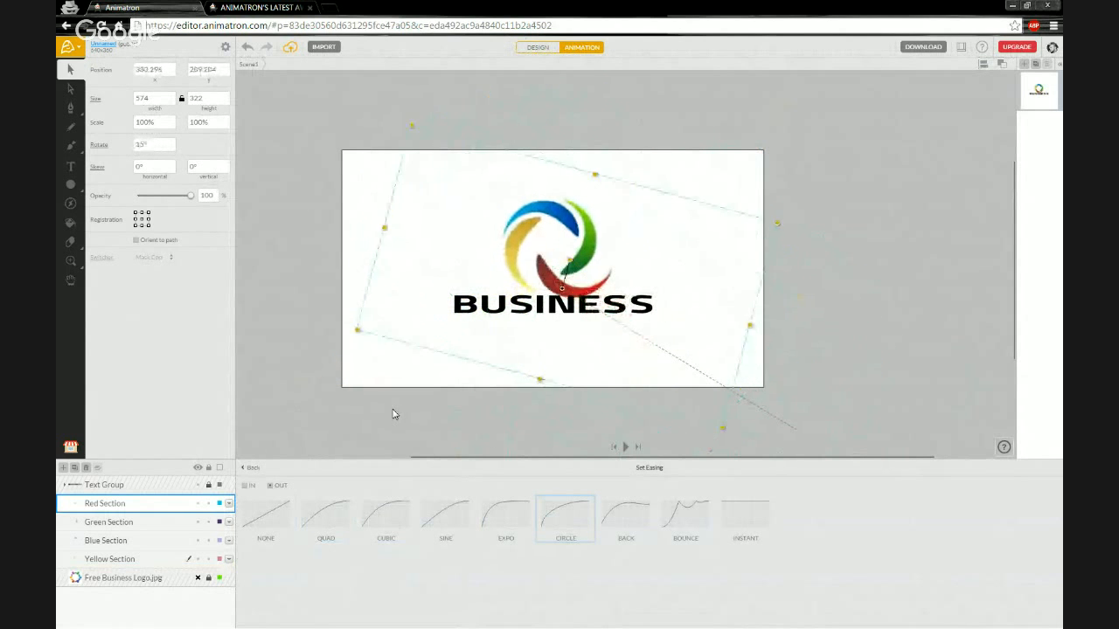
pyautogui.click(612, 518)
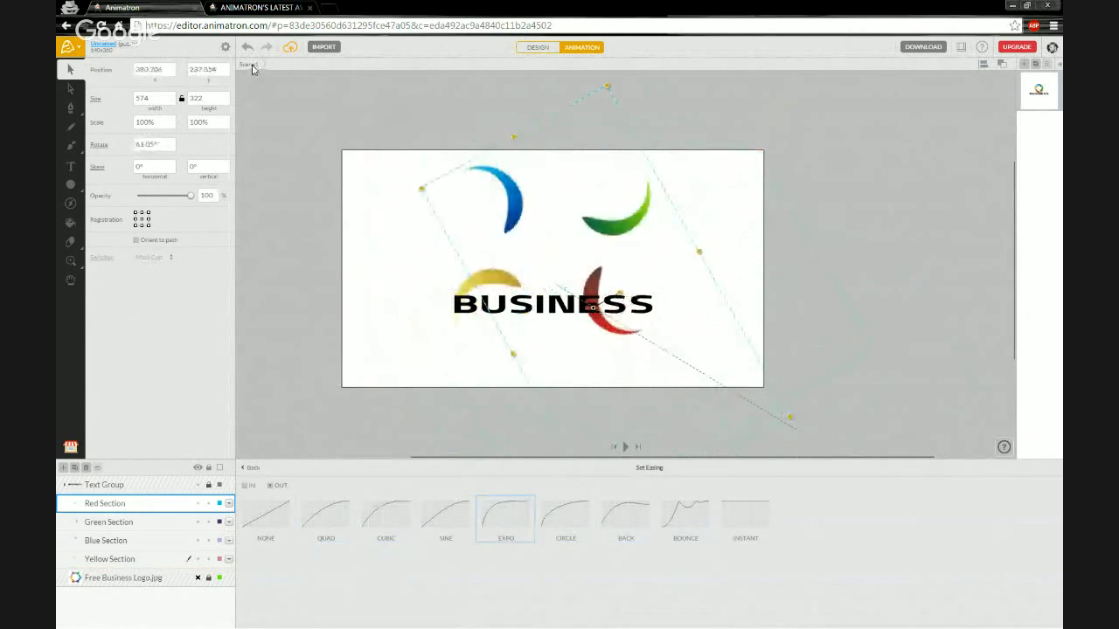
pyautogui.click(250, 468)
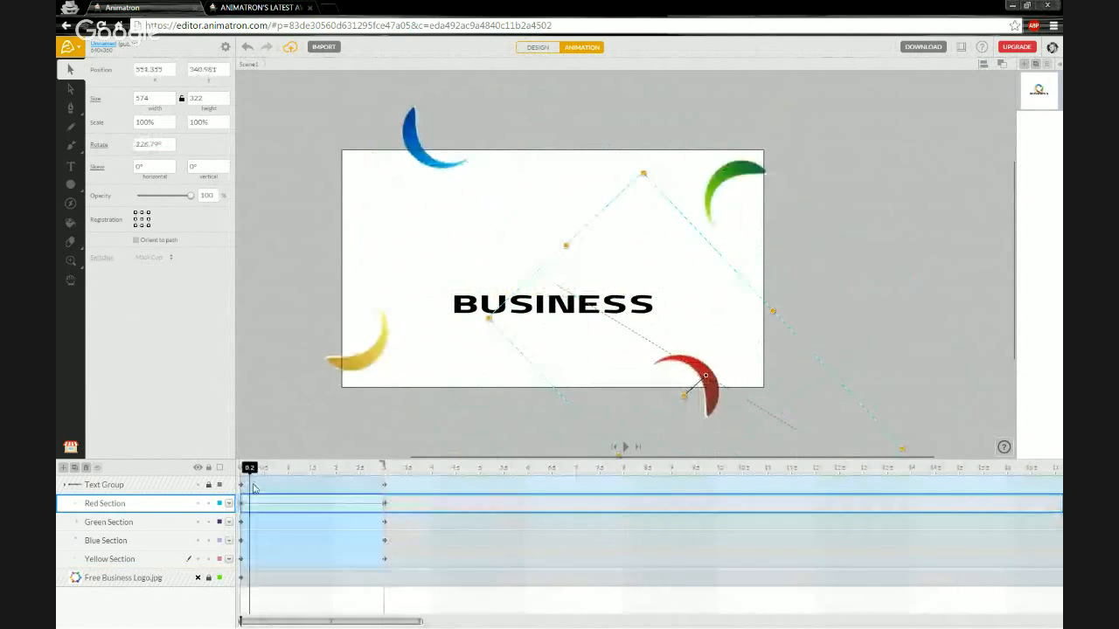
# Lock the Red, Green, Blue and Yellow Section layers, rewind to 0 and select Text Group.
pyautogui.moveTo(250, 470)
pyautogui.mouseDown()
pyautogui.moveTo(380, 472)
pyautogui.moveTo(250, 472)
pyautogui.mouseUp()
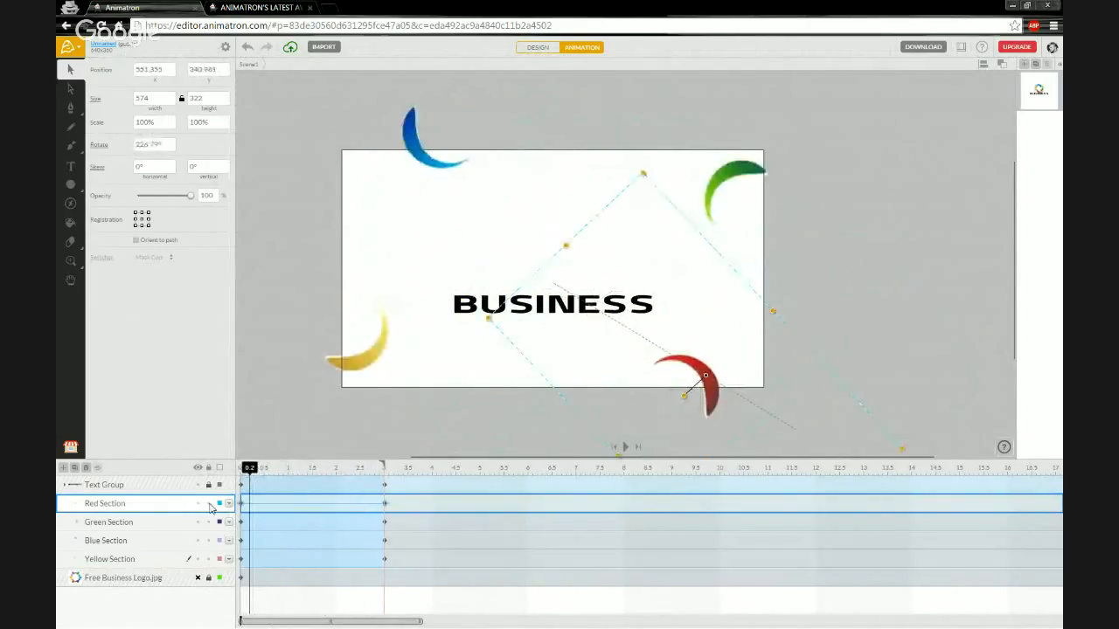
pyautogui.click(209, 503)
pyautogui.click(209, 522)
pyautogui.click(210, 540)
pyautogui.click(210, 559)
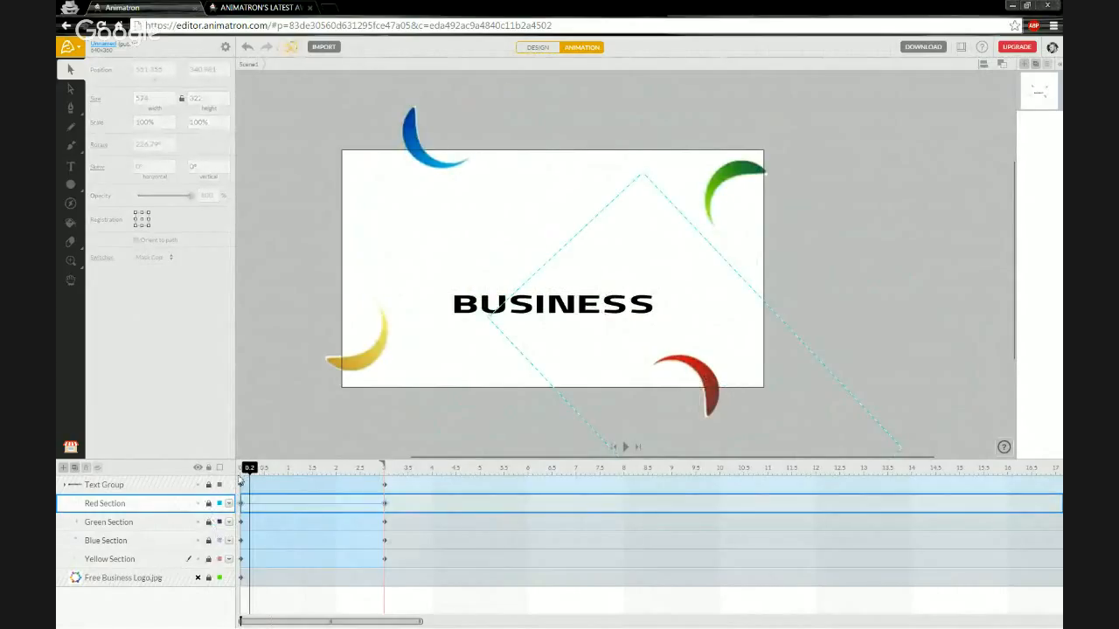
pyautogui.moveTo(248, 471); pyautogui.dragTo(232, 469)
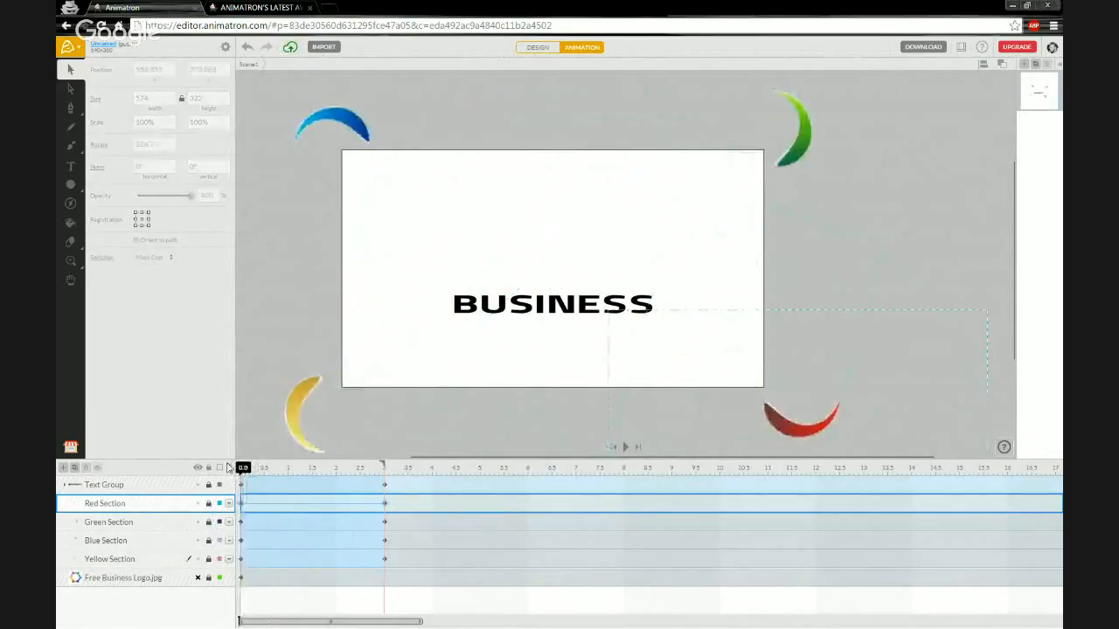
pyautogui.click(153, 488)
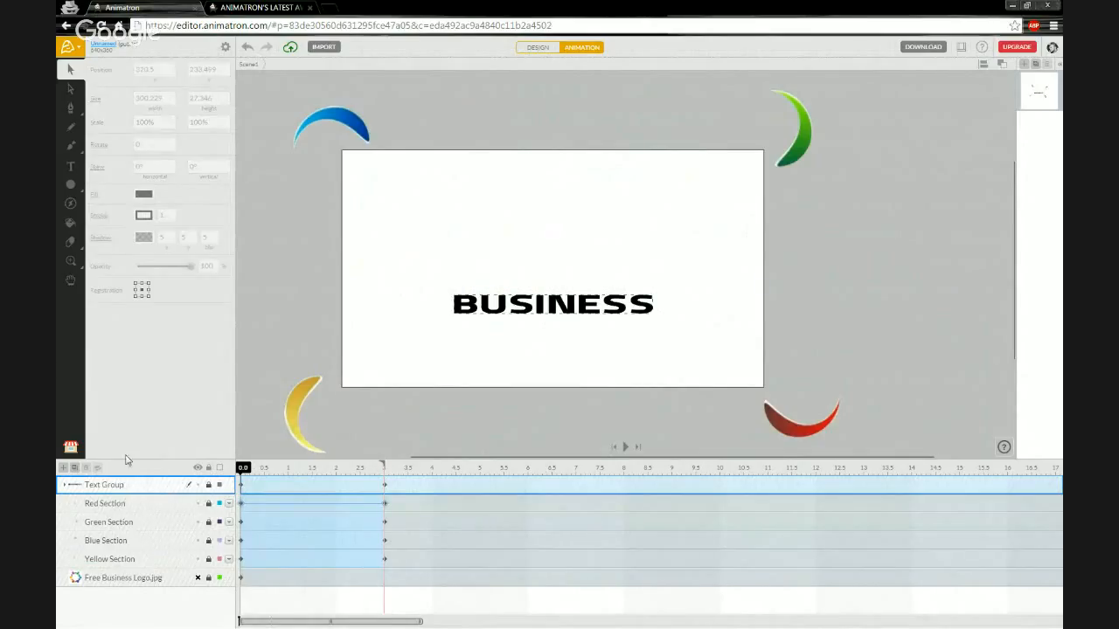
# Draw a rectangle, skew it to -63.79° and size it across BUSINESS at 321, 233.
pyautogui.click(71, 185)
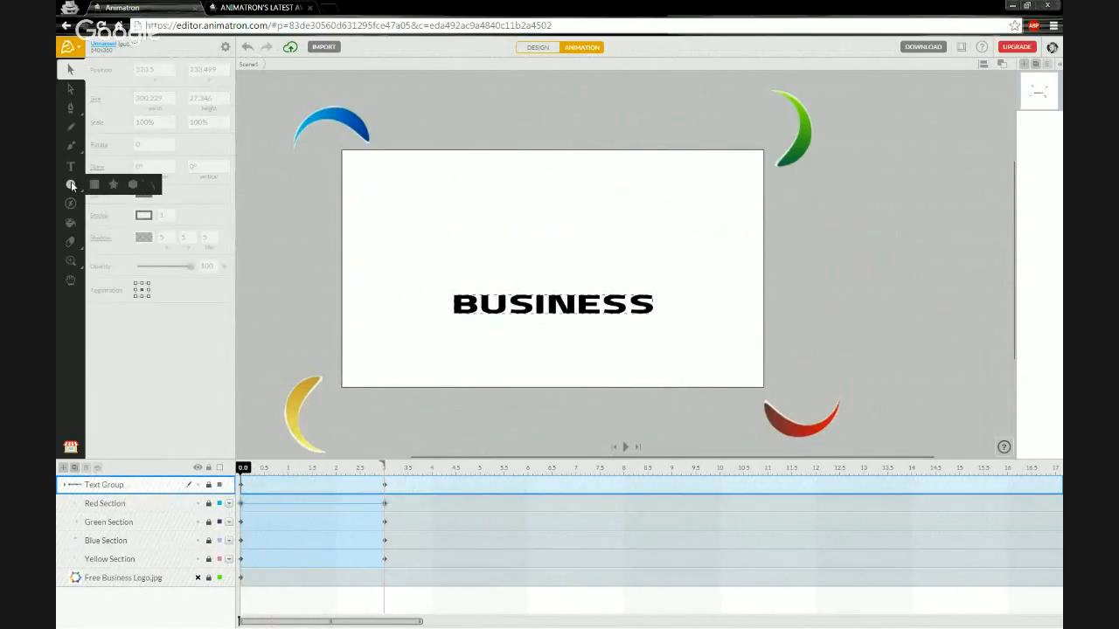
pyautogui.click(95, 186)
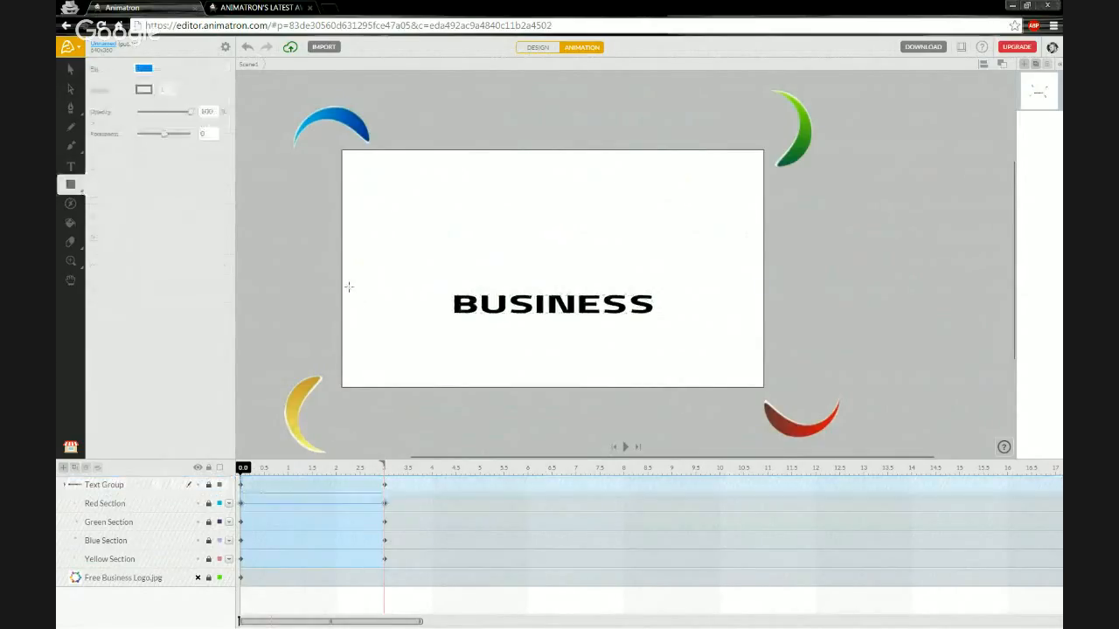
pyautogui.moveTo(350, 290); pyautogui.dragTo(428, 318)
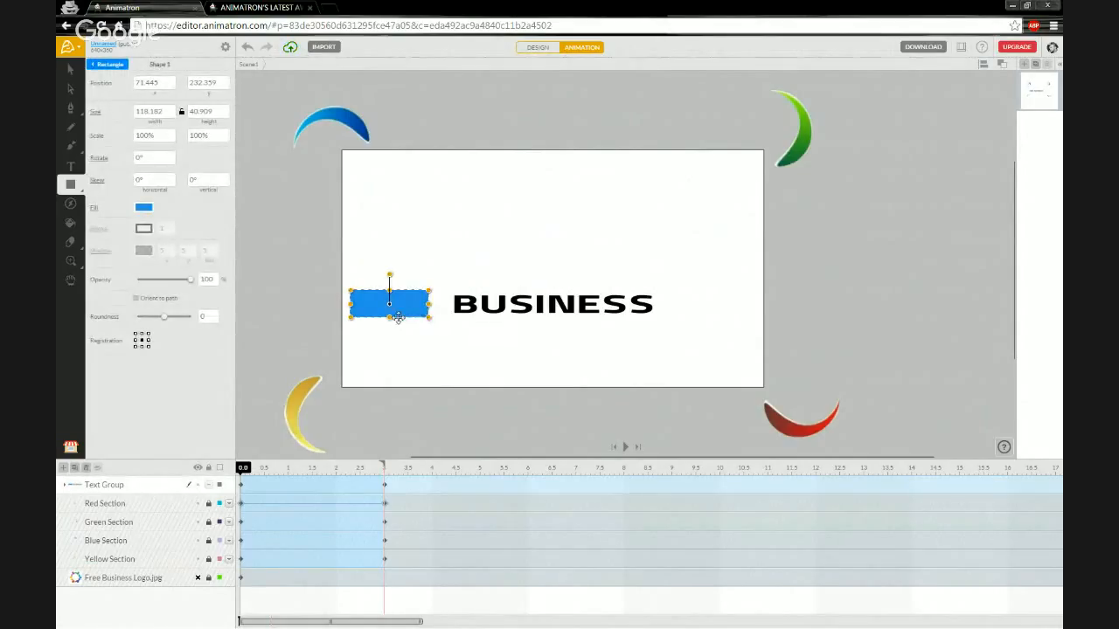
pyautogui.moveTo(392, 318); pyautogui.dragTo(238, 320)
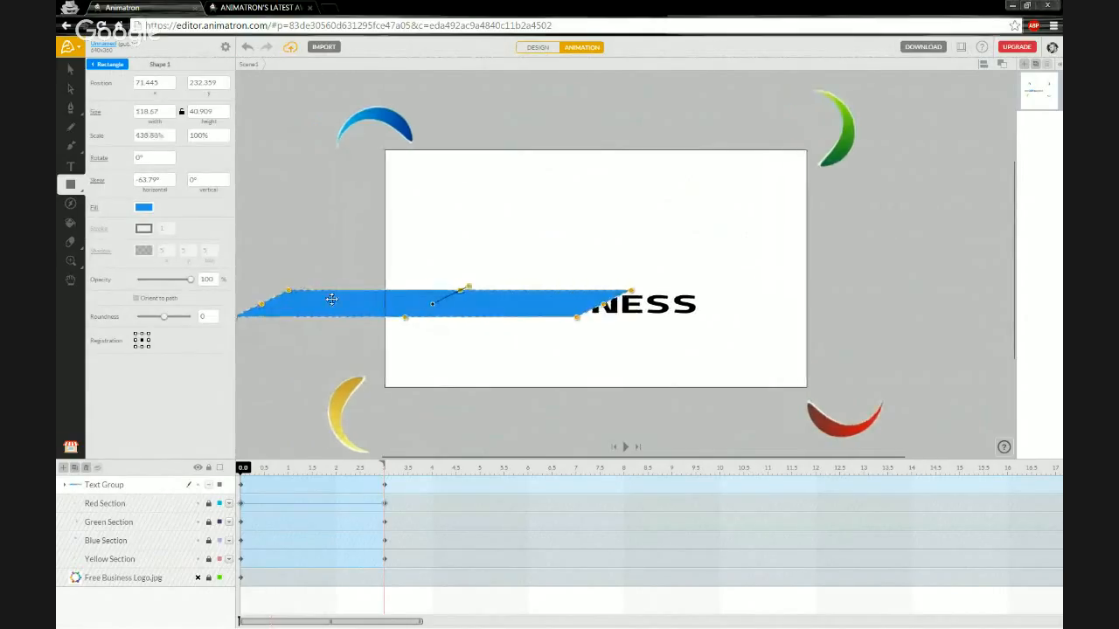
pyautogui.moveTo(331, 299); pyautogui.dragTo(489, 302)
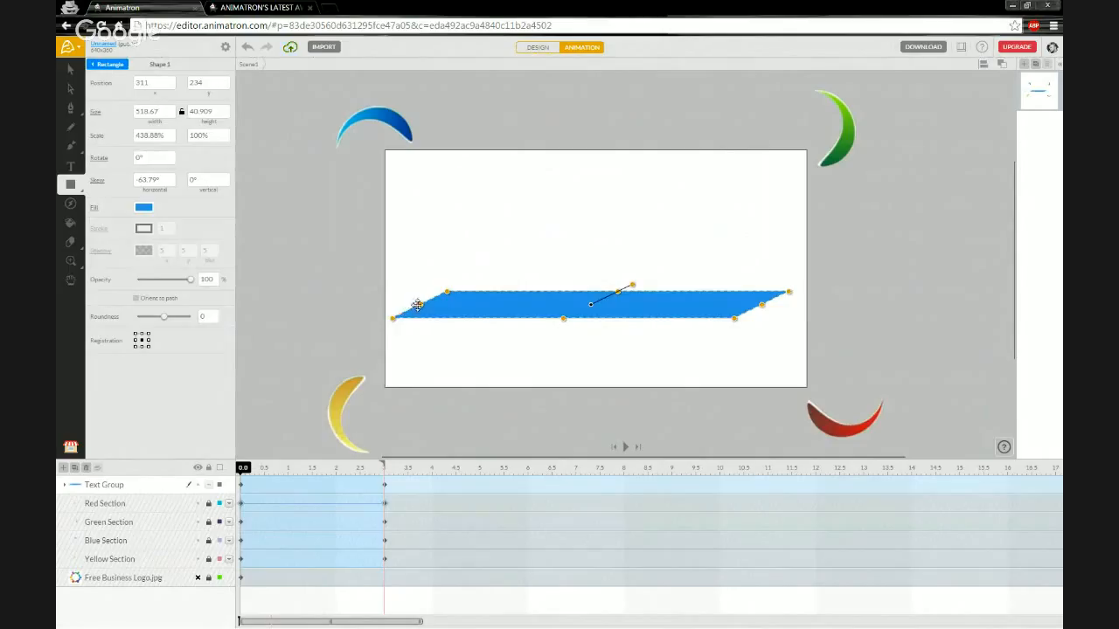
pyautogui.moveTo(418, 304); pyautogui.dragTo(463, 299)
pyautogui.moveTo(551, 314); pyautogui.dragTo(561, 314)
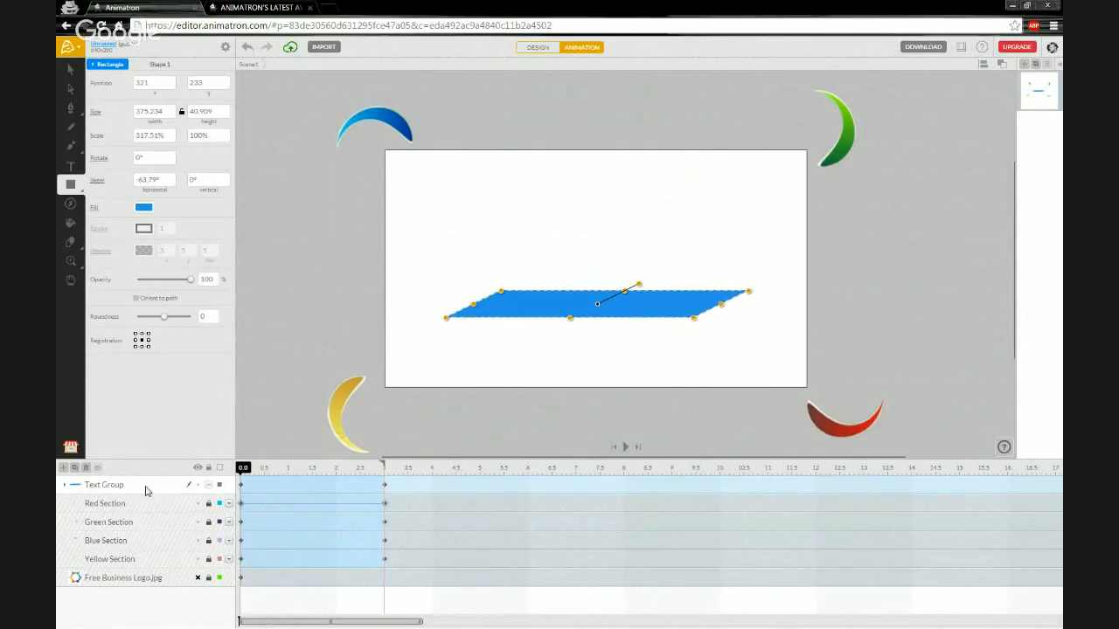
pyautogui.click(64, 485)
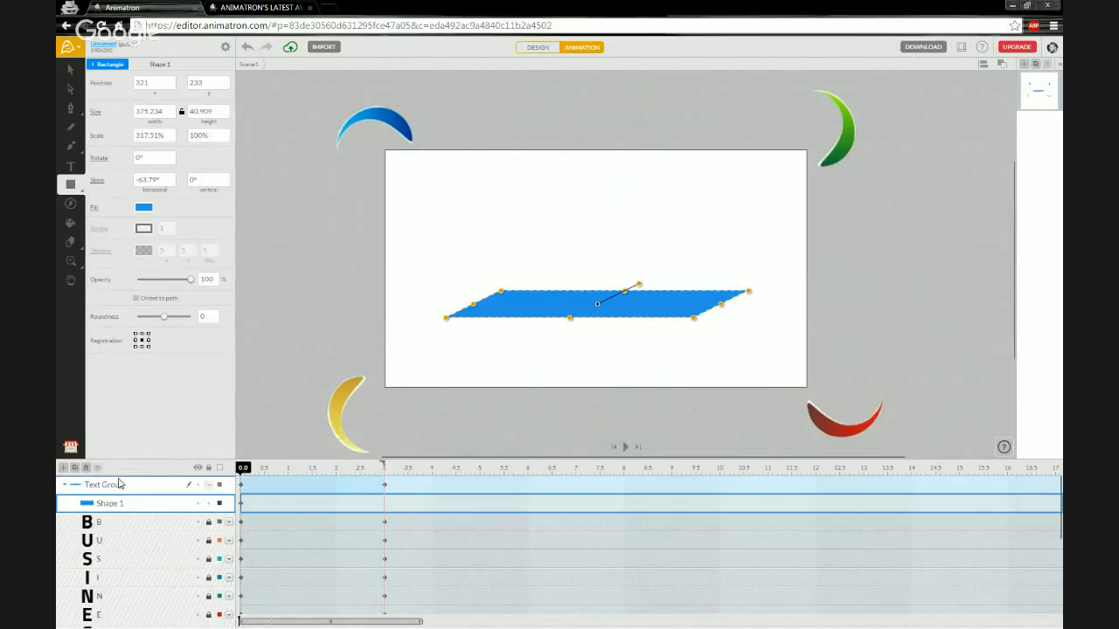
# Move Shape 1 out of Text Group so it sits above it.
pyautogui.moveTo(112, 503); pyautogui.dragTo(121, 483)
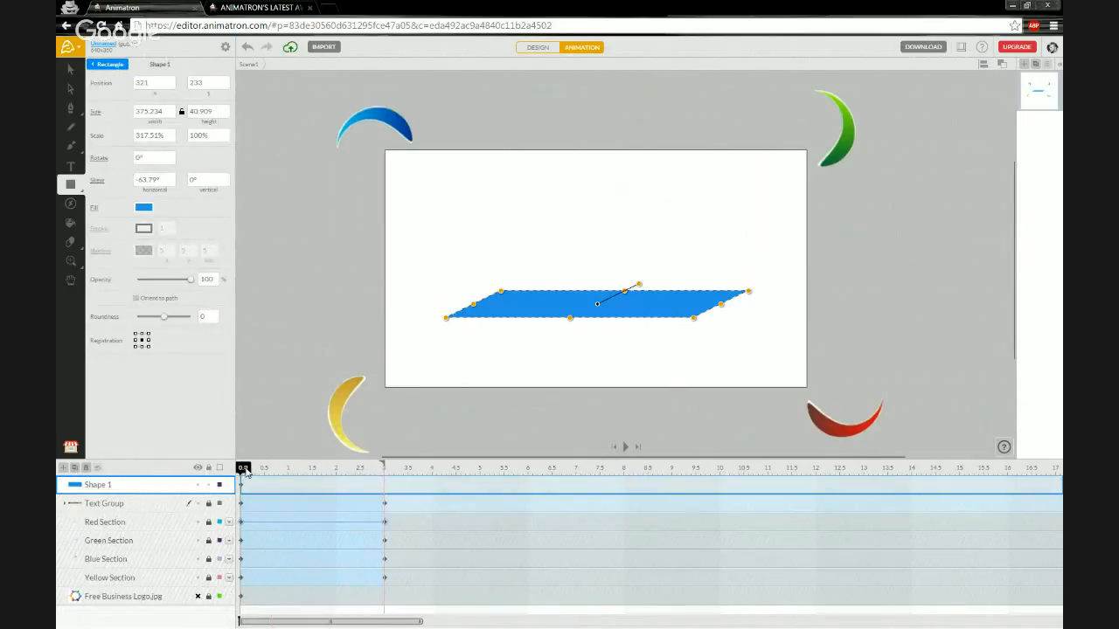
pyautogui.moveTo(245, 473); pyautogui.dragTo(307, 470)
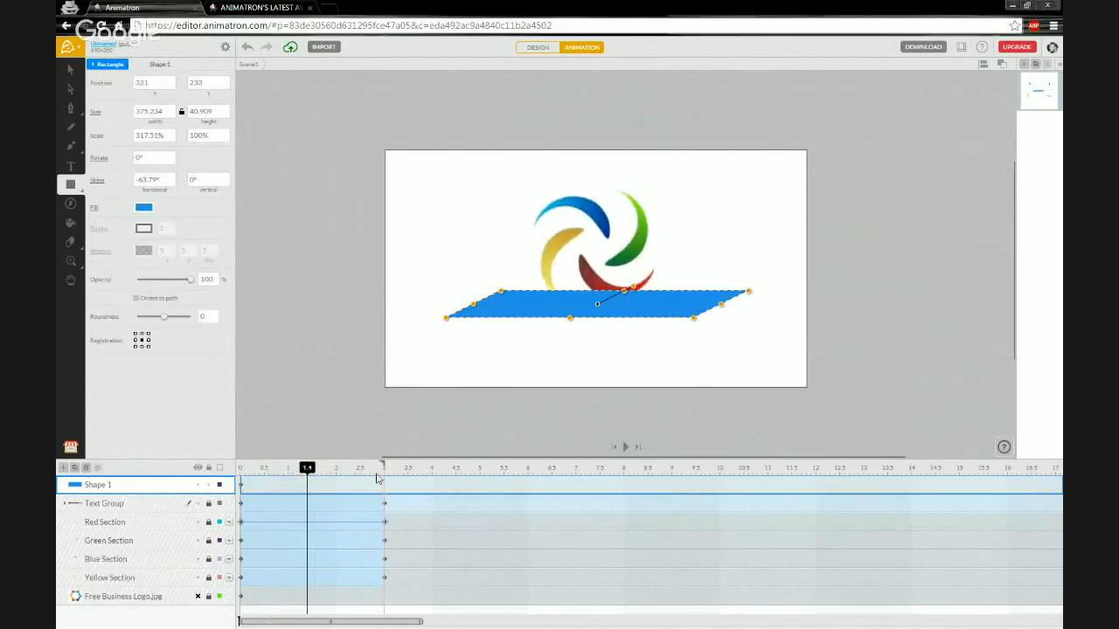
pyautogui.click(311, 470)
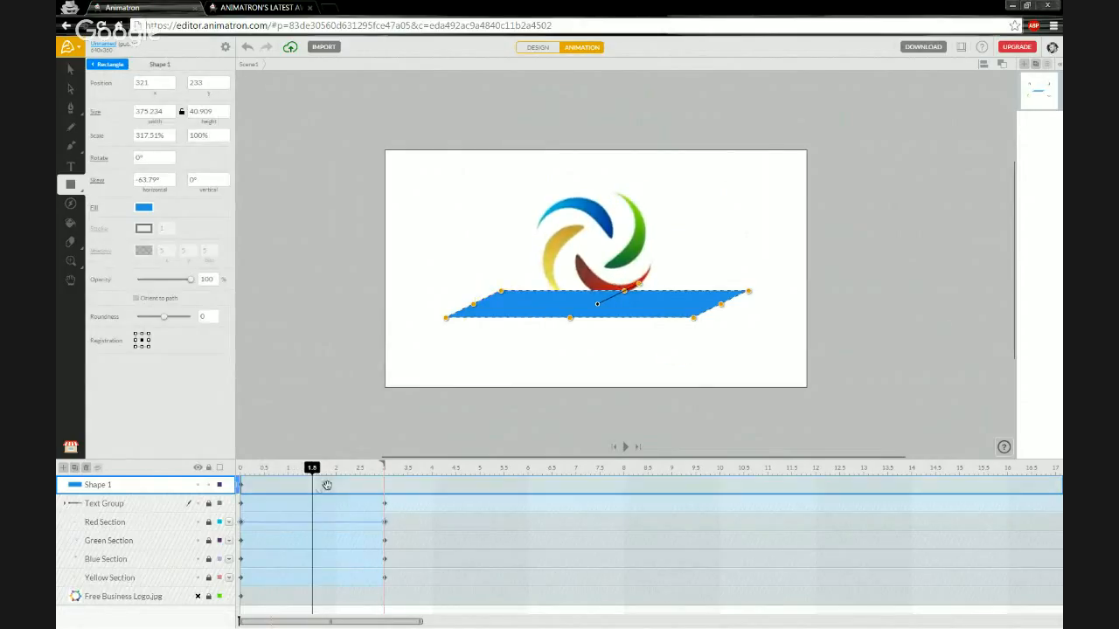
pyautogui.click(242, 486)
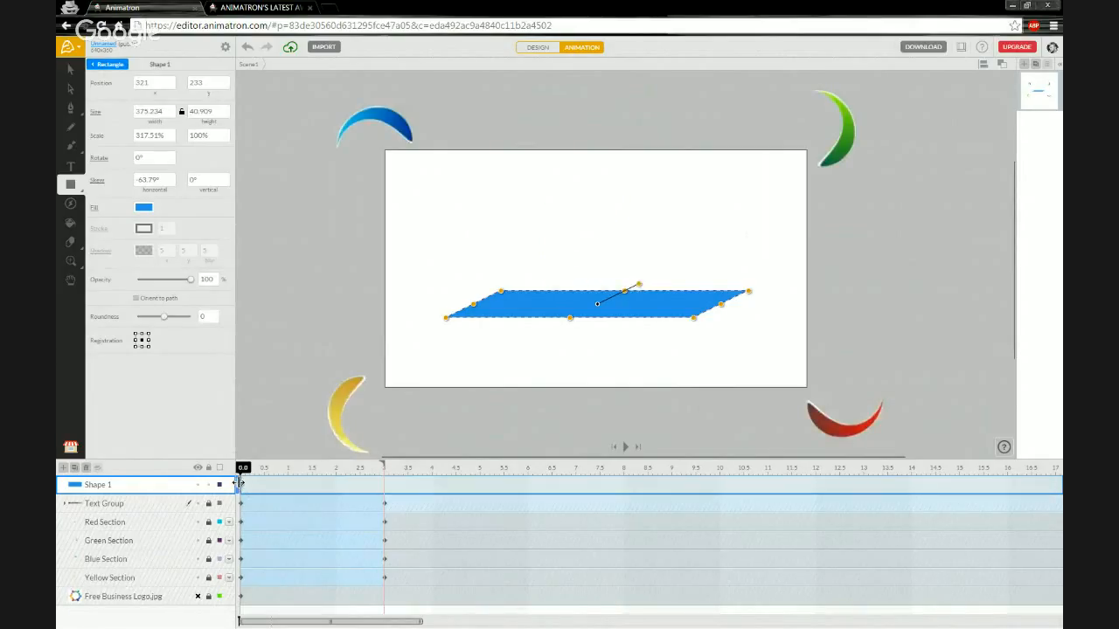
# Make Shape 1's layer begin at 1.5 s and insert a keyframe at 3.0 s.
pyautogui.moveTo(243, 486); pyautogui.dragTo(311, 486)
pyautogui.click(312, 486)
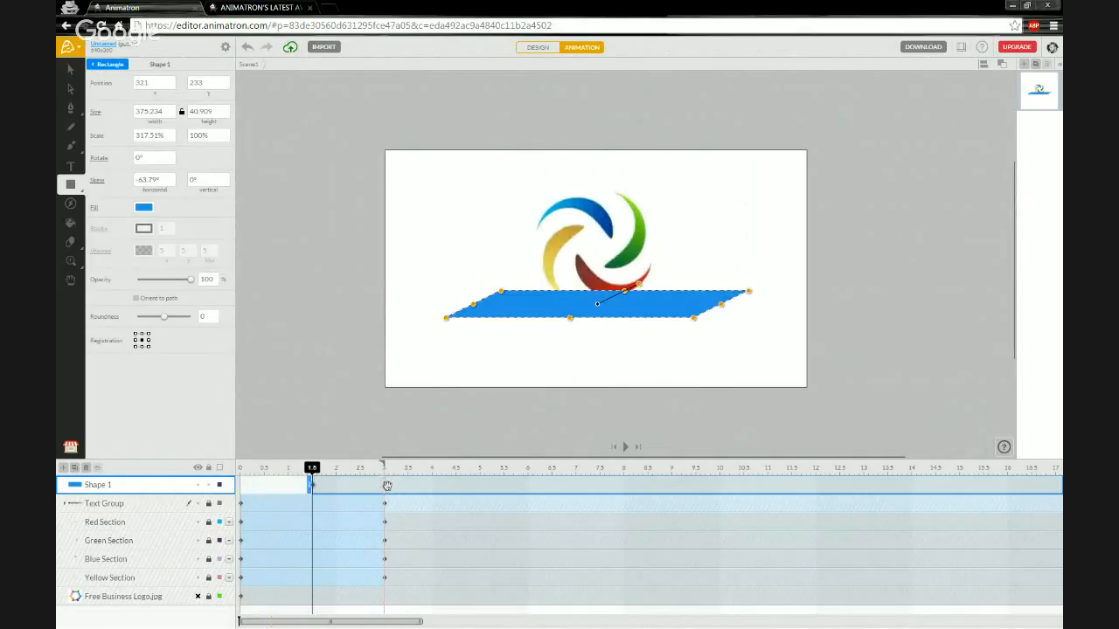
pyautogui.rightClick(385, 486)
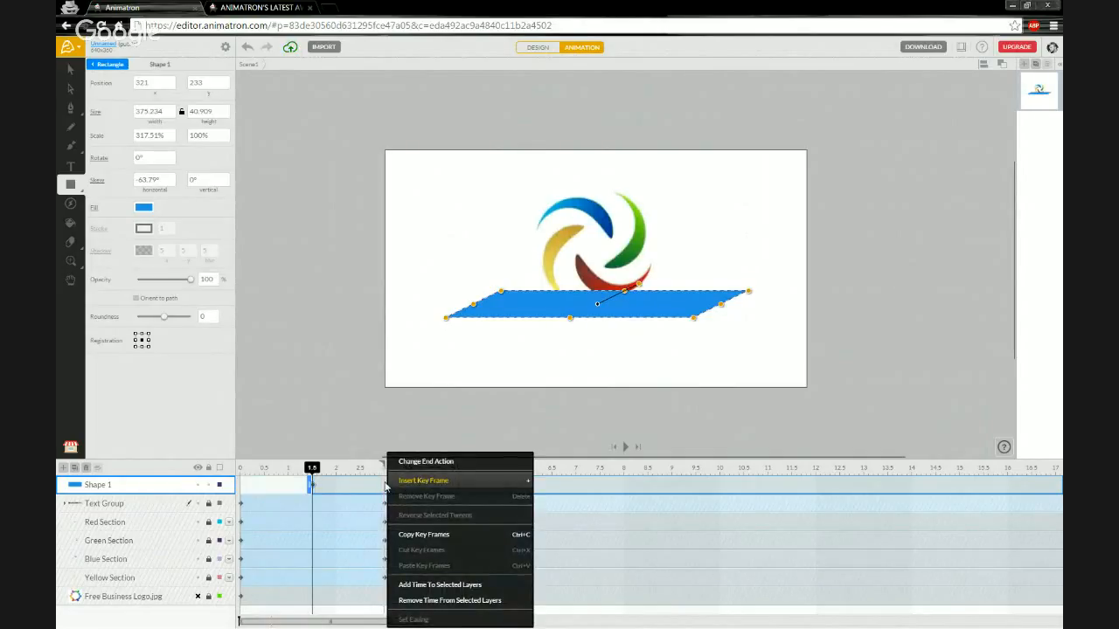
pyautogui.click(411, 481)
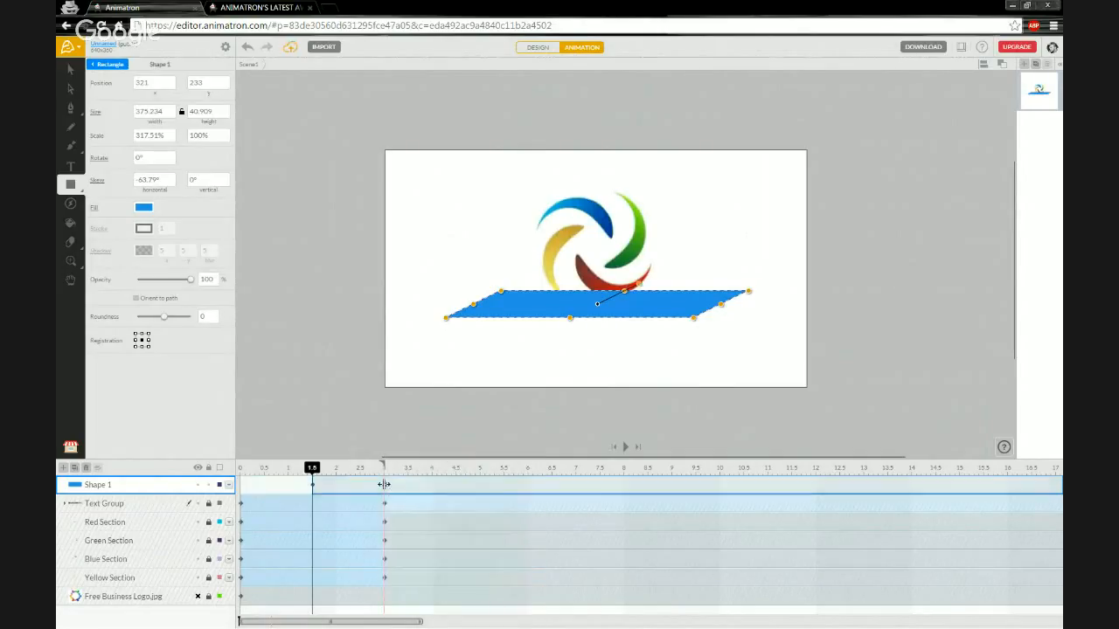
pyautogui.click(388, 495)
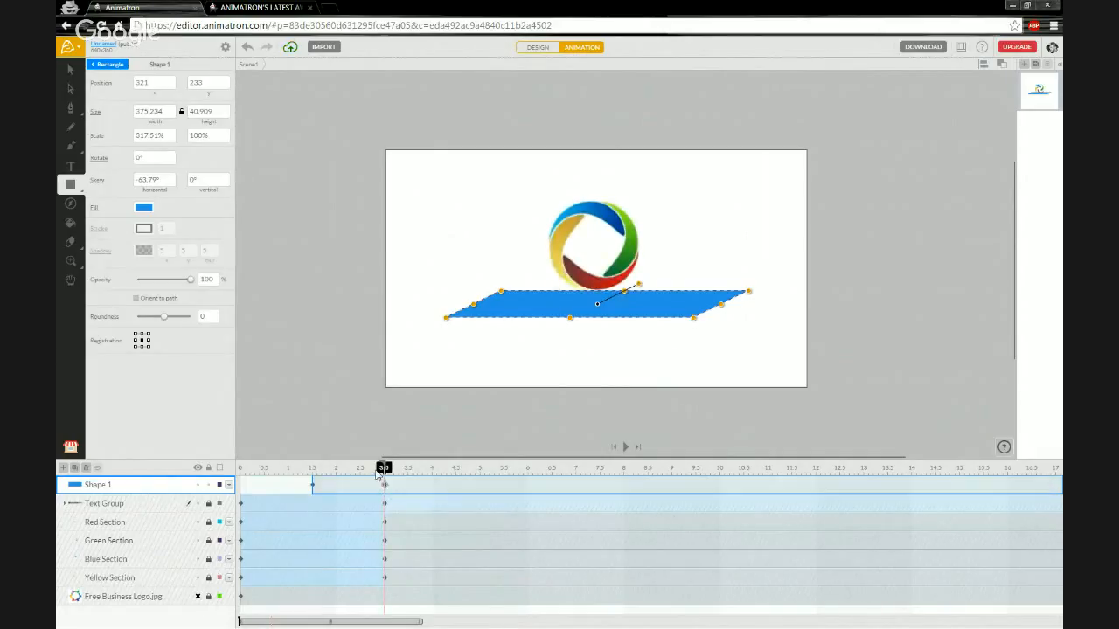
pyautogui.moveTo(381, 472); pyautogui.dragTo(374, 470)
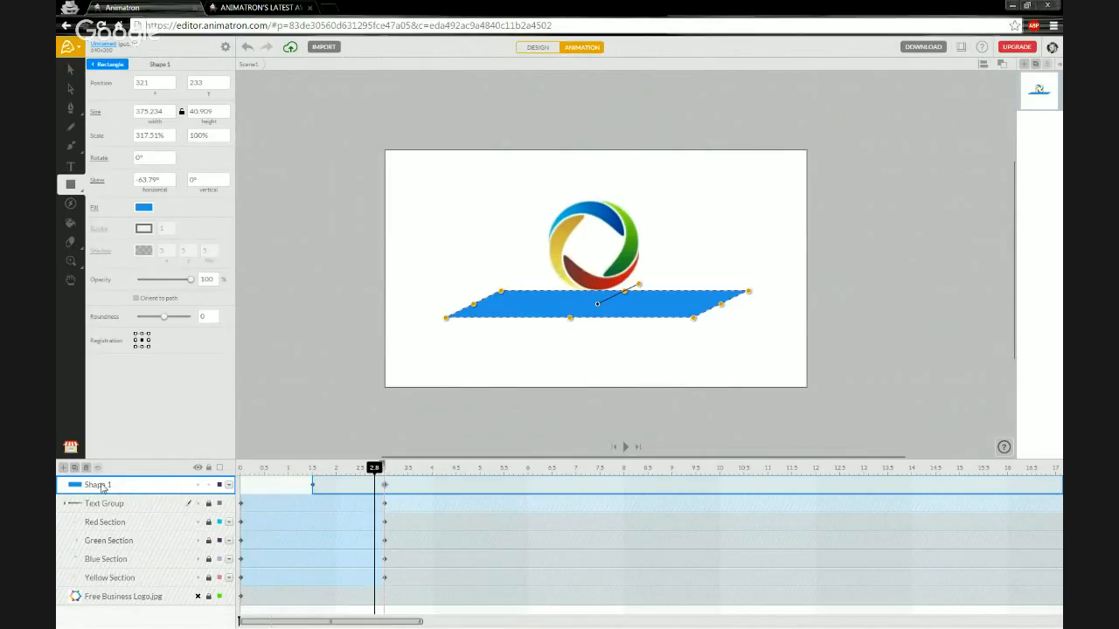
# Turn Shape 1 into a mask and rename its layer 'Text Mask'.
pyautogui.rightClick(136, 489)
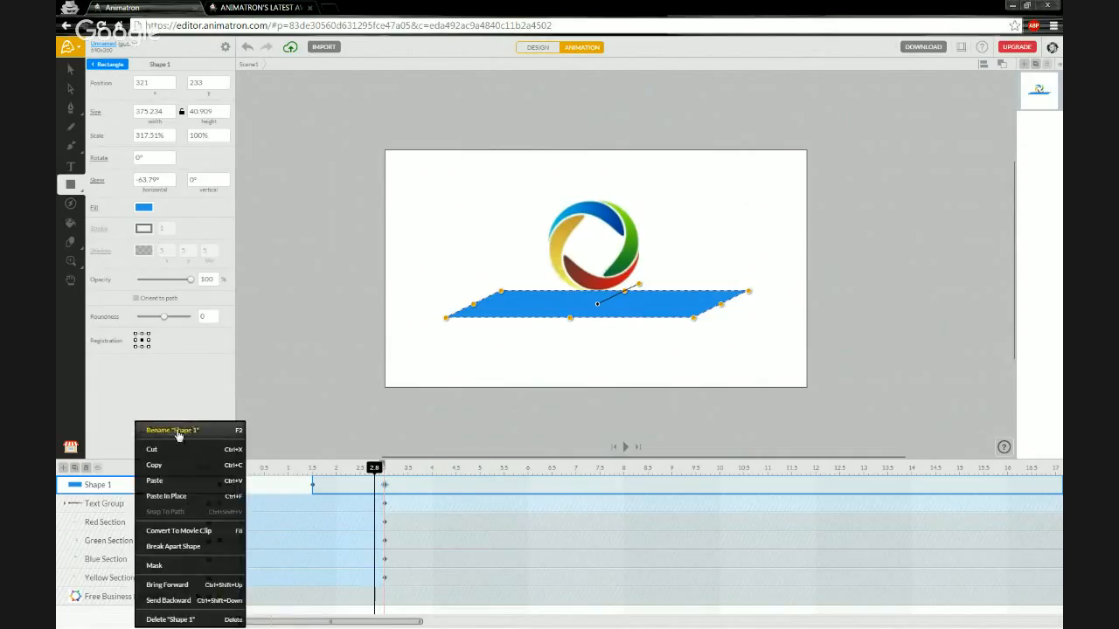
pyautogui.click(169, 568)
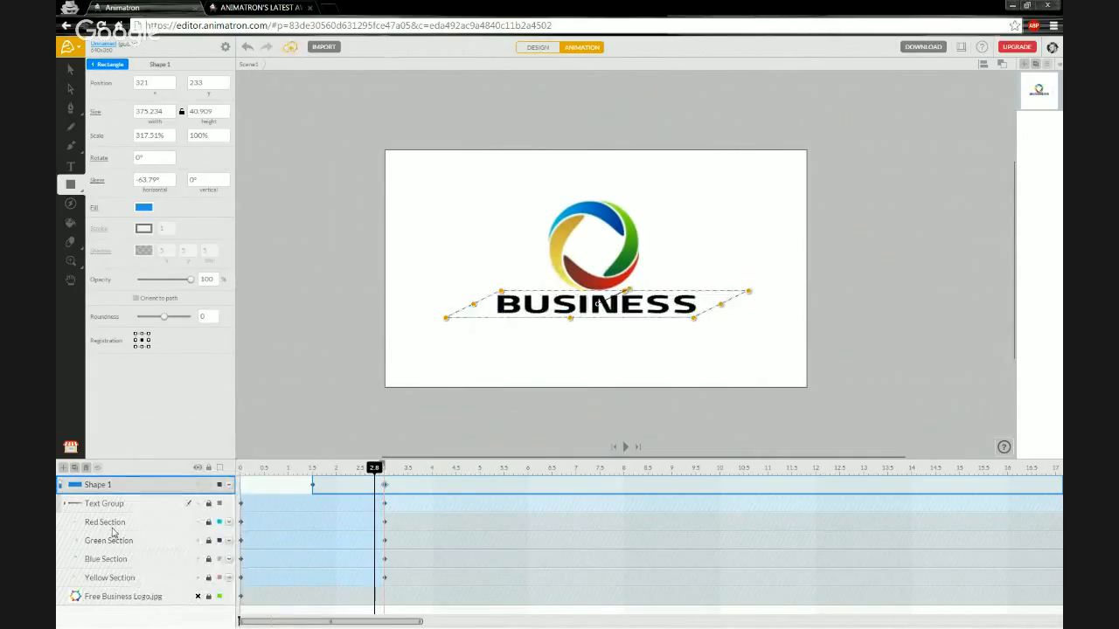
pyautogui.doubleClick(95, 485)
pyautogui.write('Text M')
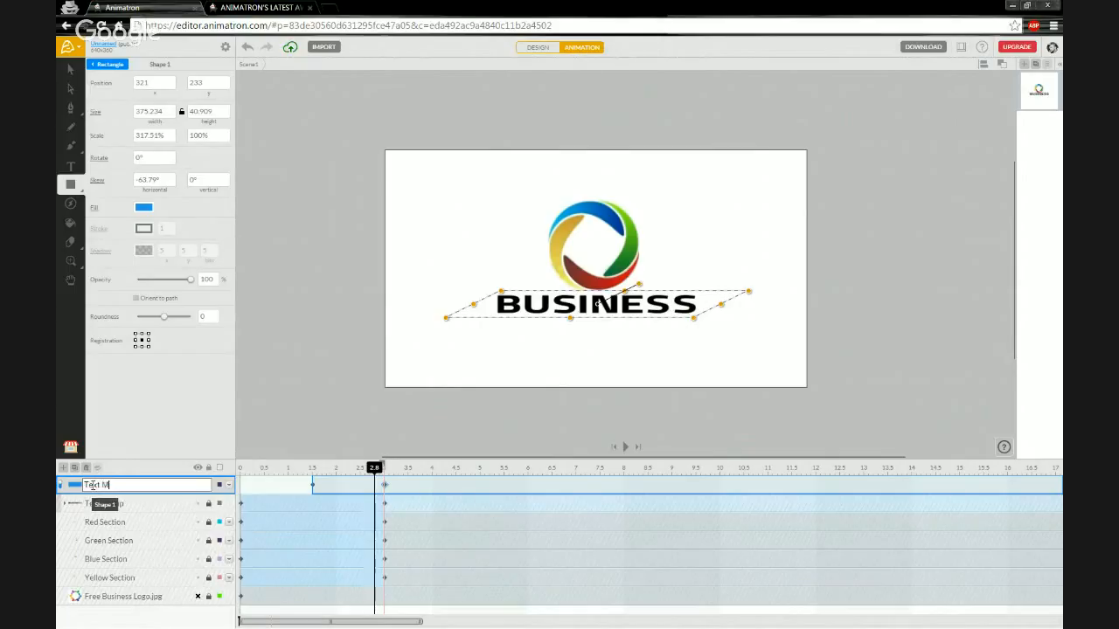
pyautogui.write('ask')
pyautogui.press('Return')
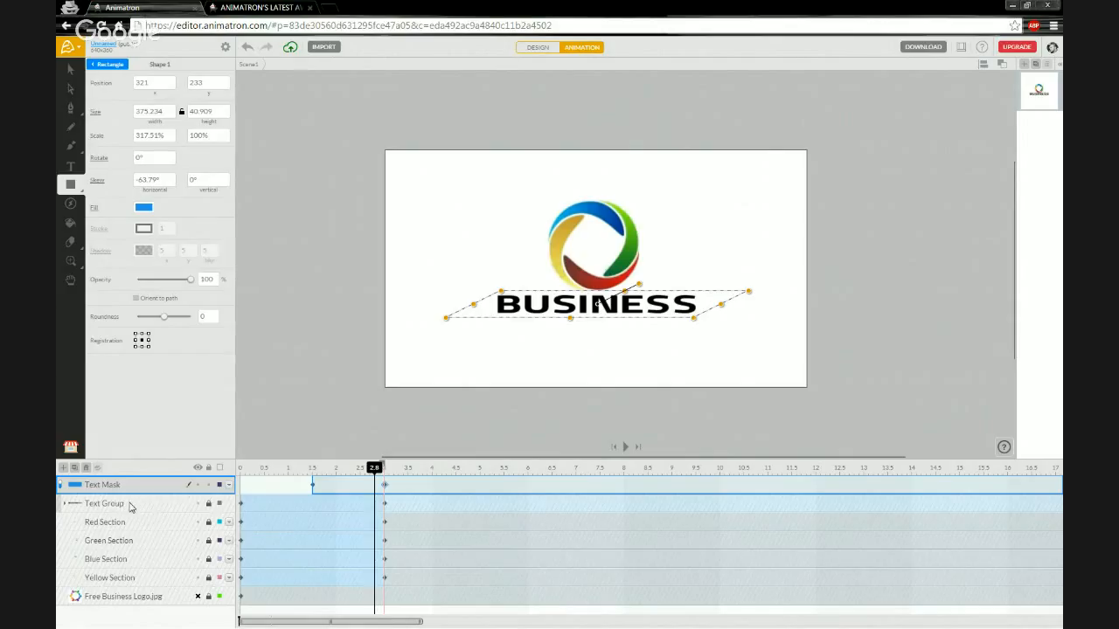
pyautogui.moveTo(316, 469)
pyautogui.mouseDown()
pyautogui.moveTo(242, 469)
pyautogui.moveTo(312, 469)
pyautogui.mouseUp()
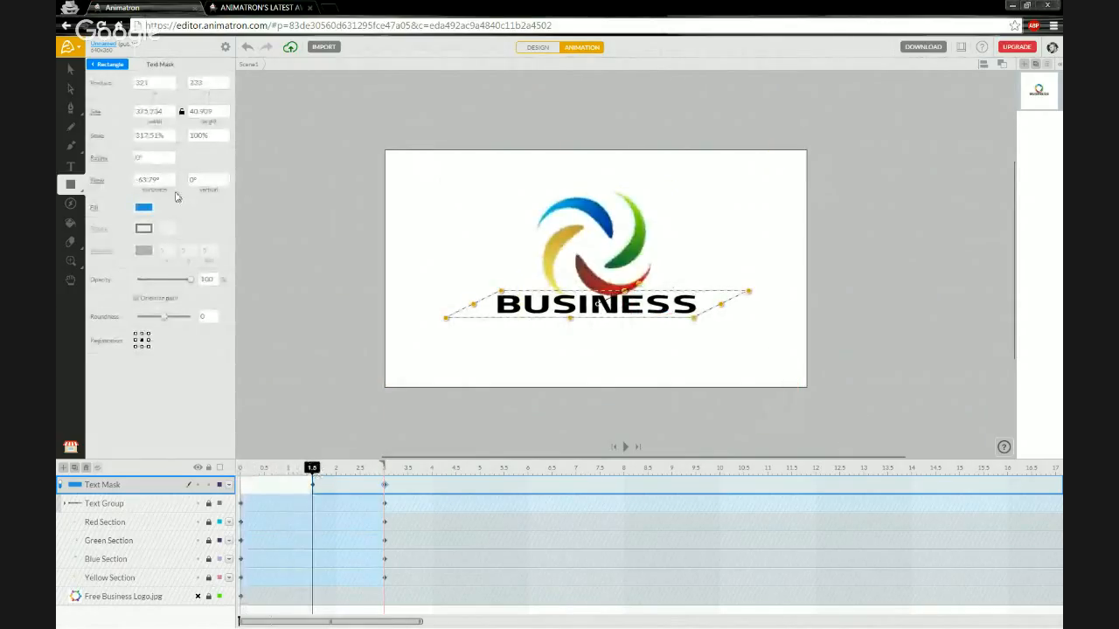
# Keyframe the Text Mask at 1.5 s by nudging it off the stage's left edge.
pyautogui.click(69, 68)
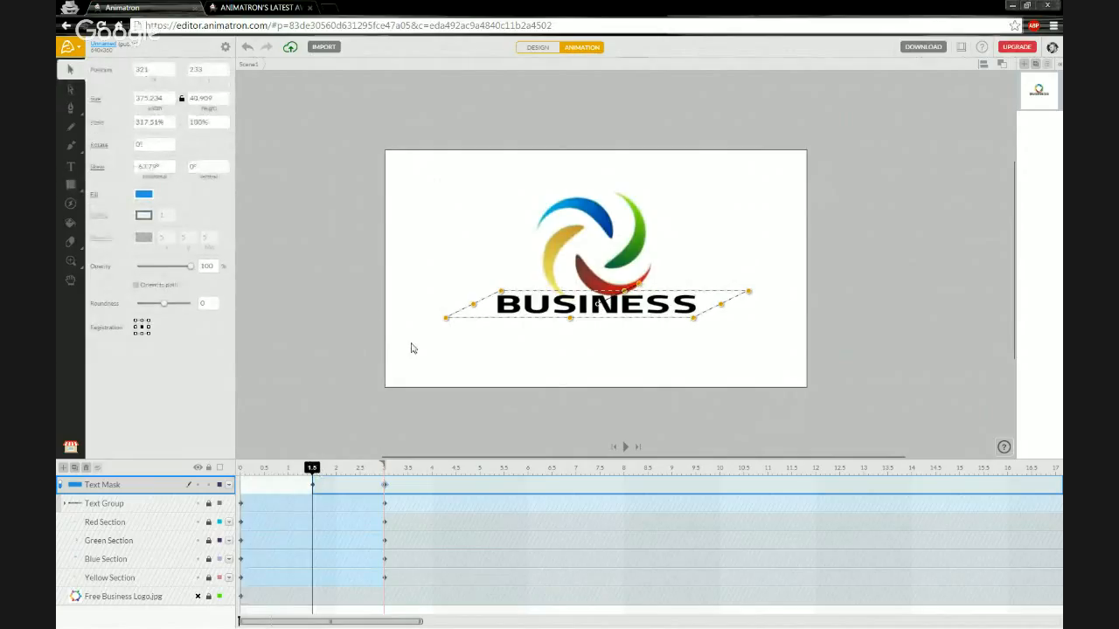
pyautogui.press('Left')
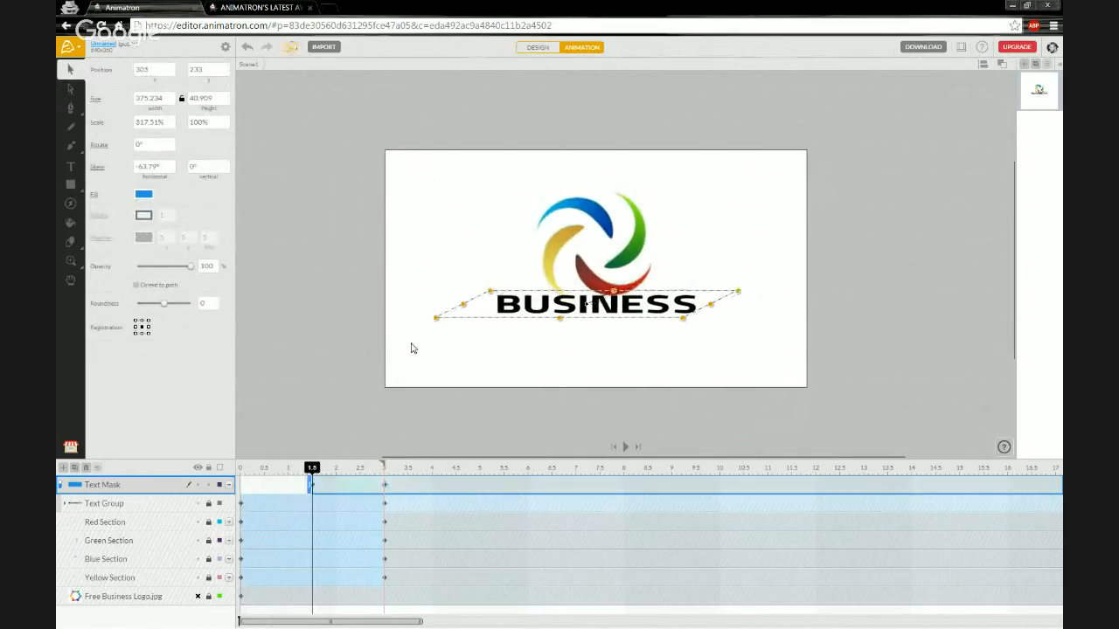
pyautogui.press('Left')
pyautogui.press('Left')
pyautogui.press('Left')
pyautogui.press('Left')
pyautogui.press('Left')
pyautogui.press('Left')
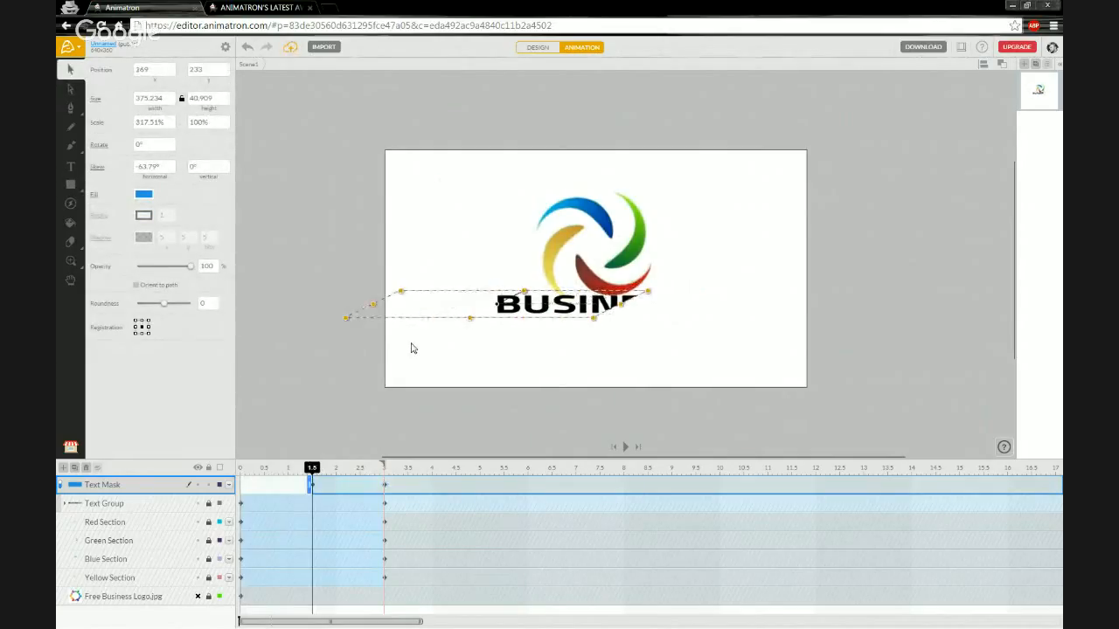
pyautogui.press('Left')
pyautogui.press('Left')
pyautogui.press('Left')
pyautogui.press('Left')
pyautogui.press('Left')
pyautogui.press('Left')
pyautogui.press('Left')
pyautogui.press('Left')
pyautogui.press('Left')
pyautogui.press('Left')
pyautogui.press('Left')
pyautogui.press('Left')
pyautogui.press('Left')
pyautogui.press('Left')
pyautogui.press('Left')
pyautogui.press('Left')
pyautogui.press('Left')
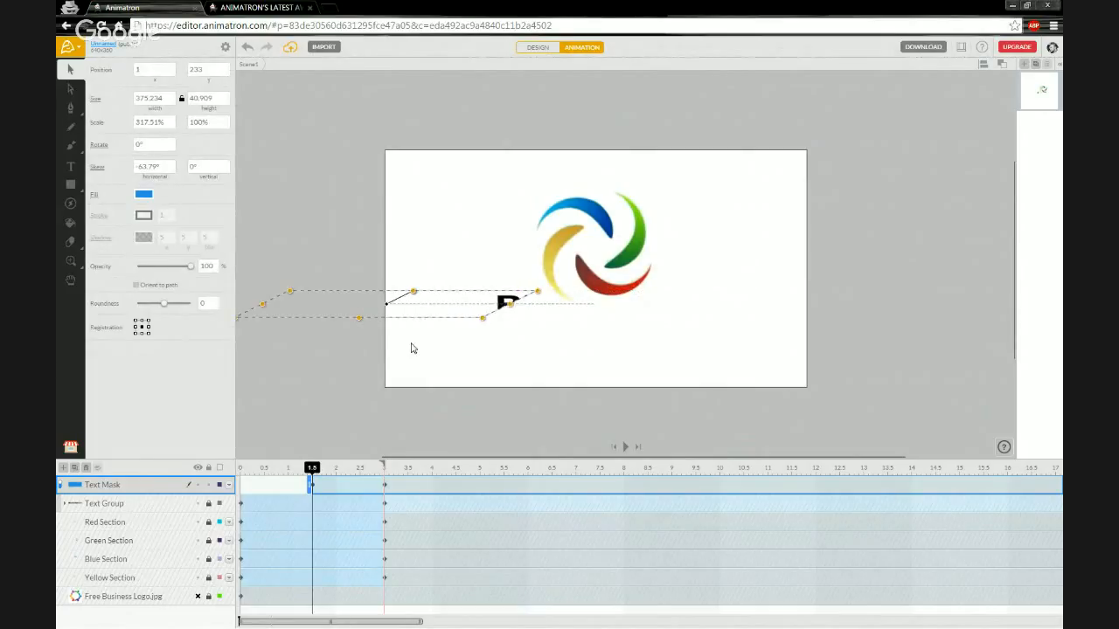
pyautogui.press('Left')
pyautogui.press('Left')
pyautogui.press('Left')
pyautogui.press('Left')
pyautogui.press('Left')
pyautogui.press('Left')
pyautogui.press('Left')
pyautogui.press('Left')
pyautogui.press('Left')
pyautogui.press('Left')
pyautogui.press('Left')
pyautogui.press('Left')
pyautogui.press('Left')
pyautogui.press('Left')
pyautogui.press('Left')
pyautogui.press('Left')
pyautogui.press('Left')
pyautogui.press('Left')
pyautogui.press('Left')
pyautogui.press('Left')
pyautogui.press('Left')
pyautogui.press('Left')
pyautogui.press('Left')
pyautogui.press('Left')
pyautogui.press('Left')
pyautogui.press('Left')
pyautogui.press('Left')
pyautogui.press('Left')
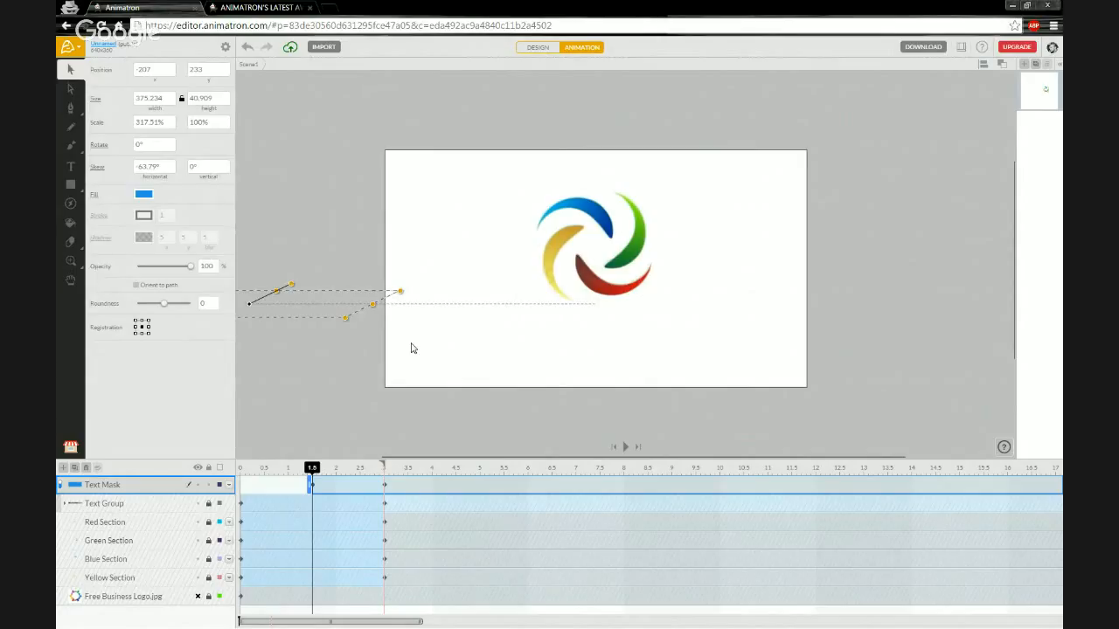
# Fine-tune the mask to -55, 233, then deselect it and play back the BUSINESS reveal.
pyautogui.press('Right')
pyautogui.press('Right')
pyautogui.press('Right')
pyautogui.press('Right')
pyautogui.press('Right')
pyautogui.press('Right')
pyautogui.press('Right')
pyautogui.press('Right')
pyautogui.press('Right')
pyautogui.press('Right')
pyautogui.press('Right')
pyautogui.press('Right')
pyautogui.press('Right')
pyautogui.press('Right')
pyautogui.press('Right')
pyautogui.press('Right')
pyautogui.press('Right')
pyautogui.press('Right')
pyautogui.press('Right')
pyautogui.press('Right')
pyautogui.press('Right')
pyautogui.press('Right')
pyautogui.press('Right')
pyautogui.press('Right')
pyautogui.press('Right')
pyautogui.press('Right')
pyautogui.press('Right')
pyautogui.press('Right')
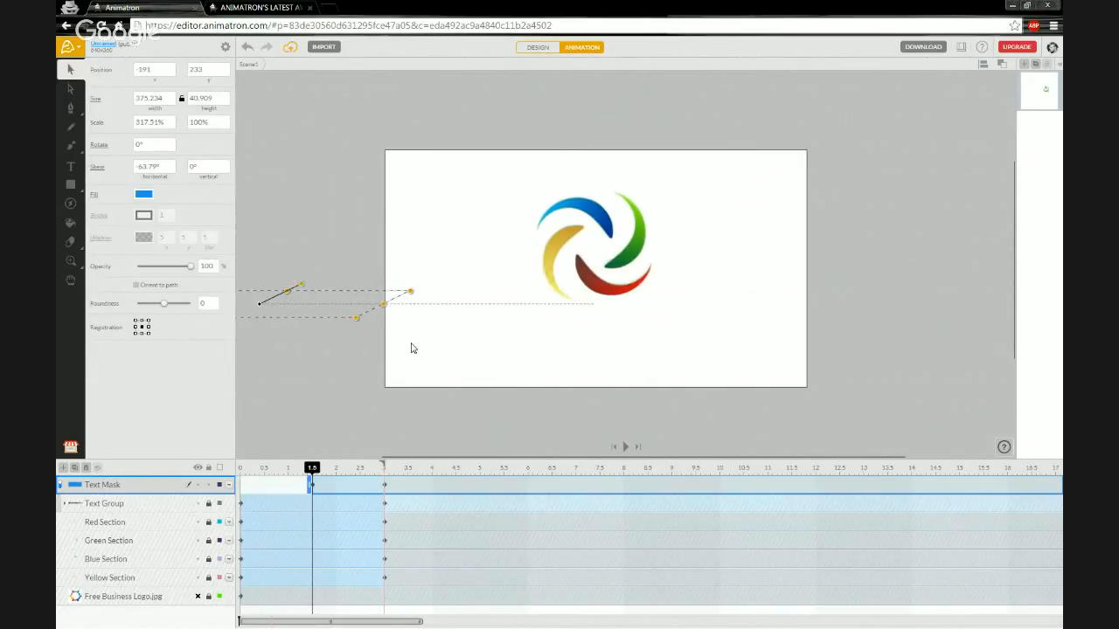
pyautogui.press('Right')
pyautogui.press('Right')
pyautogui.press('Right')
pyautogui.press('Right')
pyautogui.press('Right')
pyautogui.press('Right')
pyautogui.press('Right')
pyautogui.press('Right')
pyautogui.press('Right')
pyautogui.press('Right')
pyautogui.press('Right')
pyautogui.press('Right')
pyautogui.press('Right')
pyautogui.press('Right')
pyautogui.press('Right')
pyautogui.press('Right')
pyautogui.press('Right')
pyautogui.press('Right')
pyautogui.press('Right')
pyautogui.press('Right')
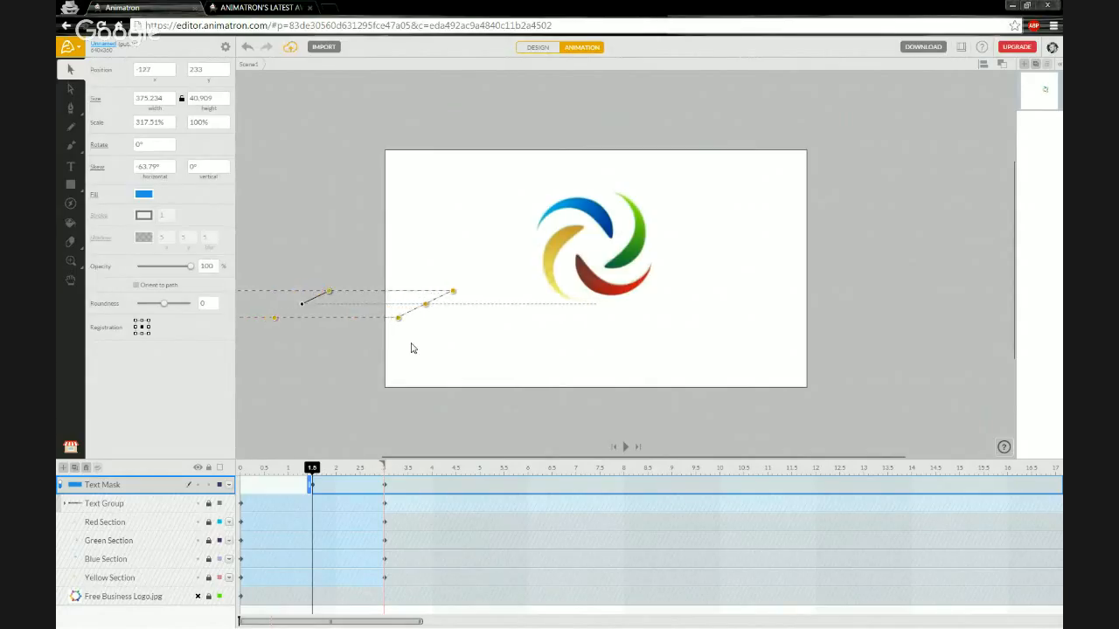
pyautogui.press('Right')
pyautogui.press('Right')
pyautogui.press('Right')
pyautogui.press('Right')
pyautogui.press('Right')
pyautogui.press('Right')
pyautogui.press('Right')
pyautogui.press('Right')
pyautogui.press('Right')
pyautogui.press('Right')
pyautogui.press('Right')
pyautogui.press('Right')
pyautogui.press('Right')
pyautogui.press('Right')
pyautogui.press('Right')
pyautogui.press('Right')
pyautogui.press('Right')
pyautogui.press('Right')
pyautogui.press('Right')
pyautogui.press('Right')
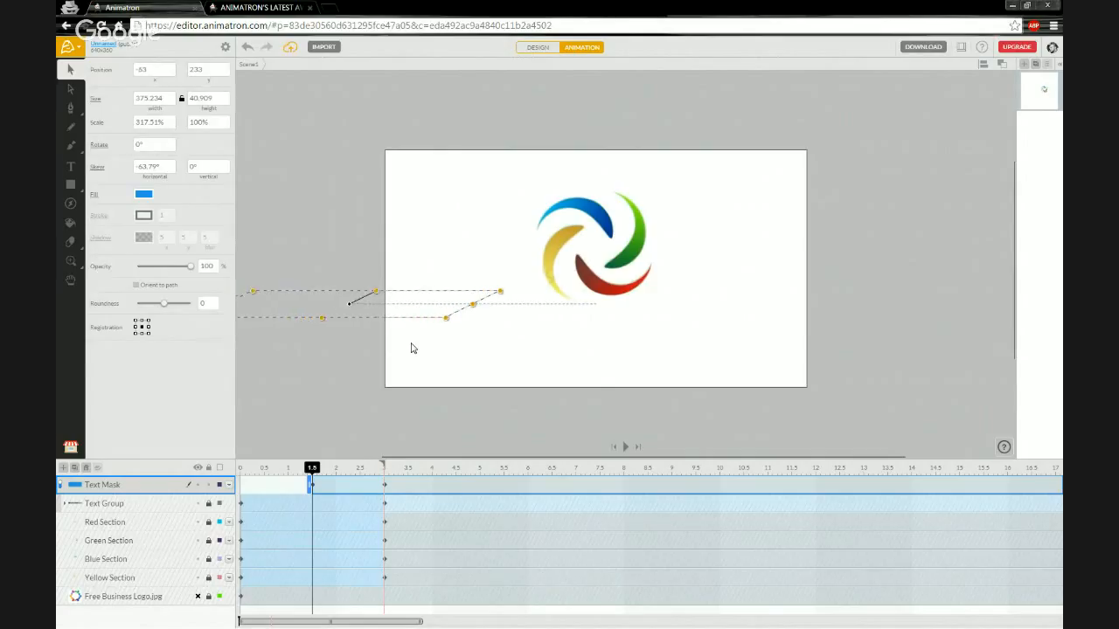
pyautogui.press('Left')
pyautogui.press('Left')
pyautogui.press('Left')
pyautogui.press('Left')
pyautogui.press('Left')
pyautogui.press('Left')
pyautogui.press('Left')
pyautogui.press('Left')
pyautogui.click(299, 410)
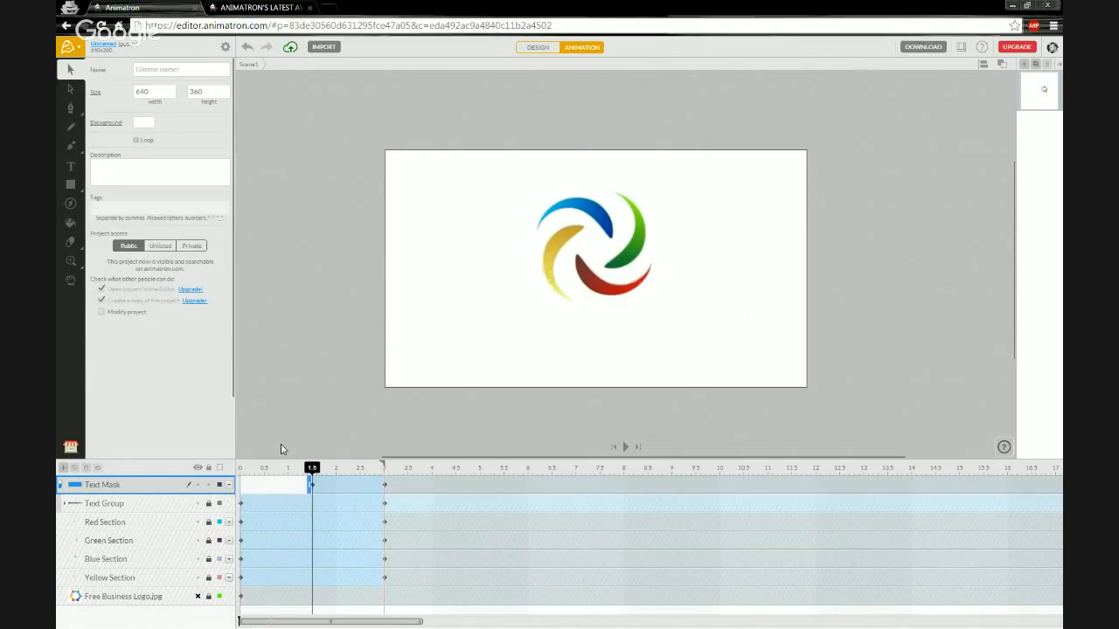
pyautogui.press('space')
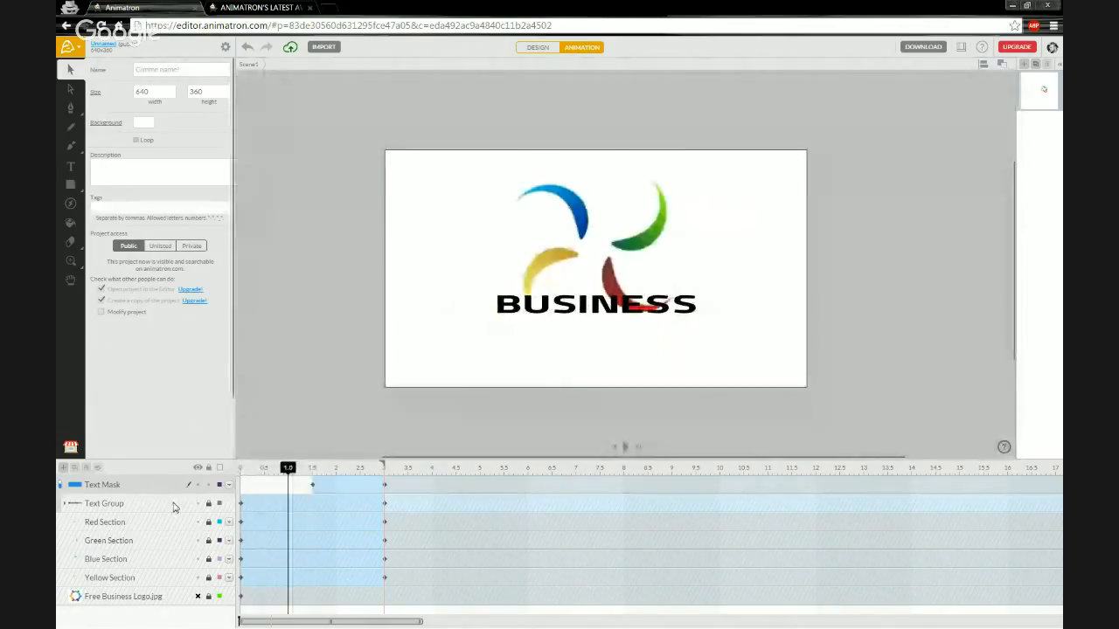
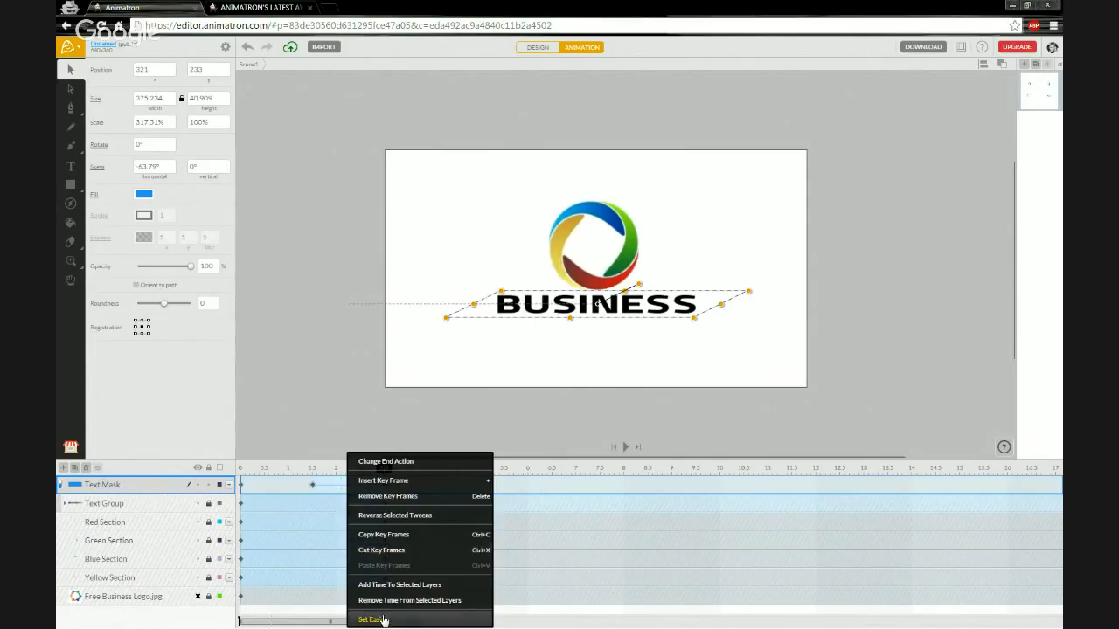
# Apply CUBIC easing to the Text Mask tween, deselect, and play back the full logo animation.
pyautogui.click(372, 620)
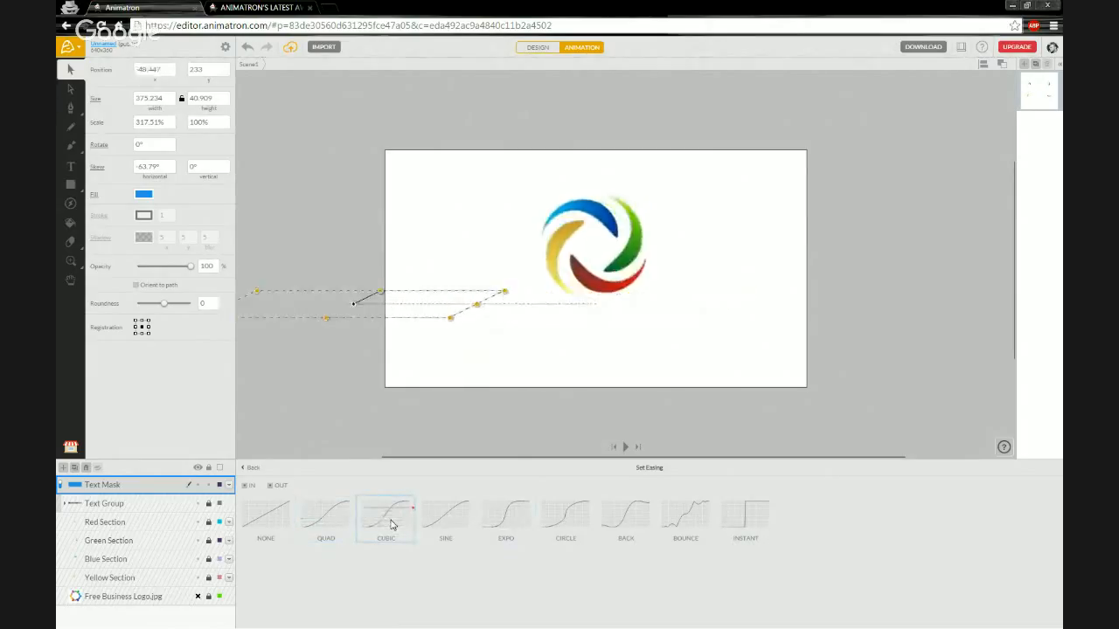
pyautogui.click(252, 468)
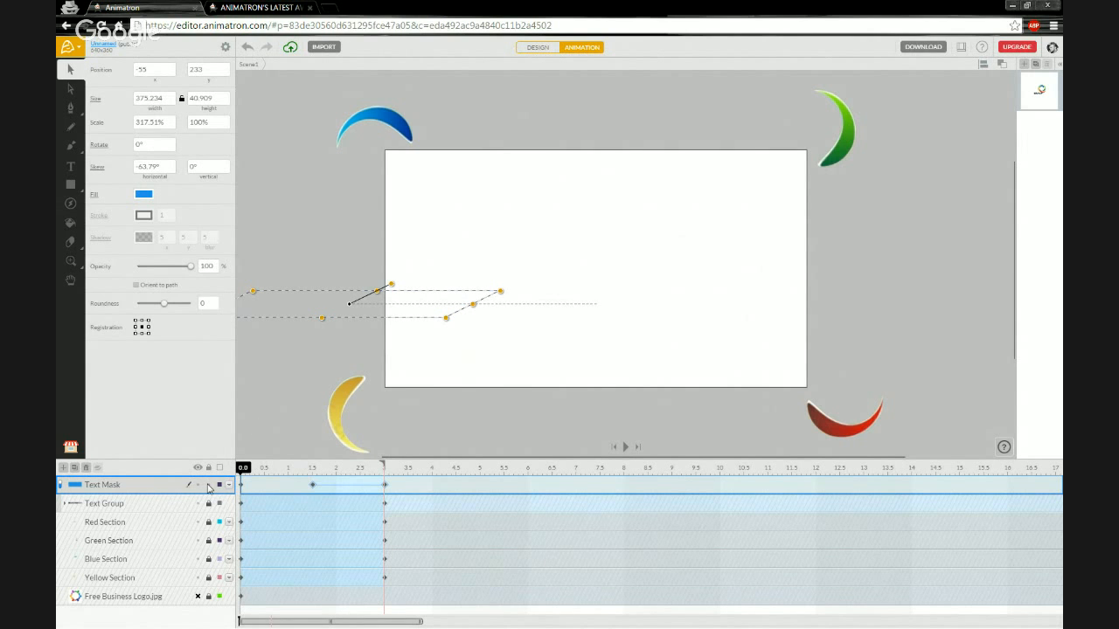
pyautogui.click(149, 502)
pyautogui.click(247, 437)
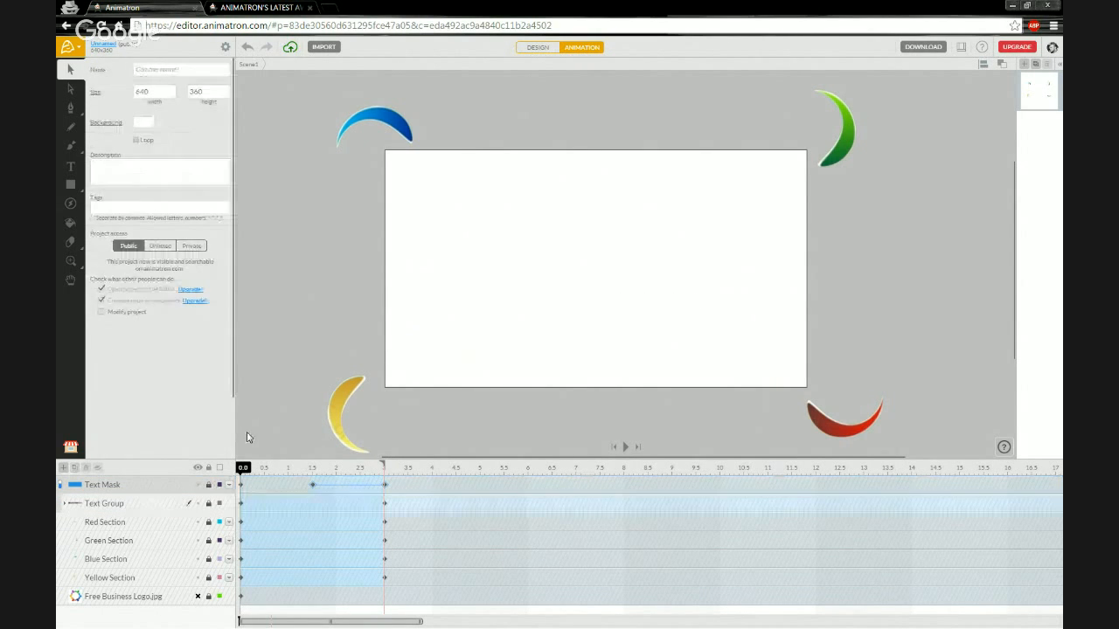
pyautogui.press('space')
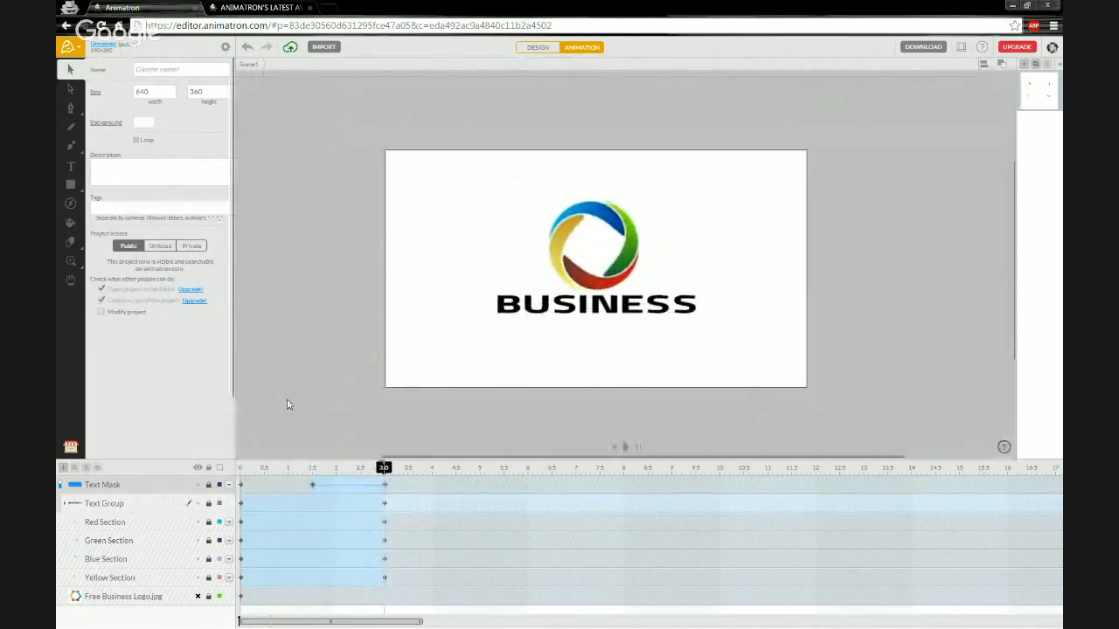
pyautogui.press('space')
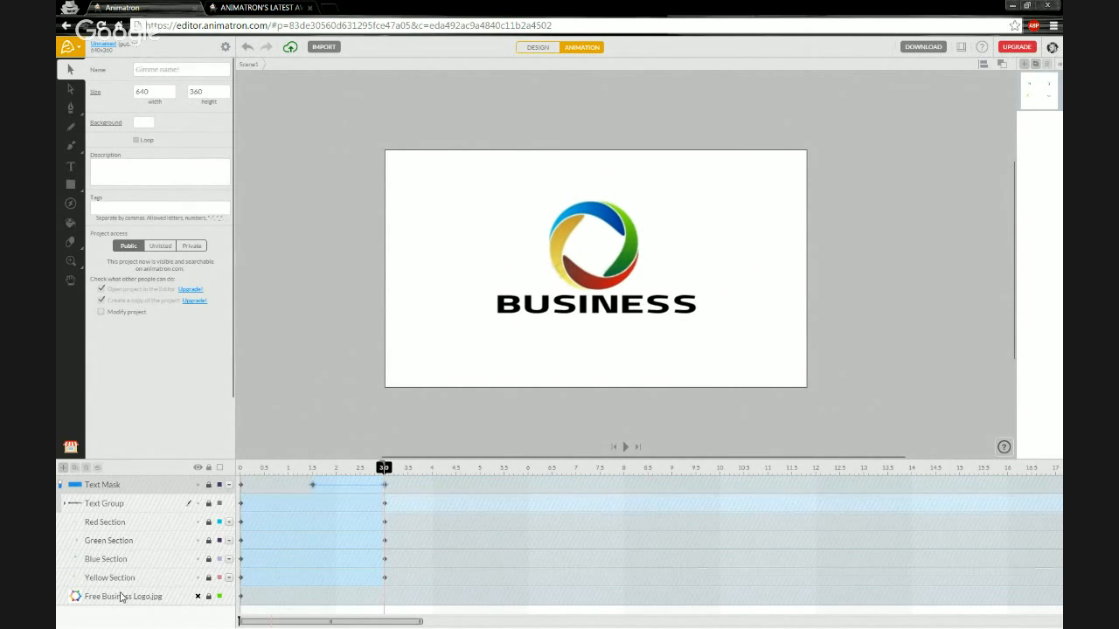
# Unlock the Red Section layer, enter the group, and select its Mask Copy 3 layer.
pyautogui.click(208, 522)
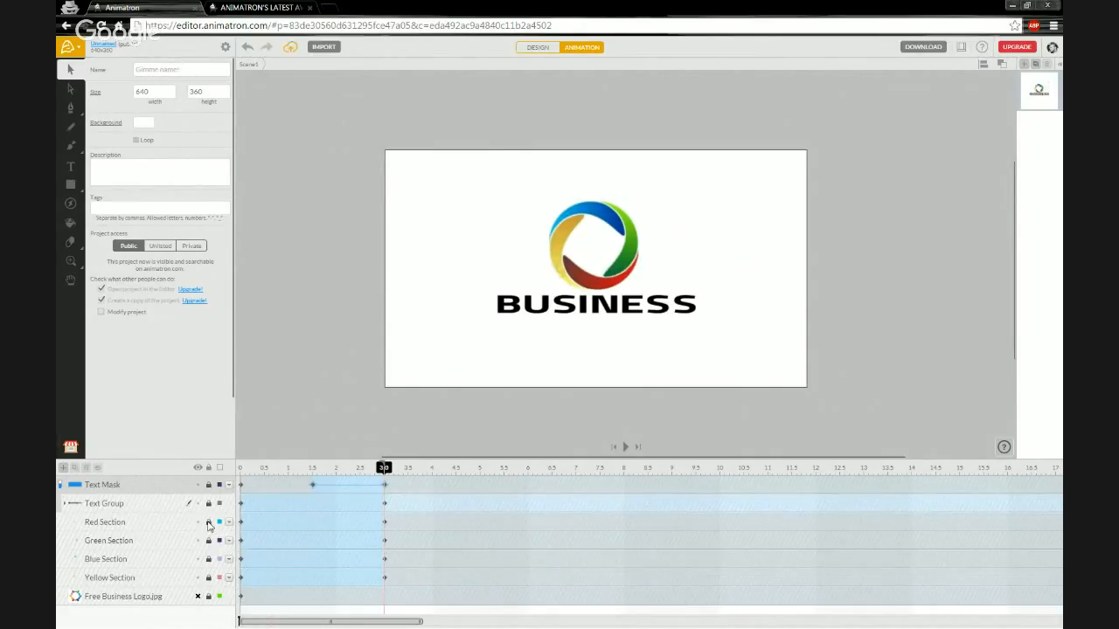
pyautogui.click(105, 523)
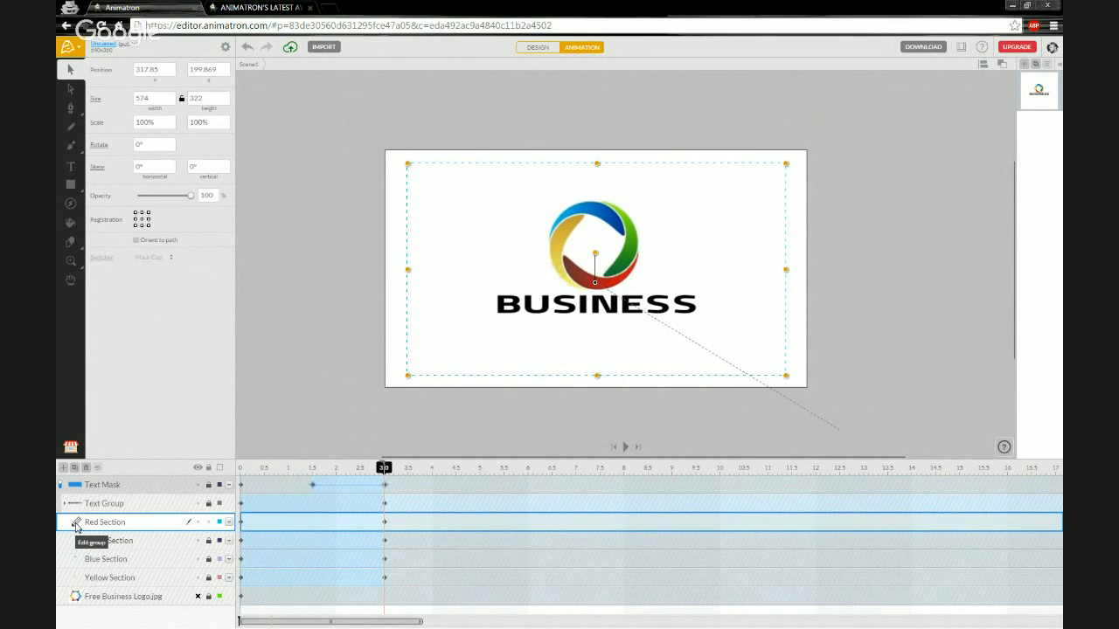
pyautogui.click(76, 523)
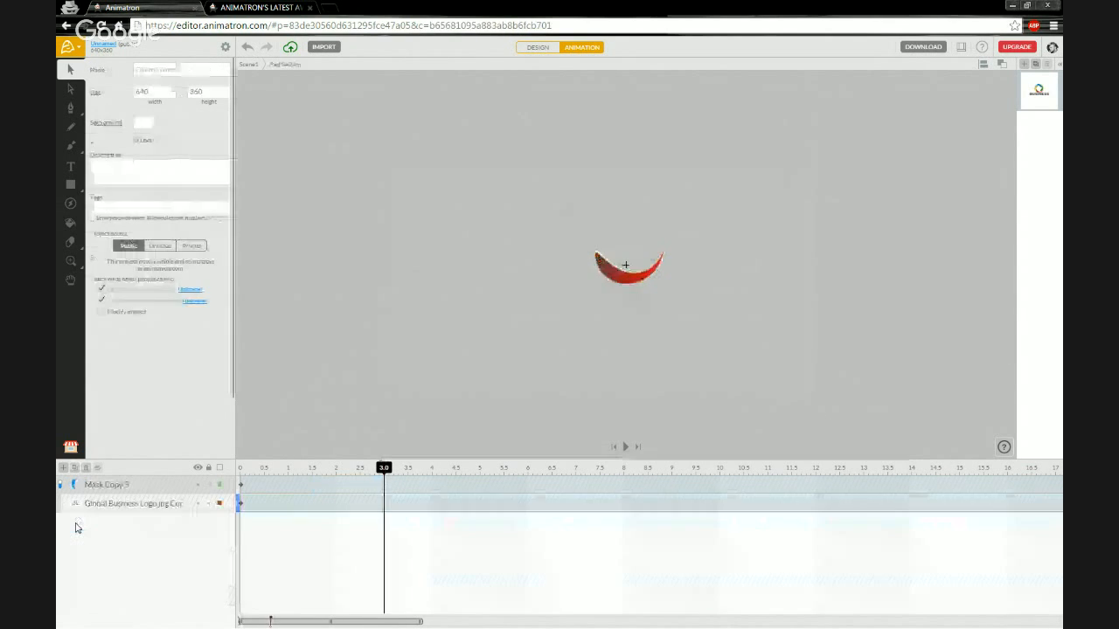
pyautogui.click(143, 491)
# Group Mask Copy 3 and the Global Business Logo image into a clip named Shape Clip.
pyautogui.keyDown('shift'); pyautogui.click(131, 503); pyautogui.keyUp('shift')
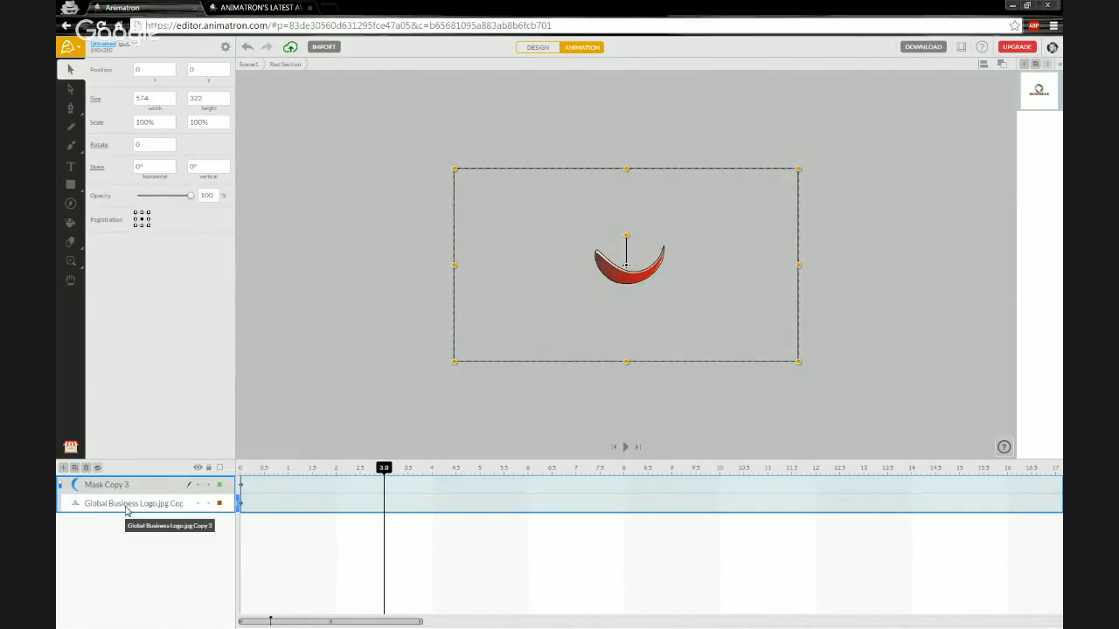
pyautogui.hotkey('ctrl', 'g')
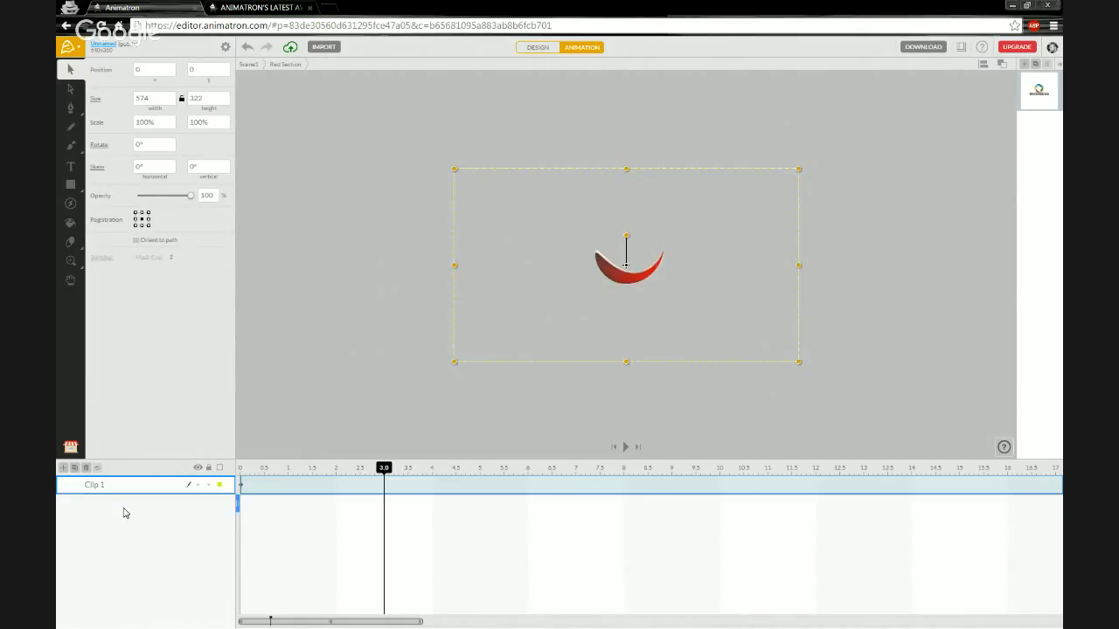
pyautogui.doubleClick(97, 485)
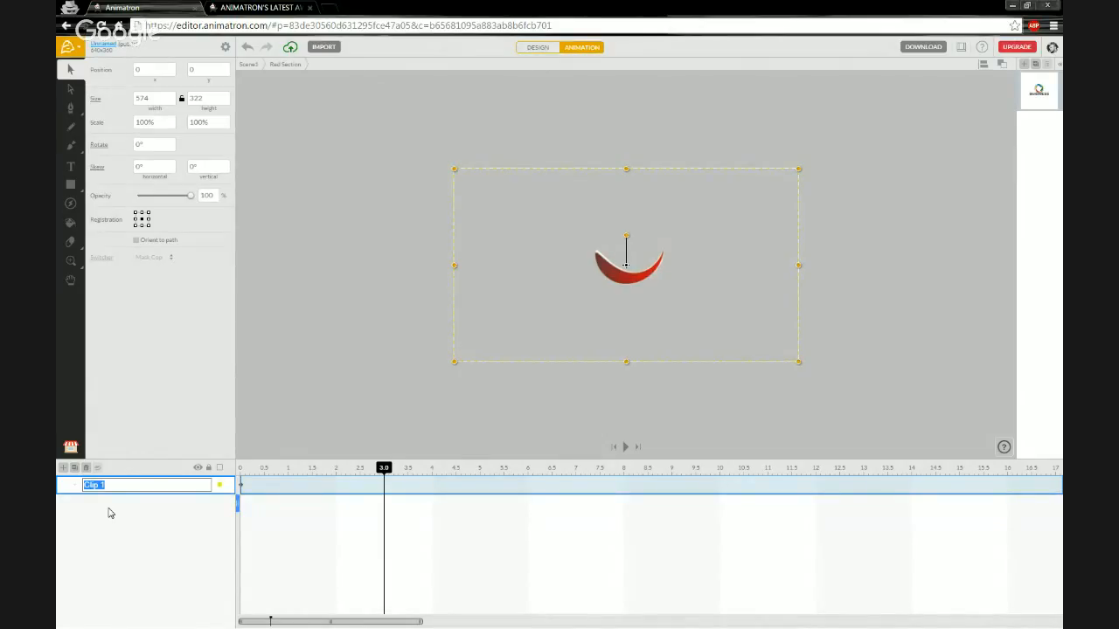
pyautogui.write('An')
pyautogui.press('BackSpace')
pyautogui.press('BackSpace')
pyautogui.press('BackSpace')
pyautogui.press('BackSpace')
pyautogui.press('BackSpace')
pyautogui.press('BackSpace')
pyautogui.press('BackSpace')
pyautogui.press('BackSpace')
pyautogui.press('Return')
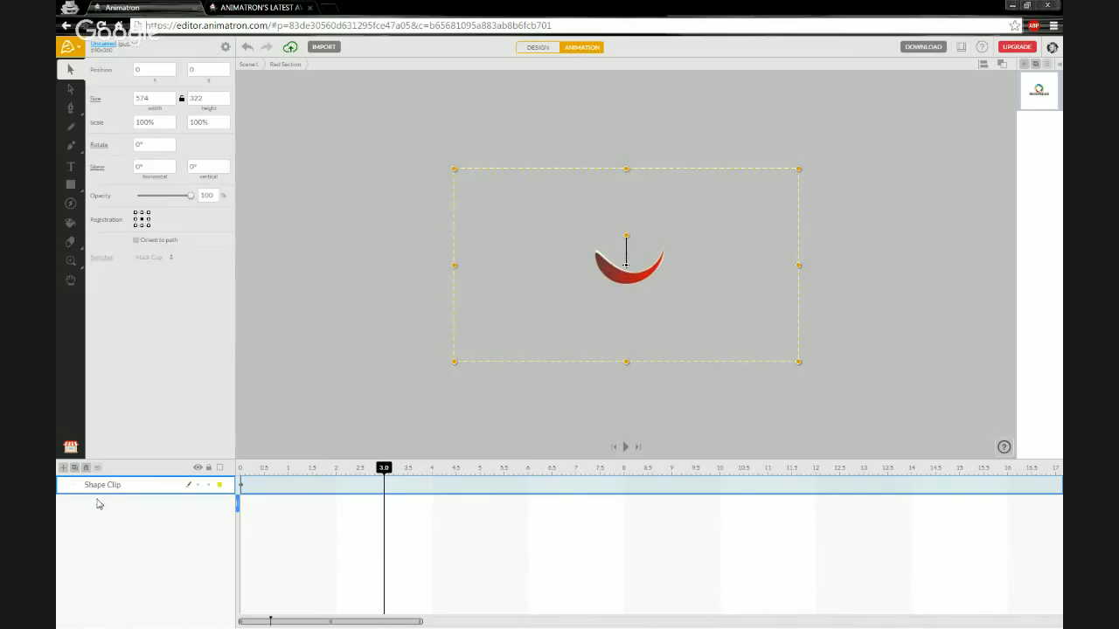
# Pick the plain Rectangle tool and open Shape Clip to edit its contents.
pyautogui.click(70, 187)
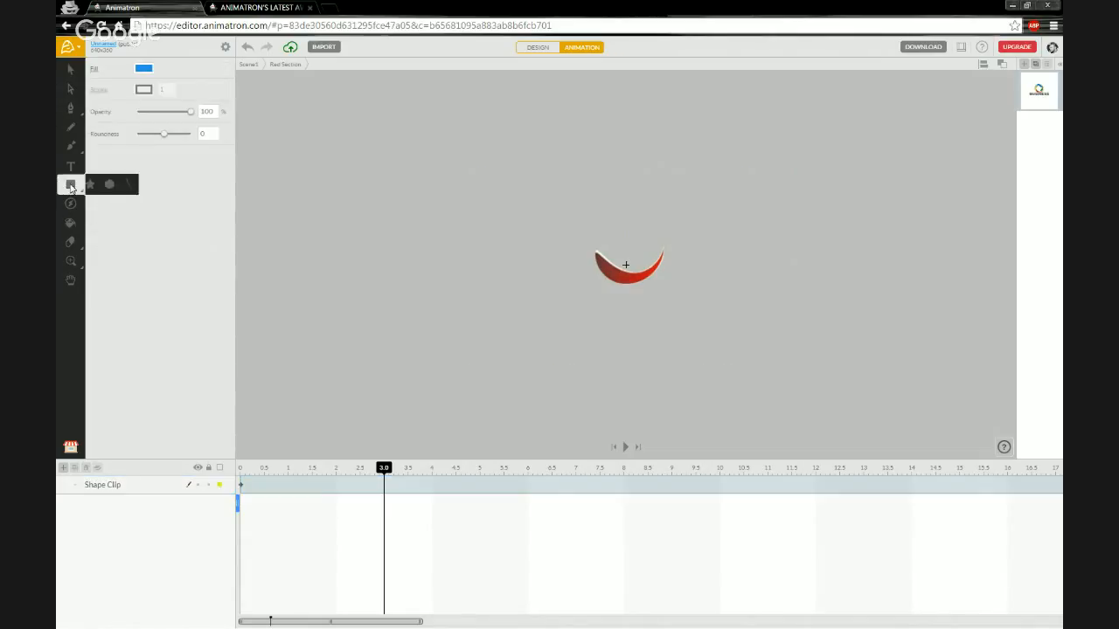
pyautogui.click(71, 187)
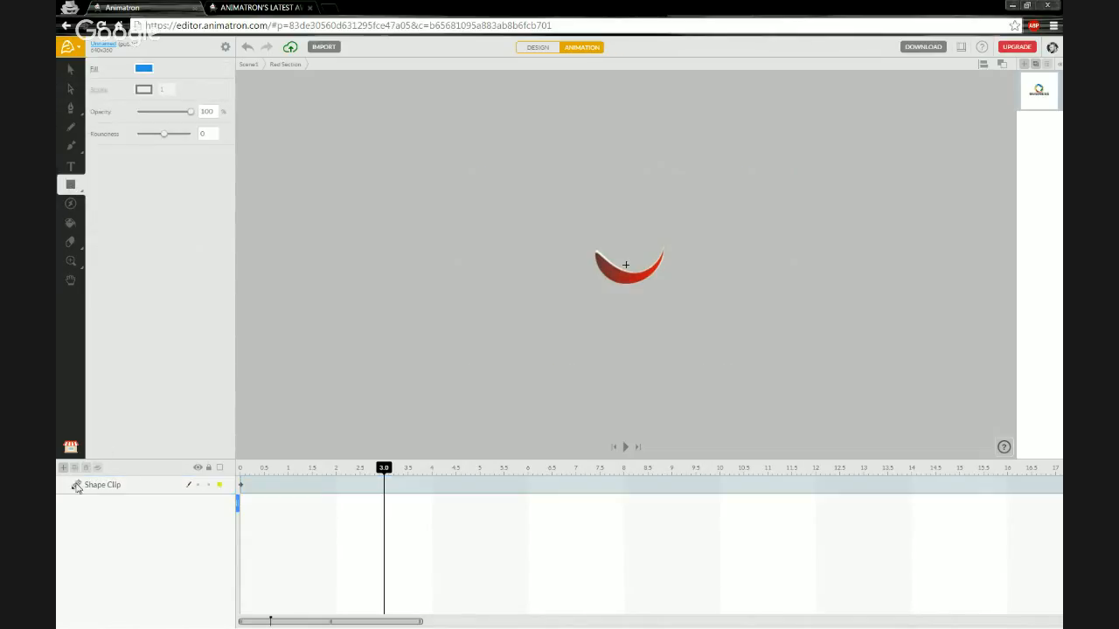
pyautogui.click(121, 486)
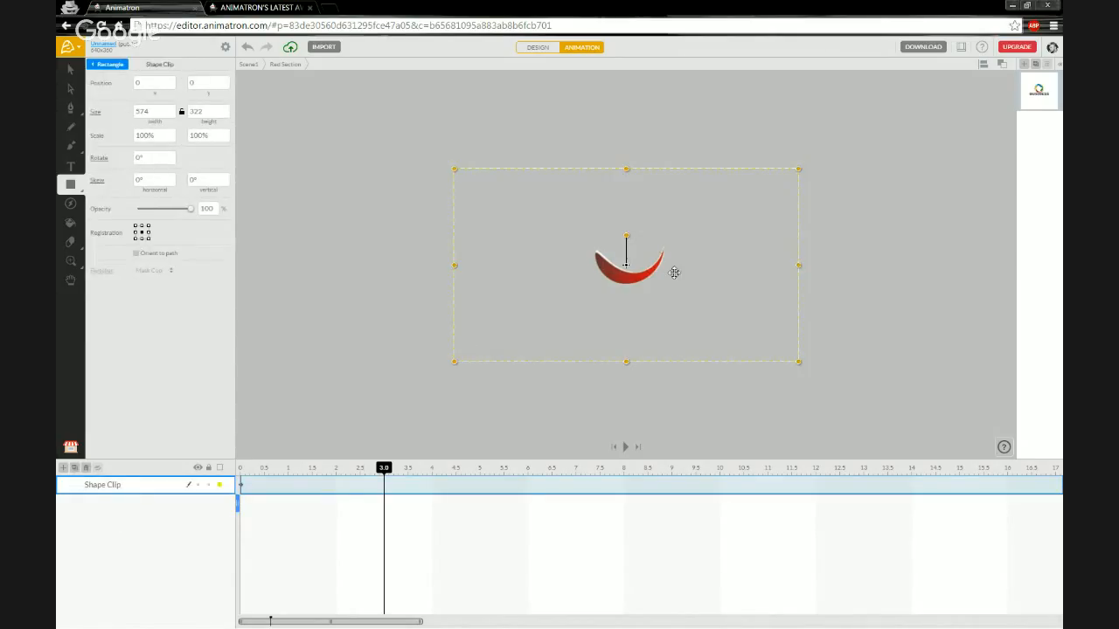
pyautogui.doubleClick(77, 490)
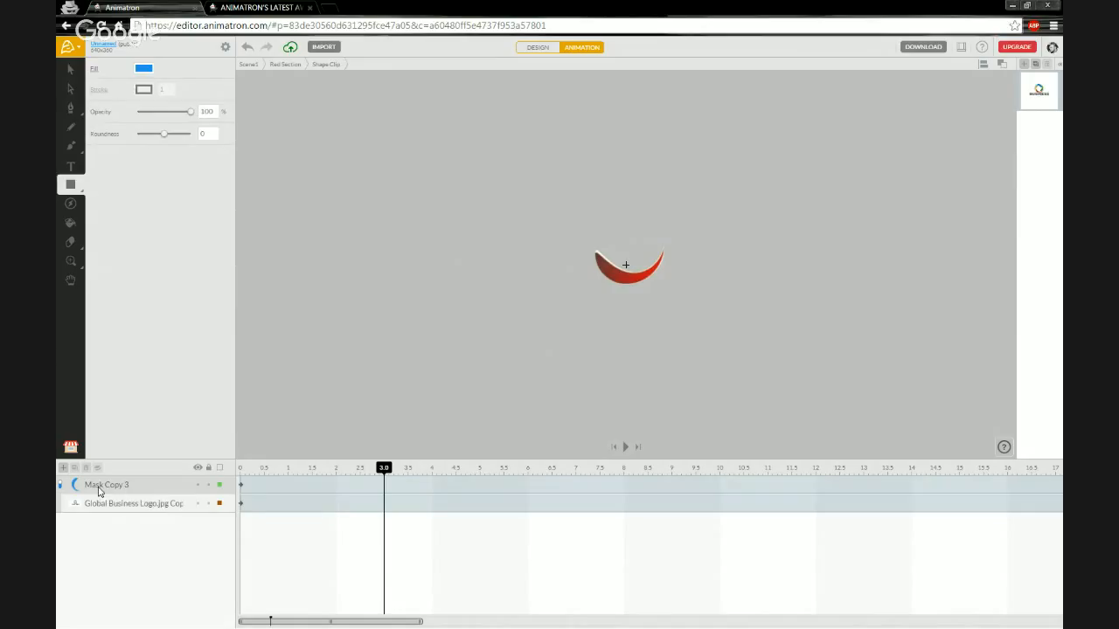
# Copy the Mask Copy 3 crescent and paste it in place in Red Section above Shape Clip.
pyautogui.click(103, 486)
pyautogui.click(107, 492)
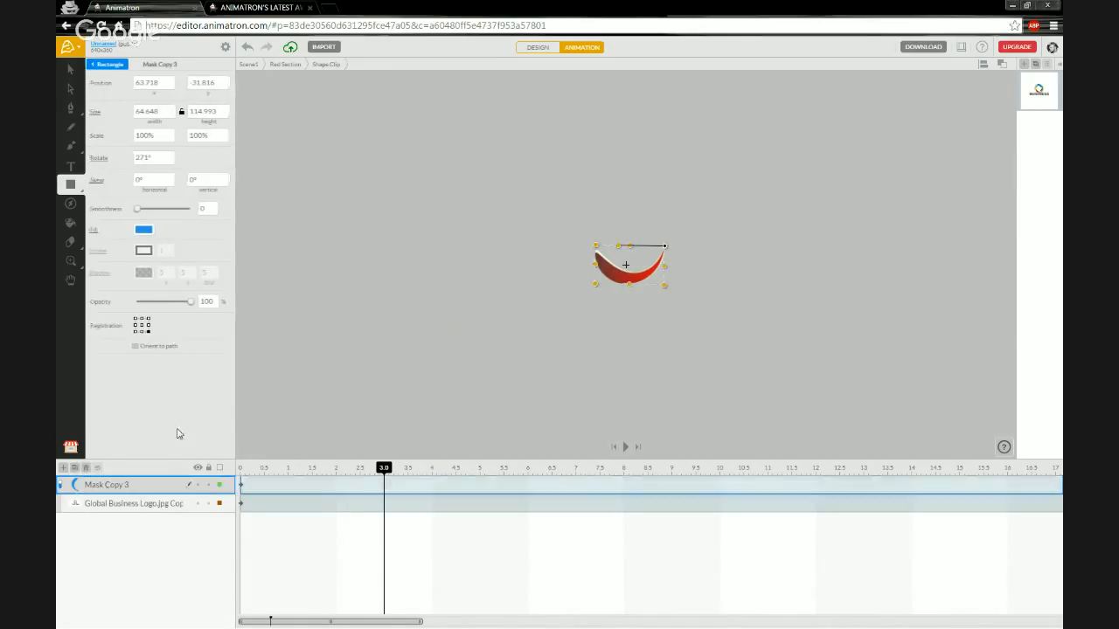
pyautogui.rightClick(109, 491)
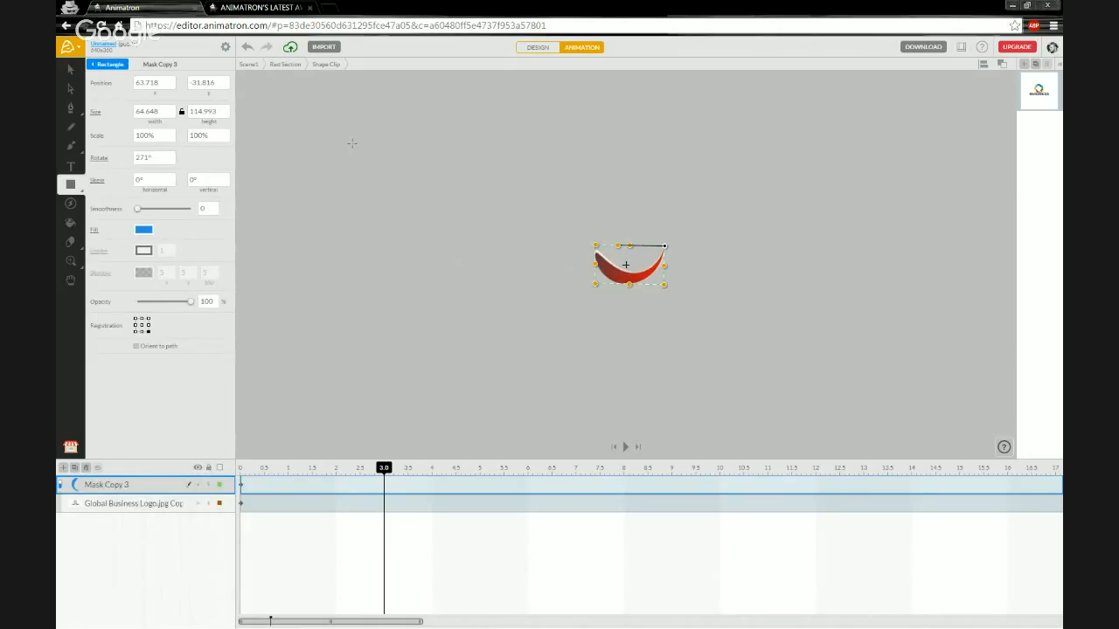
pyautogui.click(285, 67)
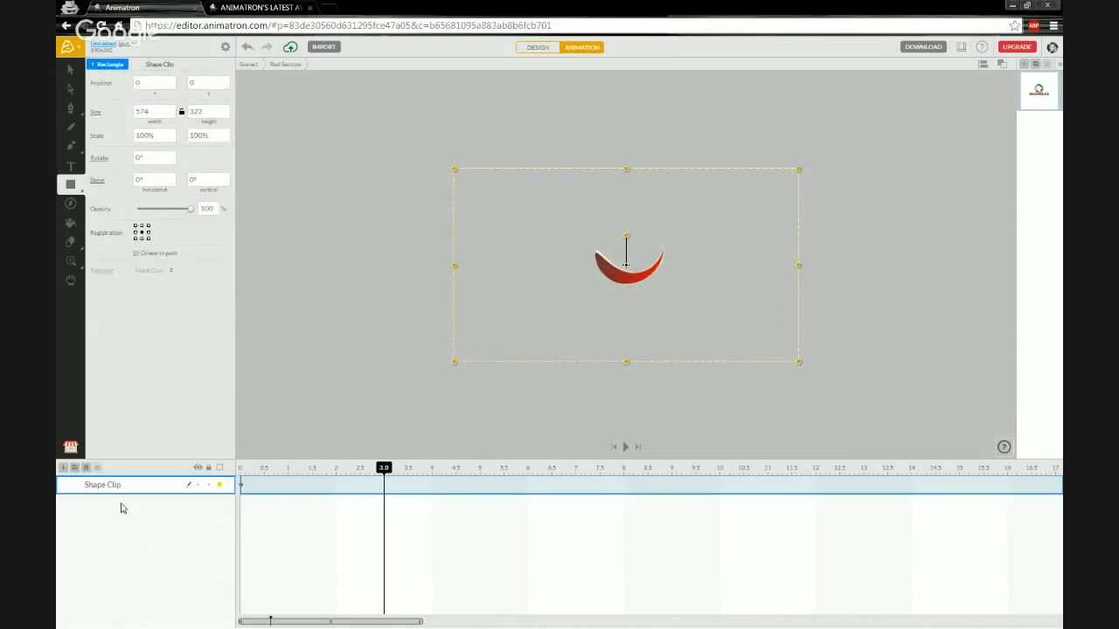
pyautogui.rightClick(116, 516)
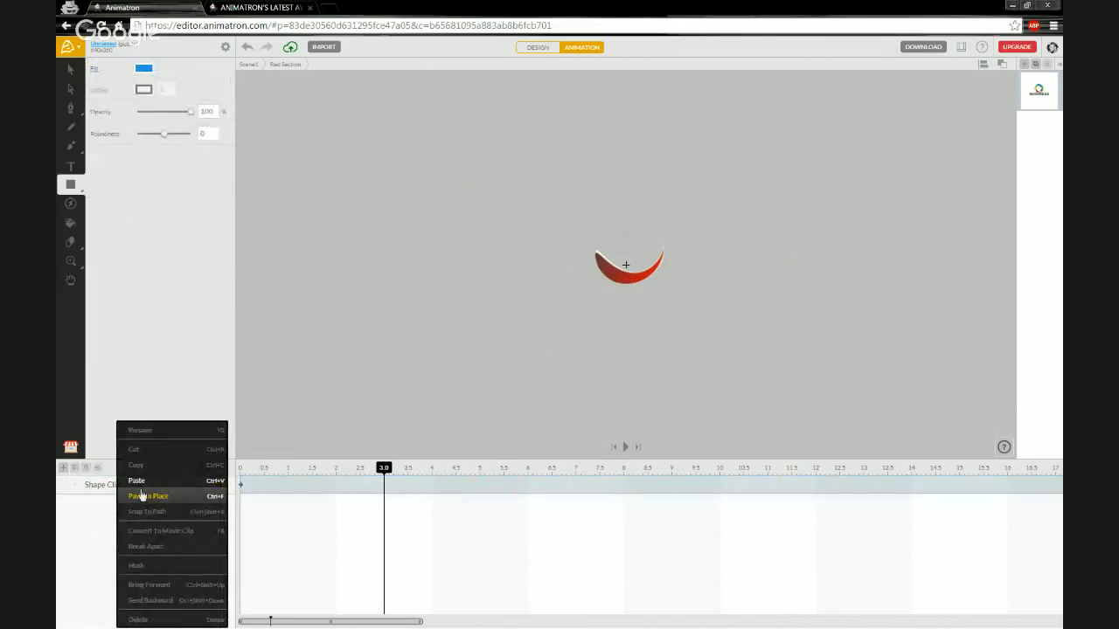
pyautogui.click(145, 496)
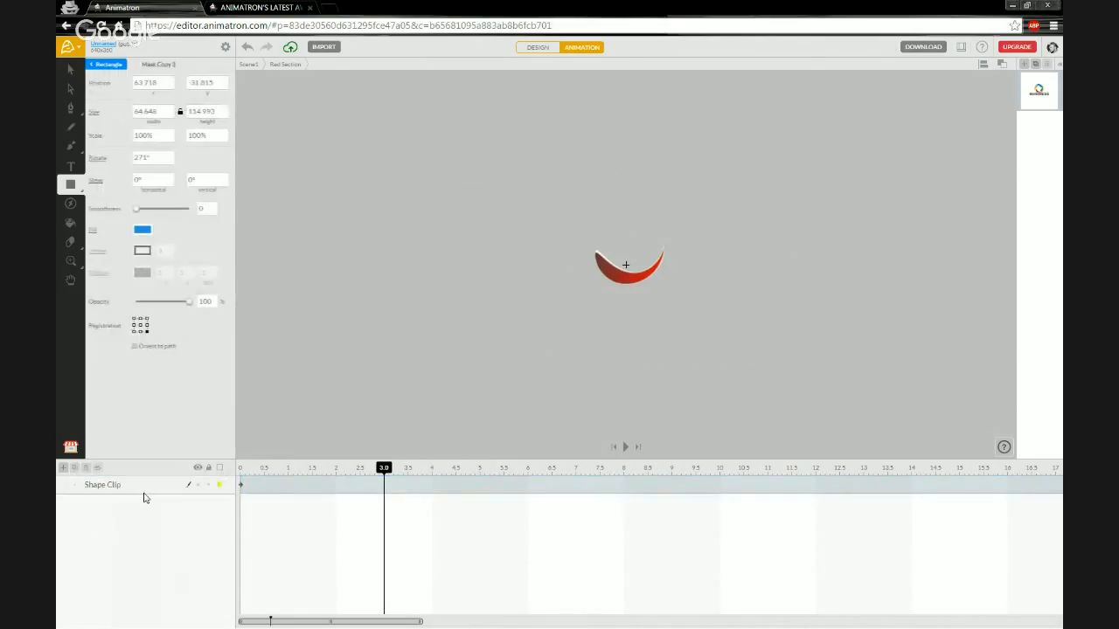
pyautogui.click(60, 489)
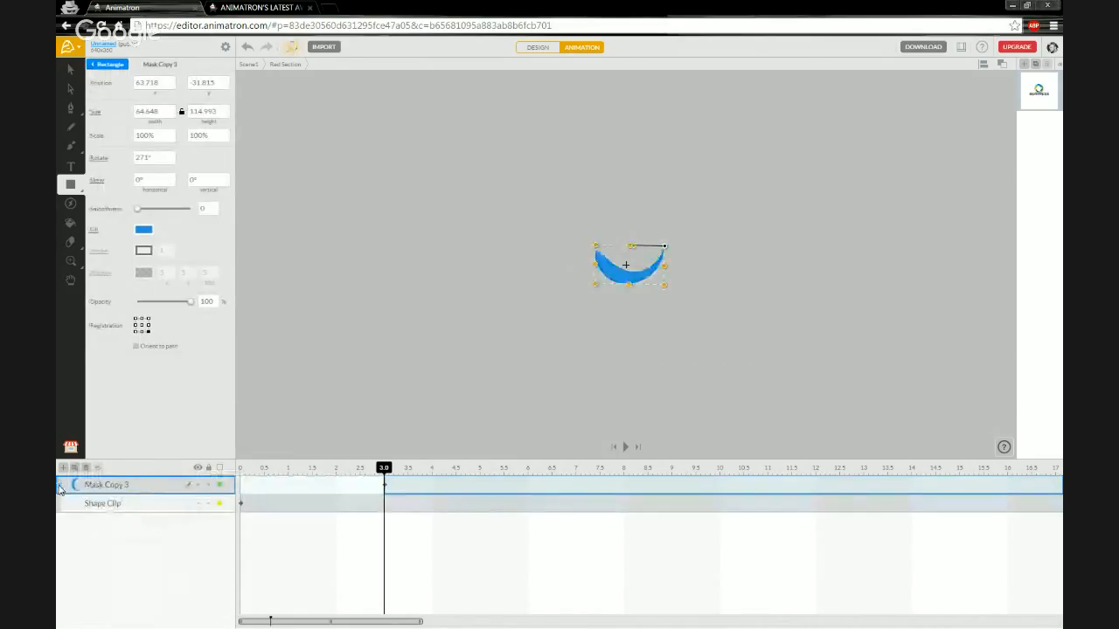
# Return to 0 s, lock the Shape Clip layer, and undo an accidental move of the blue crescent.
pyautogui.click(242, 487)
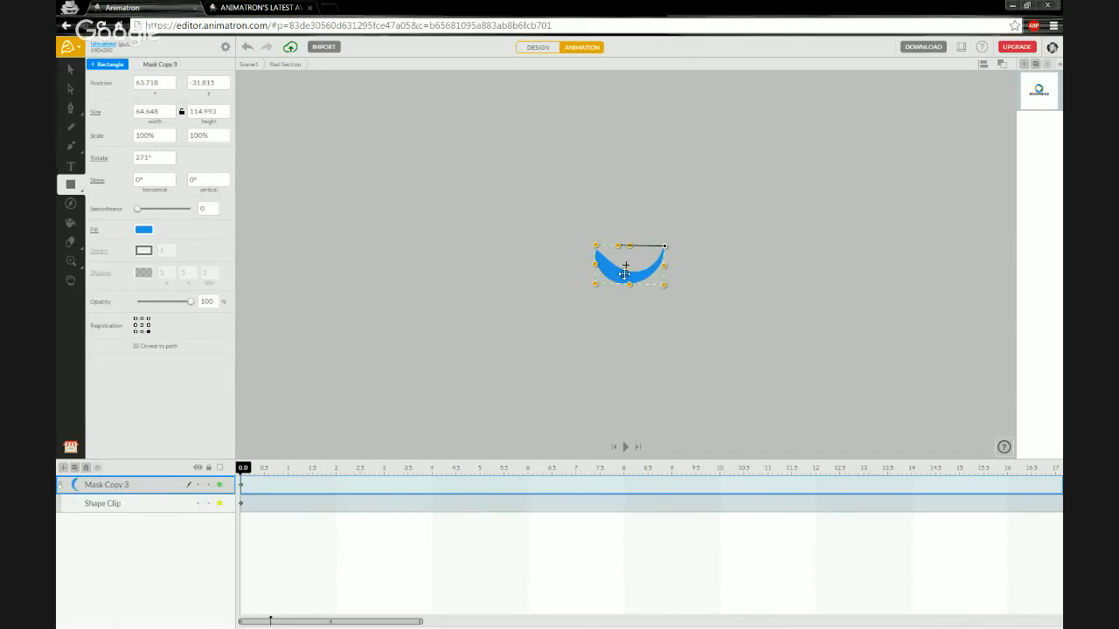
pyautogui.click(208, 503)
pyautogui.moveTo(615, 271); pyautogui.dragTo(682, 260)
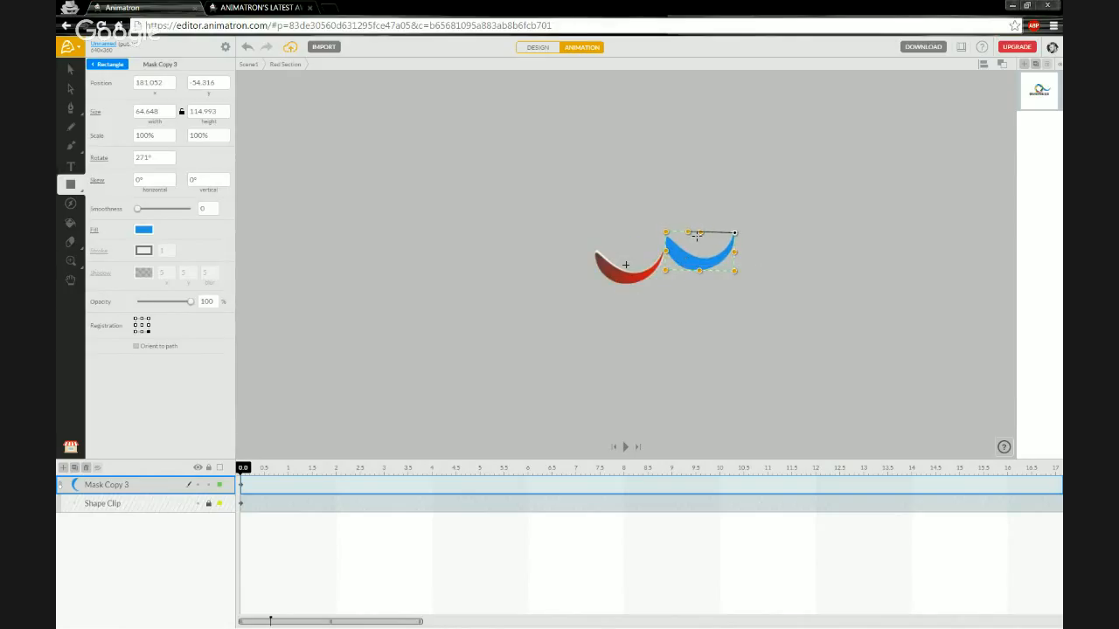
pyautogui.hotkey('ctrl', 'z')
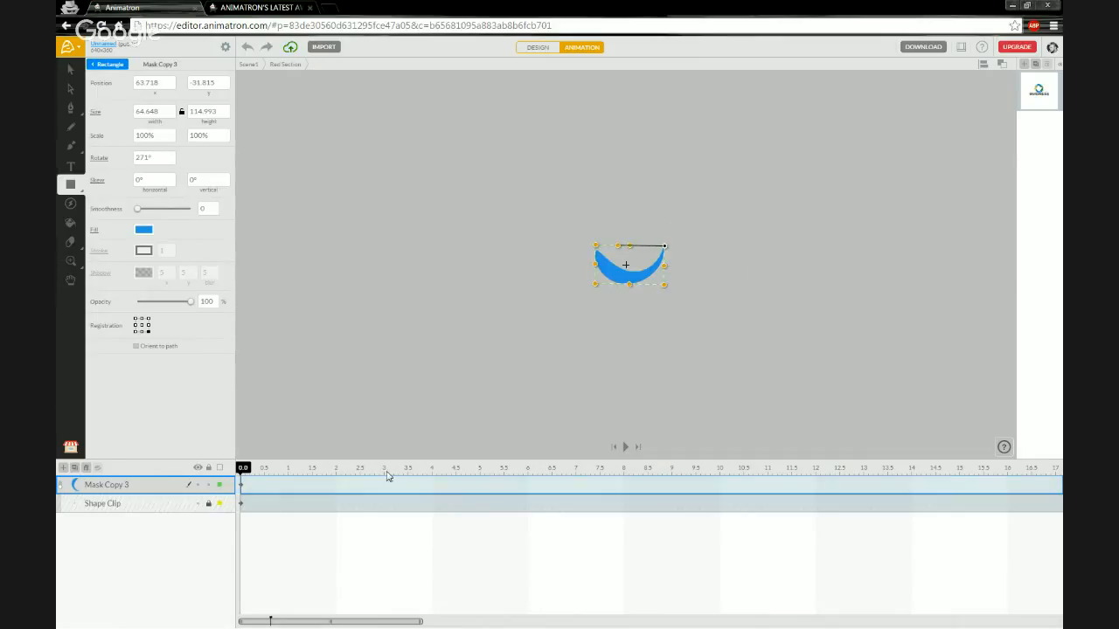
pyautogui.rightClick(293, 487)
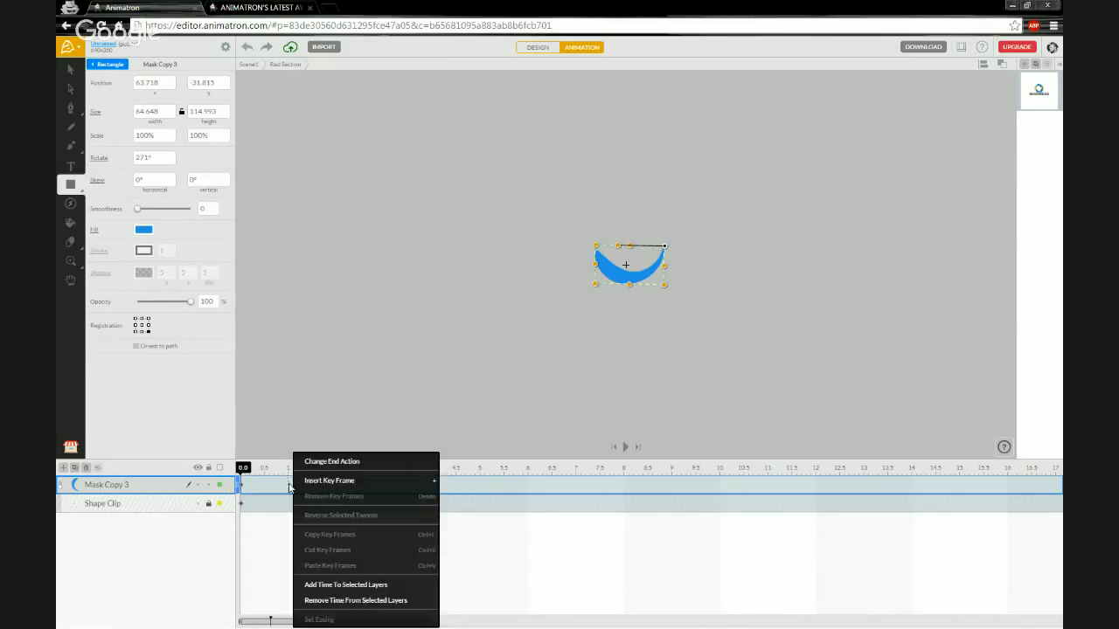
# Keyframe Mask Copy 3 at 1 s, then at 0 s rotate it to 144° and shift it up-left.
pyautogui.click(309, 483)
pyautogui.click(288, 482)
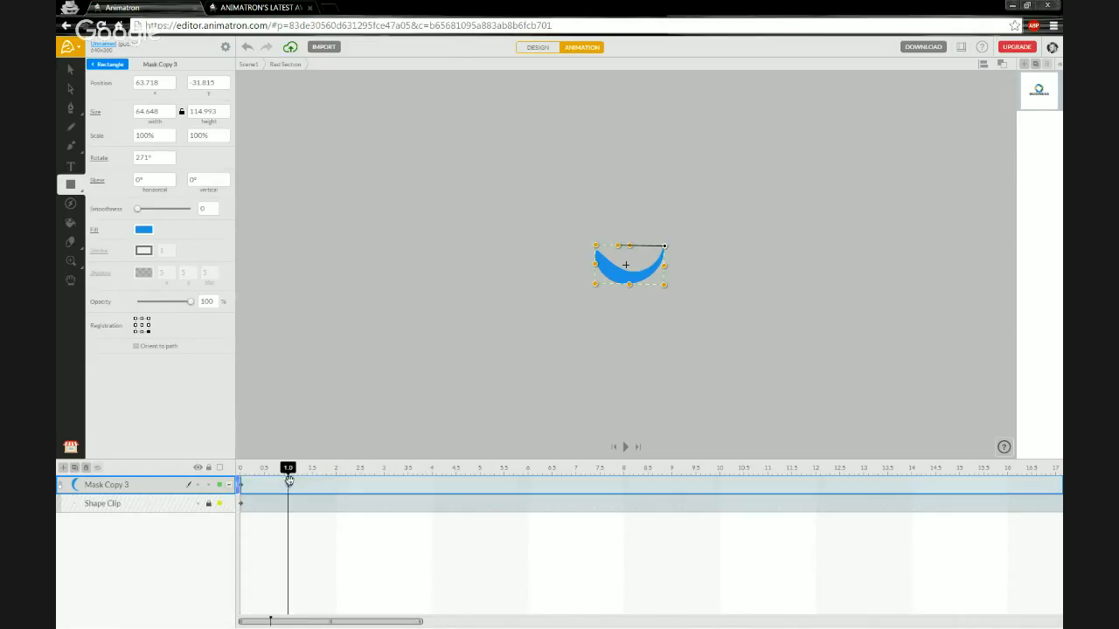
pyautogui.moveTo(288, 470); pyautogui.dragTo(244, 472)
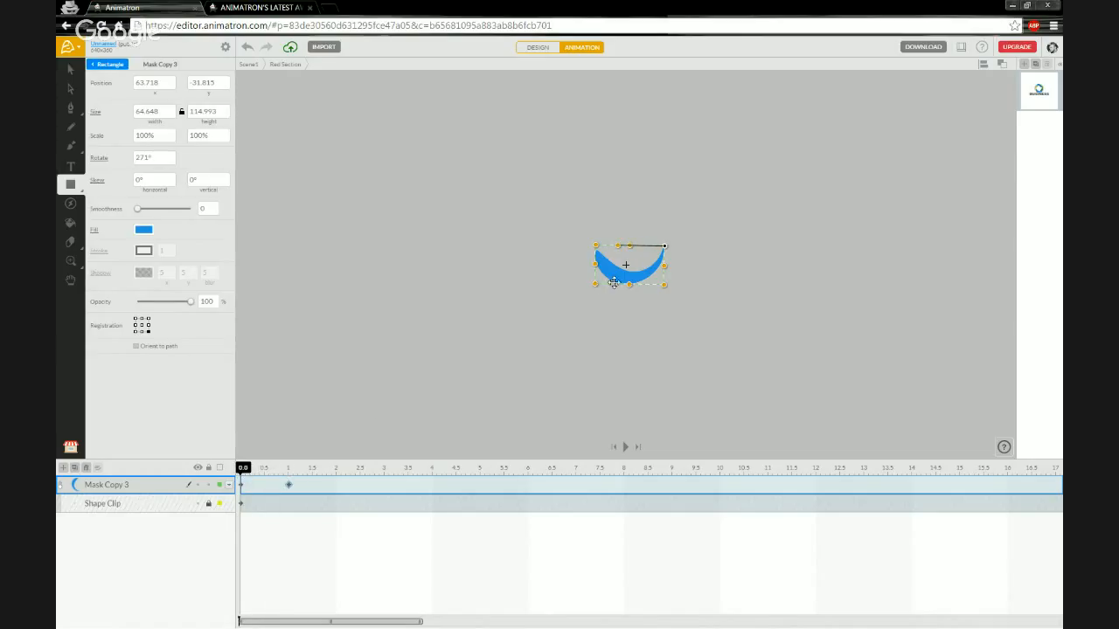
pyautogui.moveTo(618, 246); pyautogui.dragTo(672, 222)
pyautogui.moveTo(671, 226); pyautogui.dragTo(670, 258)
pyautogui.moveTo(681, 221); pyautogui.dragTo(673, 208)
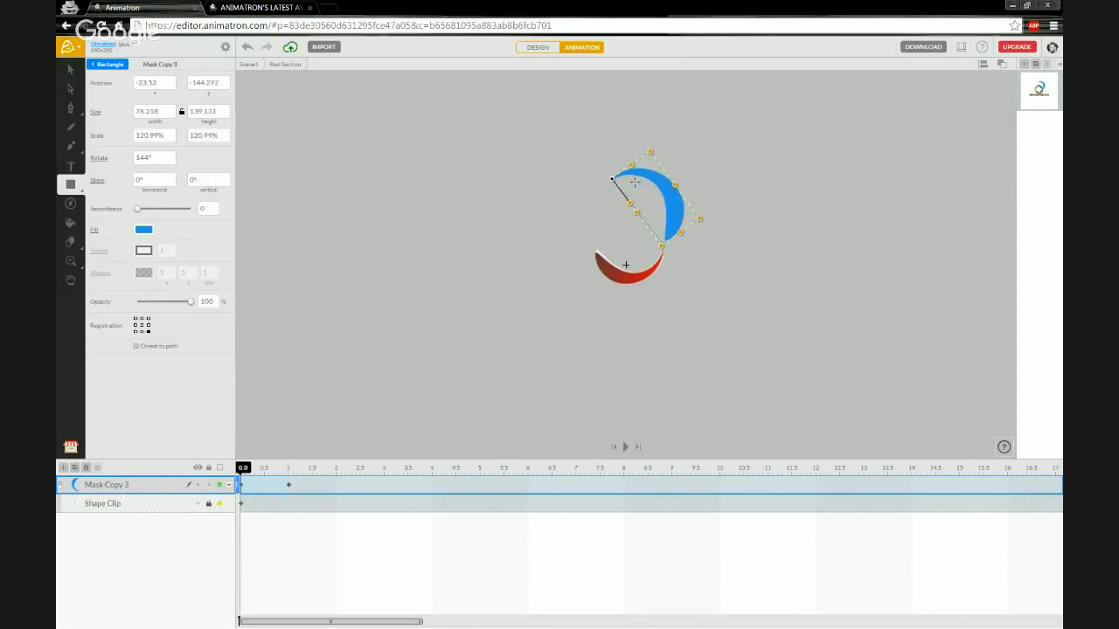
pyautogui.moveTo(244, 471); pyautogui.dragTo(280, 471)
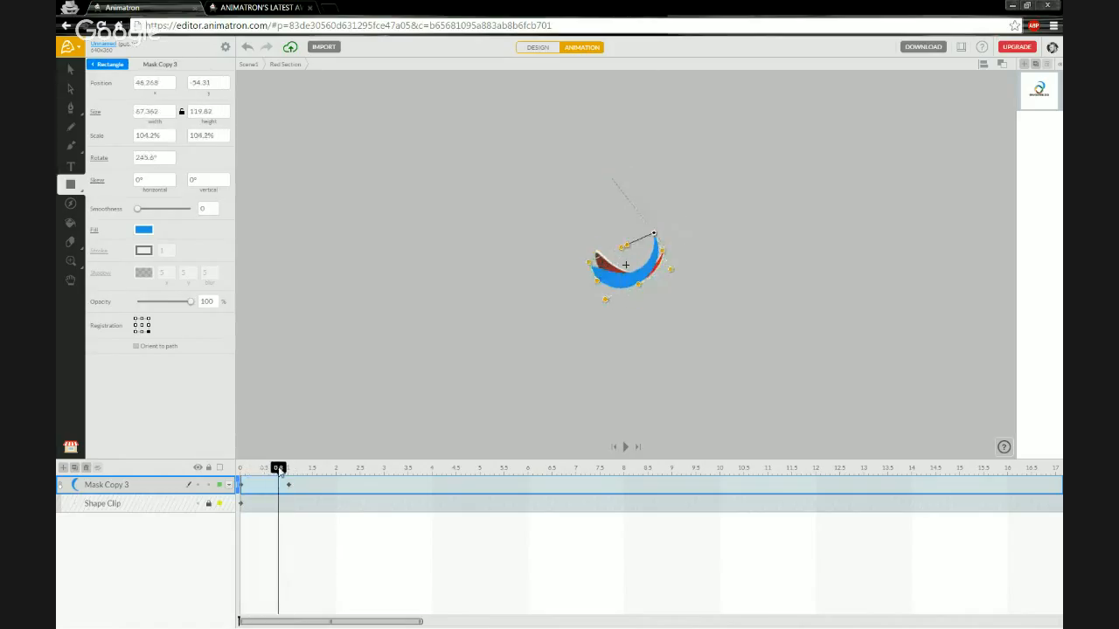
# Bend the blue crescent's motion path into a curved arc with the Subselection tool, scrubbing to check.
pyautogui.scroll(5, 649, 250)
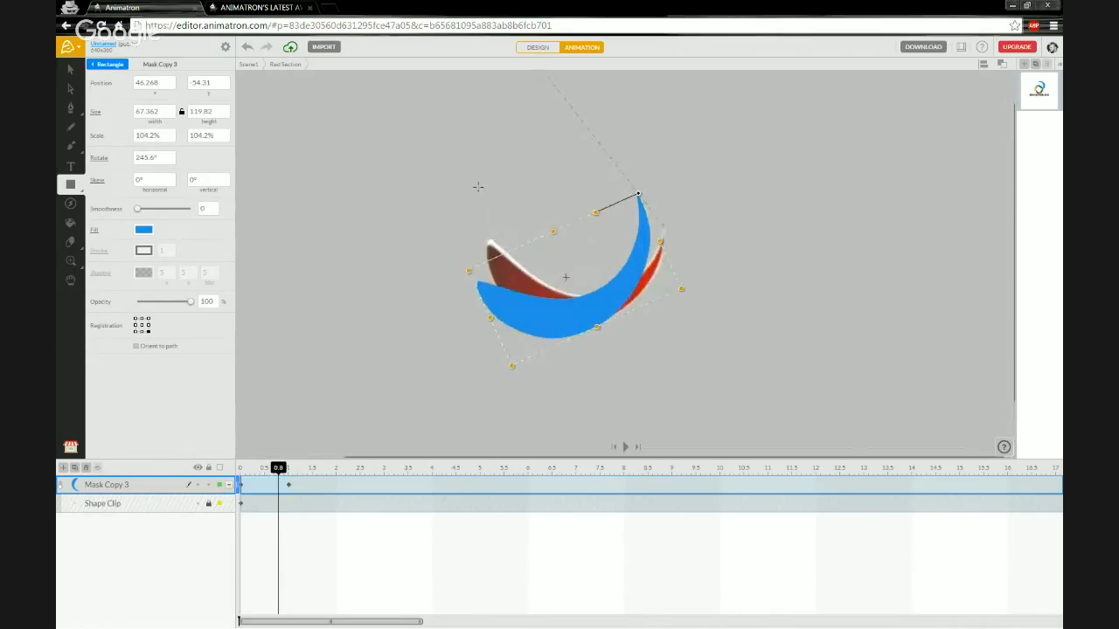
pyautogui.moveTo(397, 228); pyautogui.dragTo(421, 240)
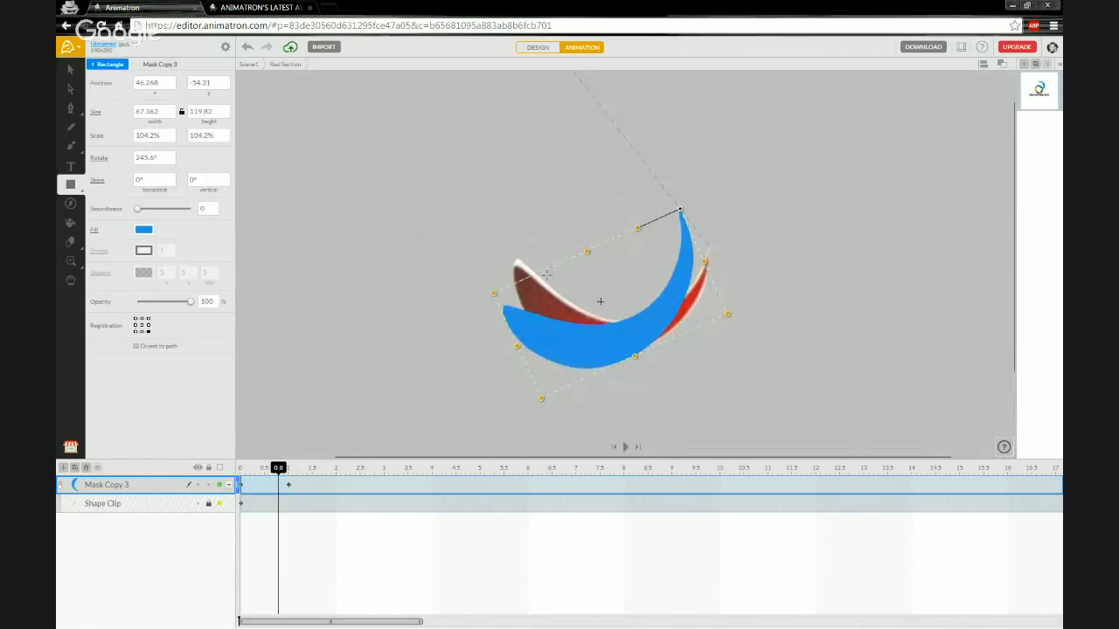
pyautogui.moveTo(261, 472); pyautogui.dragTo(229, 469)
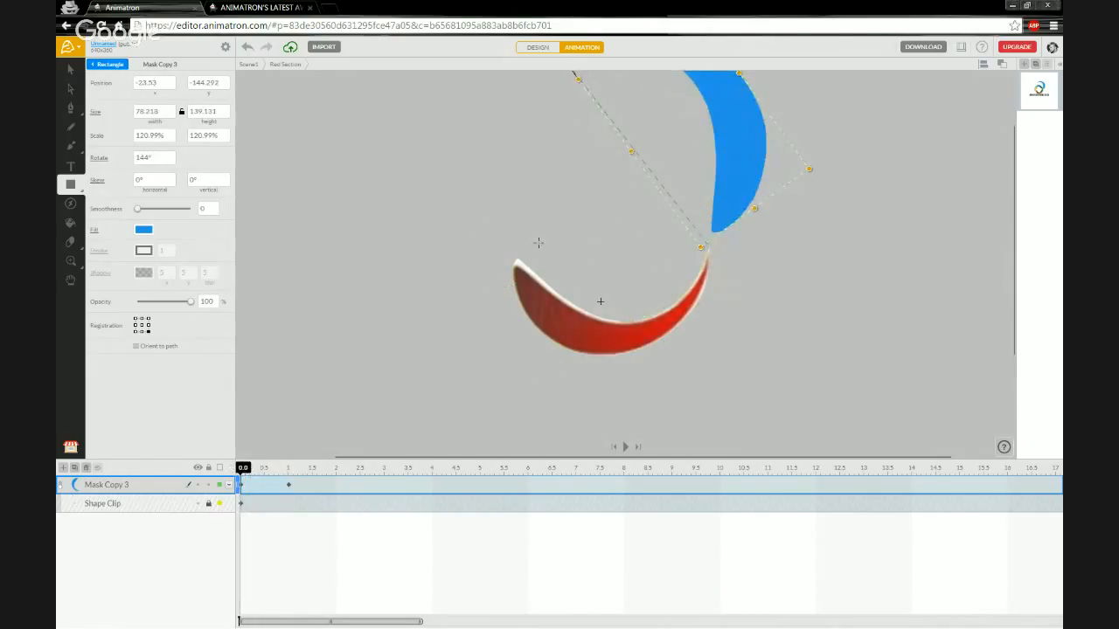
pyautogui.moveTo(487, 190); pyautogui.dragTo(479, 248)
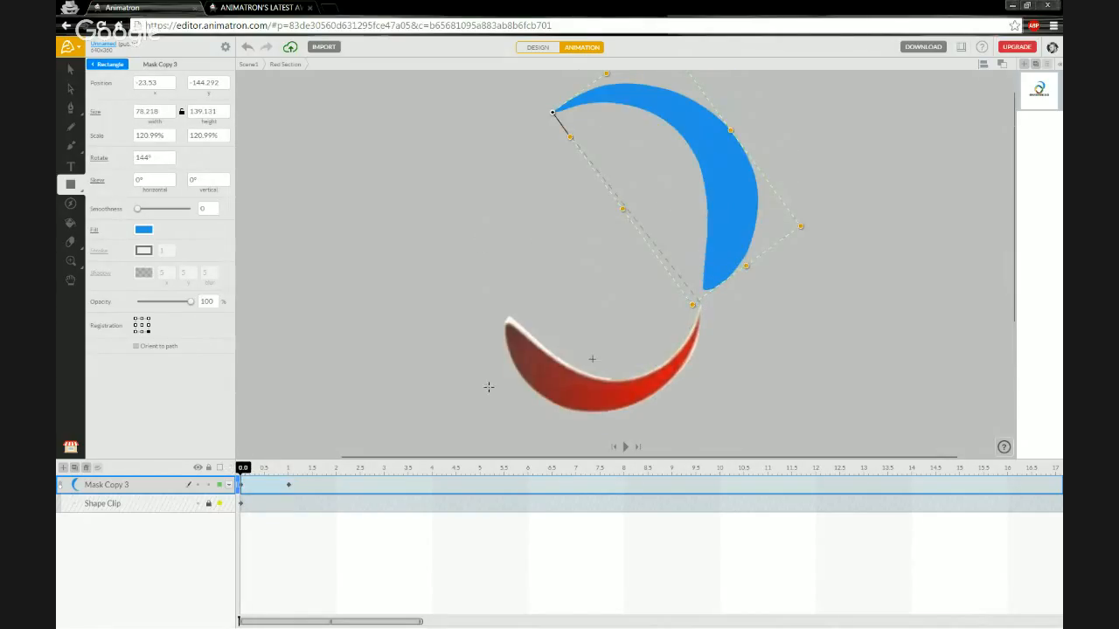
pyautogui.moveTo(241, 469); pyautogui.dragTo(270, 474)
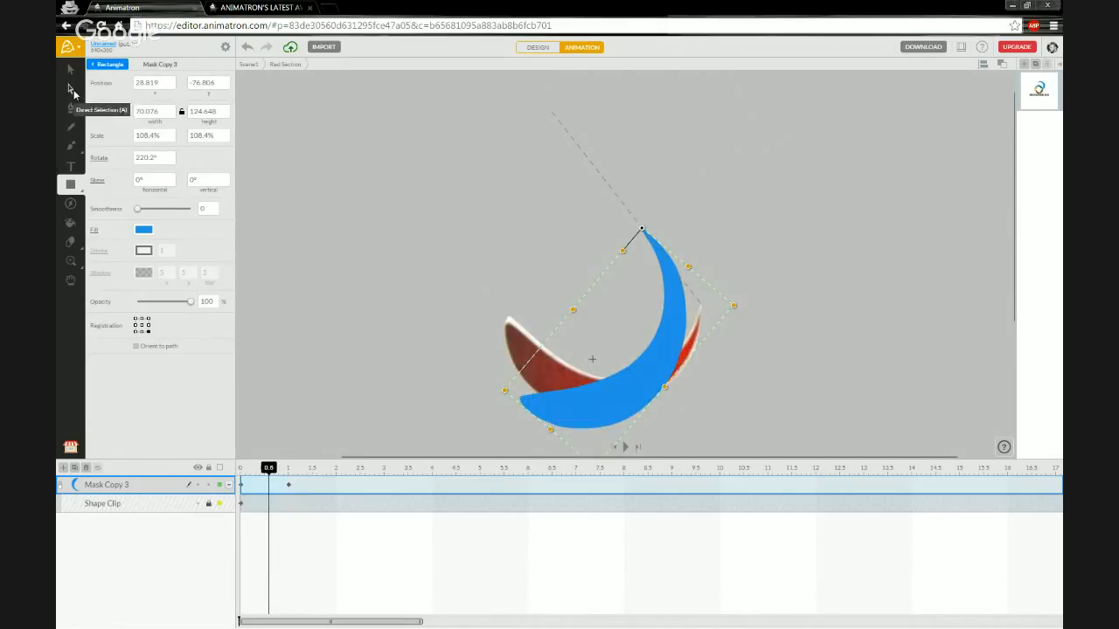
pyautogui.click(72, 90)
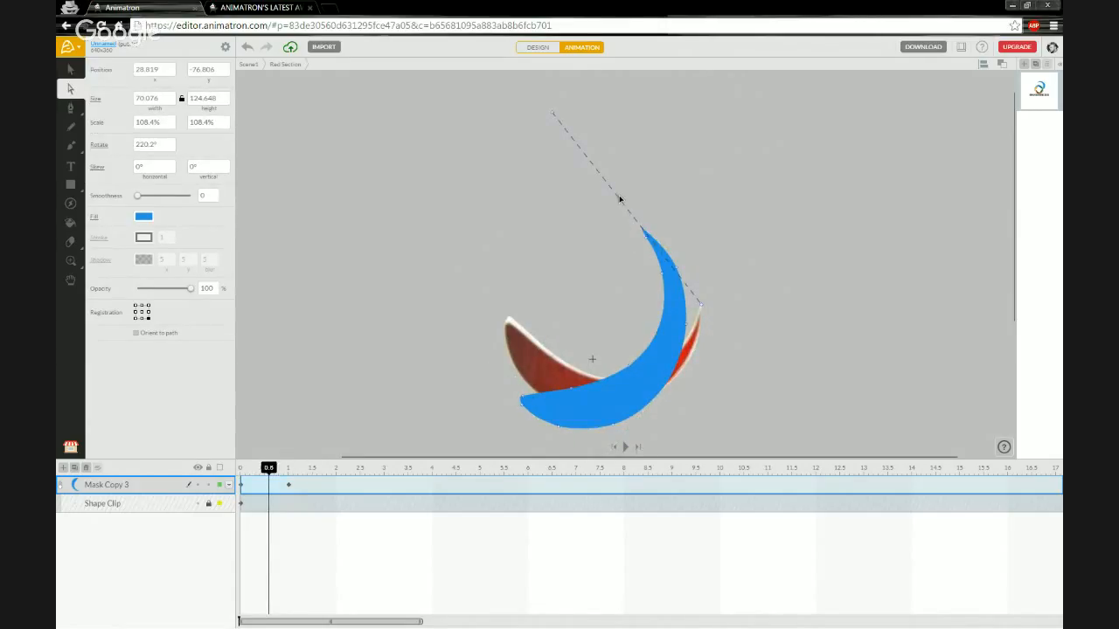
pyautogui.click(552, 114)
pyautogui.moveTo(598, 173); pyautogui.dragTo(649, 149)
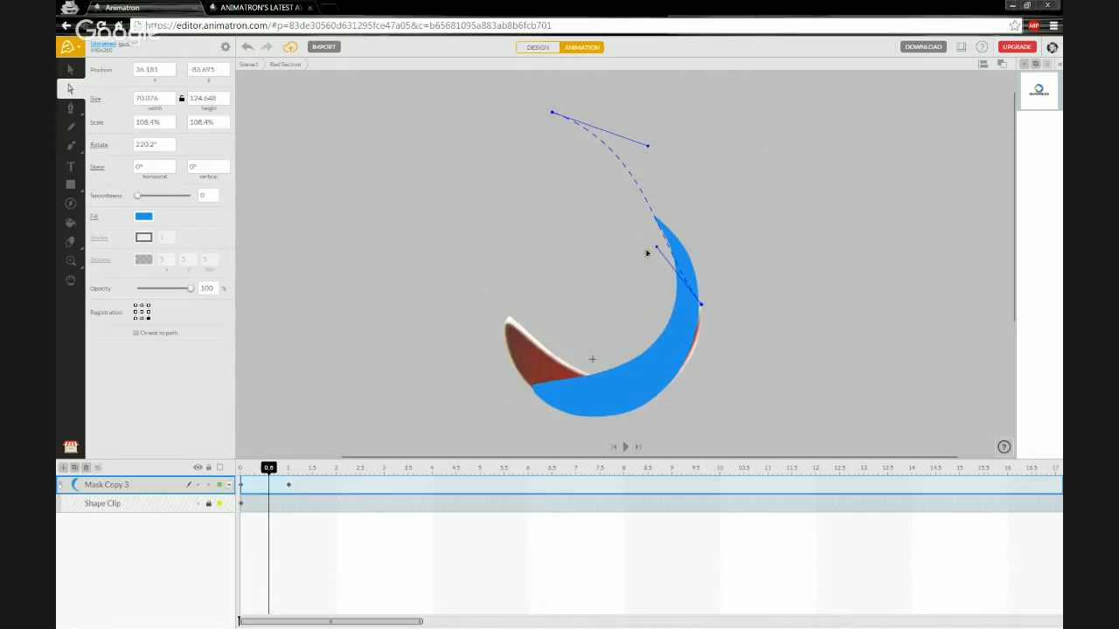
pyautogui.moveTo(657, 251); pyautogui.dragTo(687, 215)
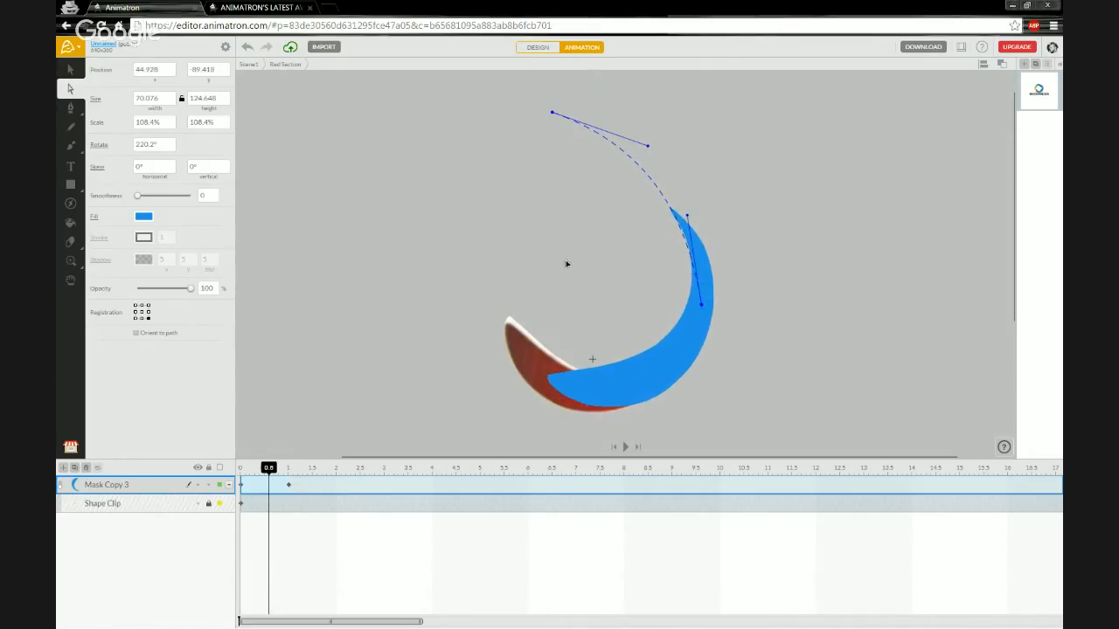
pyautogui.moveTo(269, 474)
pyautogui.mouseDown()
pyautogui.moveTo(242, 469)
pyautogui.moveTo(302, 463)
pyautogui.moveTo(260, 463)
pyautogui.moveTo(277, 458)
pyautogui.mouseUp()
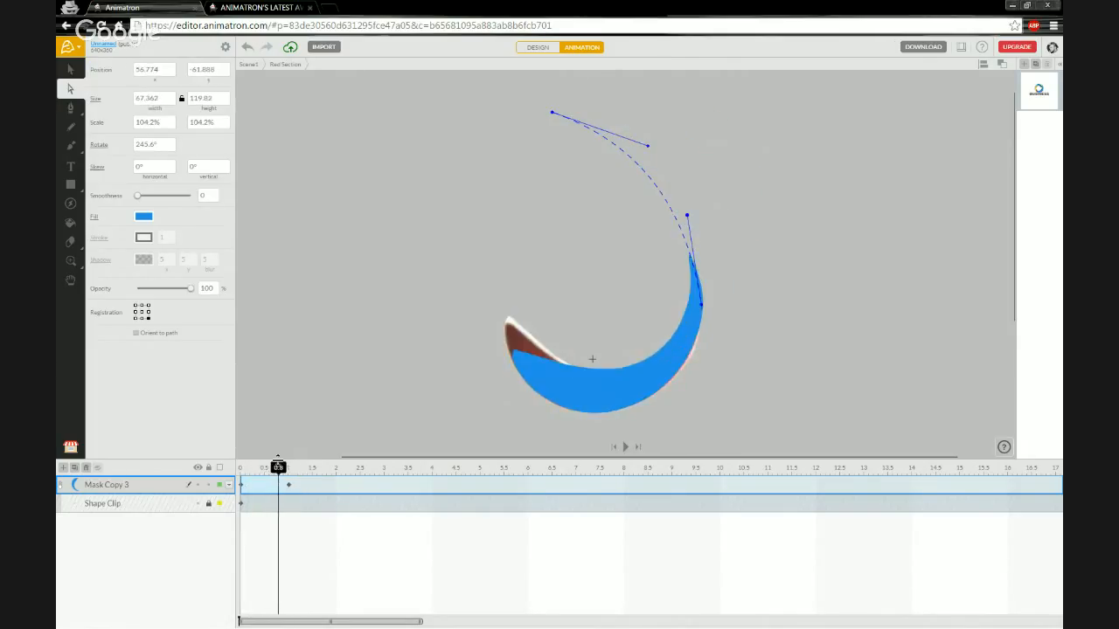
pyautogui.moveTo(688, 218); pyautogui.dragTo(715, 243)
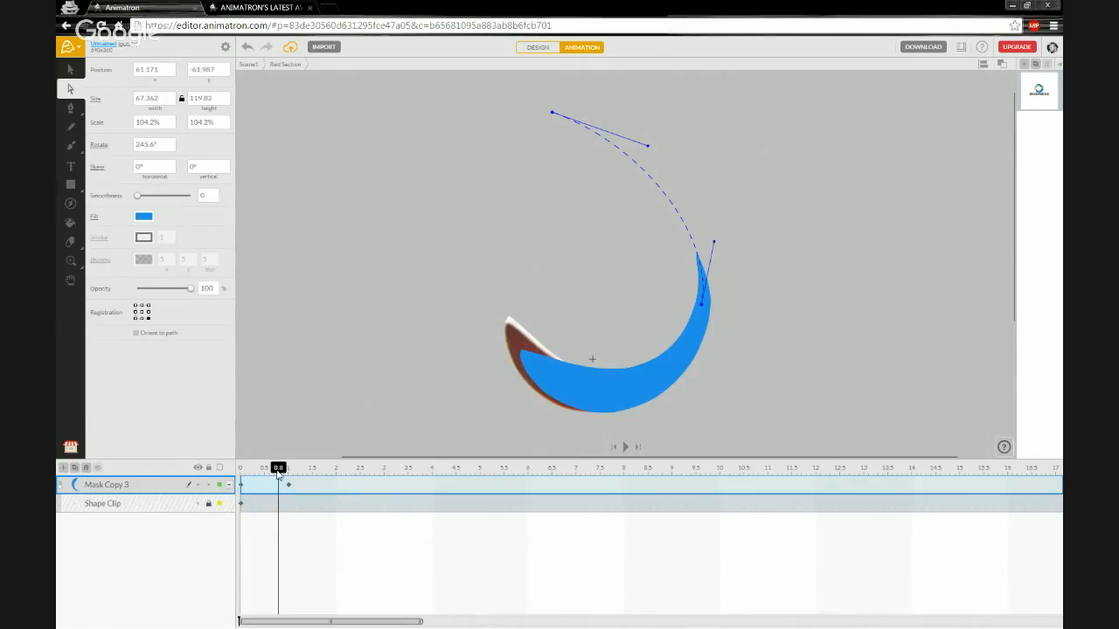
pyautogui.moveTo(278, 469); pyautogui.dragTo(243, 470)
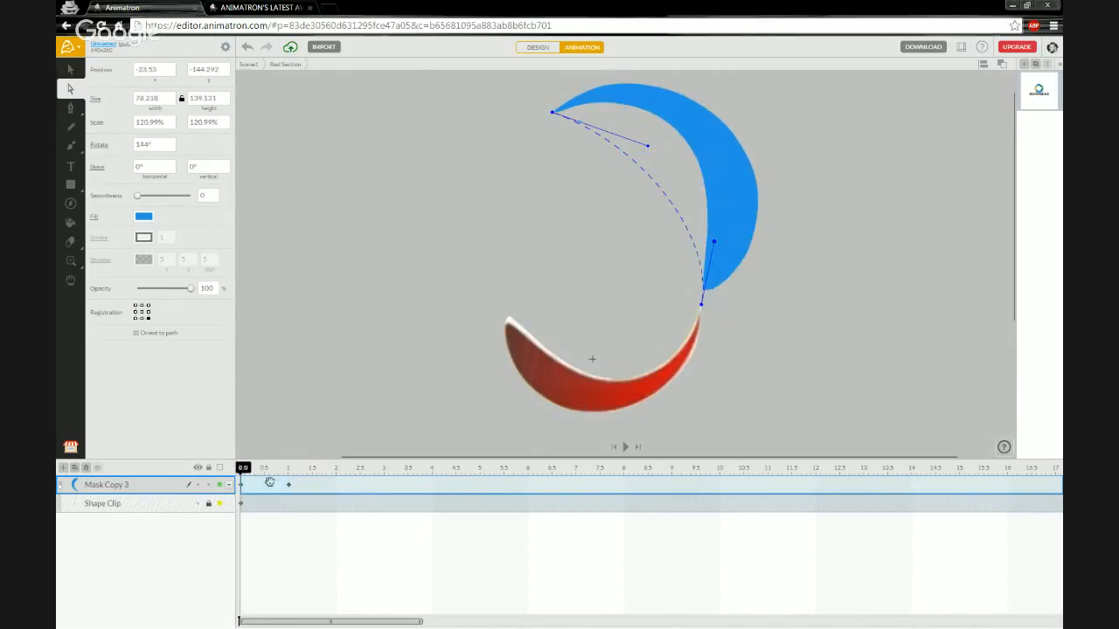
# Set the Mask Copy 3 tween's easing to SINE, after trying QUAD and CUBIC, and play it to check.
pyautogui.rightClick(267, 484)
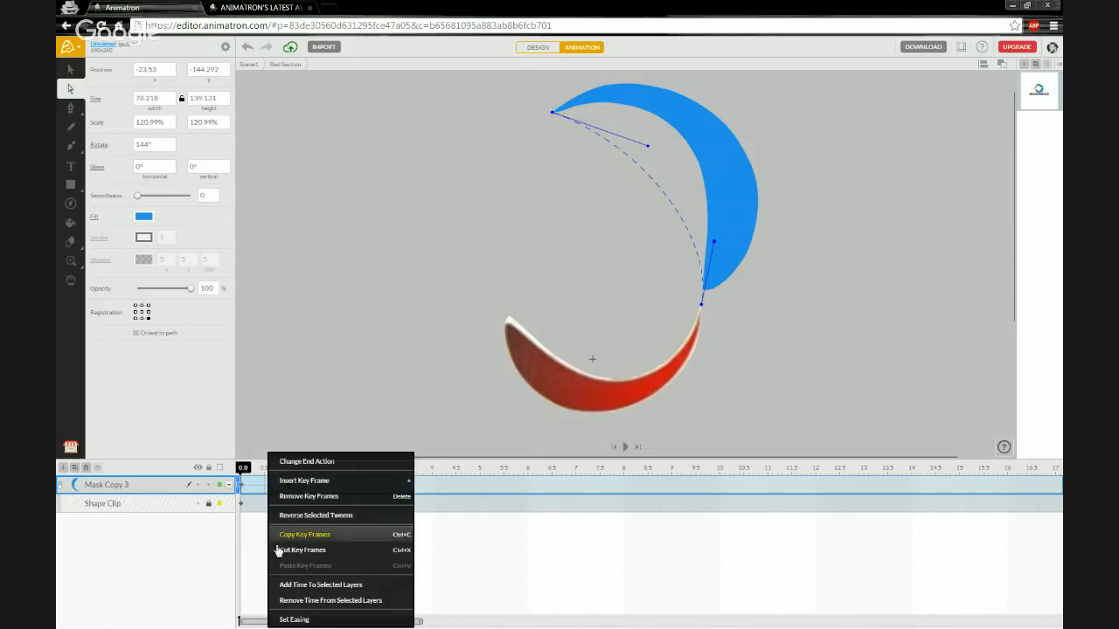
pyautogui.click(297, 618)
pyautogui.click(335, 513)
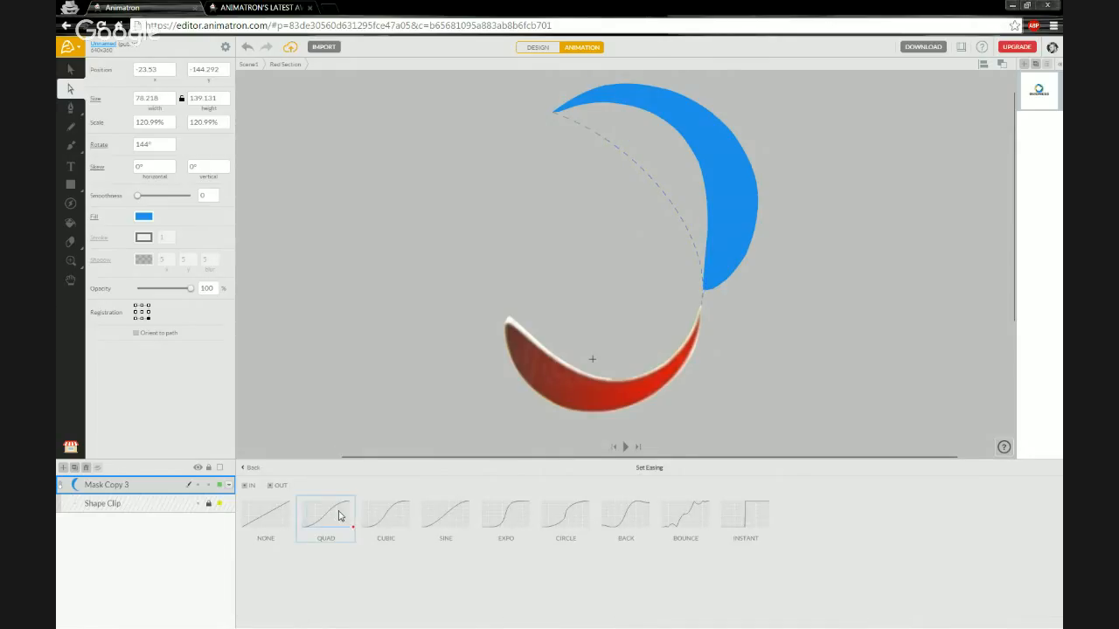
pyautogui.click(388, 520)
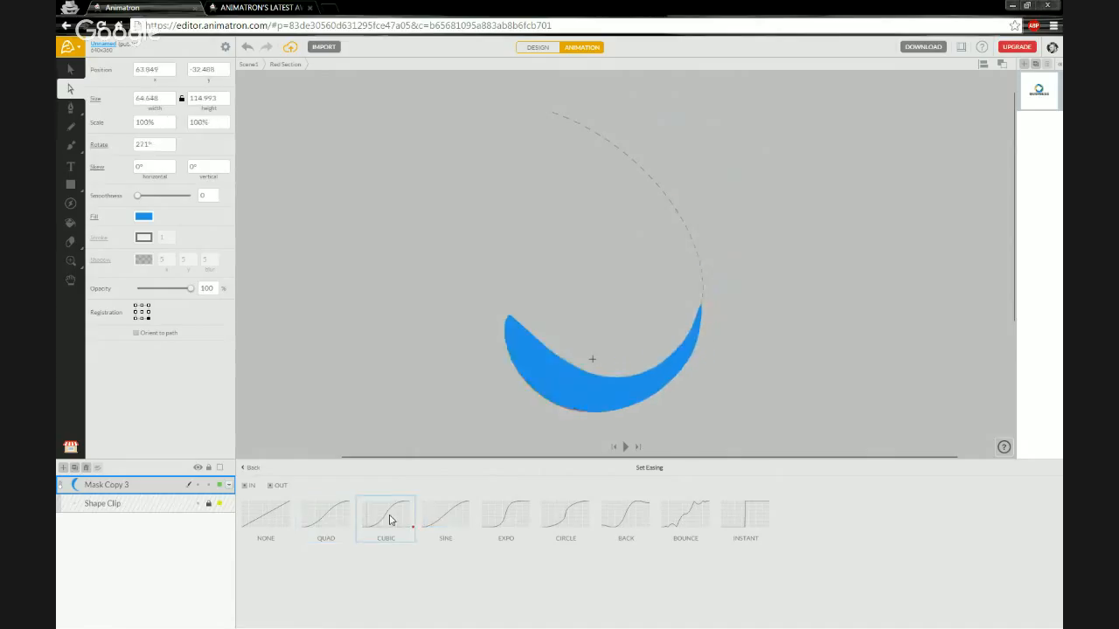
pyautogui.click(453, 511)
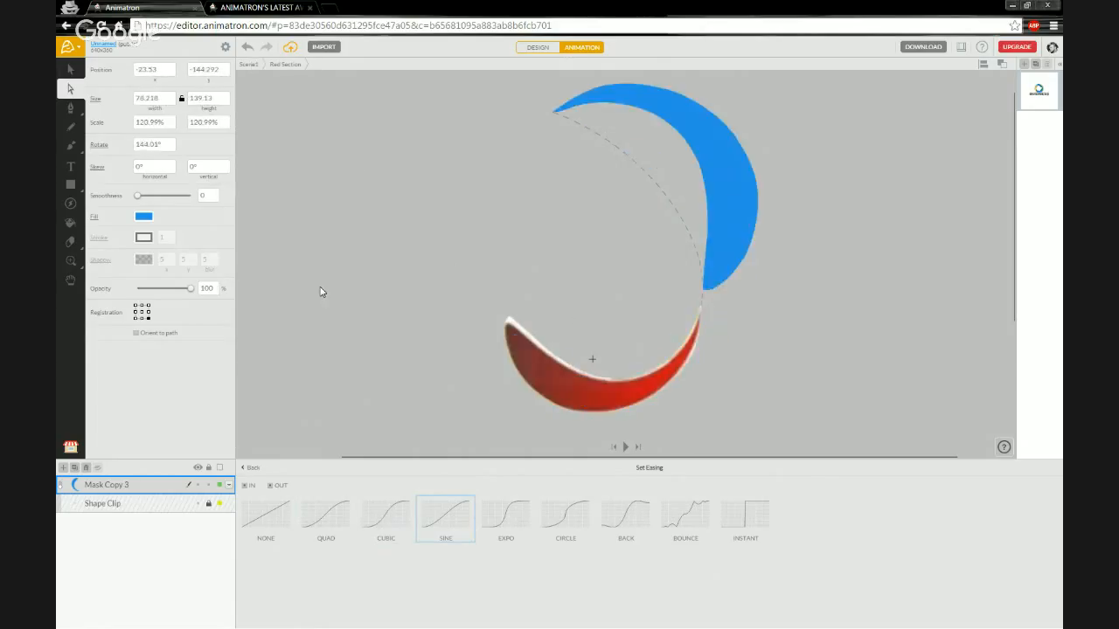
pyautogui.click(250, 468)
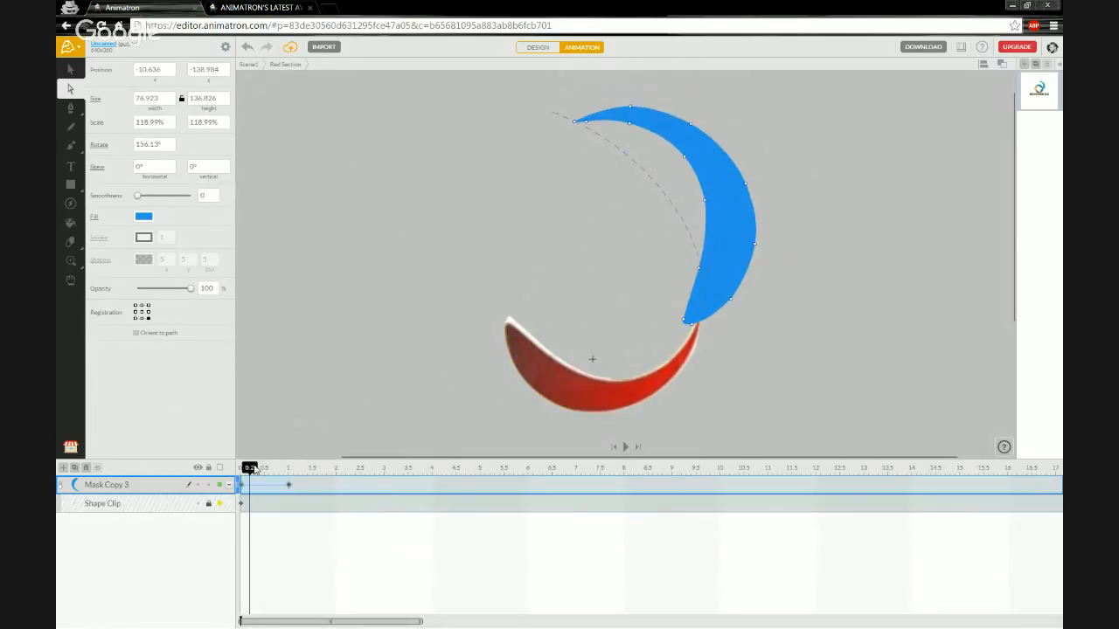
pyautogui.press('space')
pyautogui.moveTo(272, 471); pyautogui.dragTo(229, 460)
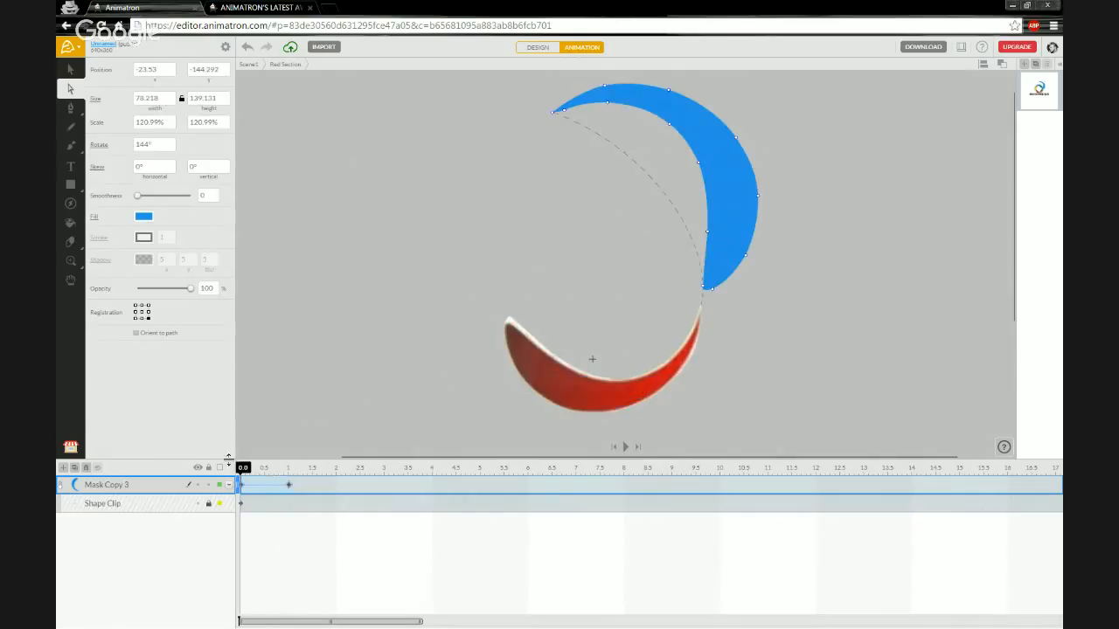
# Turn masking on, replay the Red Section animation, then return to the main Scene1 logo.
pyautogui.click(70, 69)
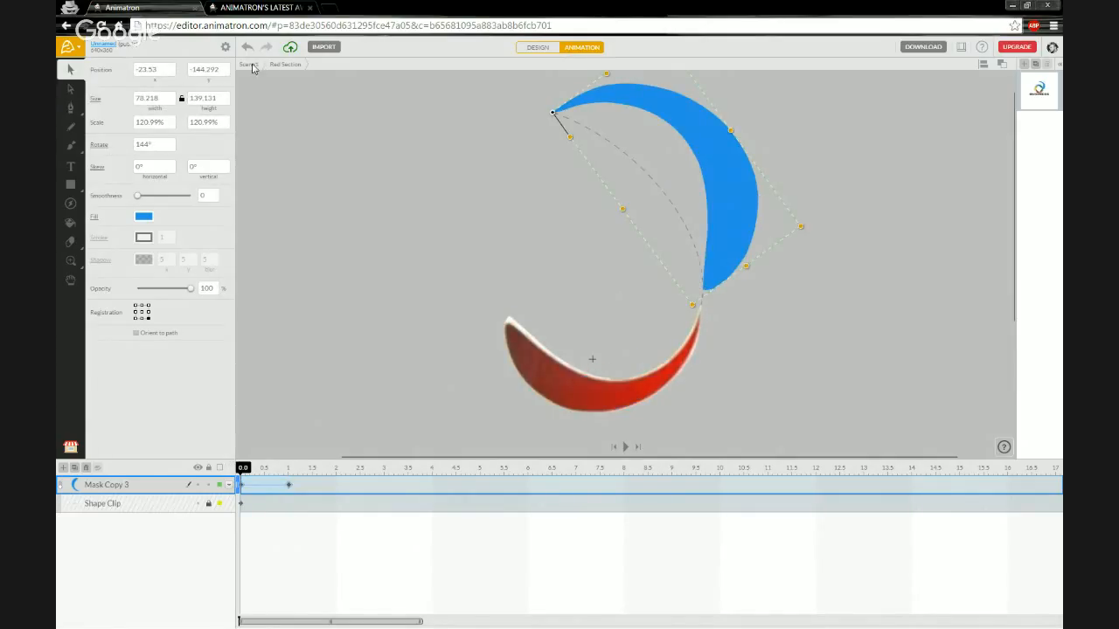
pyautogui.click(61, 487)
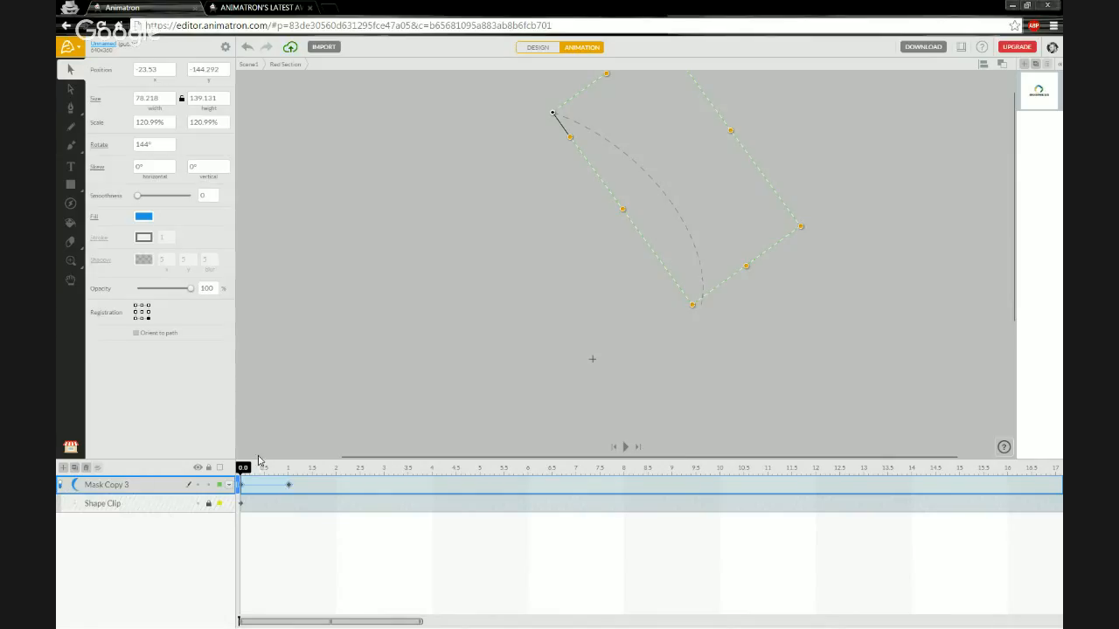
pyautogui.press('space')
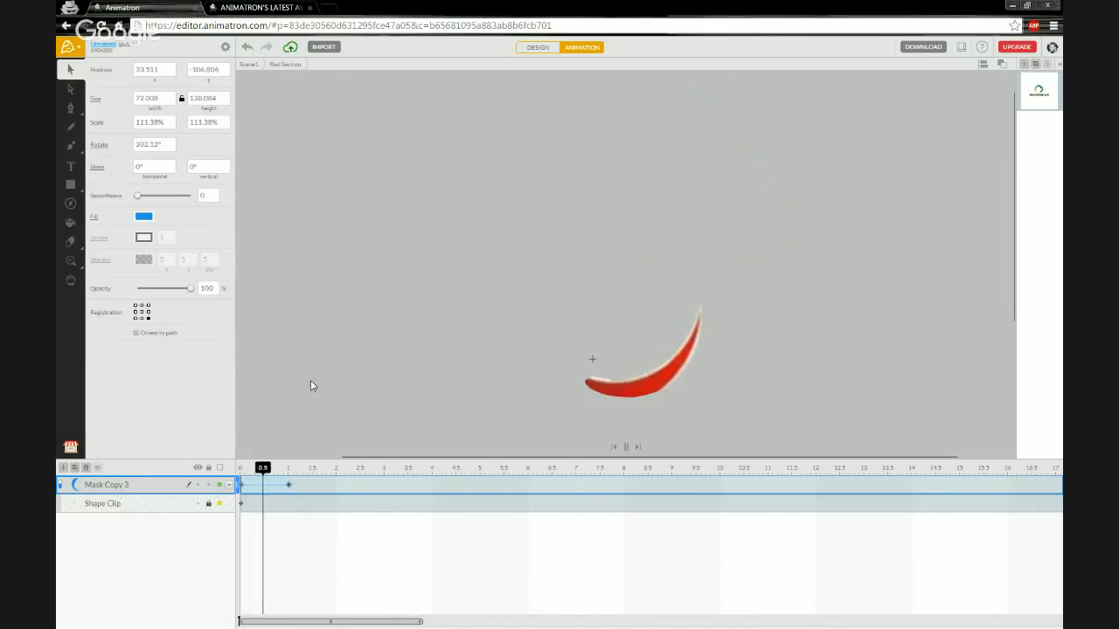
pyautogui.click(242, 473)
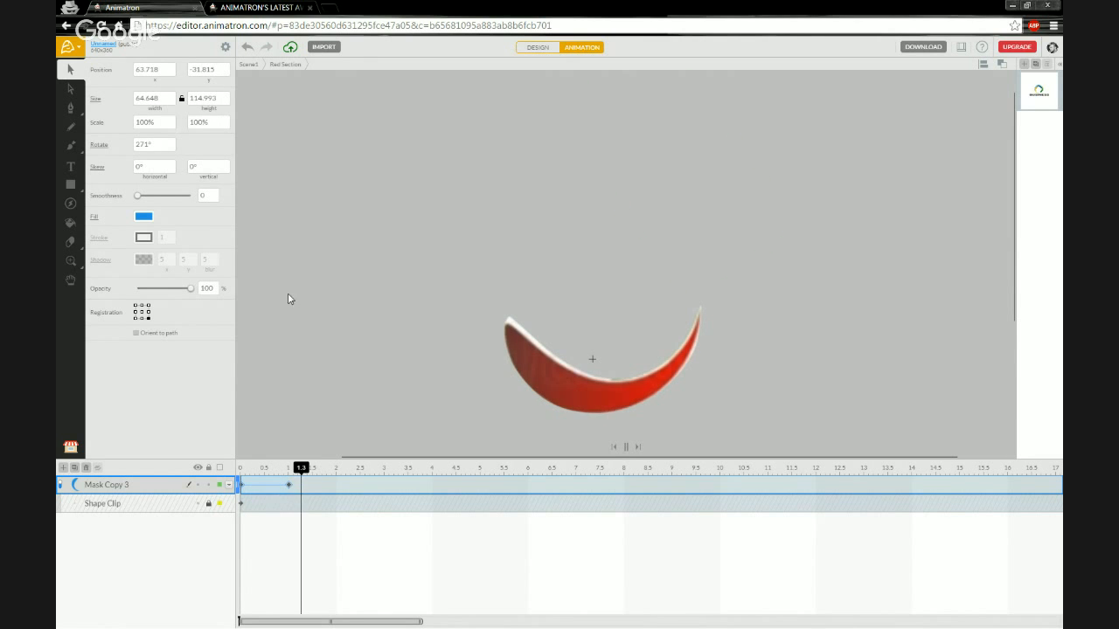
pyautogui.click(251, 66)
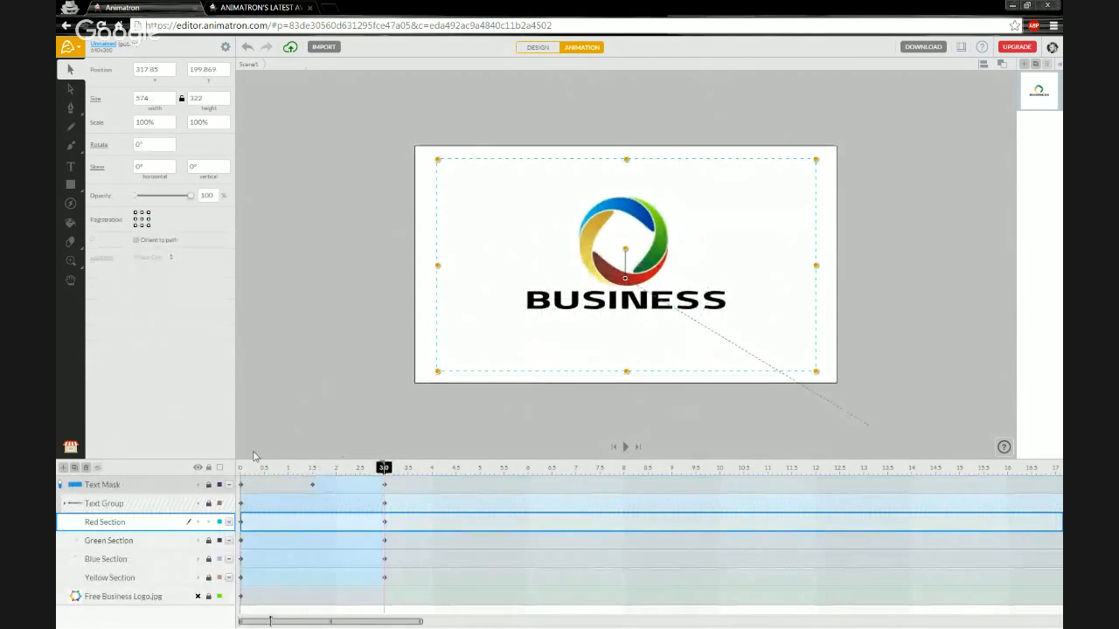
pyautogui.click(242, 473)
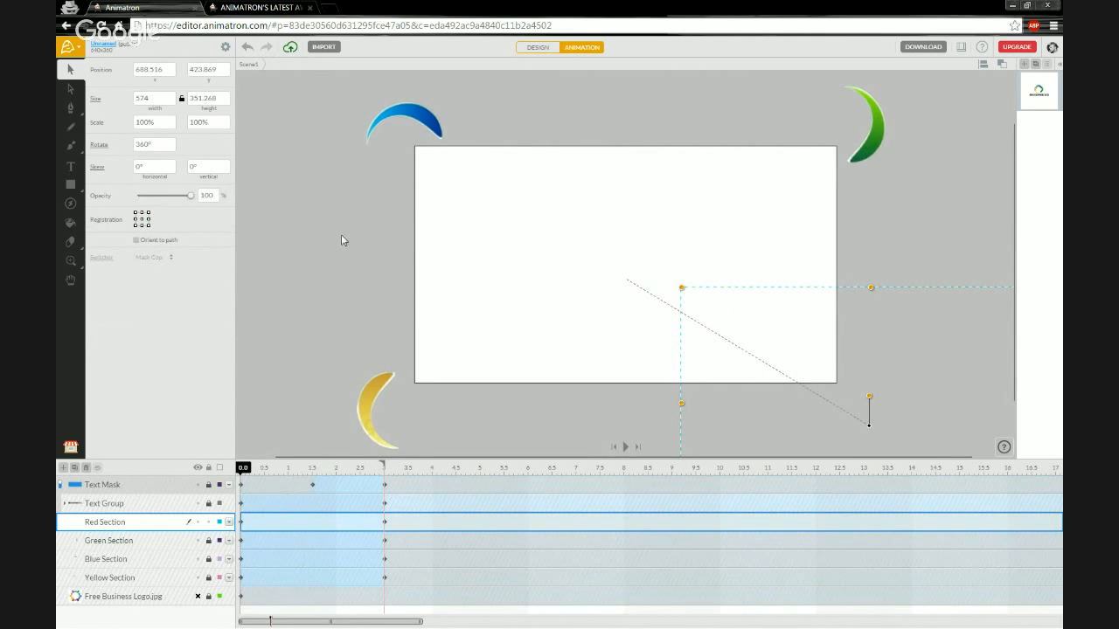
pyautogui.click(325, 271)
pyautogui.press('space')
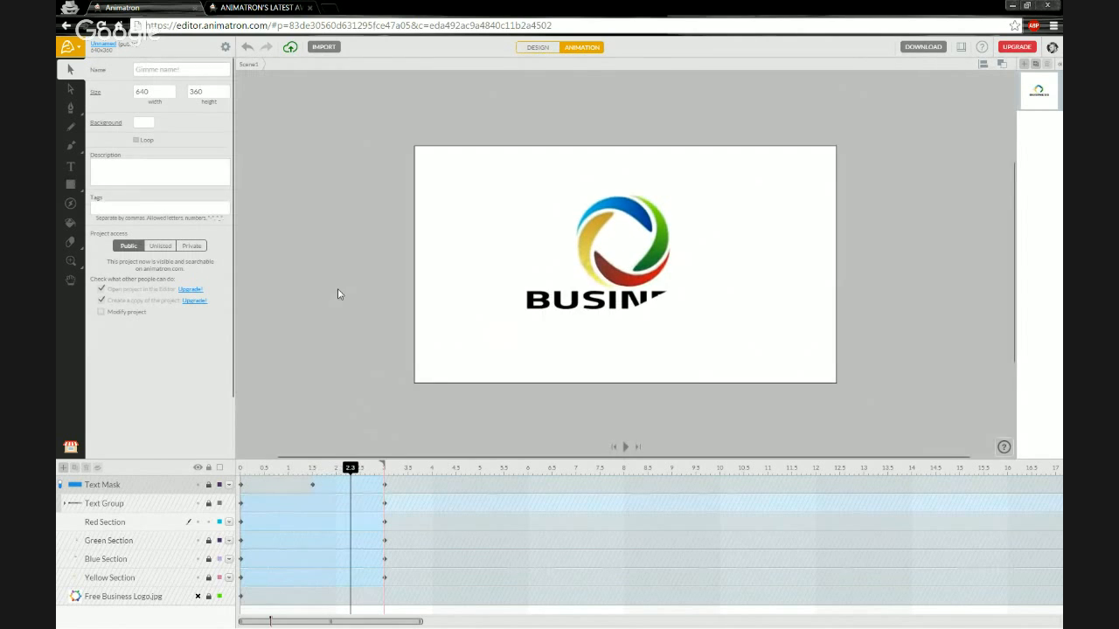
pyautogui.press('space')
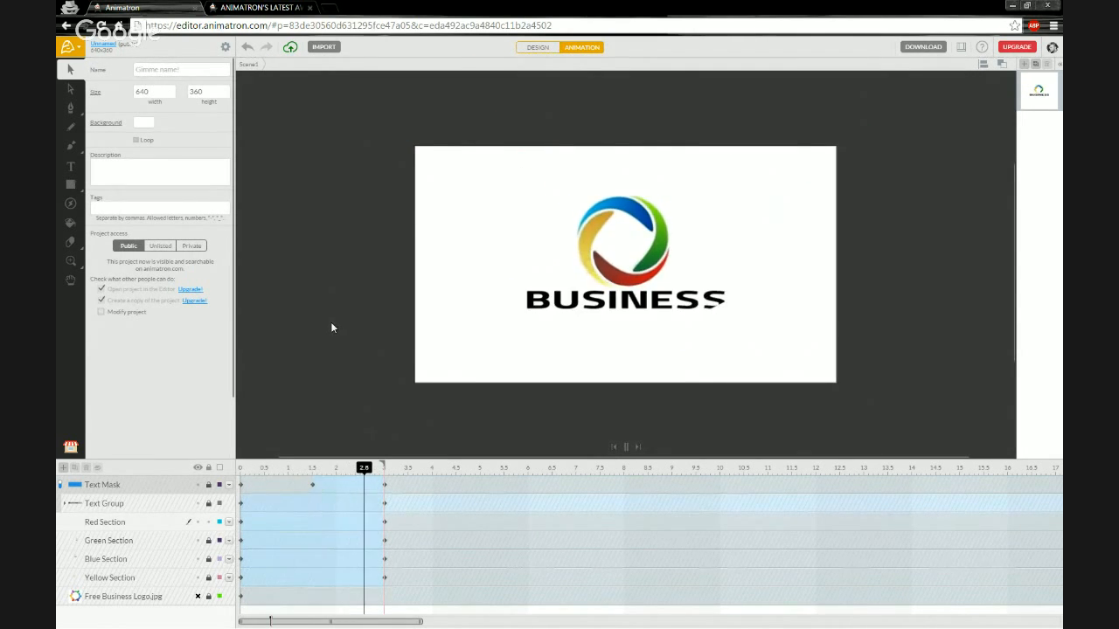
pyautogui.press('space')
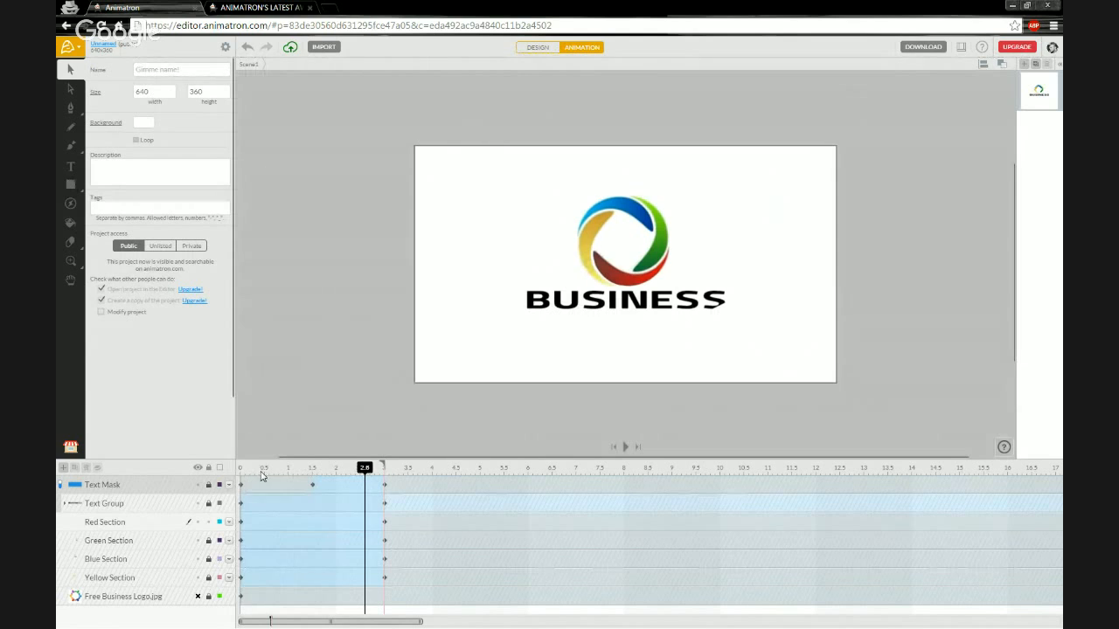
pyautogui.click(147, 523)
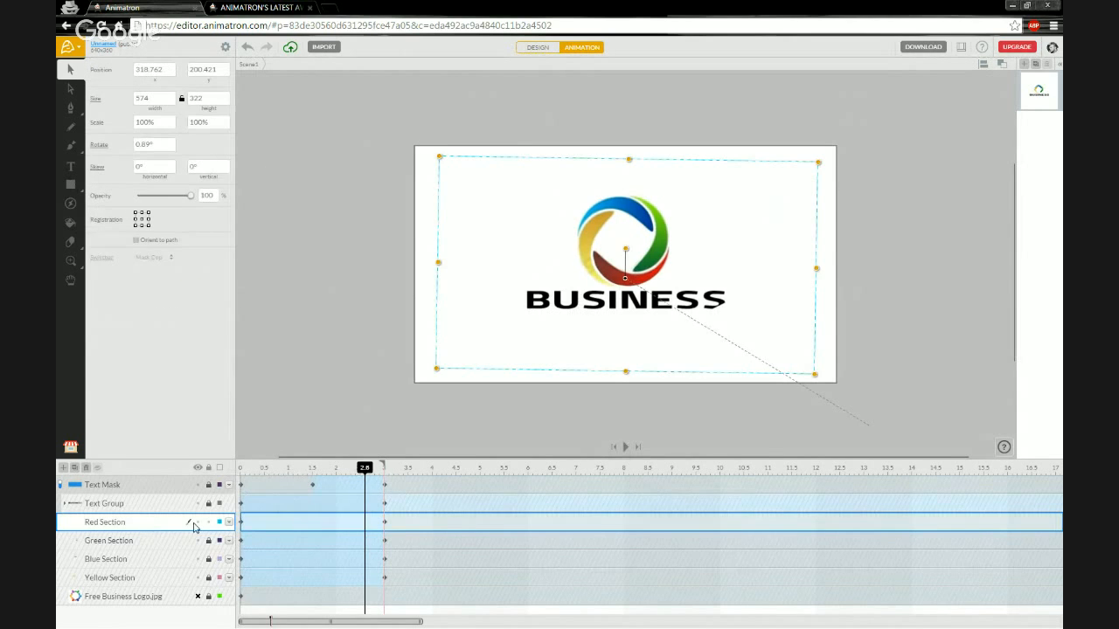
pyautogui.doubleClick(76, 525)
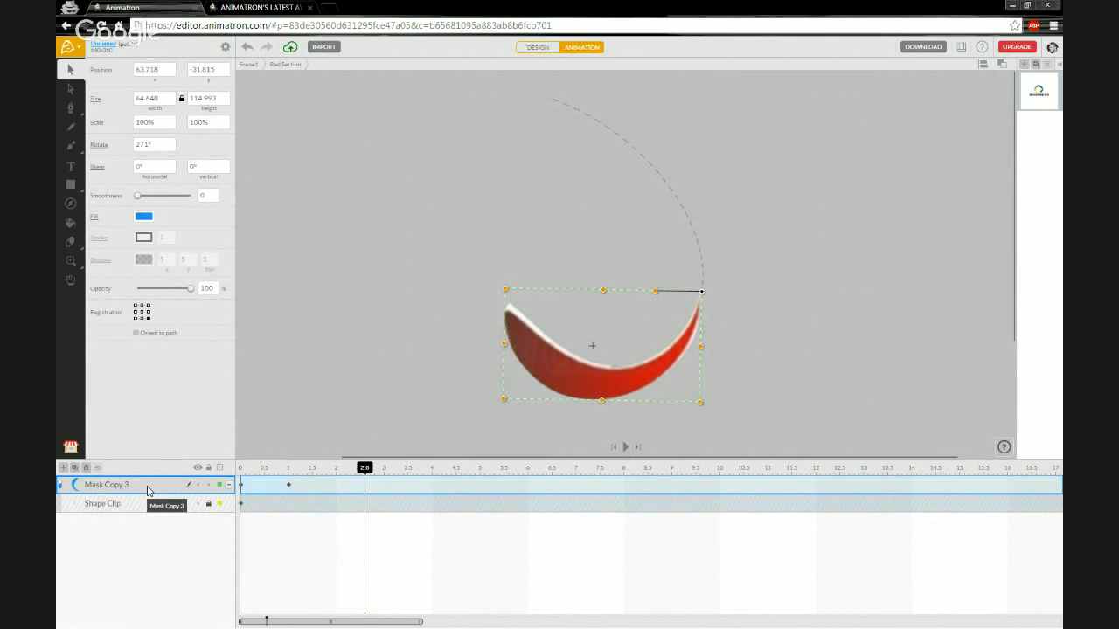
pyautogui.rightClick(148, 491)
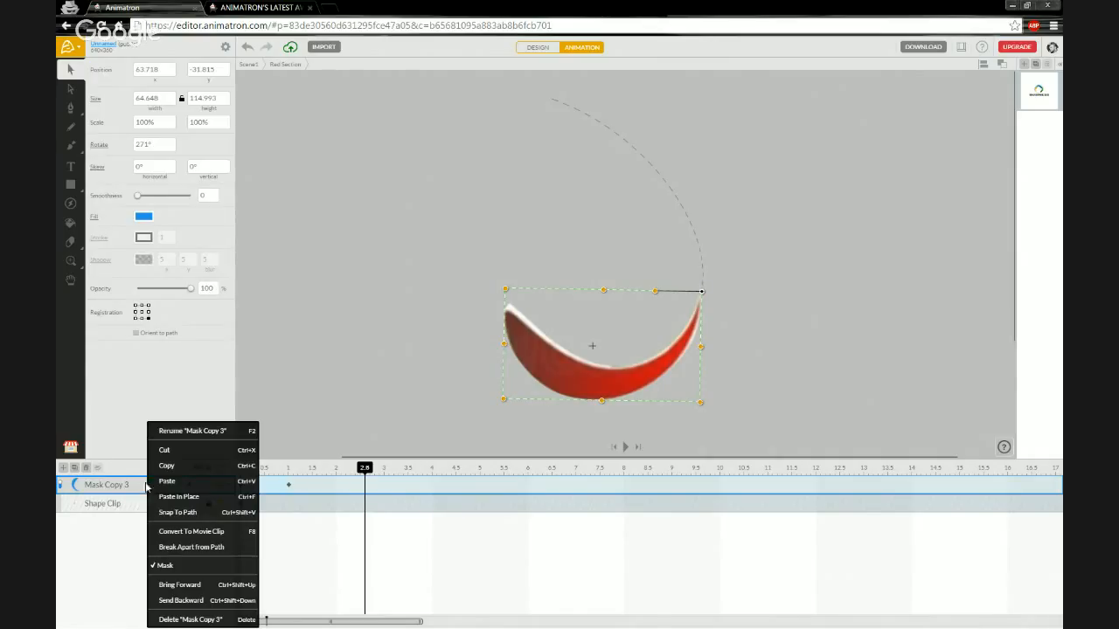
pyautogui.click(175, 469)
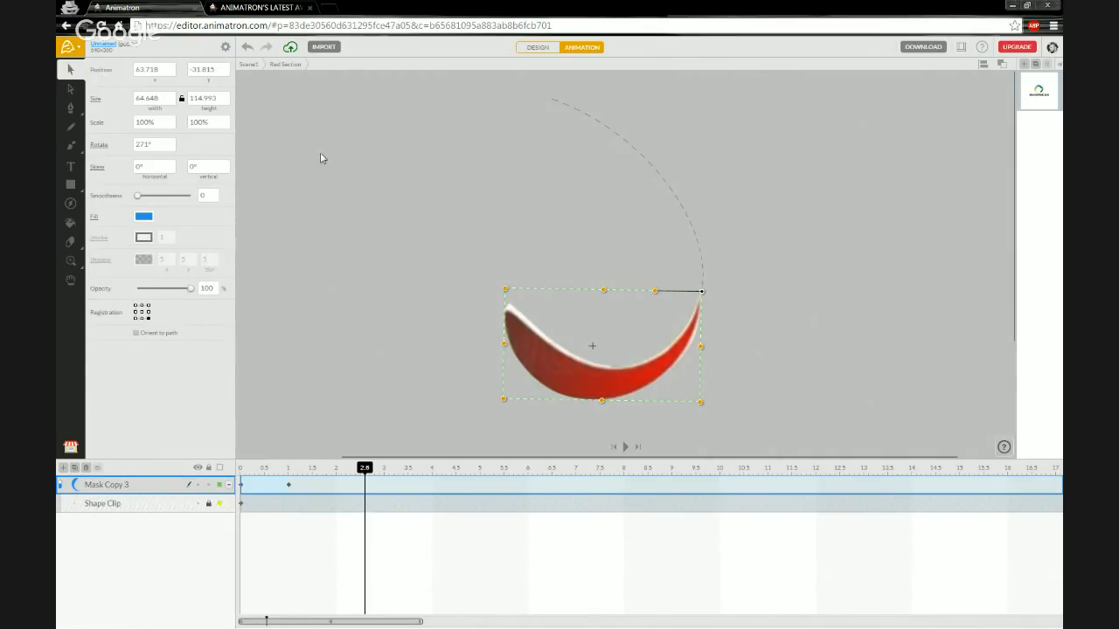
pyautogui.click(247, 65)
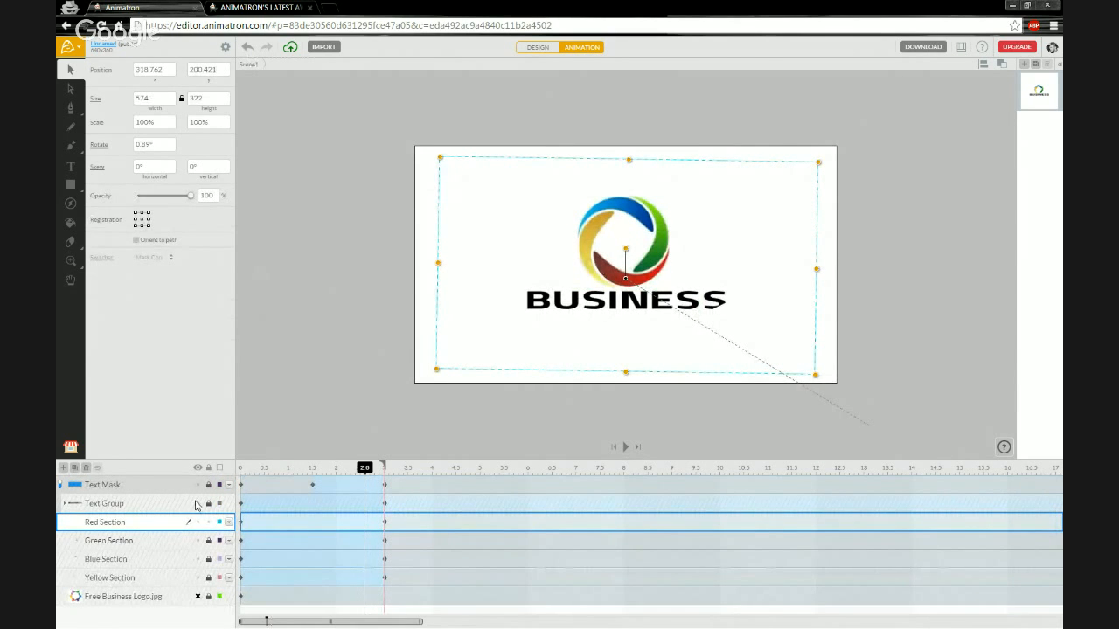
# Unlock and open Green Section, grouping its logo image and Mask Copy 2 into 'Shape Clip'.
pyautogui.click(210, 545)
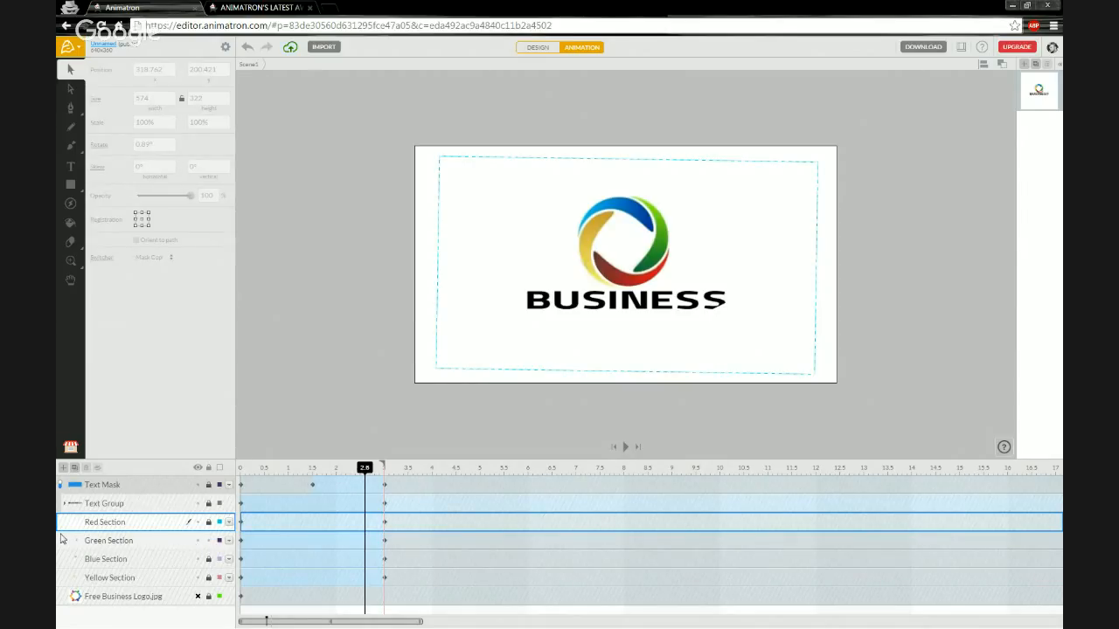
pyautogui.doubleClick(79, 545)
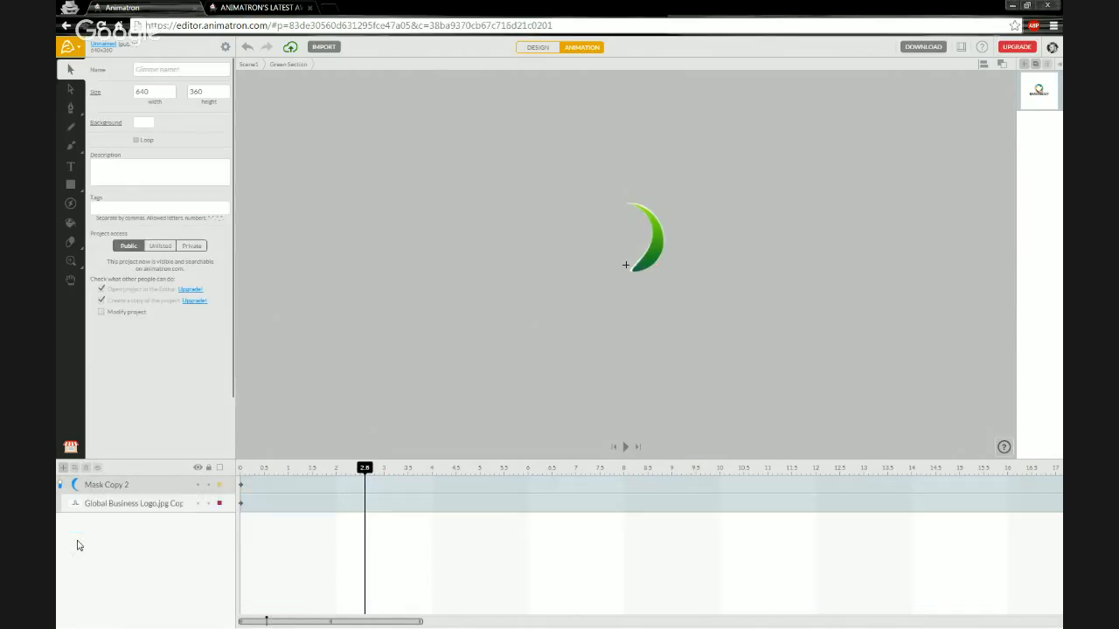
pyautogui.click(141, 507)
pyautogui.keyDown('shift'); pyautogui.click(141, 485); pyautogui.keyUp('shift')
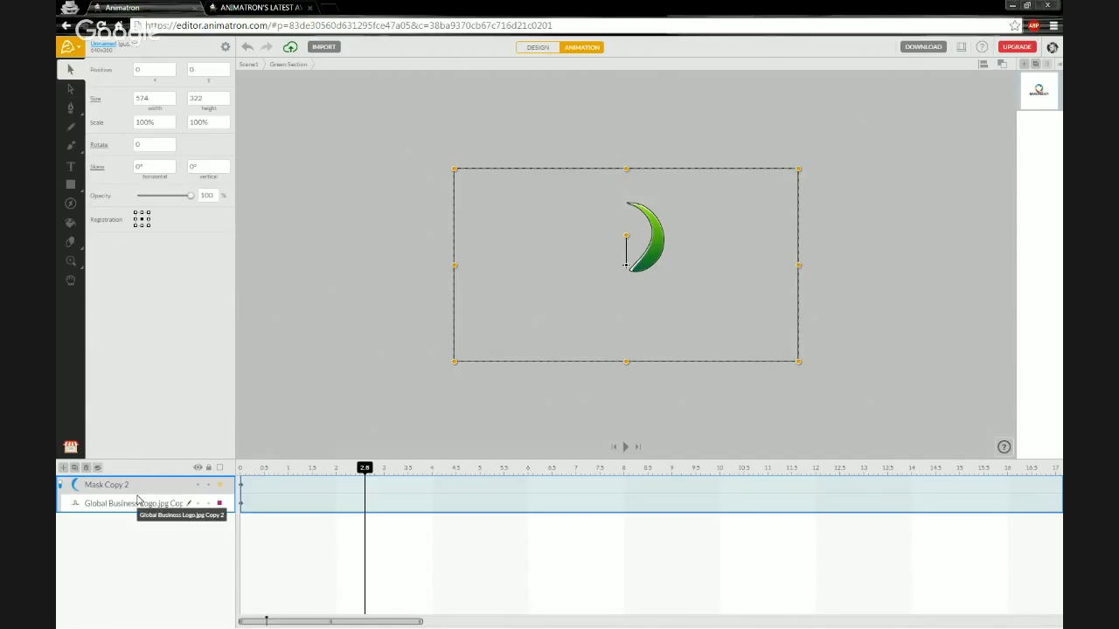
pyautogui.hotkey('ctrl', 'g')
pyautogui.doubleClick(93, 487)
pyautogui.write('Shape Clip')
pyautogui.press('Return')
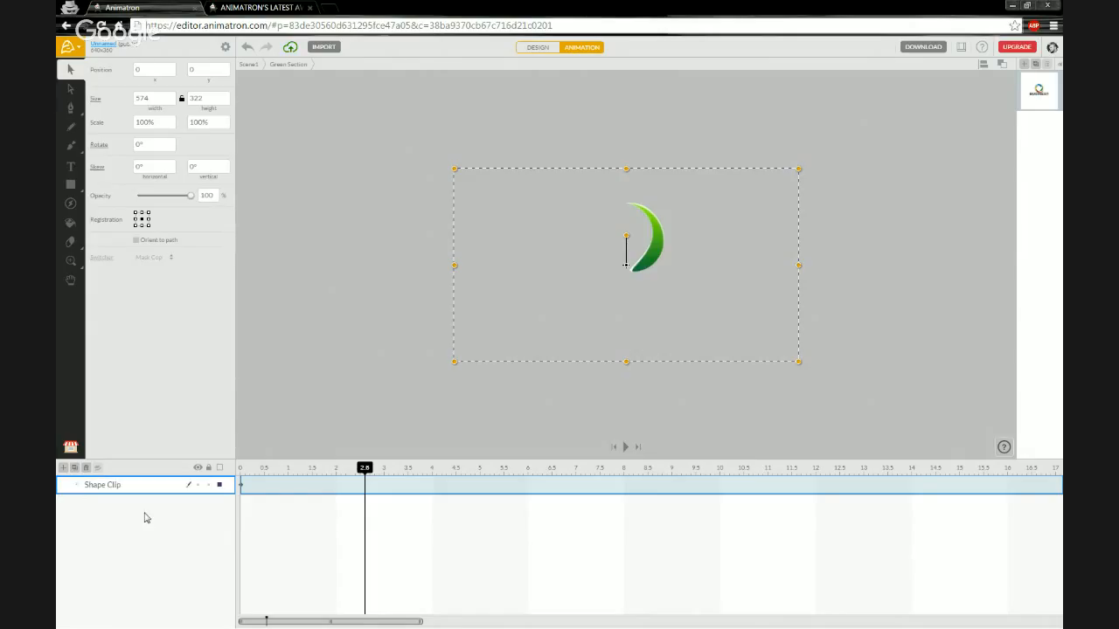
# Paste the copied Mask Copy 3 in place and move its clip to start at 0 s.
pyautogui.rightClick(130, 520)
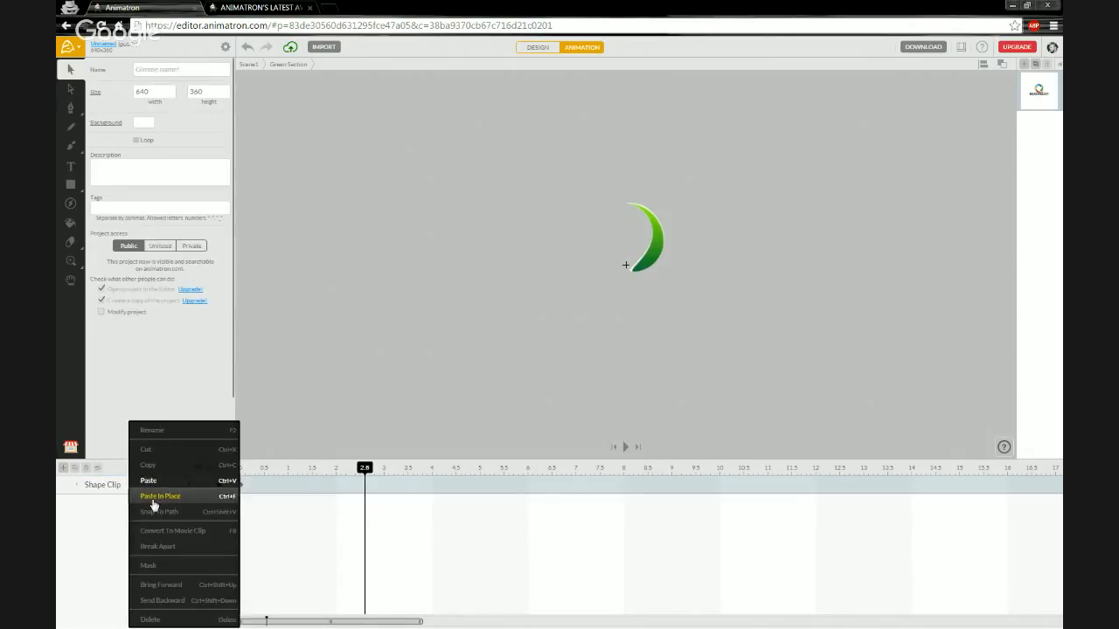
pyautogui.click(159, 496)
pyautogui.click(392, 487)
pyautogui.moveTo(437, 484); pyautogui.dragTo(254, 471)
pyautogui.click(277, 471)
pyautogui.click(243, 471)
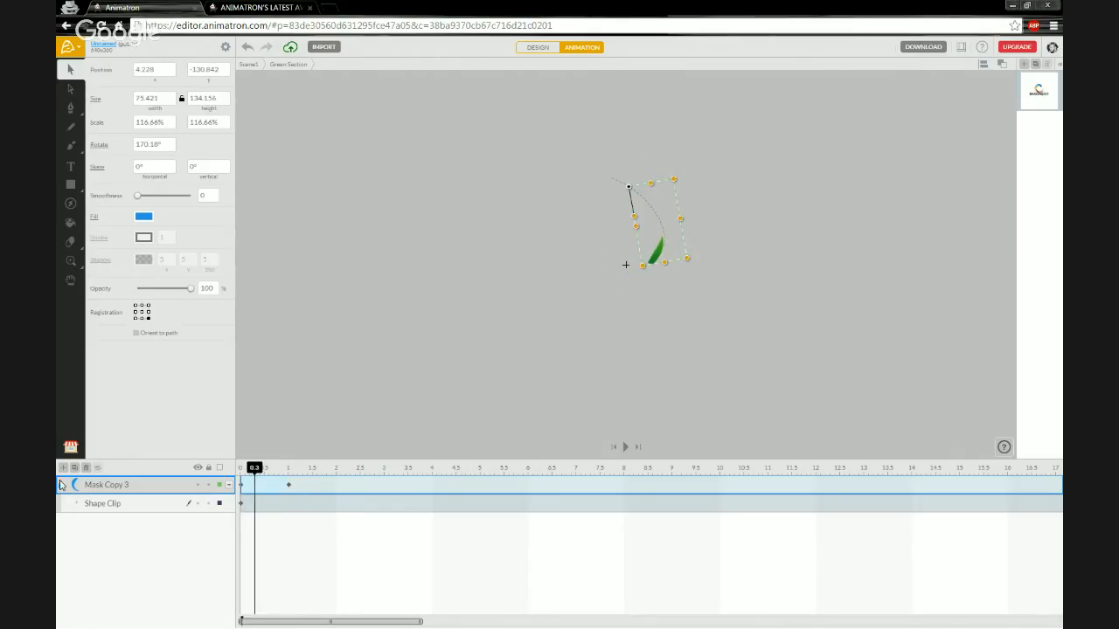
# Turn off masking and, in Design mode, reposition and rotate the blue crescent along its path.
pyautogui.click(61, 488)
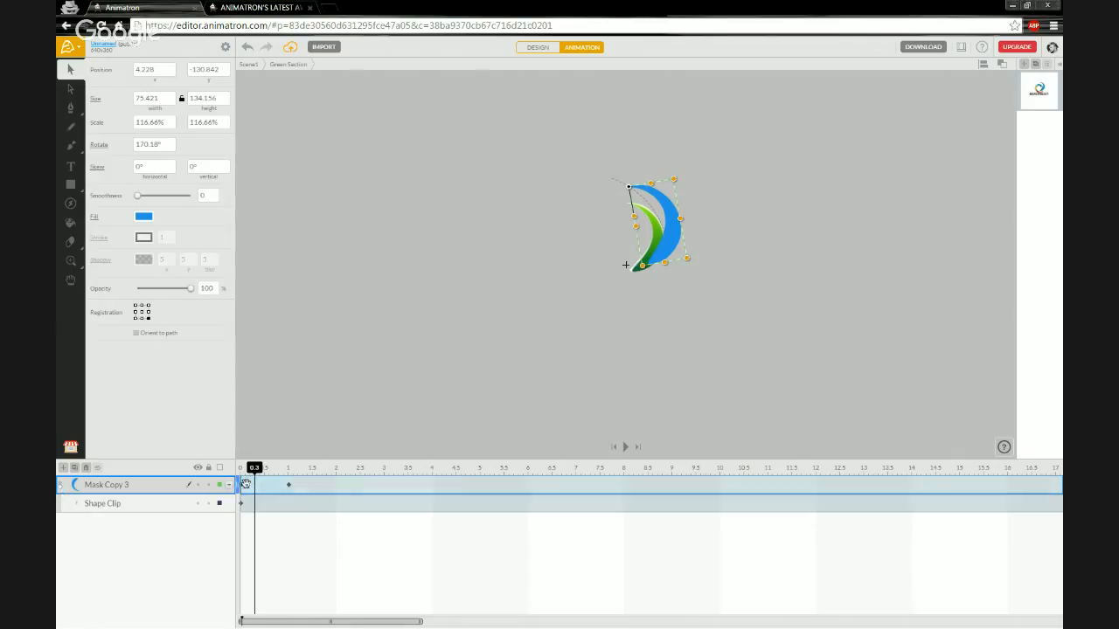
pyautogui.moveTo(274, 472); pyautogui.dragTo(236, 473)
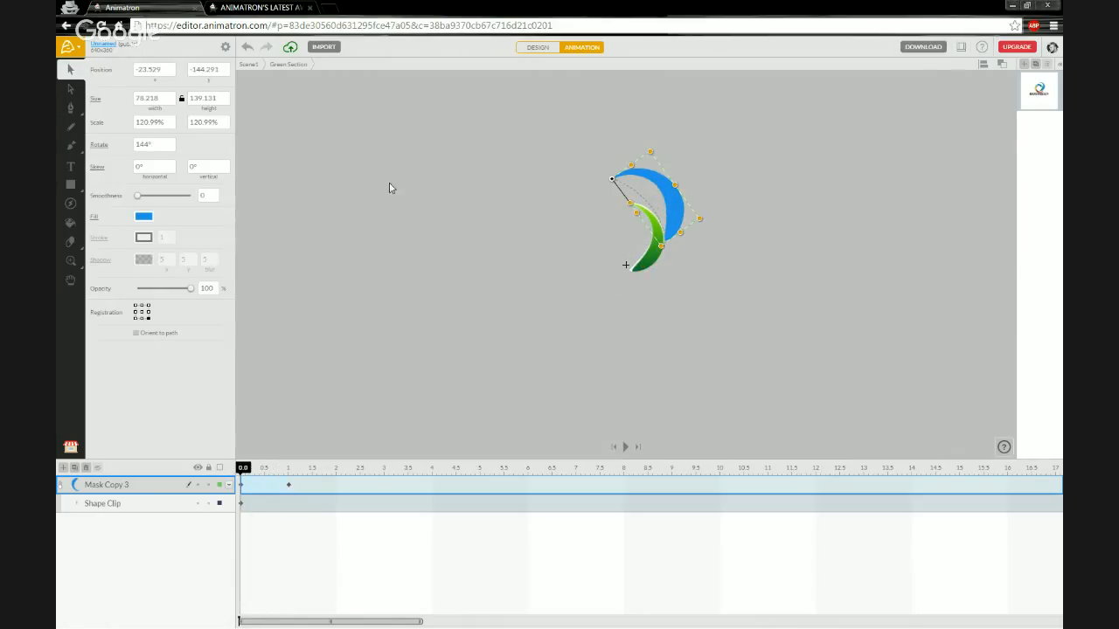
pyautogui.click(537, 47)
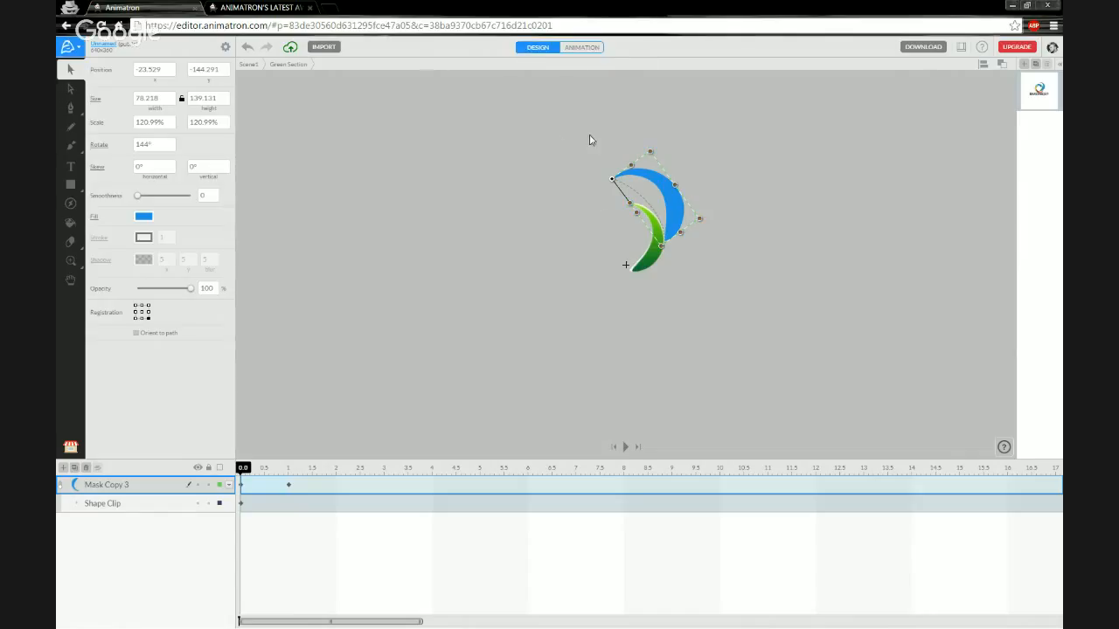
pyautogui.moveTo(642, 181); pyautogui.dragTo(555, 220)
pyautogui.moveTo(538, 184); pyautogui.dragTo(557, 200)
pyautogui.moveTo(243, 469); pyautogui.dragTo(287, 464)
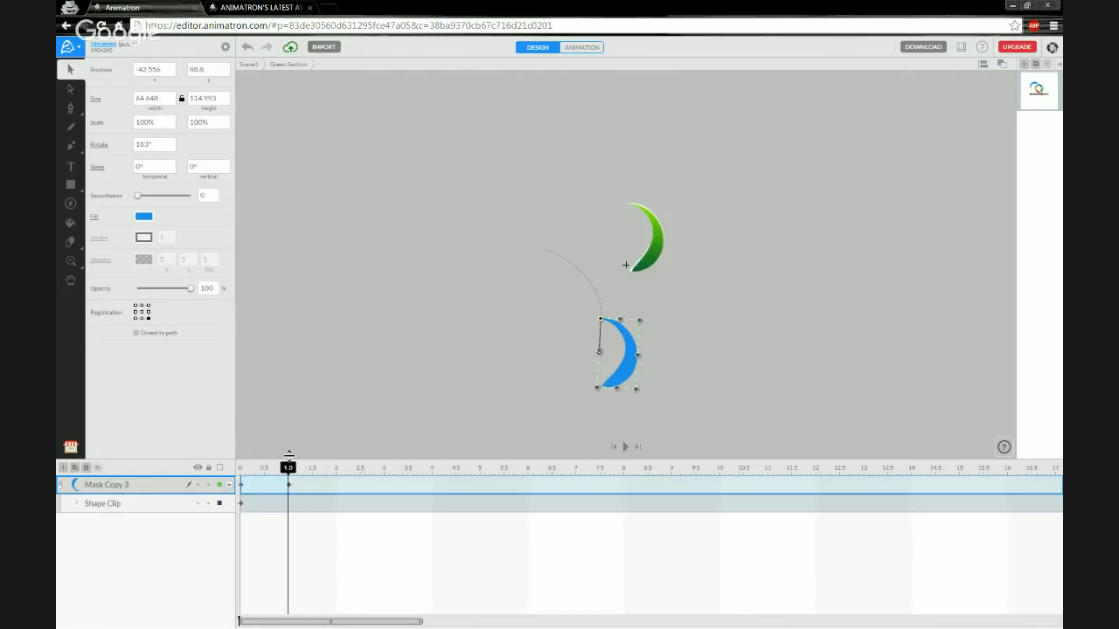
pyautogui.moveTo(645, 265); pyautogui.dragTo(643, 268)
pyautogui.moveTo(290, 468); pyautogui.dragTo(242, 470)
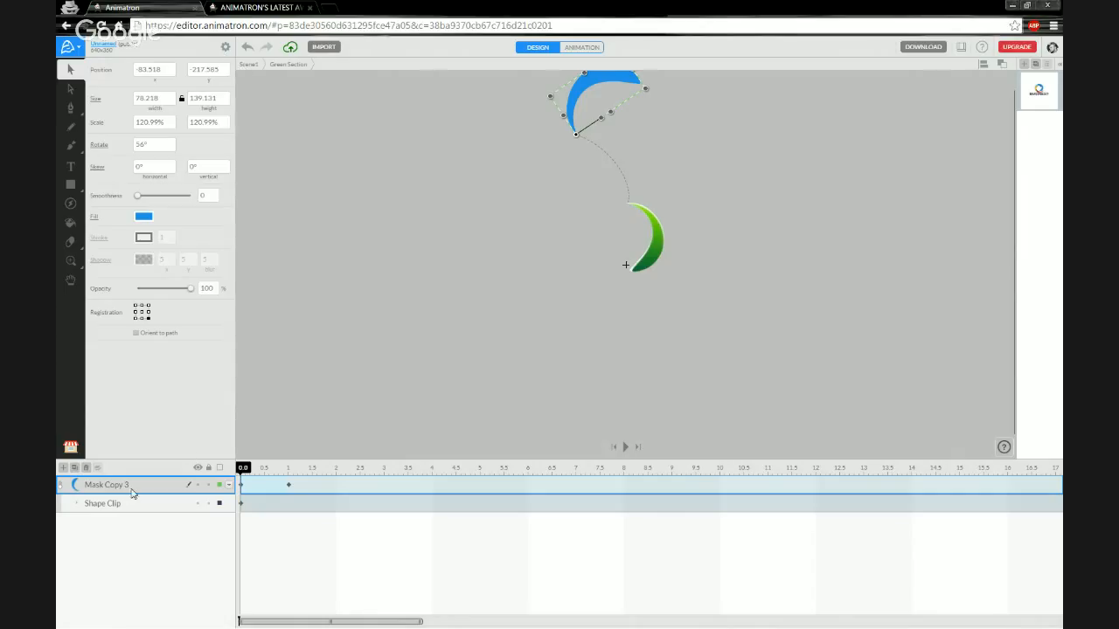
# Delete the pasted Mask Copy 3, exit to Scene1, and preview the logo at 1.7 s.
pyautogui.click(88, 469)
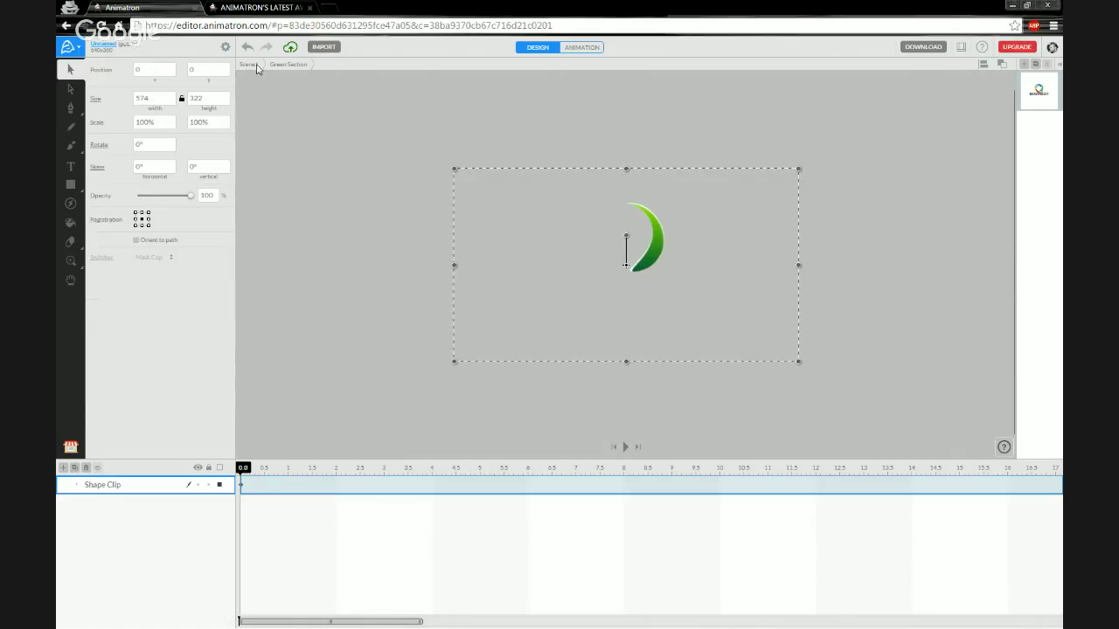
pyautogui.press('Escape')
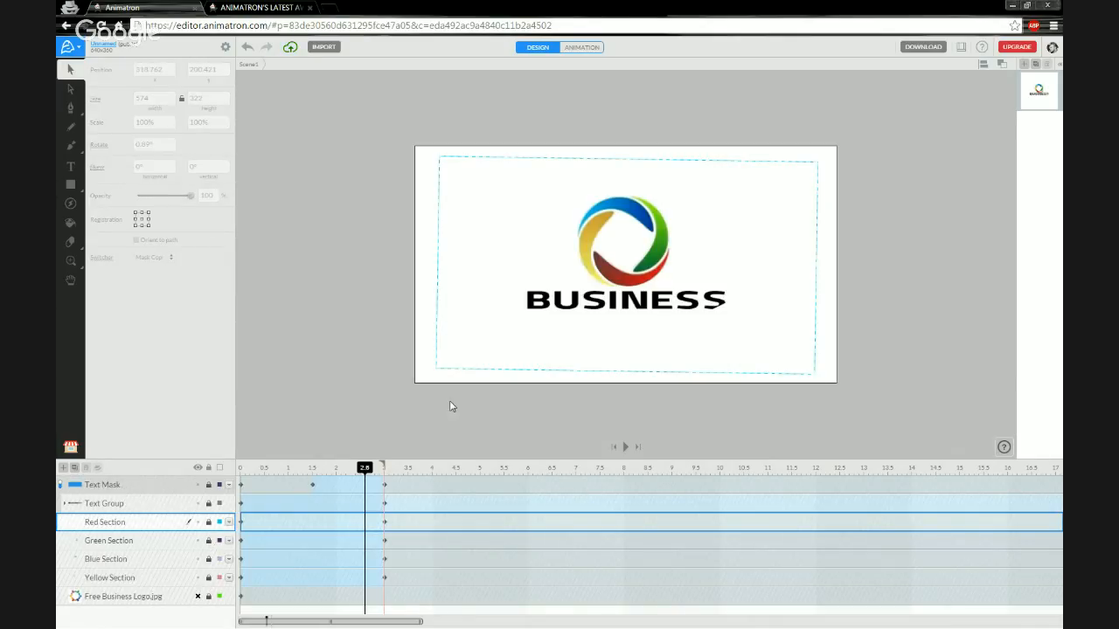
pyautogui.moveTo(365, 469); pyautogui.dragTo(243, 468)
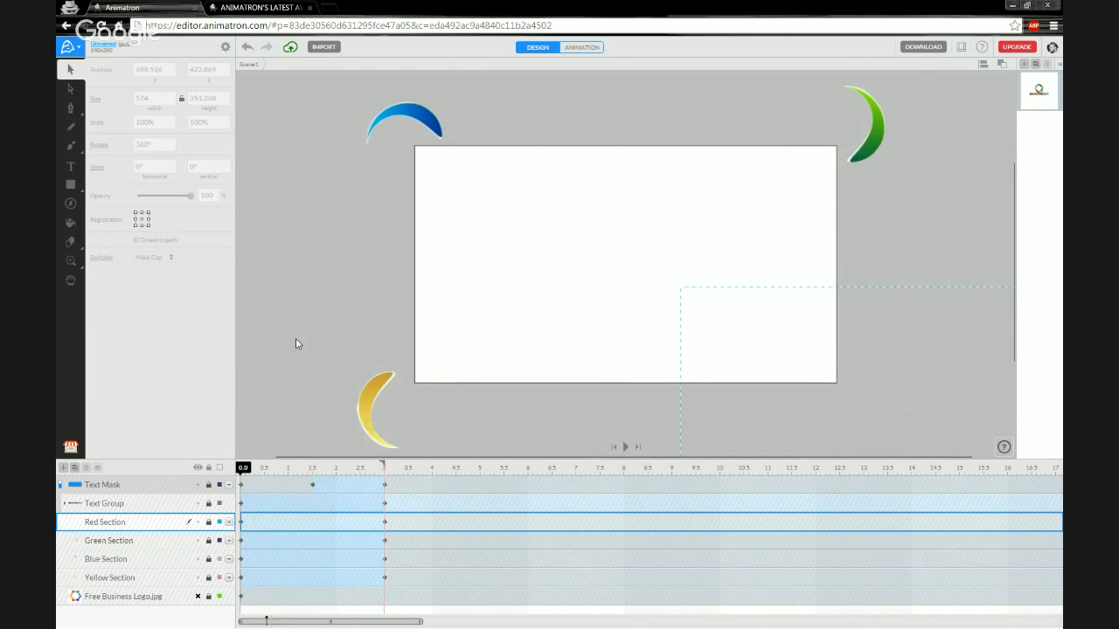
pyautogui.click(296, 339)
pyautogui.press('space')
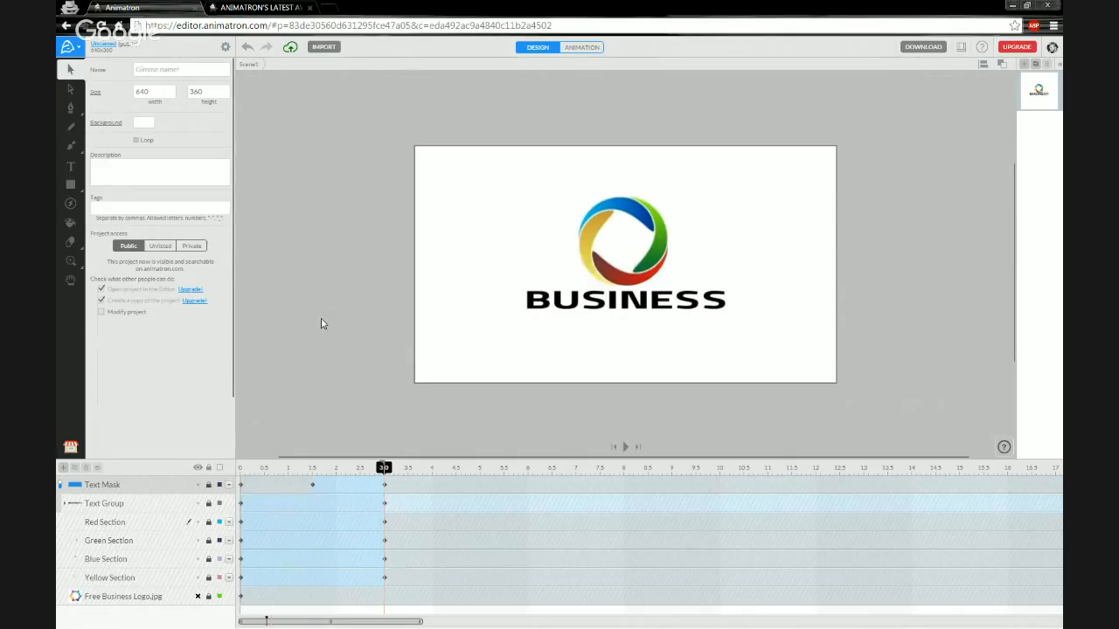
pyautogui.moveTo(243, 472); pyautogui.dragTo(384, 471)
pyautogui.moveTo(383, 469)
pyautogui.mouseDown()
pyautogui.moveTo(256, 477)
pyautogui.moveTo(384, 458)
pyautogui.moveTo(382, 469)
pyautogui.moveTo(239, 472)
pyautogui.moveTo(387, 469)
pyautogui.moveTo(242, 470)
pyautogui.moveTo(369, 467)
pyautogui.mouseUp()
pyautogui.click(375, 471)
pyautogui.click(254, 469)
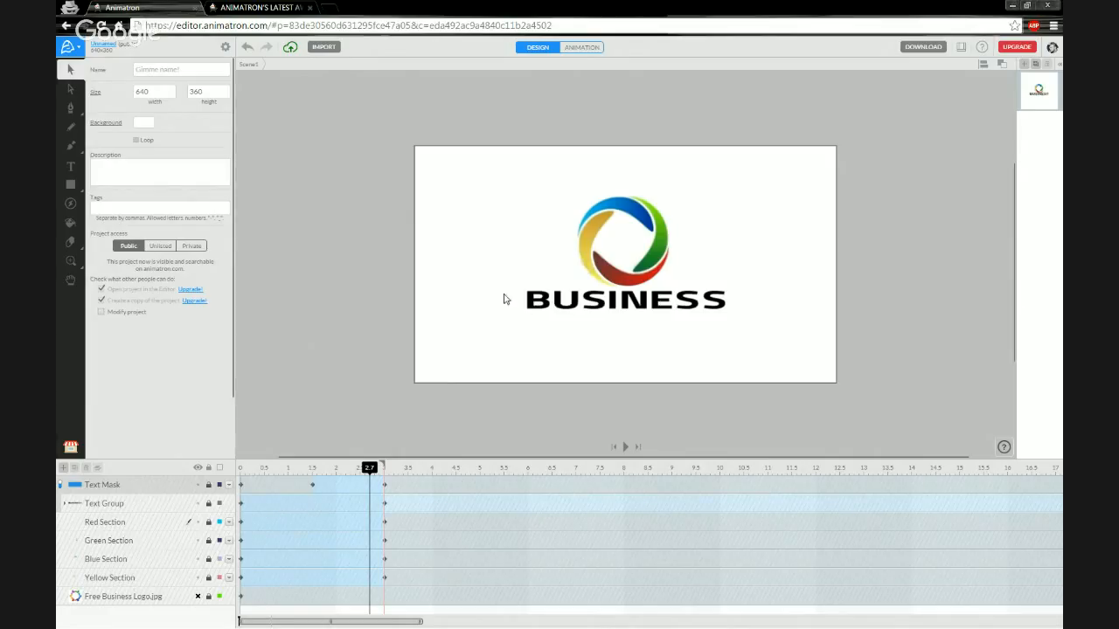
pyautogui.click(198, 597)
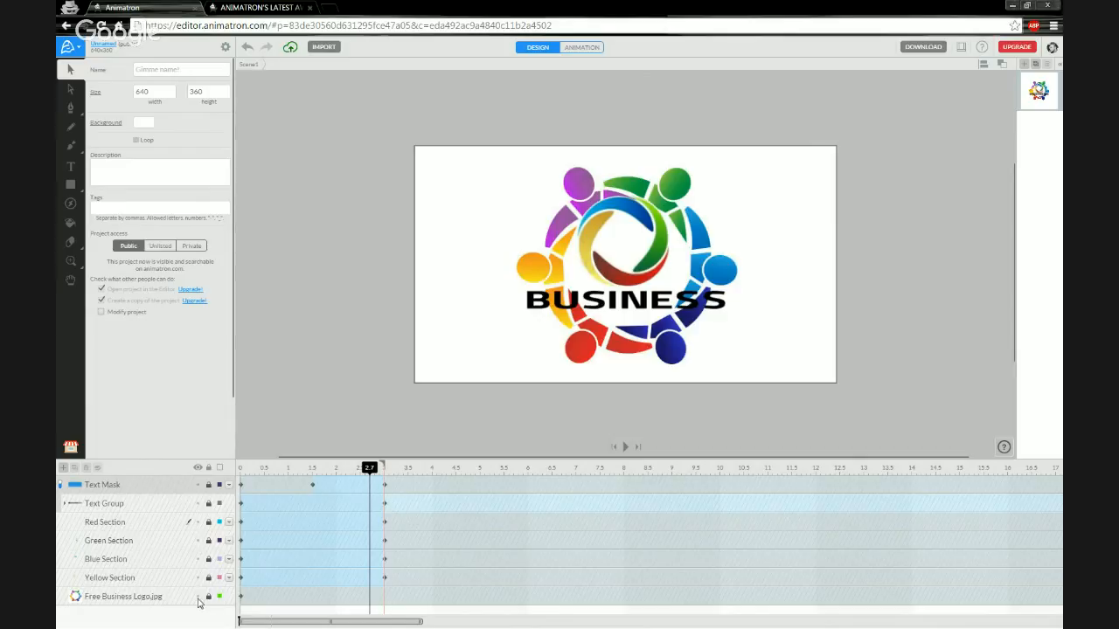
pyautogui.click(198, 597)
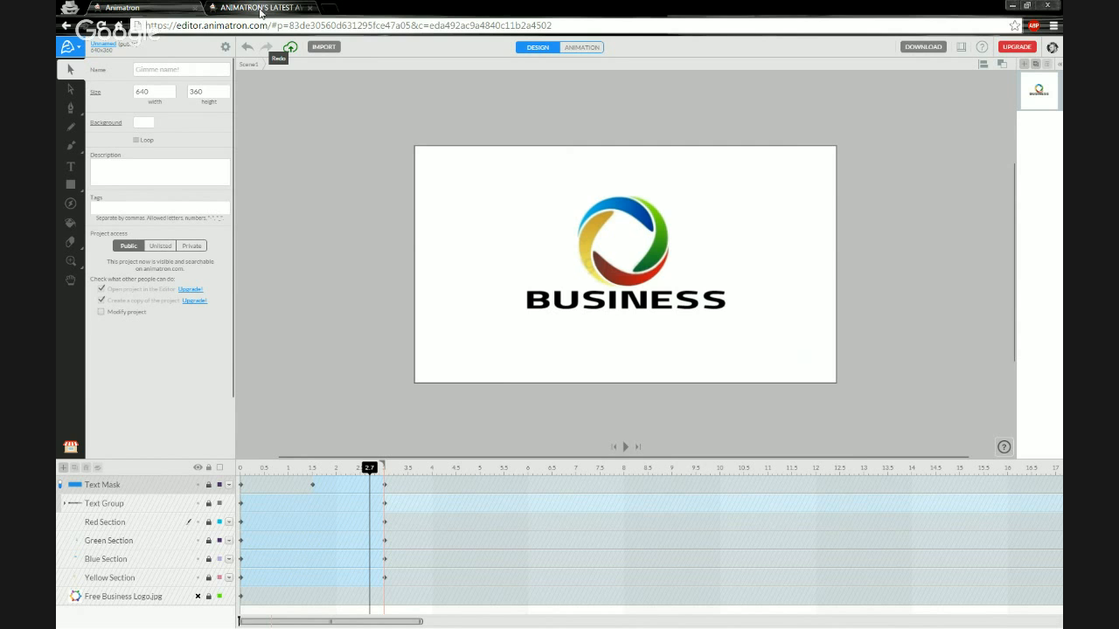
# From the Animatron home page, open HELP and scroll through the Knowledge Base article categories.
pyautogui.click(259, 12)
pyautogui.click(180, 74)
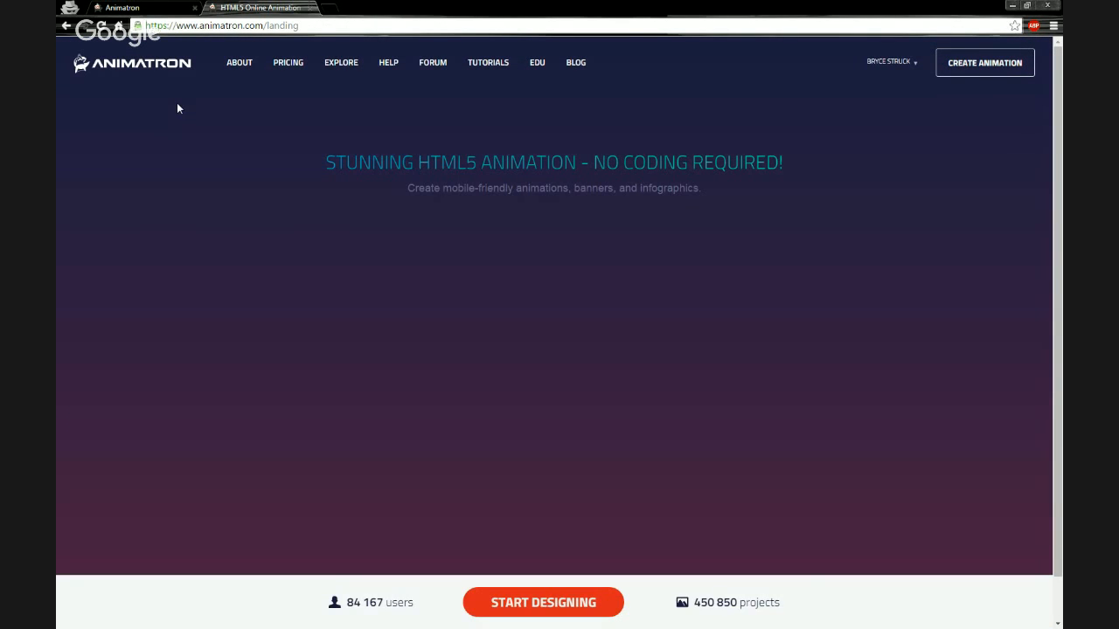
pyautogui.click(387, 65)
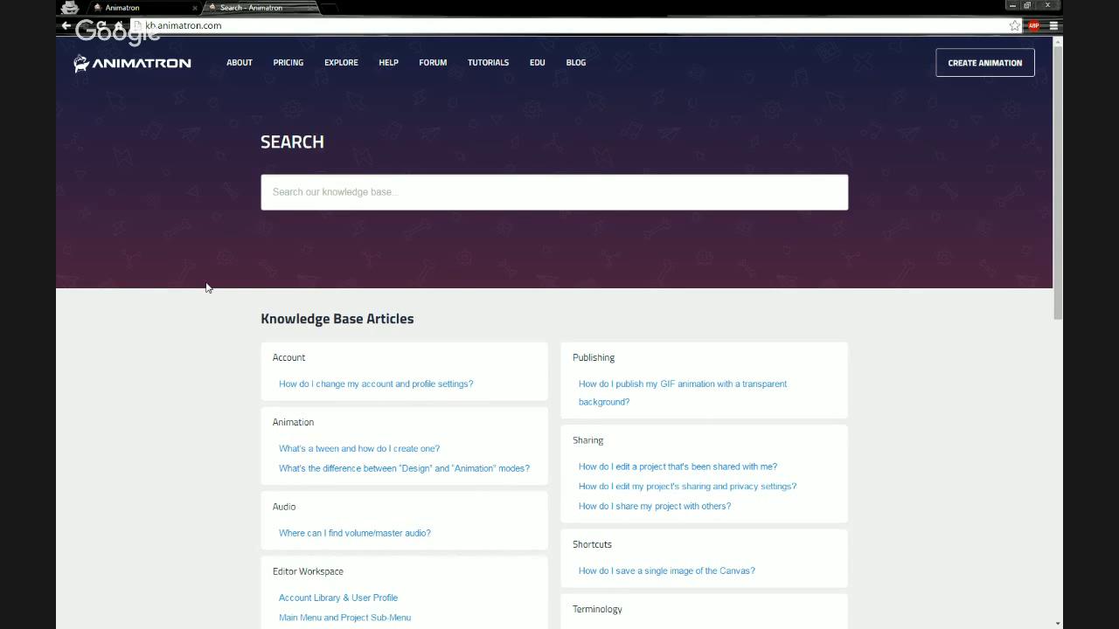
pyautogui.scroll(-1, 209, 288)
pyautogui.scroll(-3, 223, 302)
pyautogui.scroll(2, 234, 304)
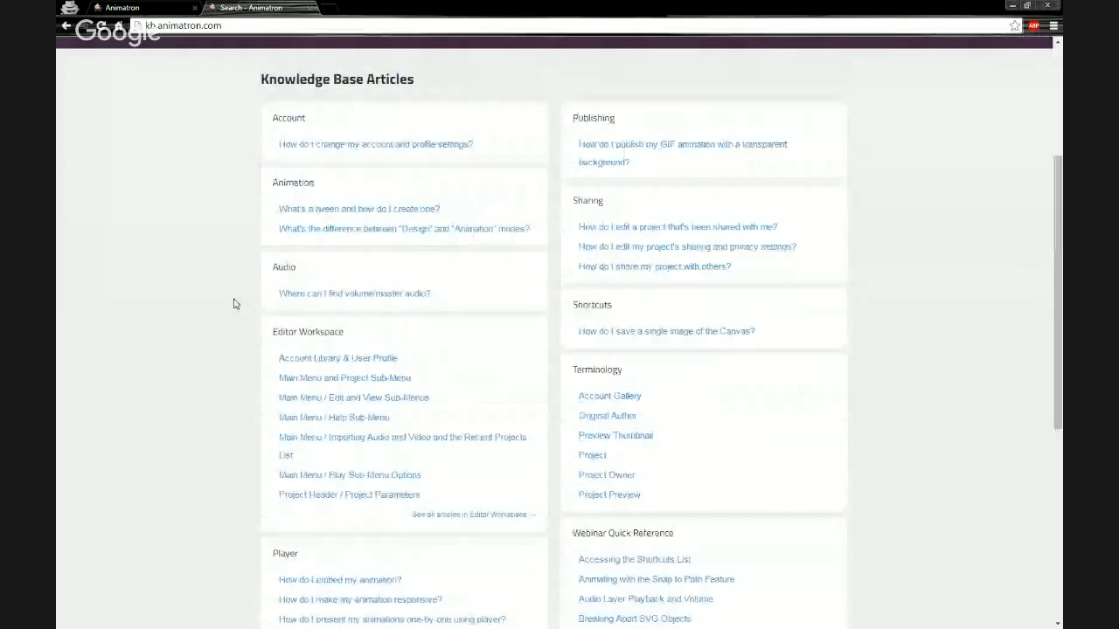
pyautogui.scroll(2, 234, 304)
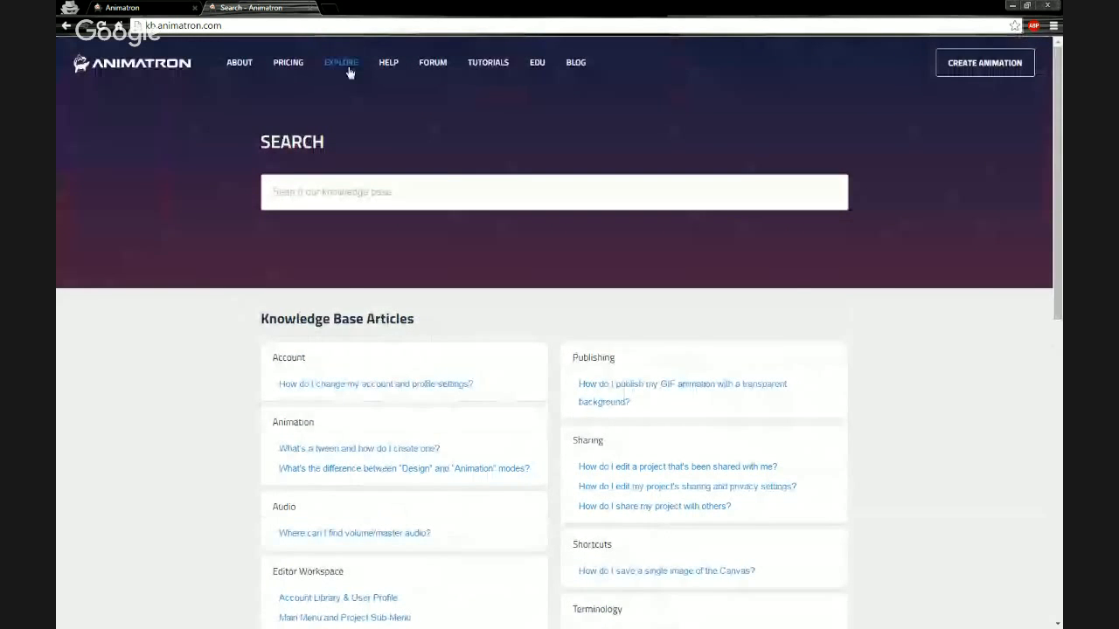
# Open the Animatron Forum, close the webinar banner on Latest topics, and return to the editor tab.
pyautogui.click(433, 63)
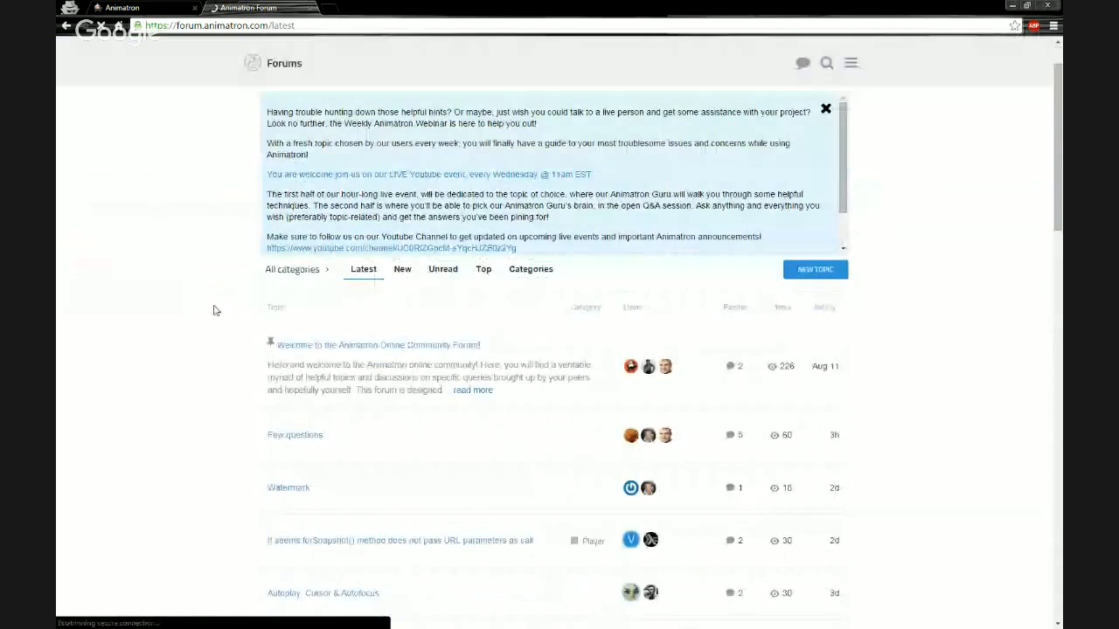
pyautogui.scroll(-3, 215, 310)
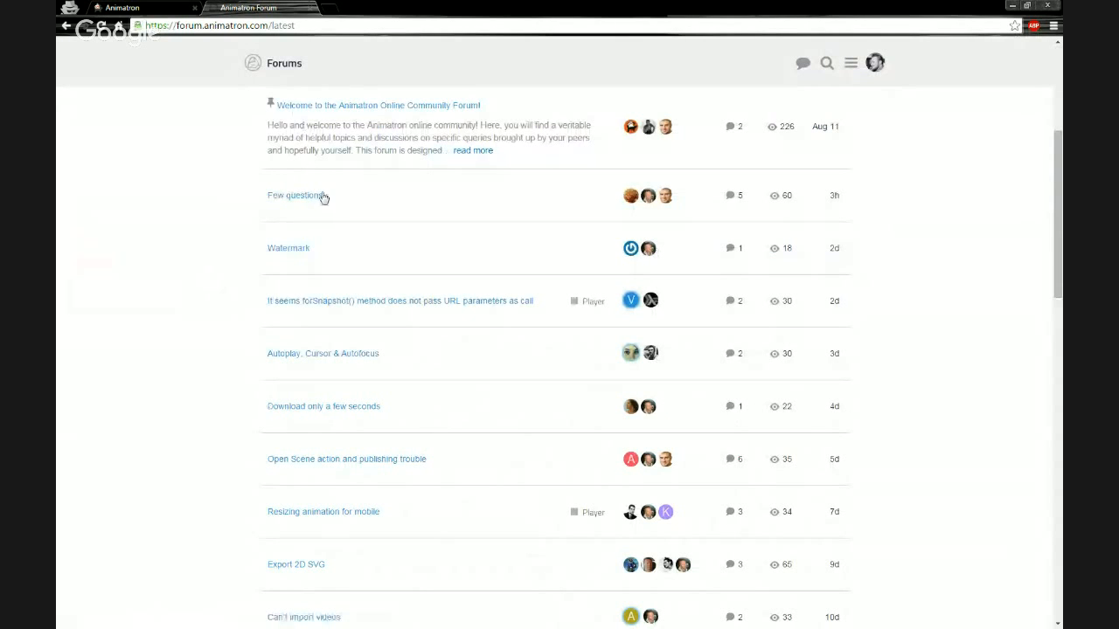
pyautogui.scroll(2, 175, 317)
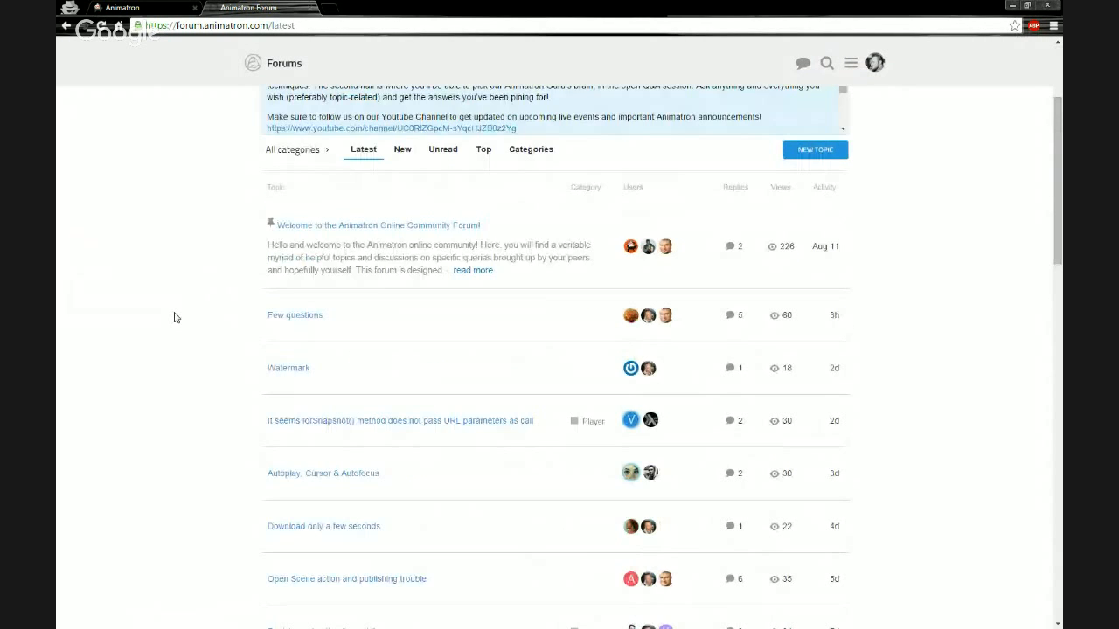
pyautogui.scroll(3, 175, 318)
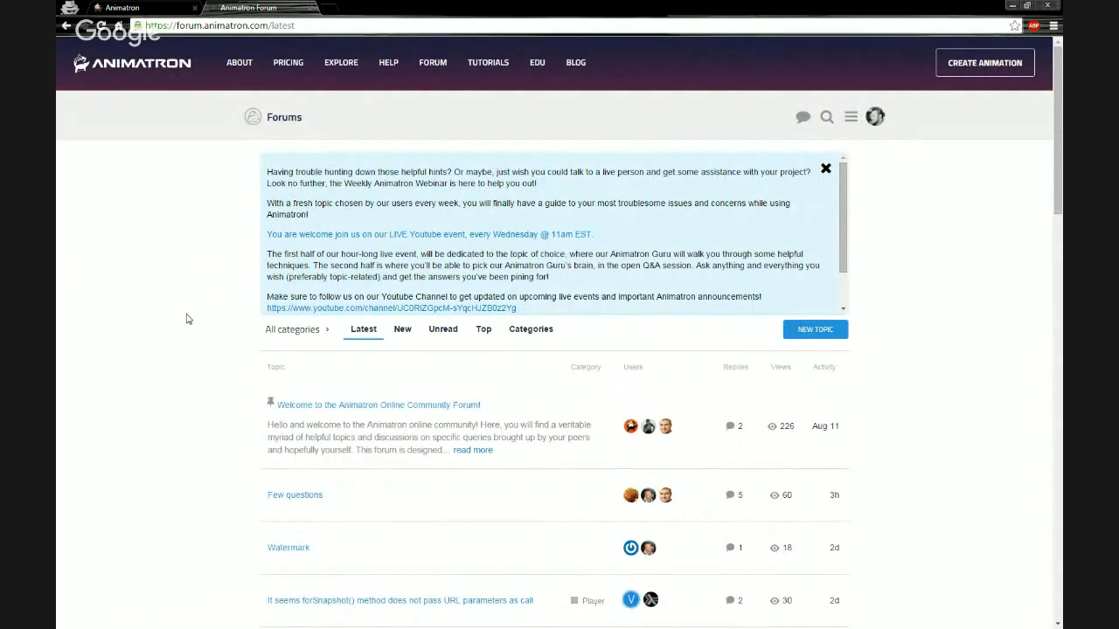
pyautogui.click(826, 169)
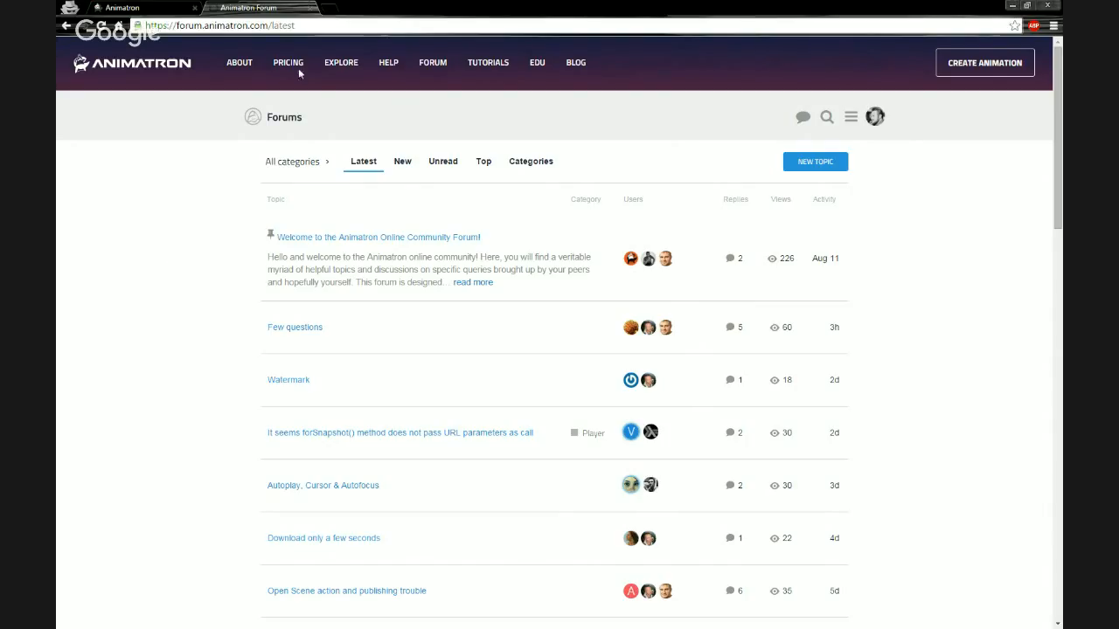
pyautogui.click(136, 9)
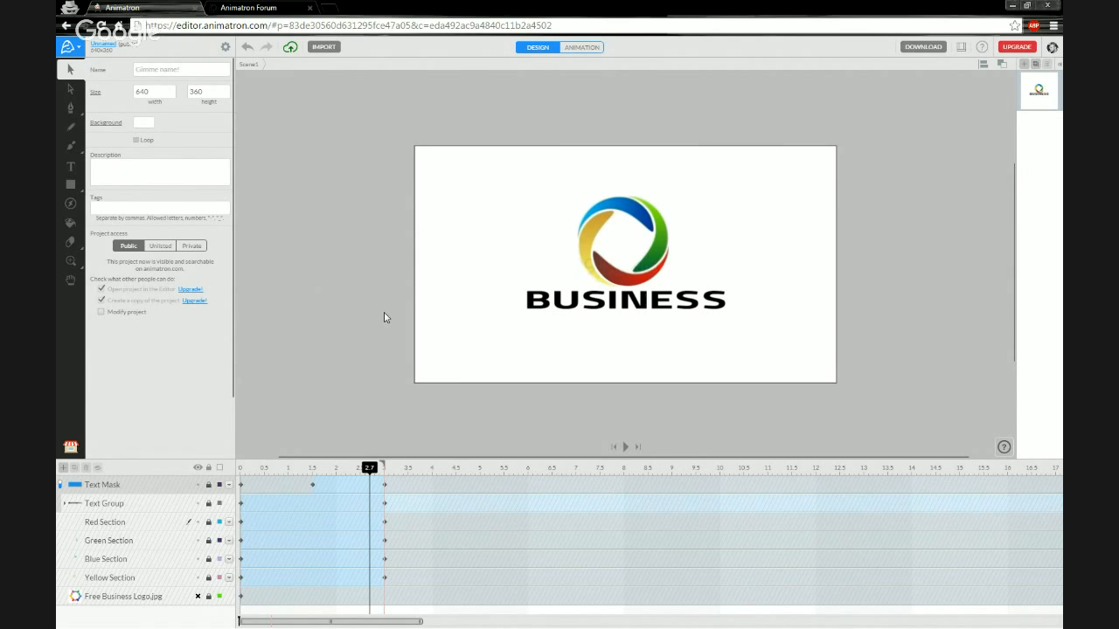
# With the Text tool, type the feedback e-mail address below BUSINESS, commit it and select it.
pyautogui.click(270, 10)
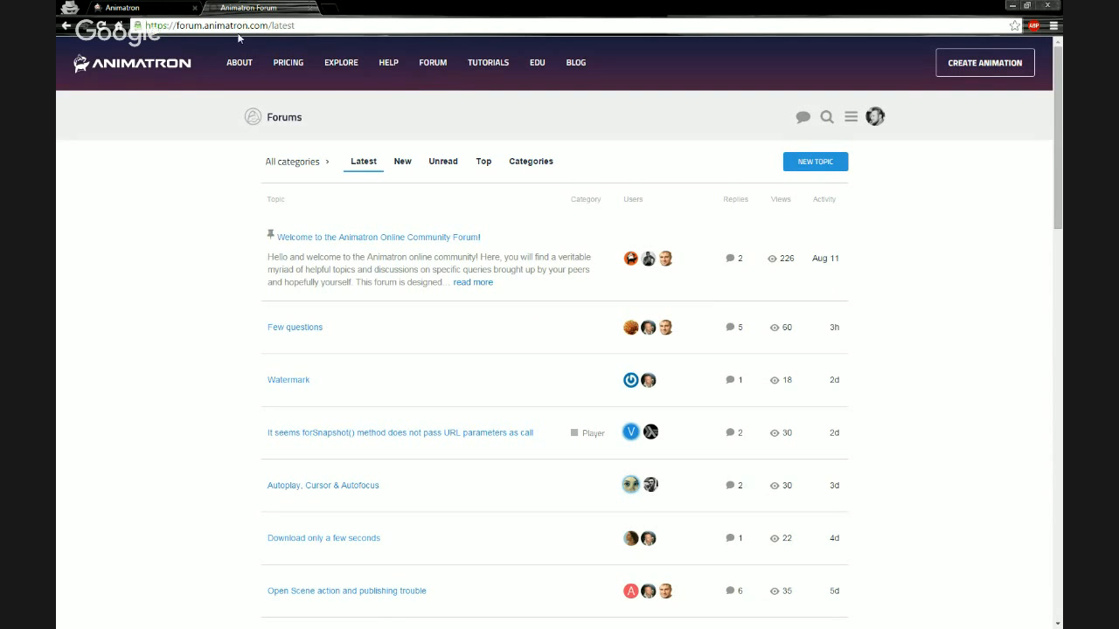
pyautogui.click(153, 8)
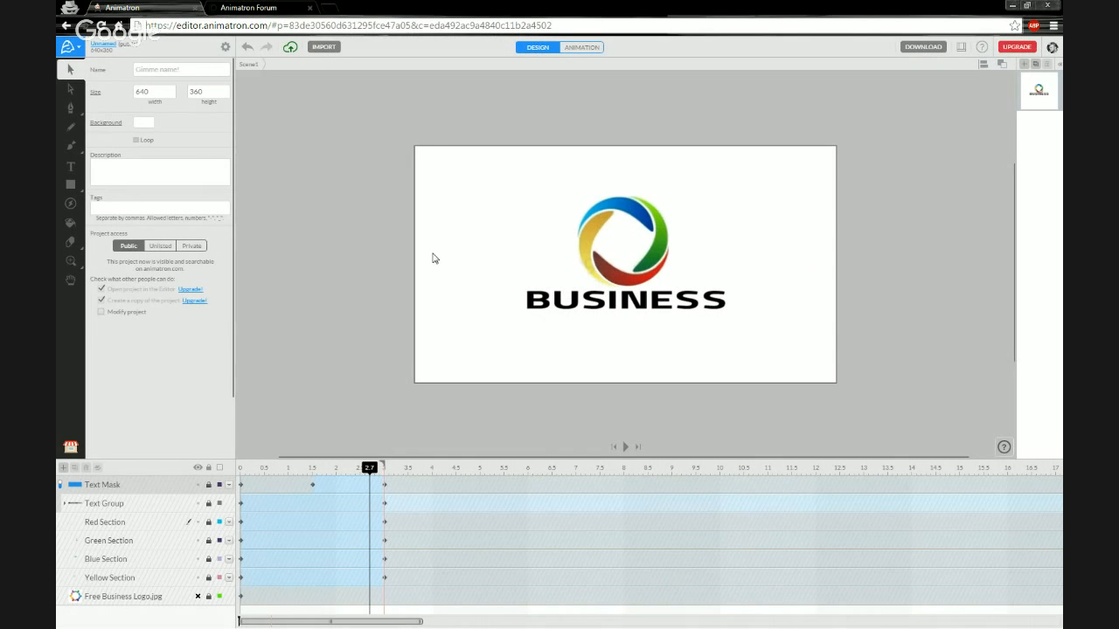
pyautogui.press('t')
pyautogui.click(495, 356)
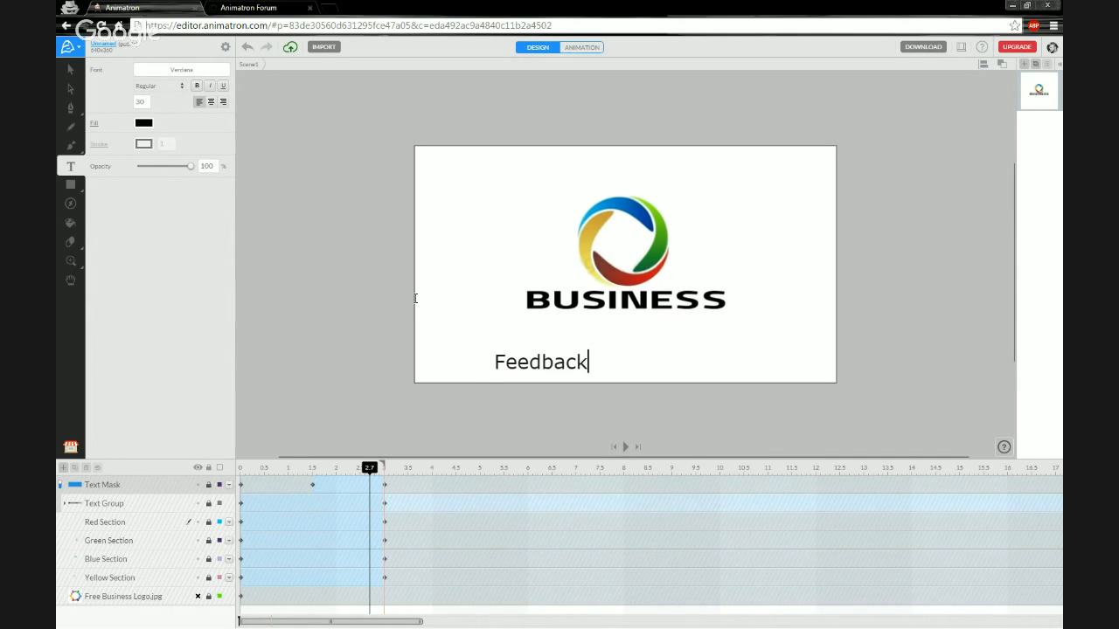
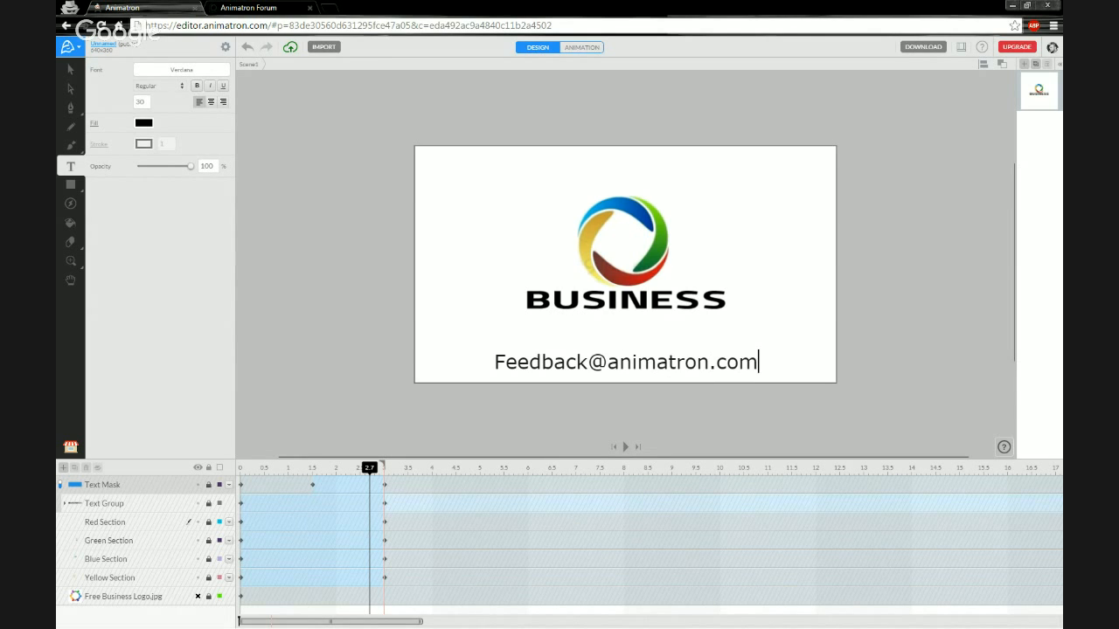
pyautogui.click(71, 69)
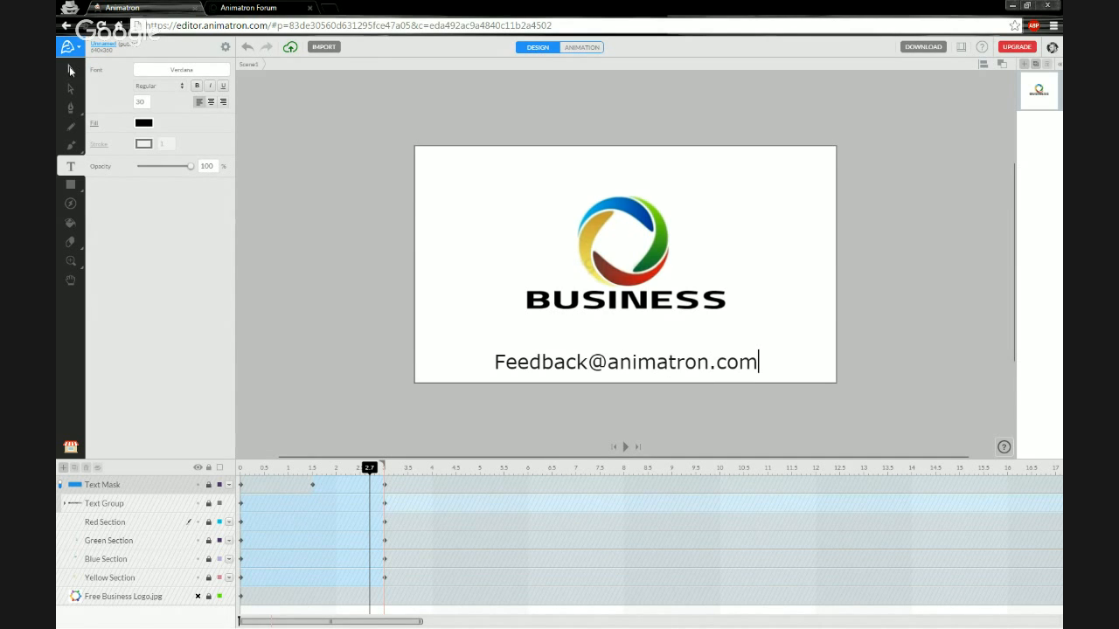
pyautogui.click(496, 369)
# Nudge the e-mail text up to about Y 311, deselect it, and switch to the forum tab.
pyautogui.moveTo(498, 368); pyautogui.dragTo(496, 358)
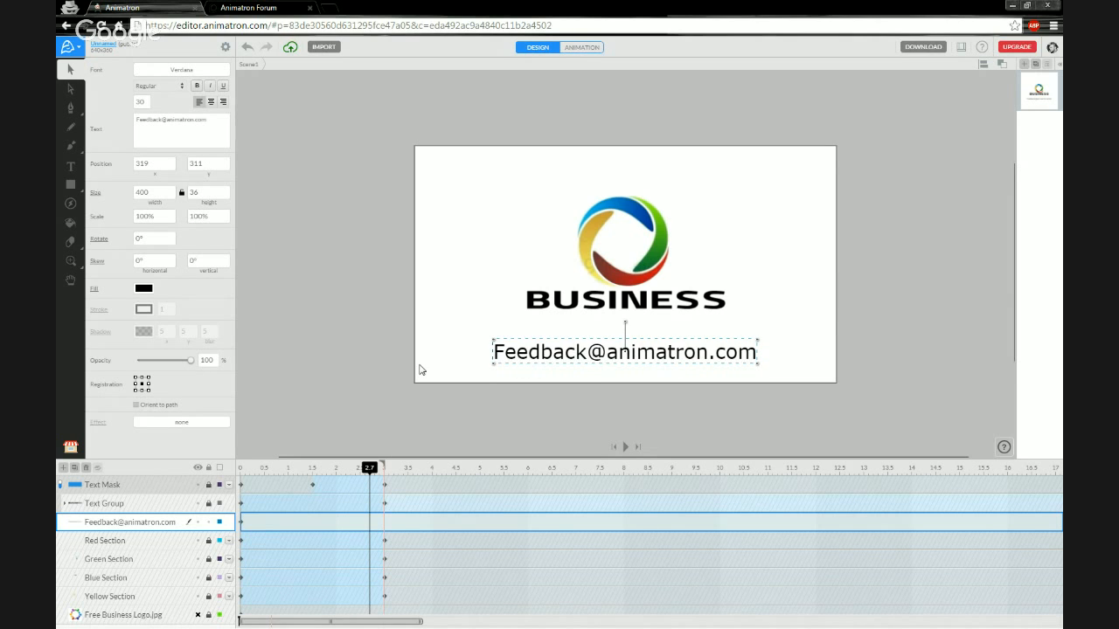
pyautogui.click(325, 354)
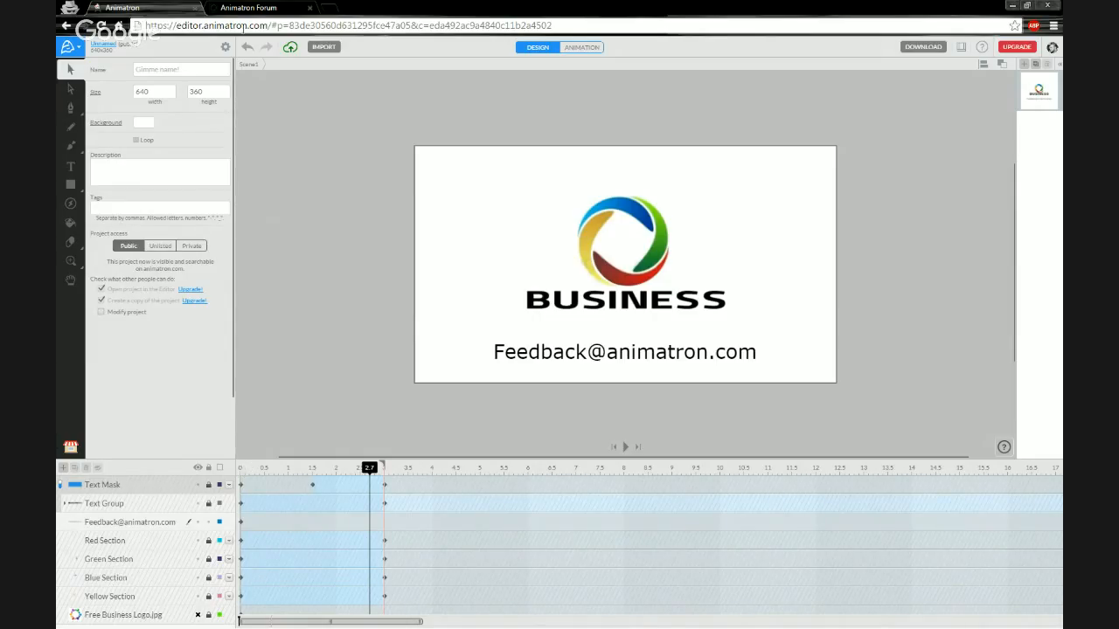
pyautogui.click(257, 11)
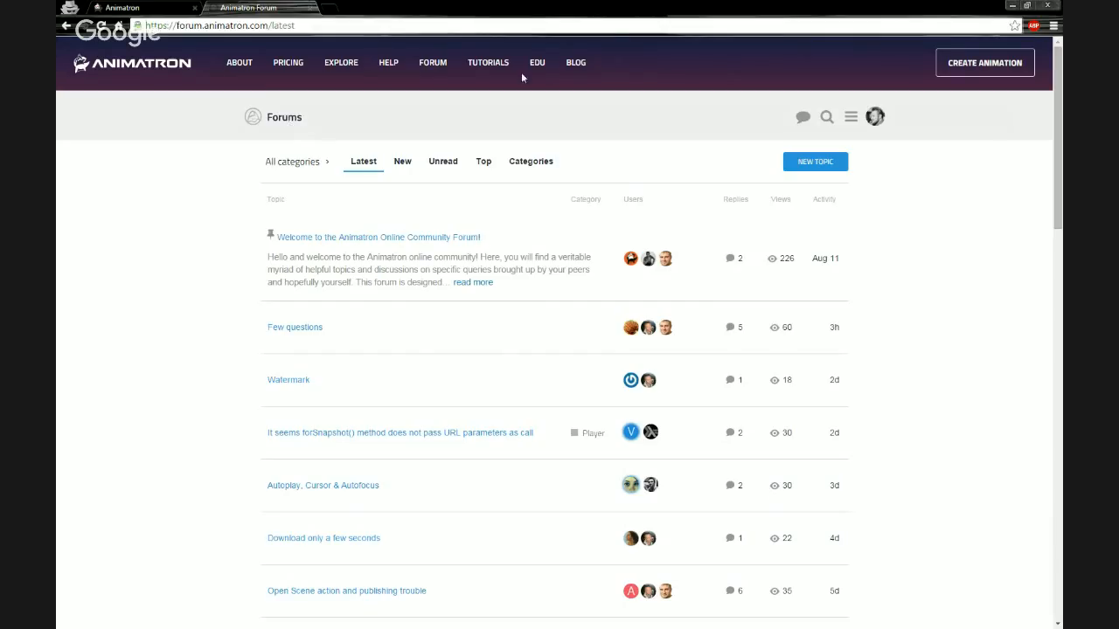
# Scroll through the Animatron Blog posts, including 'Engagement Beyond the Game', then close the tab with Ctrl+W.
pyautogui.click(576, 64)
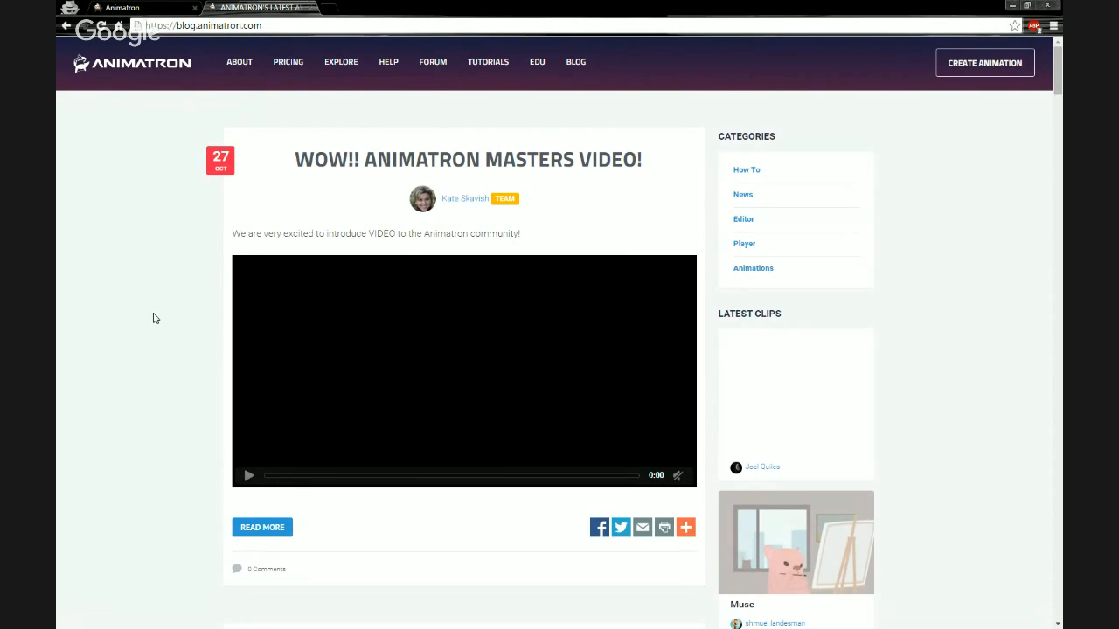
pyautogui.scroll(-3, 155, 316)
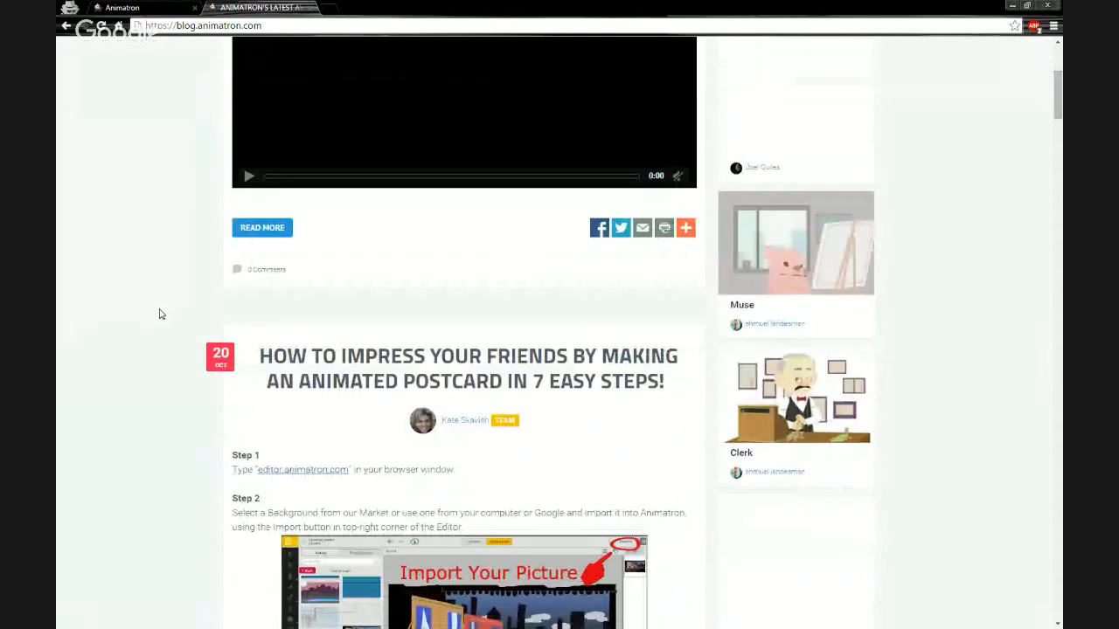
pyautogui.scroll(-1, 146, 320)
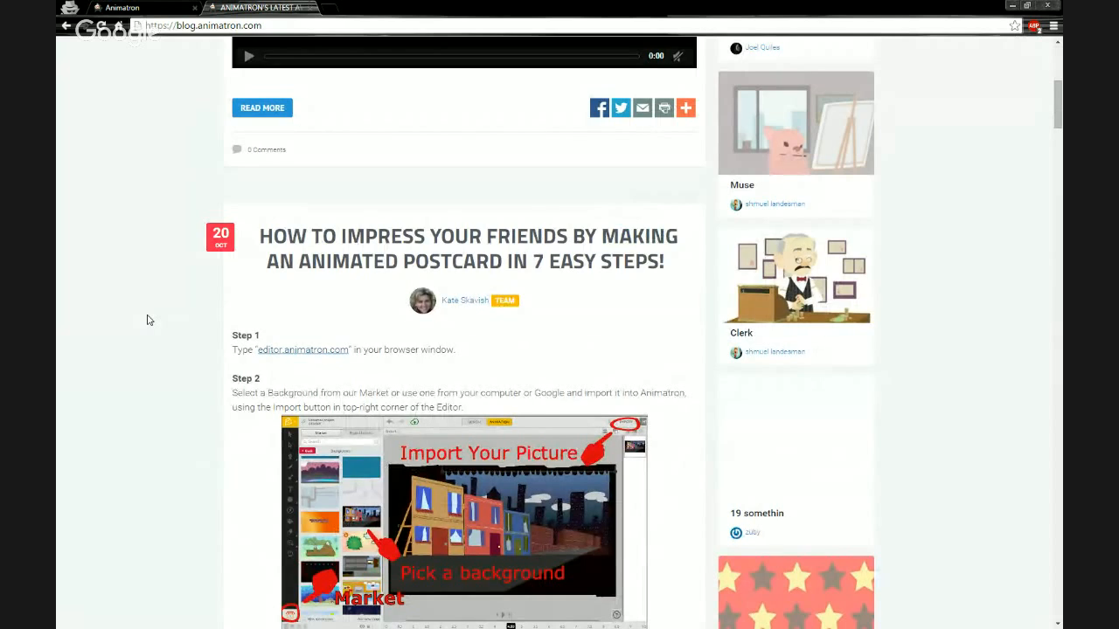
pyautogui.scroll(-5, 148, 320)
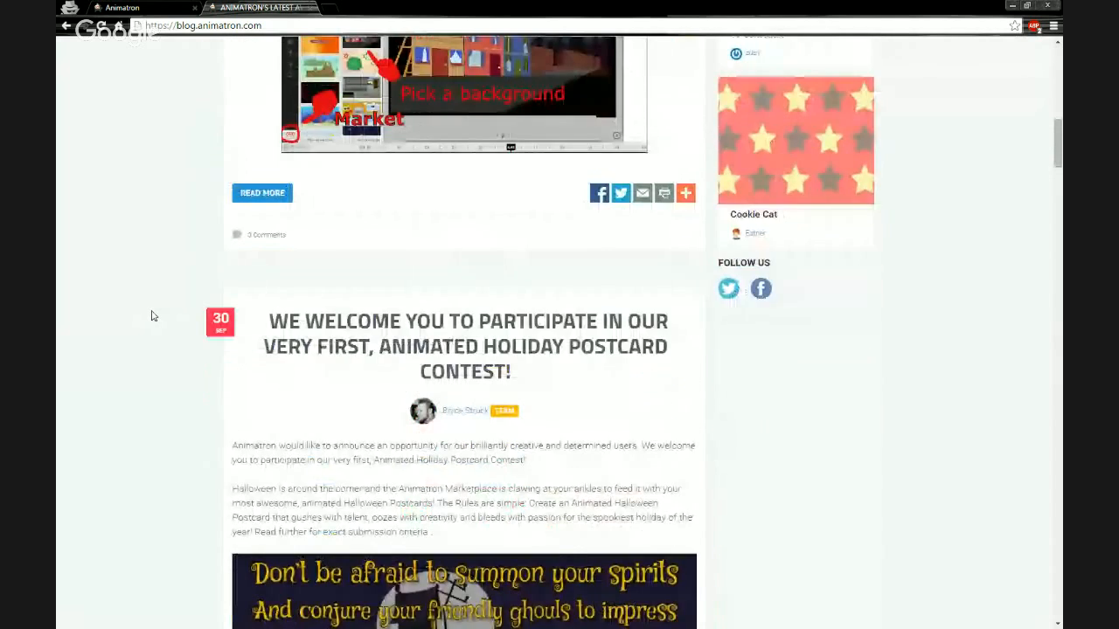
pyautogui.scroll(-1, 153, 315)
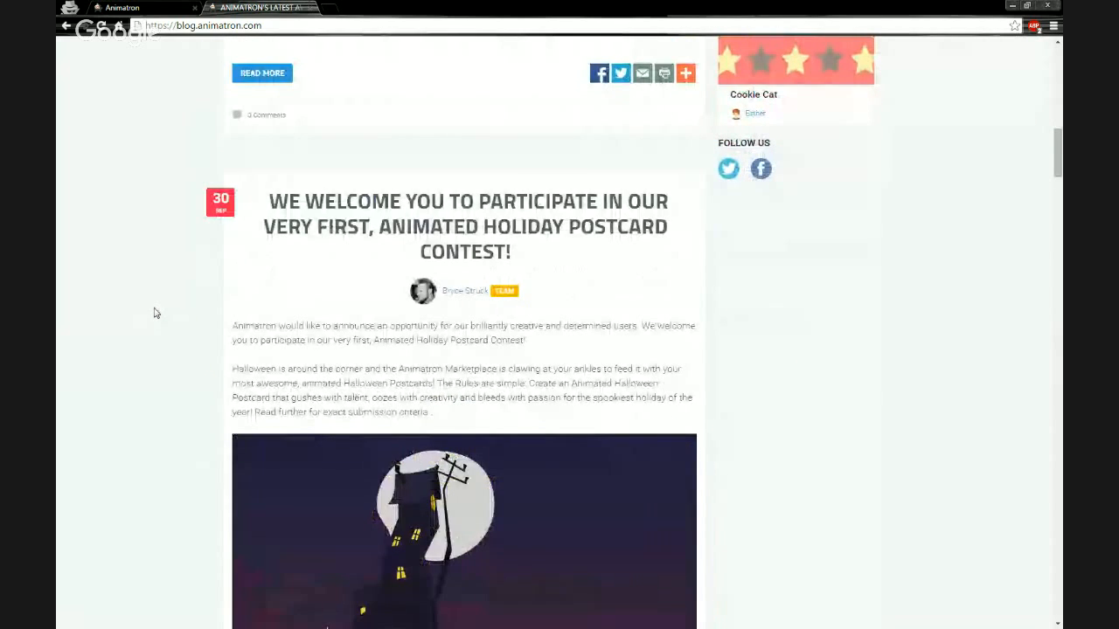
pyautogui.scroll(-4, 156, 313)
pyautogui.scroll(1, 156, 313)
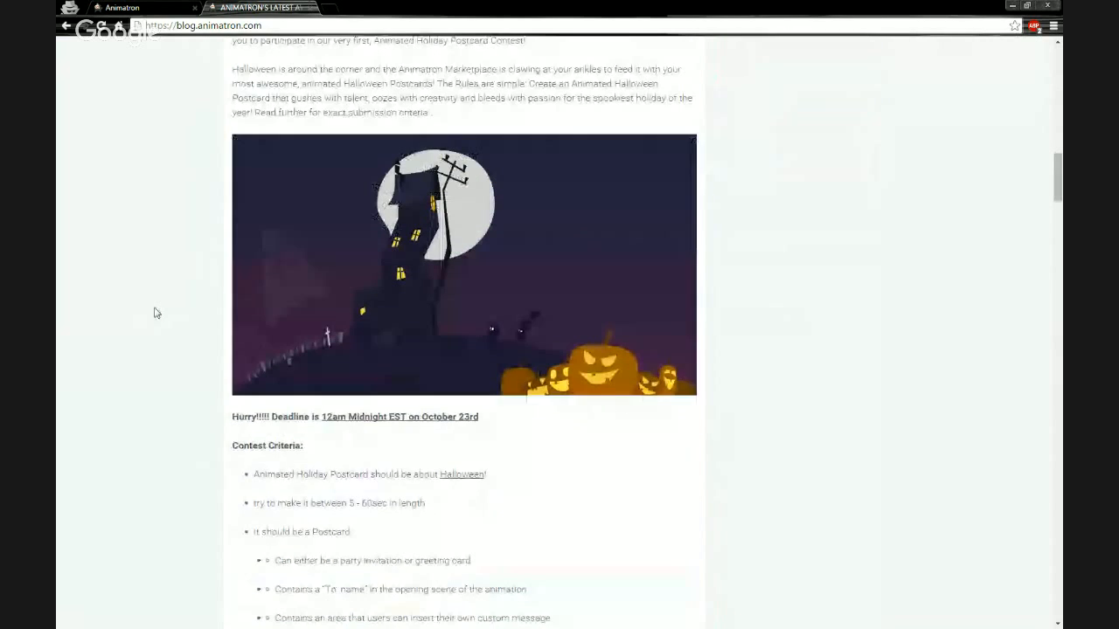
pyautogui.scroll(1, 156, 313)
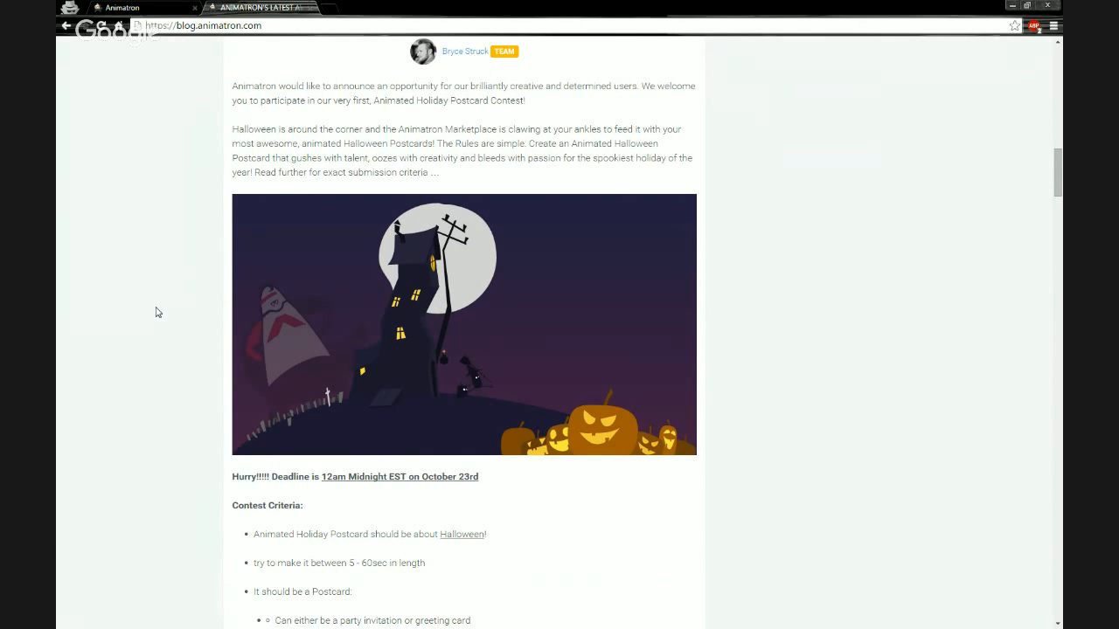
pyautogui.scroll(1, 183, 184)
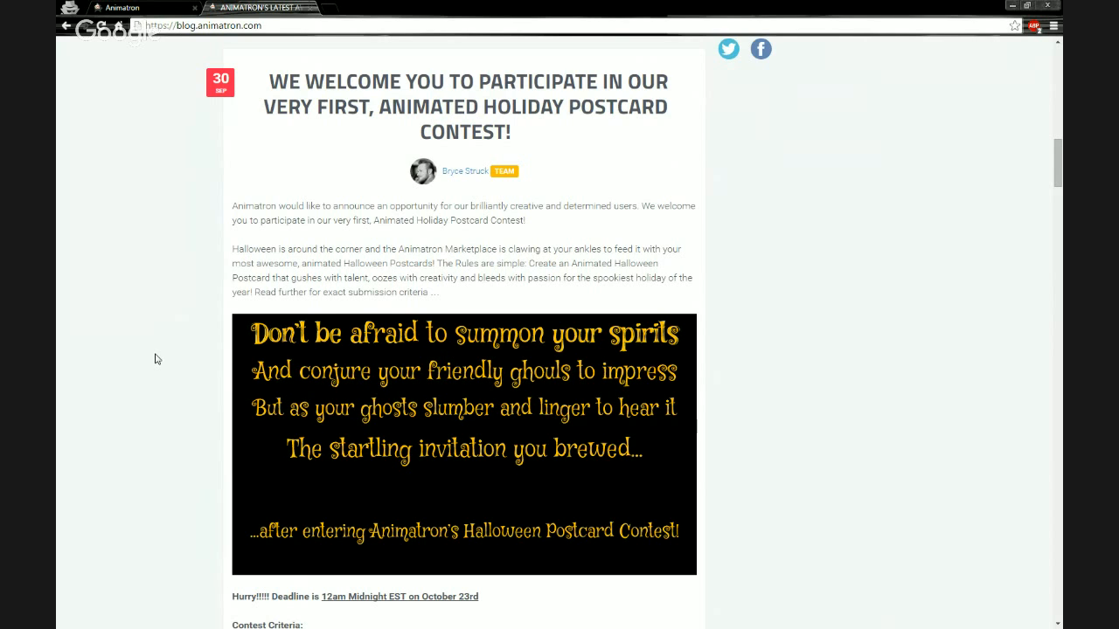
pyautogui.scroll(-2, 156, 359)
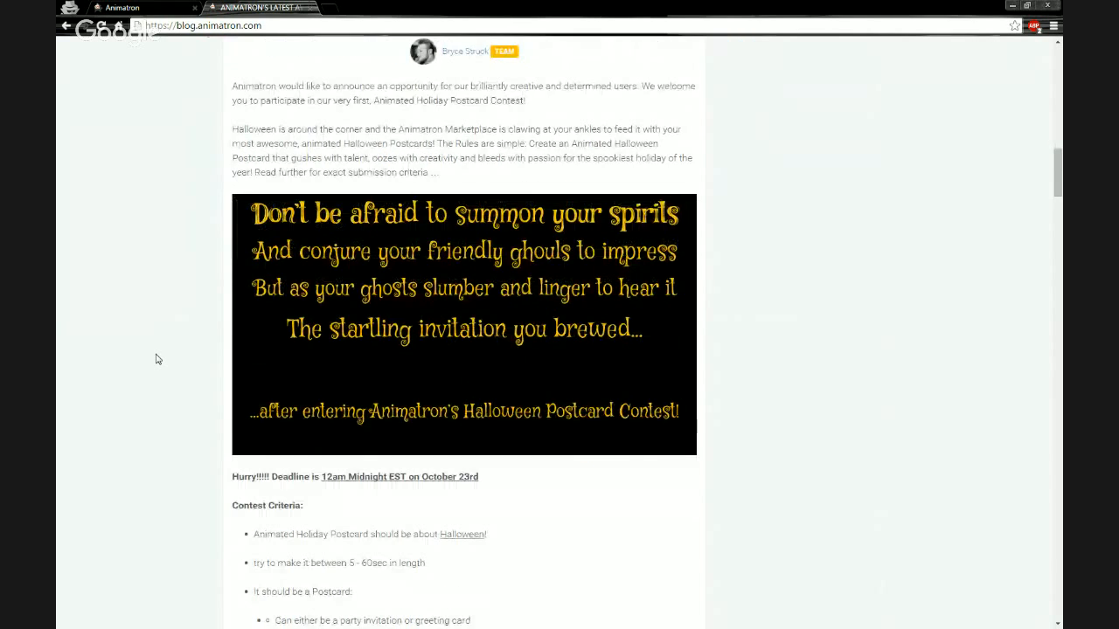
pyautogui.scroll(-6, 157, 359)
pyautogui.scroll(-6, 156, 361)
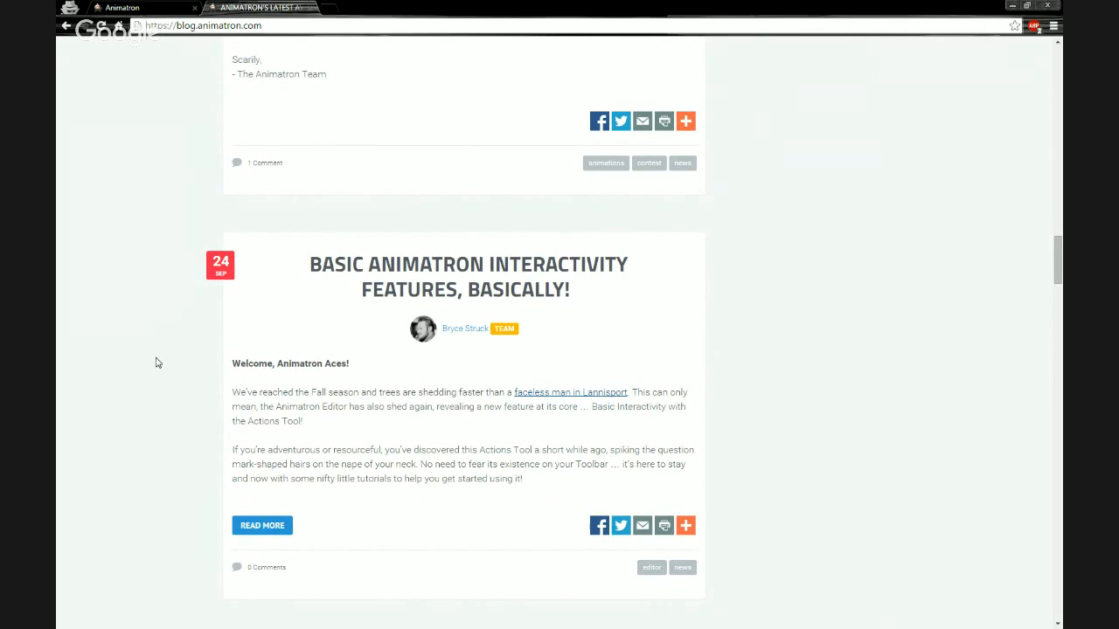
pyautogui.scroll(-4, 158, 363)
pyautogui.scroll(-1, 160, 354)
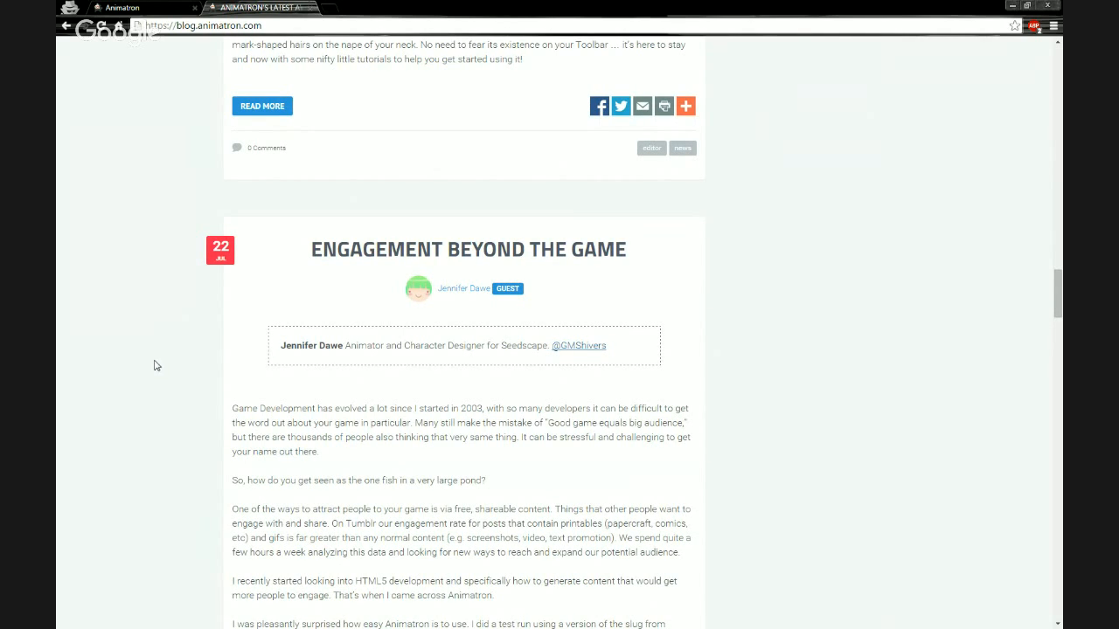
pyautogui.scroll(-3, 155, 366)
pyautogui.scroll(-6, 156, 366)
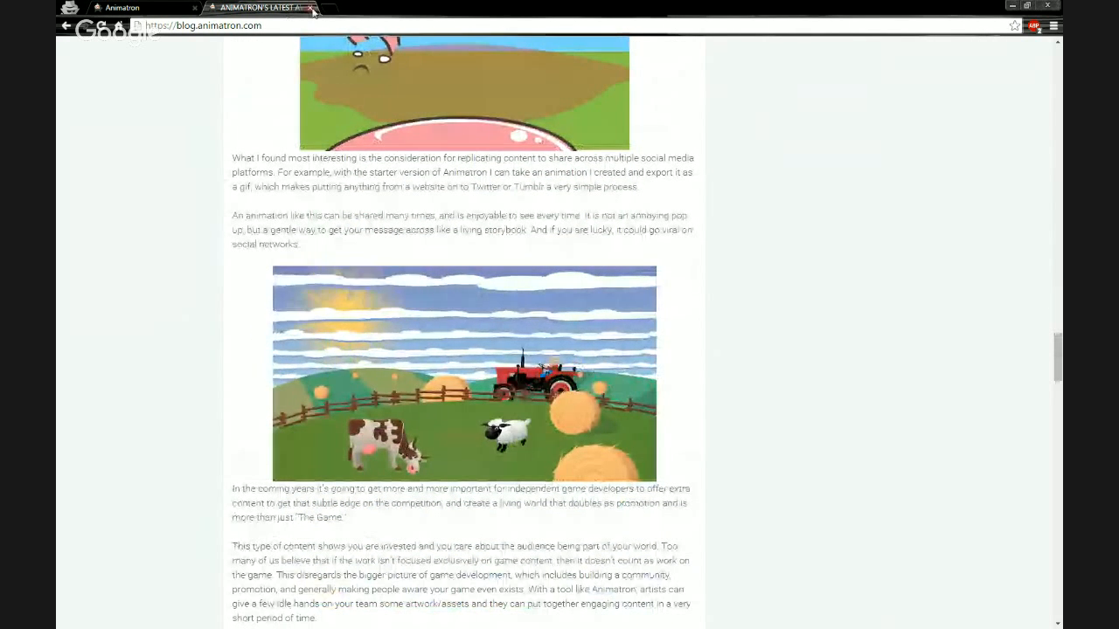
pyautogui.hotkey('ctrl', 'w')
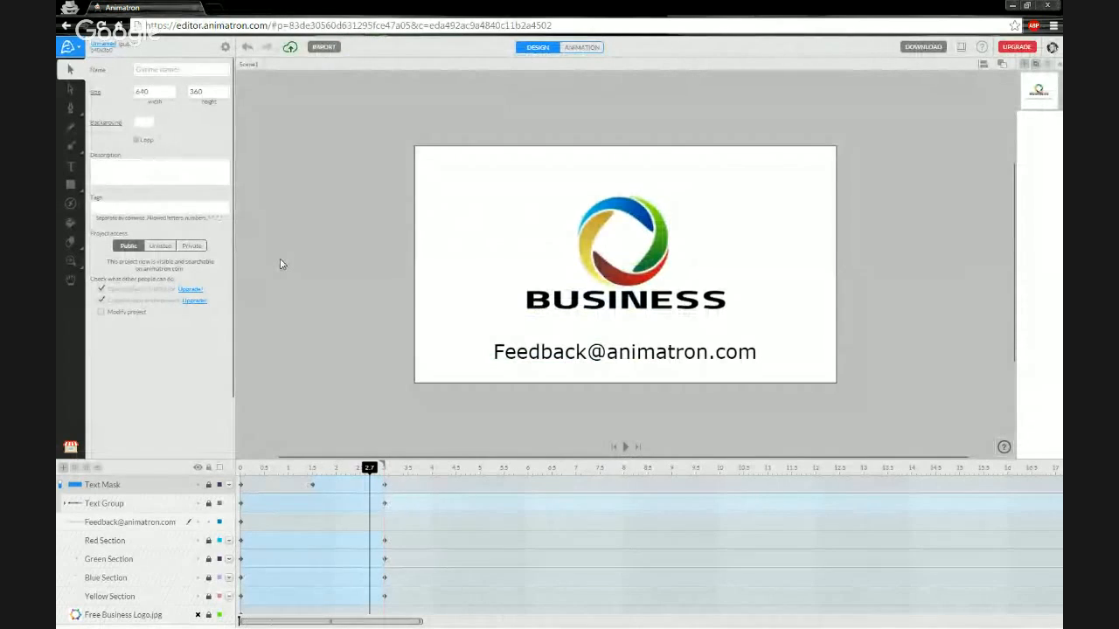